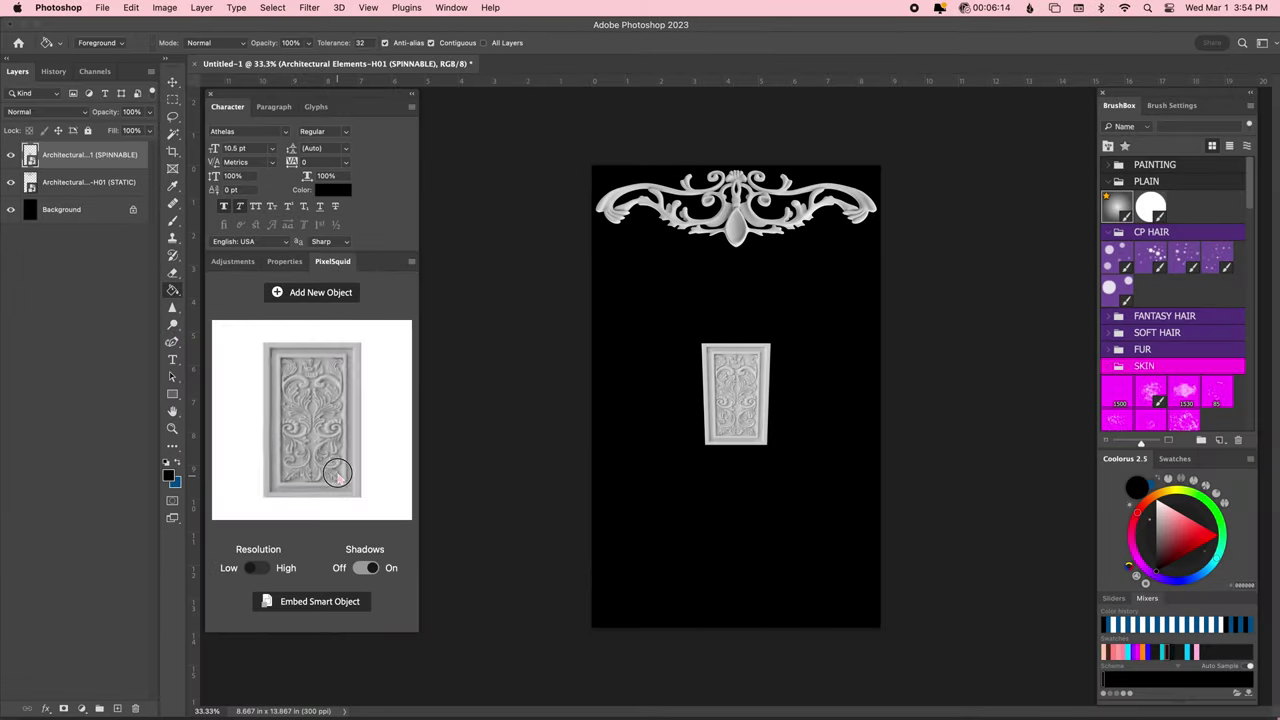
Turn the door-panel preview to a new angle and enlarge the placed object on the cover.
left_click_drag(340, 487, 344, 461)
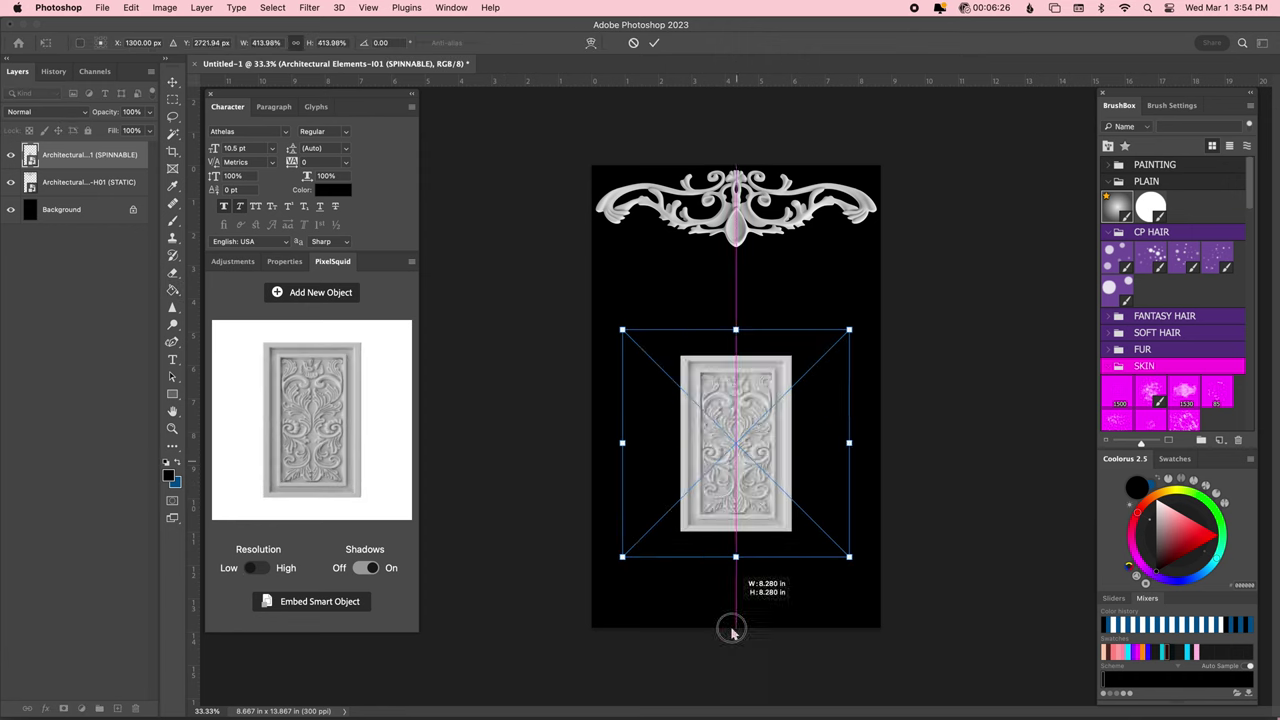
left_click_drag(729, 634, 730, 690)
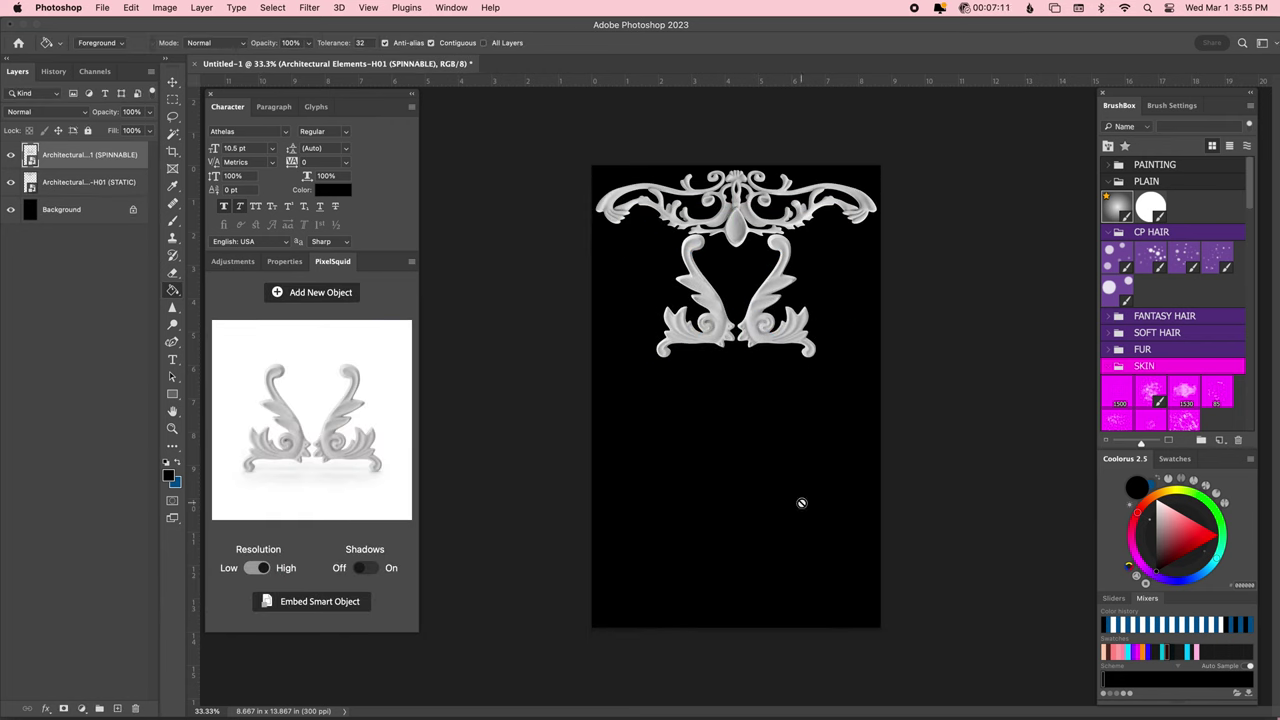
Embed the leaf-scroll pair at full resolution and page through the PixelSquid ornament results.
left_click(306, 598)
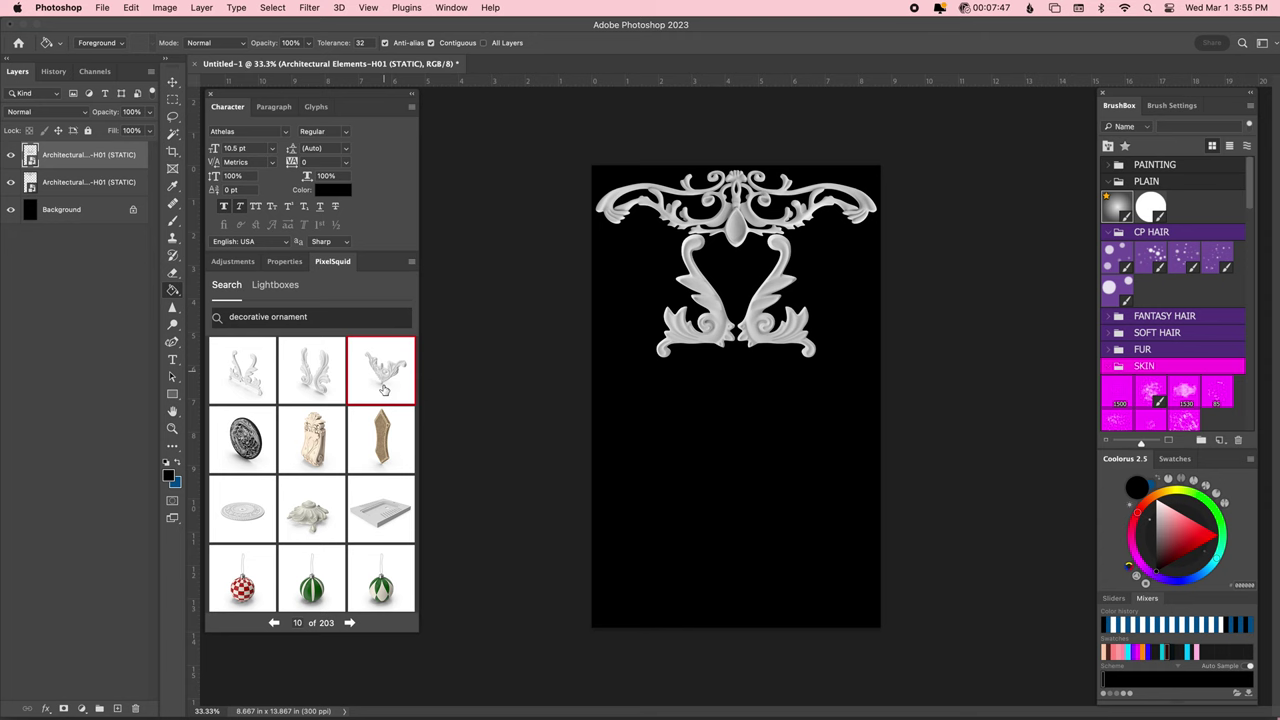
left_click(381, 370)
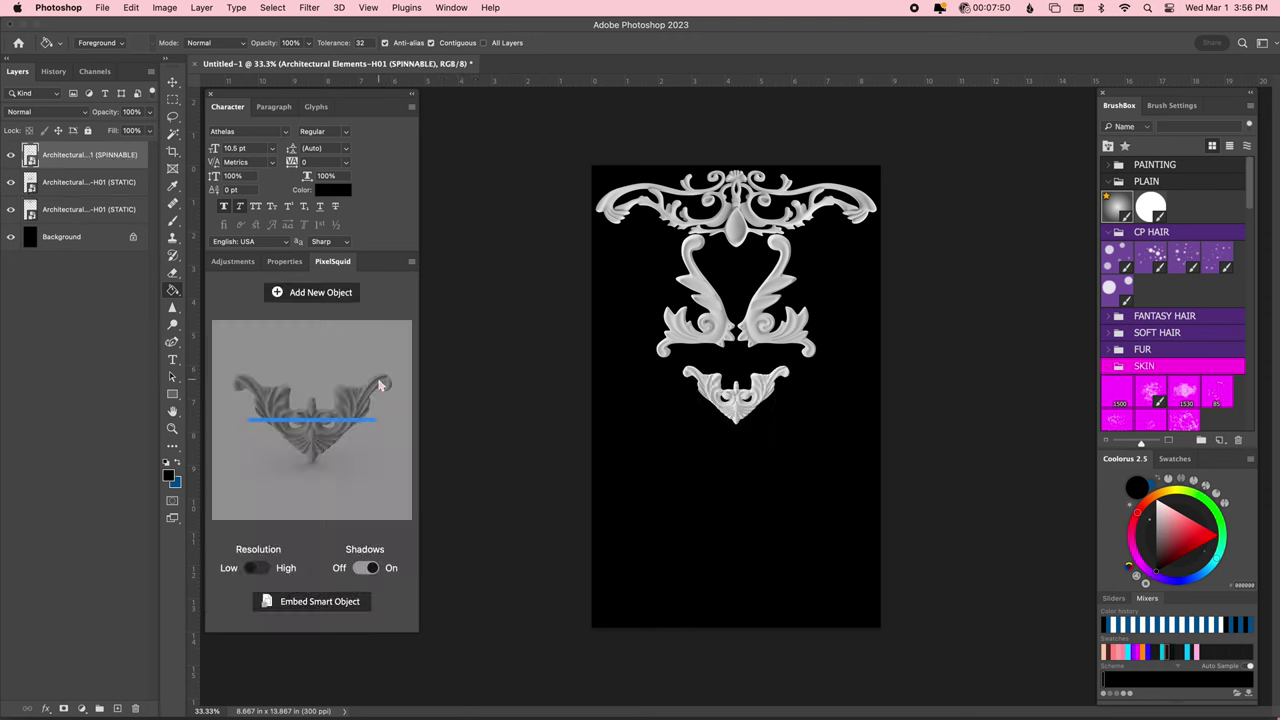
left_click(349, 622)
left_click(349, 622)
left_click(349, 622)
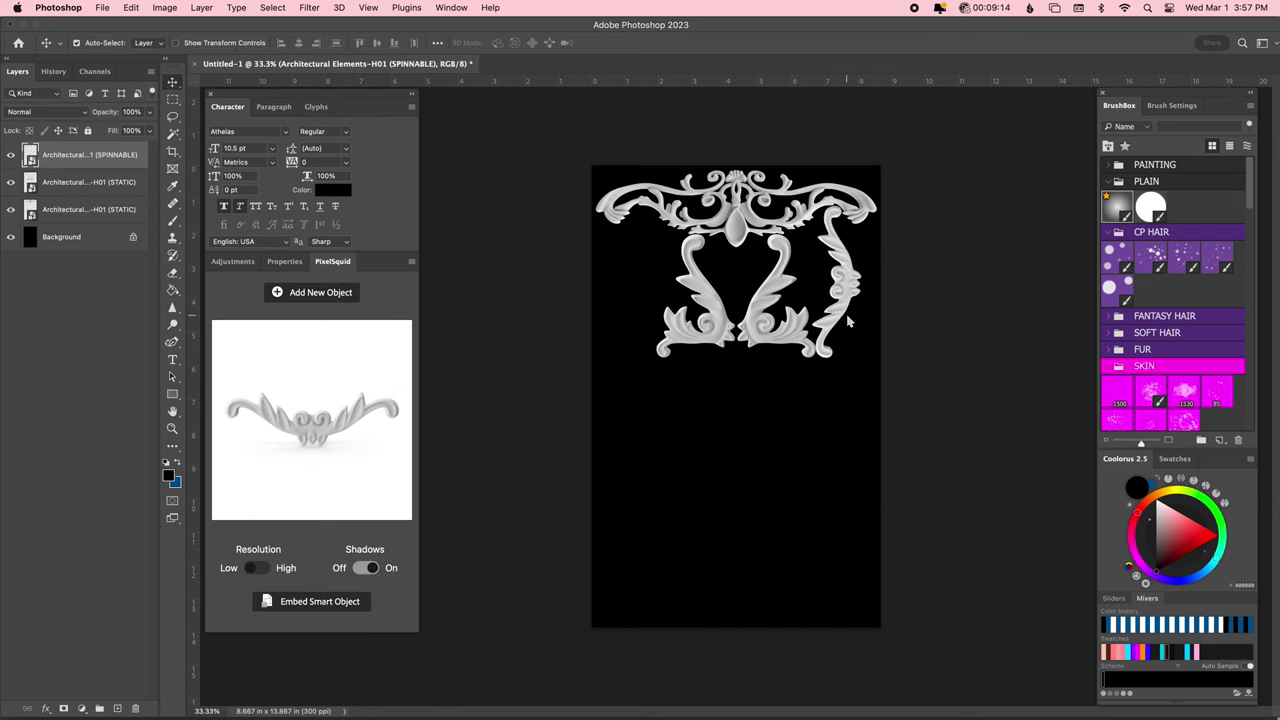
Embed the side ornament, then try a rosette ornament from PixelSquid and delete it.
left_click(338, 602)
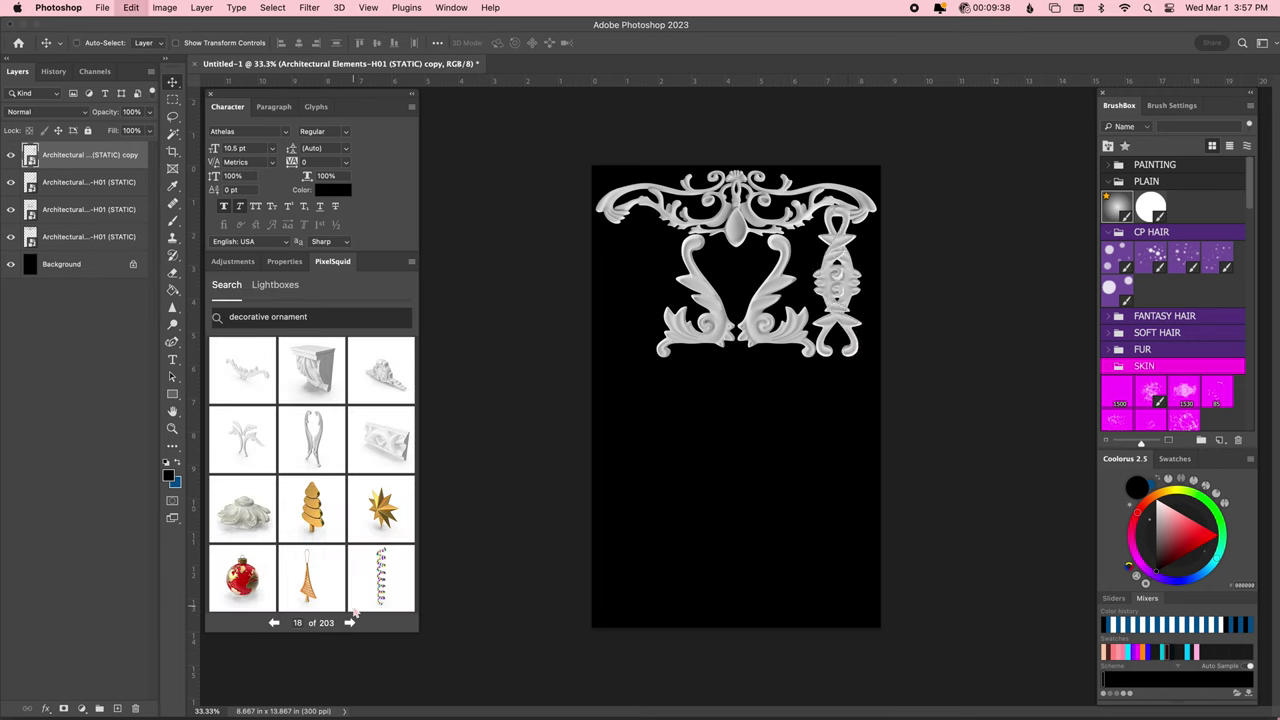
left_click(349, 622)
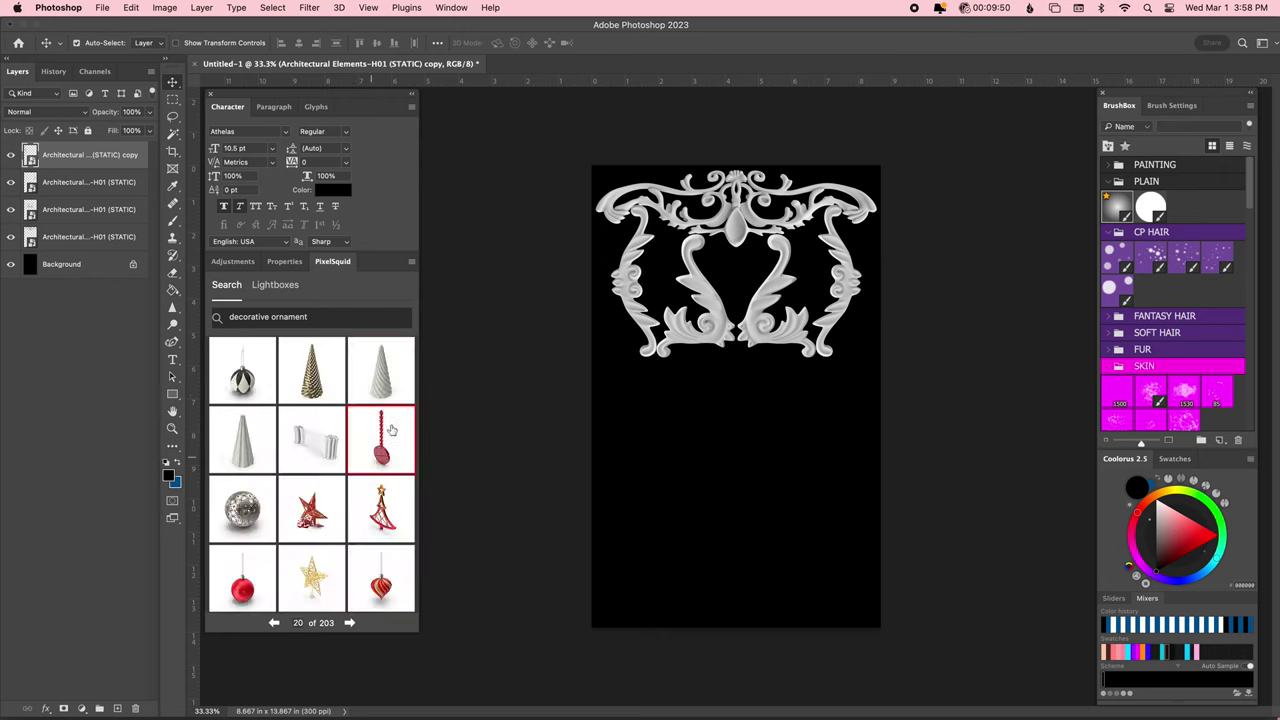
left_click(349, 622)
left_click(349, 622)
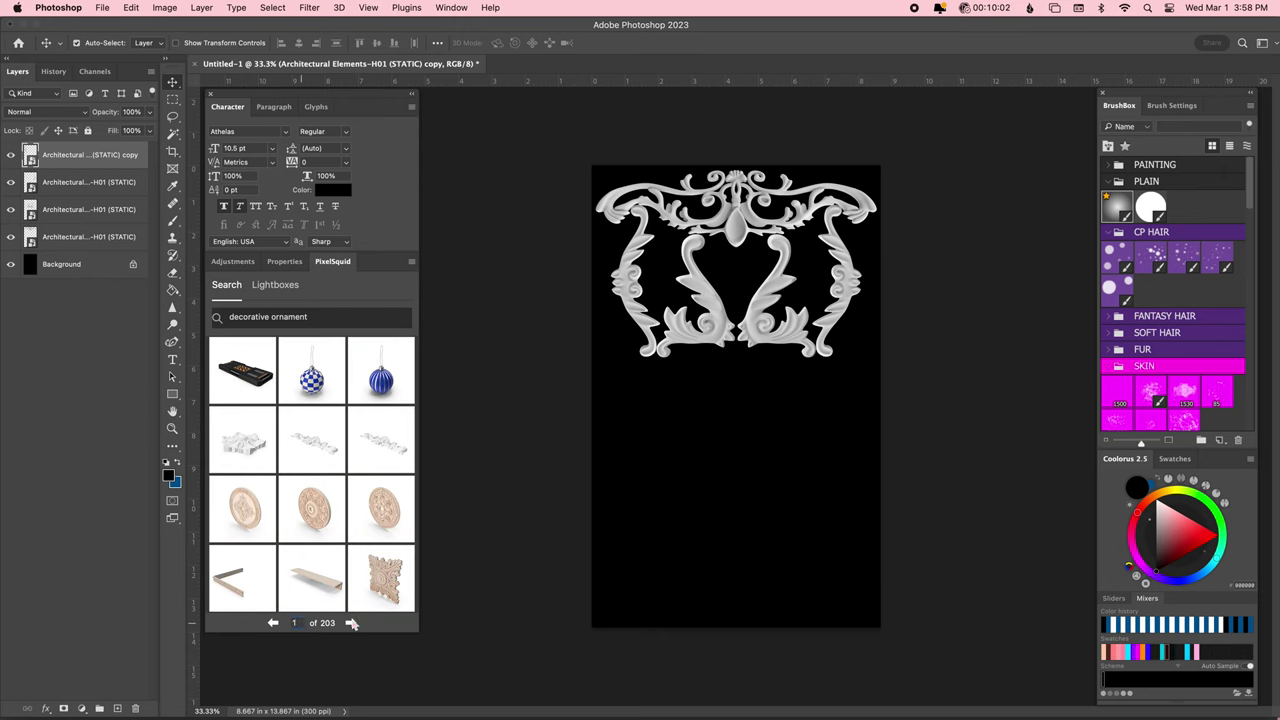
left_click(345, 473)
left_click_drag(346, 473, 350, 474)
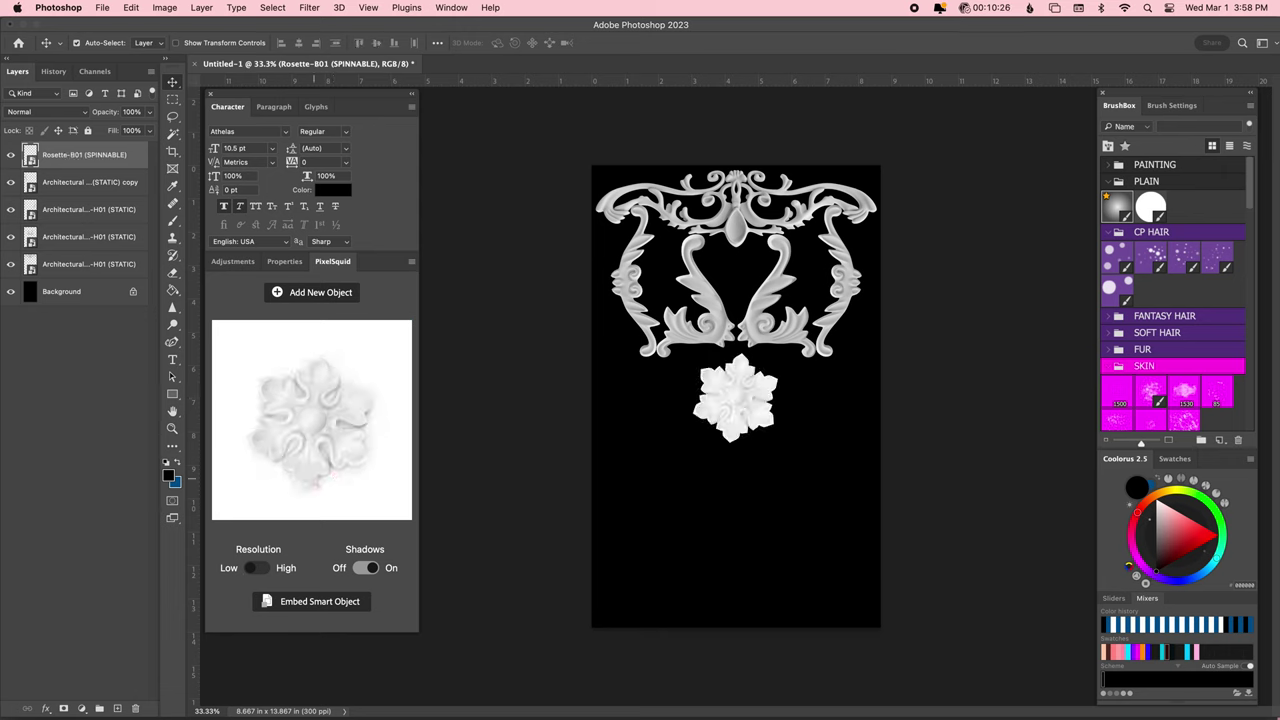
key("Delete")
Place the Molding-H01 scroll at the frame's bottom and embed it.
left_click(368, 545)
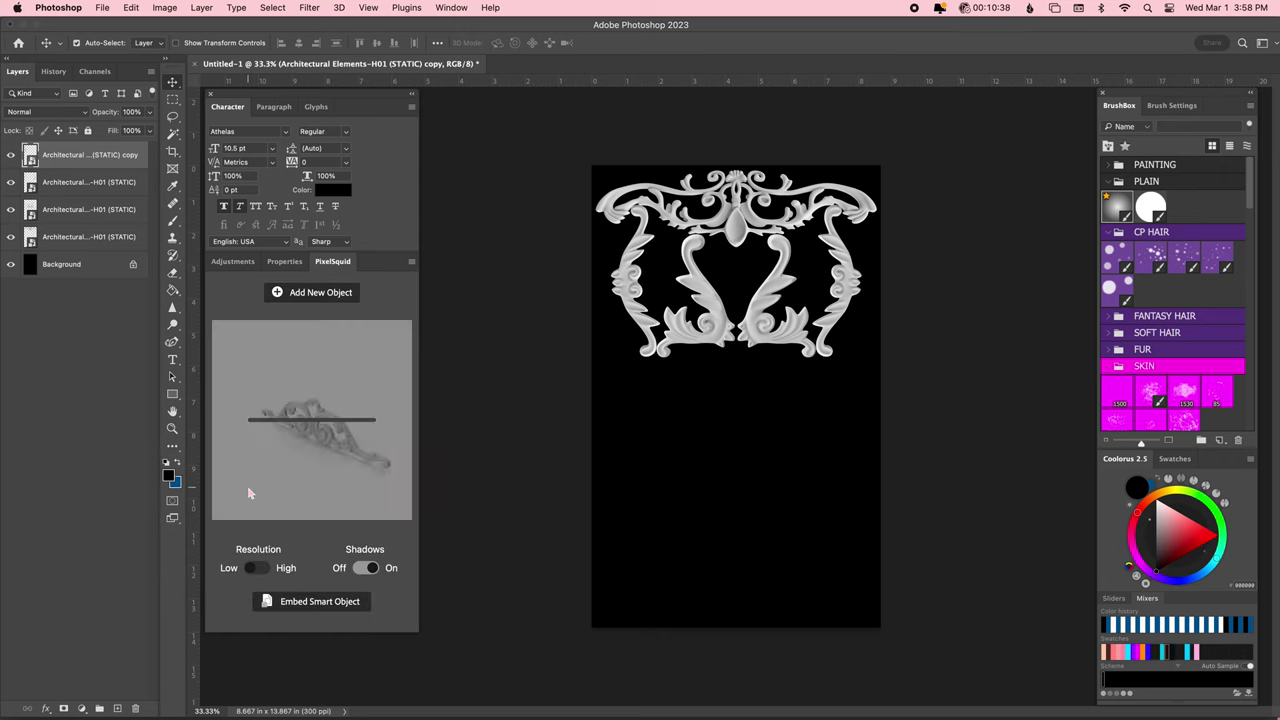
left_click_drag(312, 420, 786, 451)
mouse_move(663, 374)
left_mouse_down()
mouse_move(750, 395)
mouse_move(764, 384)
left_mouse_up()
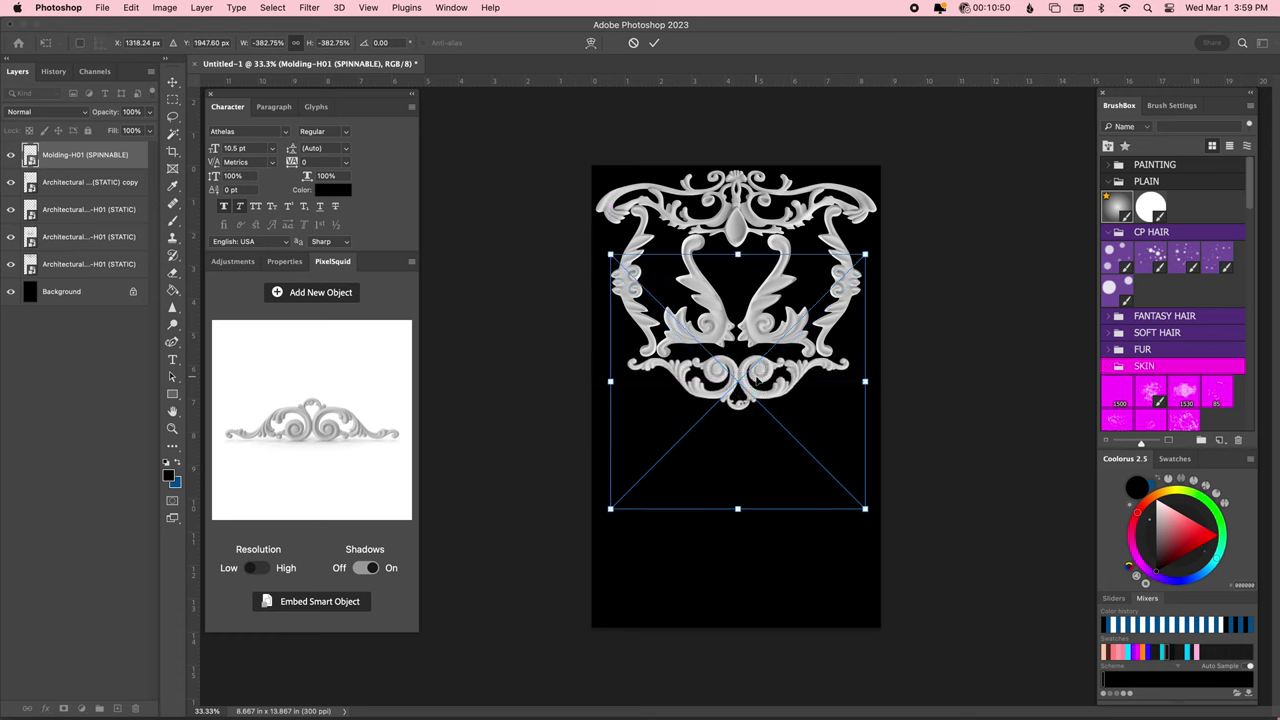
key("Return")
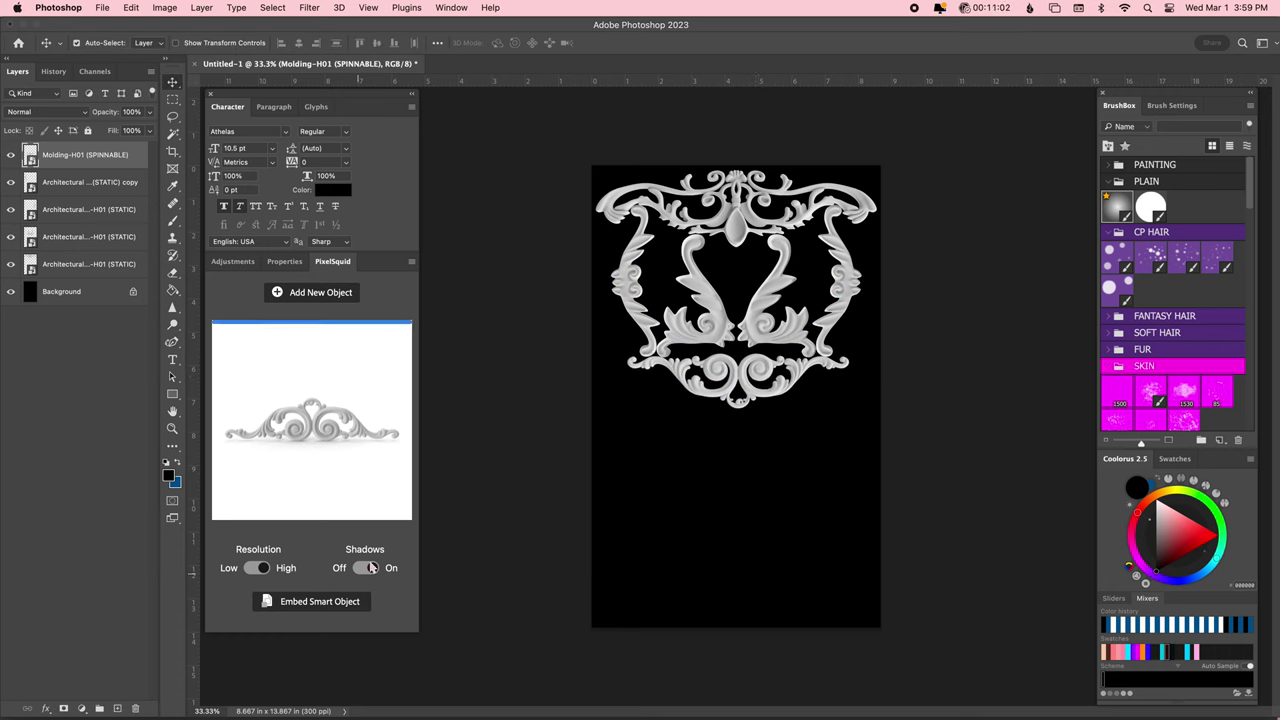
left_click(322, 601)
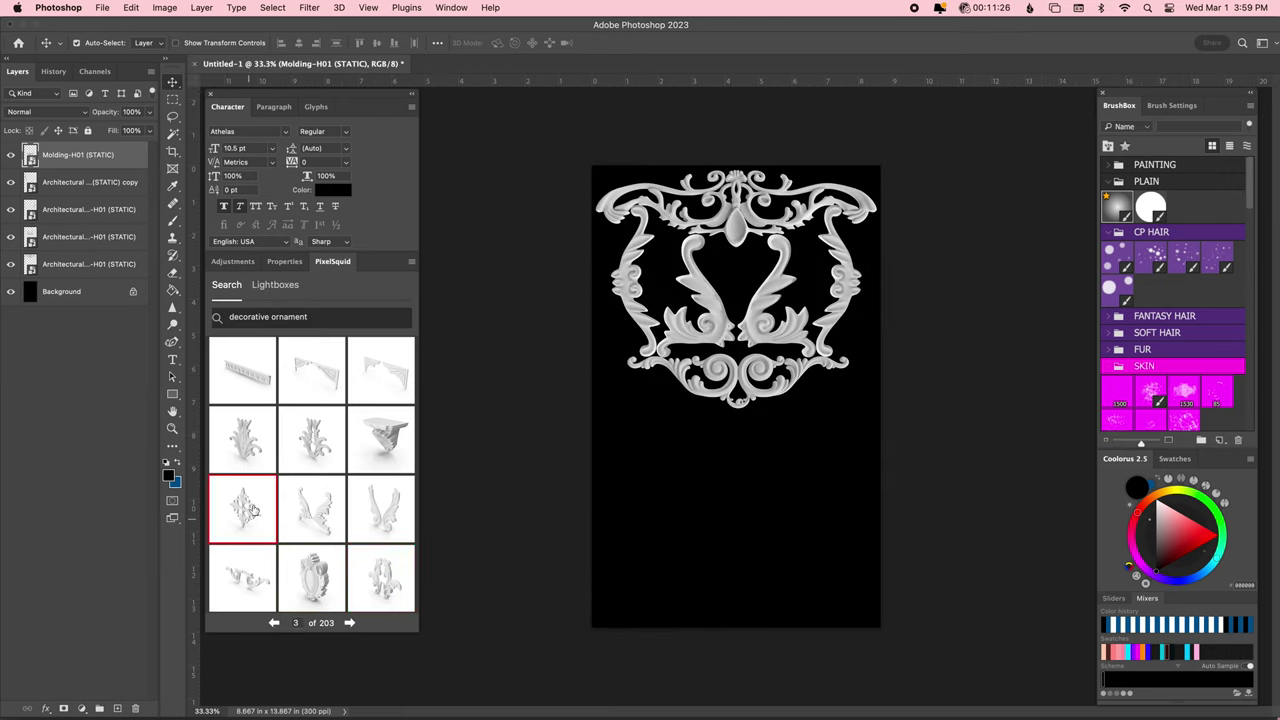
Discard a diamond ornament and place a leaf ornament inside the frame instead.
left_click_drag(254, 510, 765, 252)
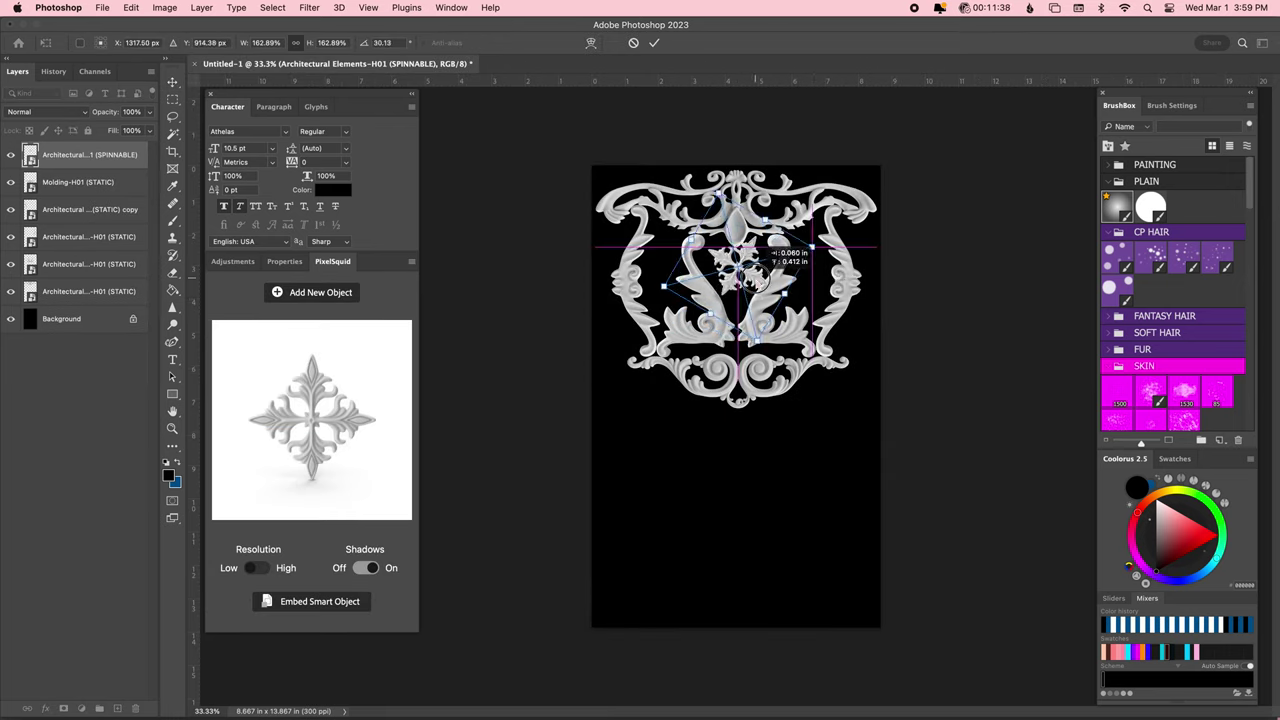
key("Escape")
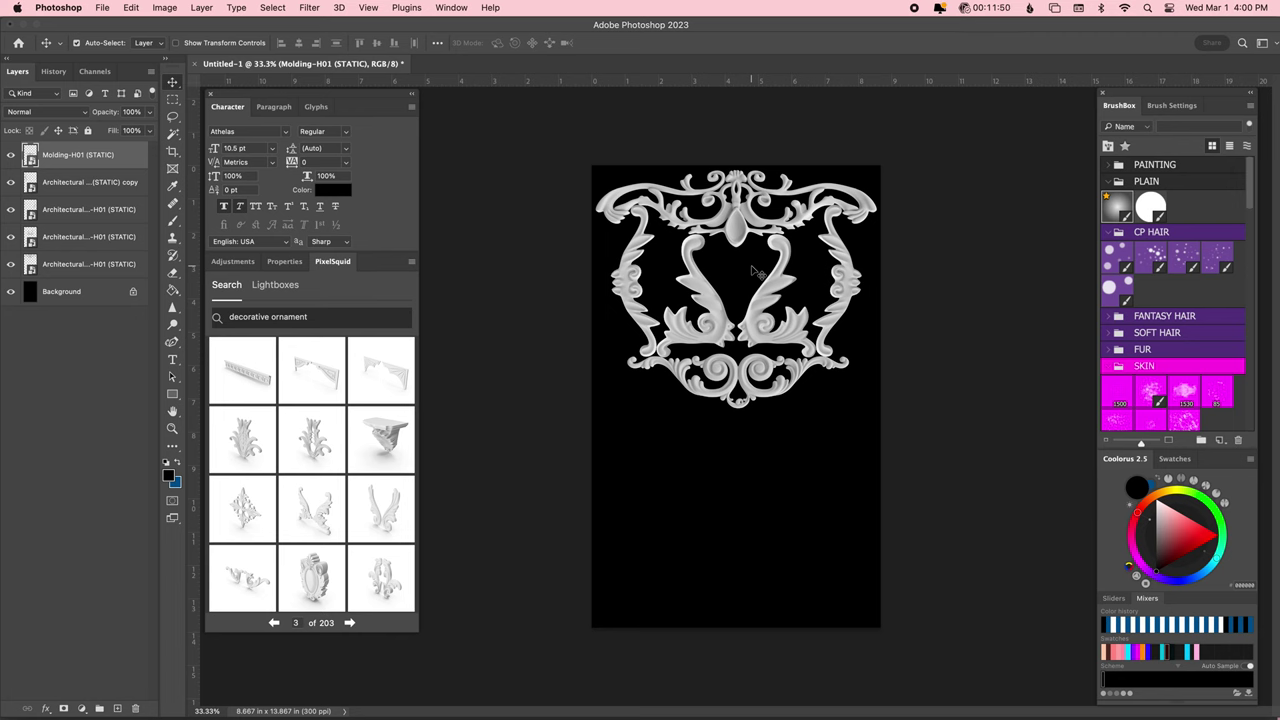
left_click_drag(243, 438, 757, 276)
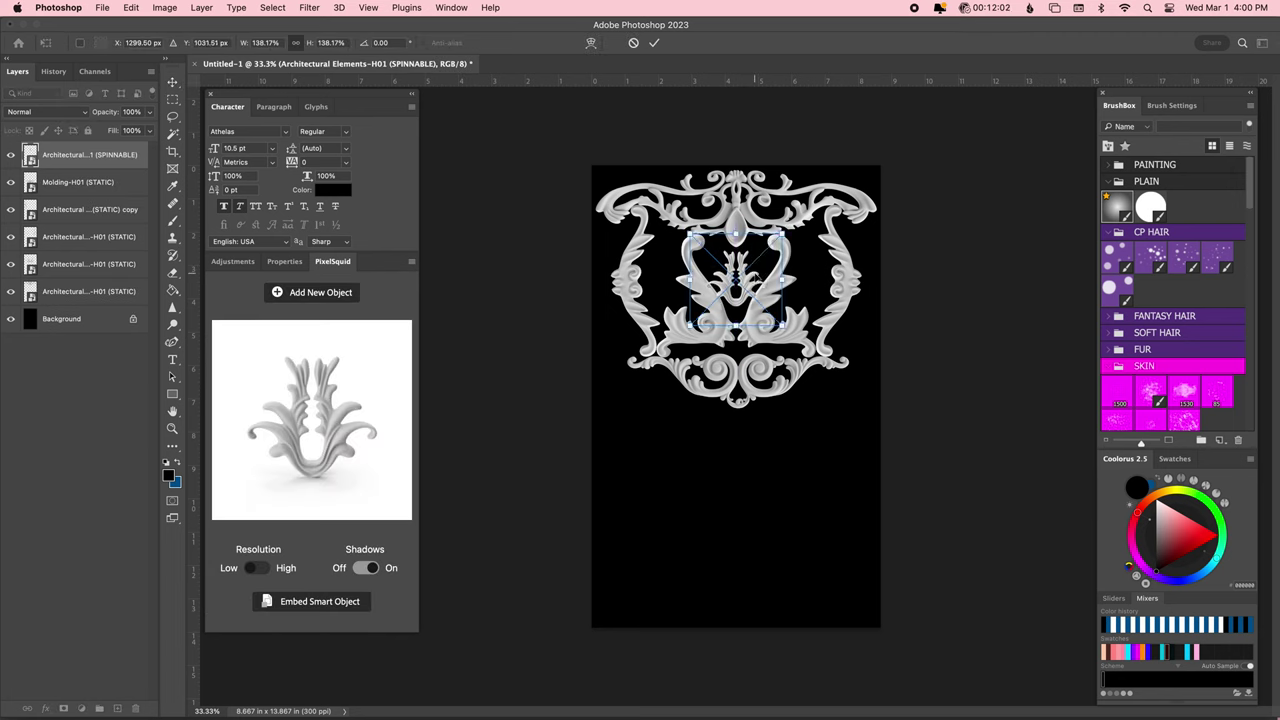
key("Return")
Flip the leaf ornament upside down and embed it at full resolution.
left_click_drag(712, 275, 737, 228)
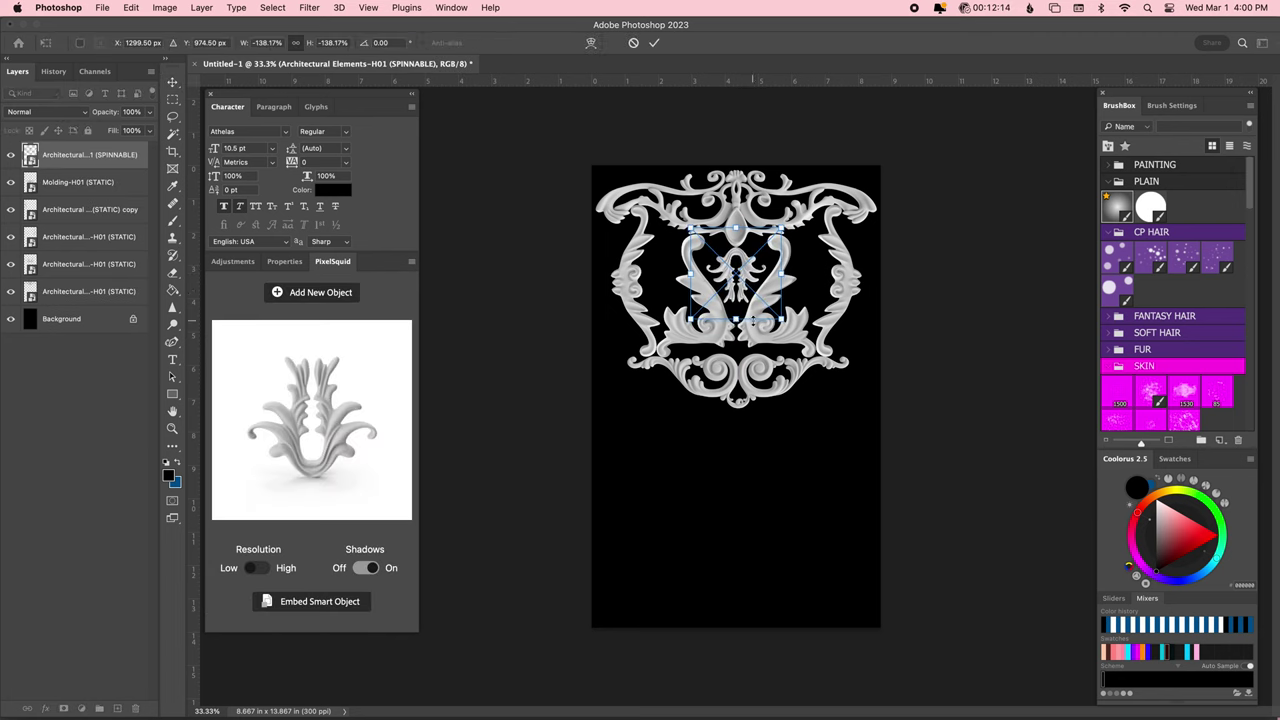
key("Return")
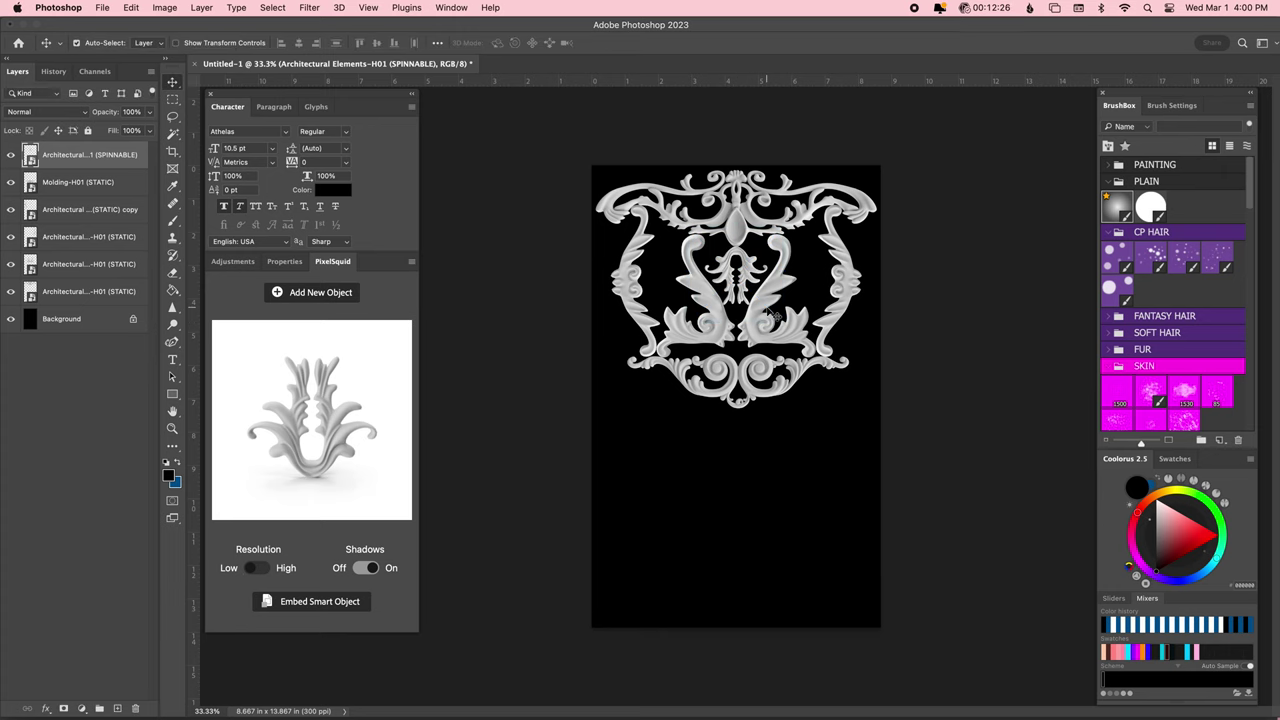
left_click(347, 601)
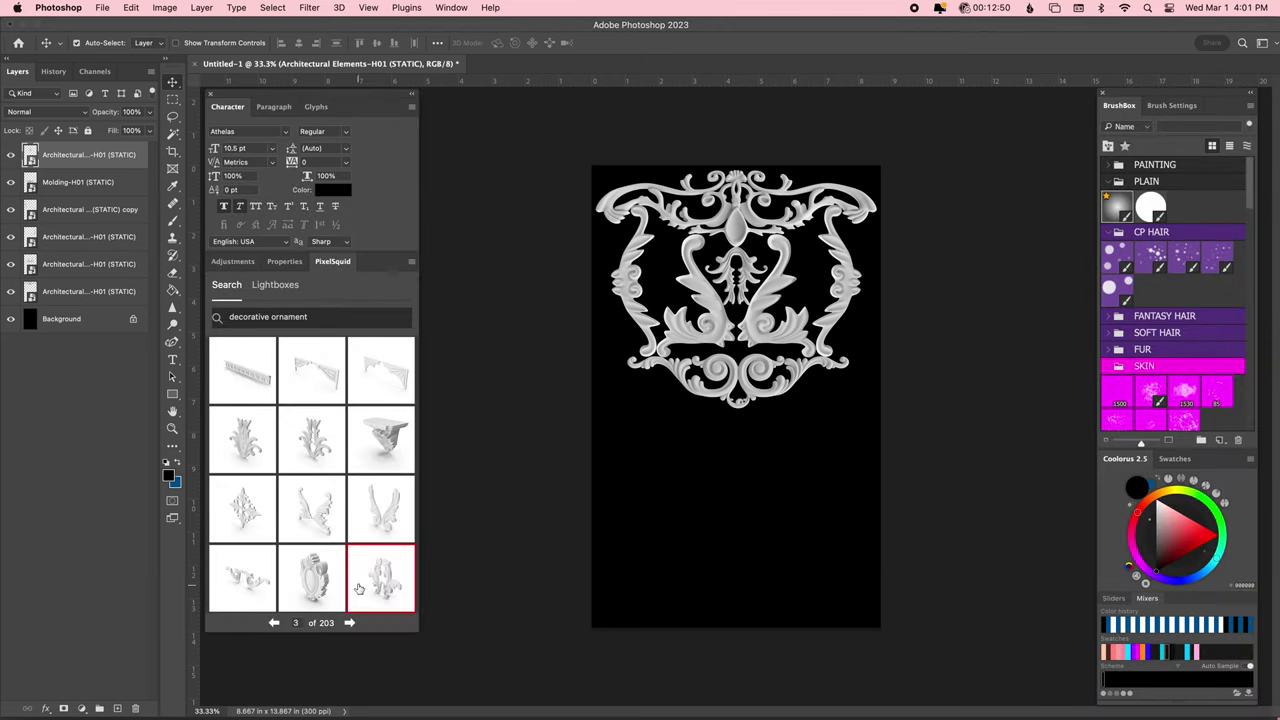
Move the mirrored frame copy to the lower half, then widen all ornaments to fill the cover.
left_click_drag(787, 410, 820, 568)
key("Return")
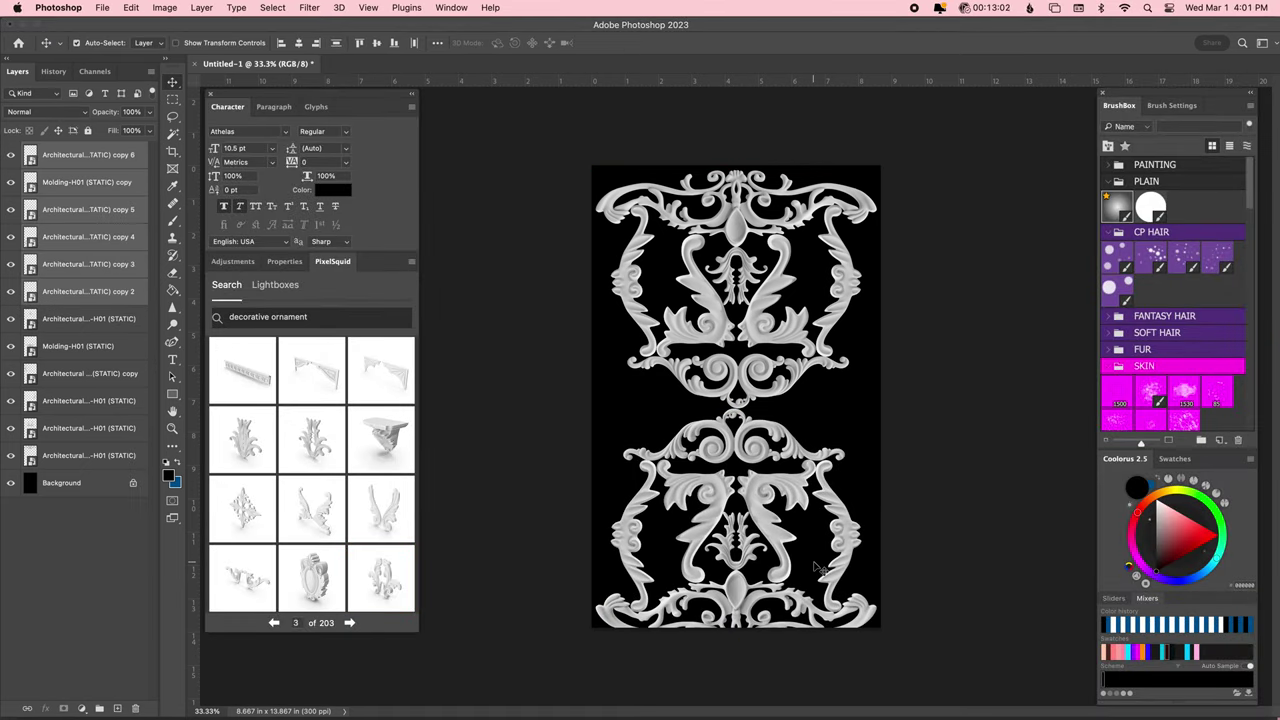
left_click(88, 455, "shift")
key("ctrl+t")
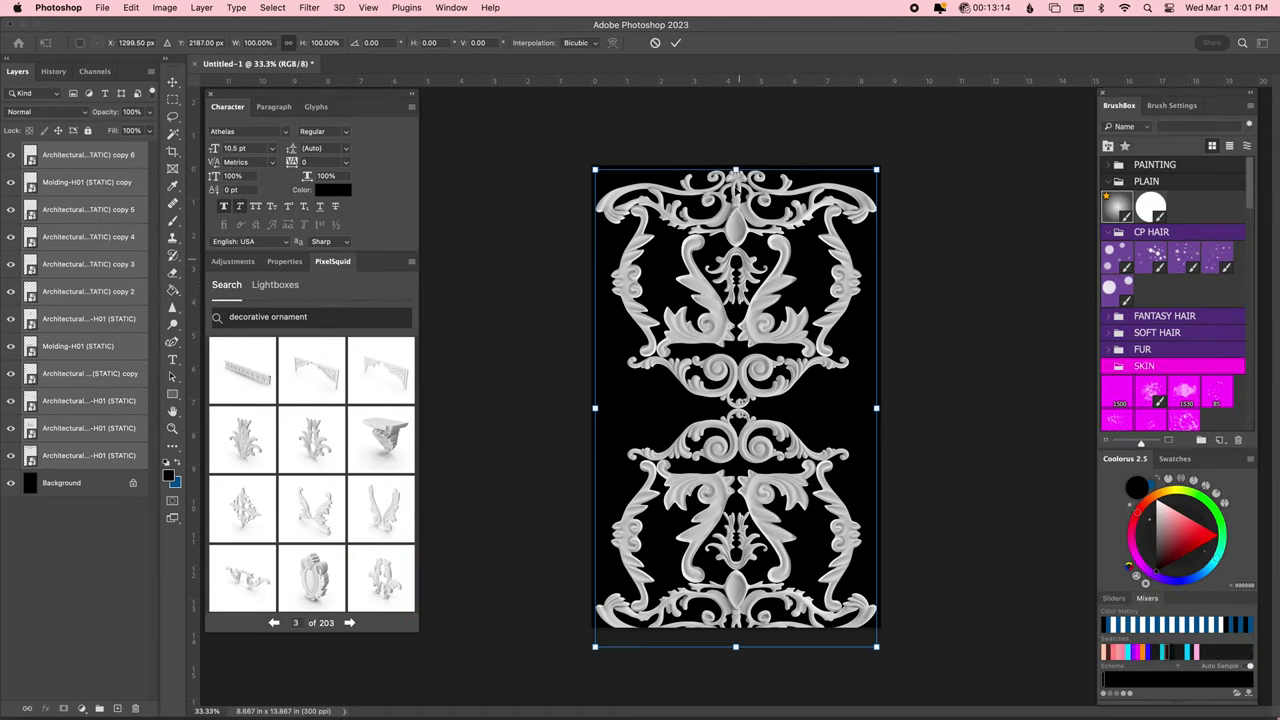
left_click_drag(880, 391, 900, 398)
key("Return")
Duplicate the right side ornament into the cover's middle and mirror a copy onto the left.
key("alt+period")
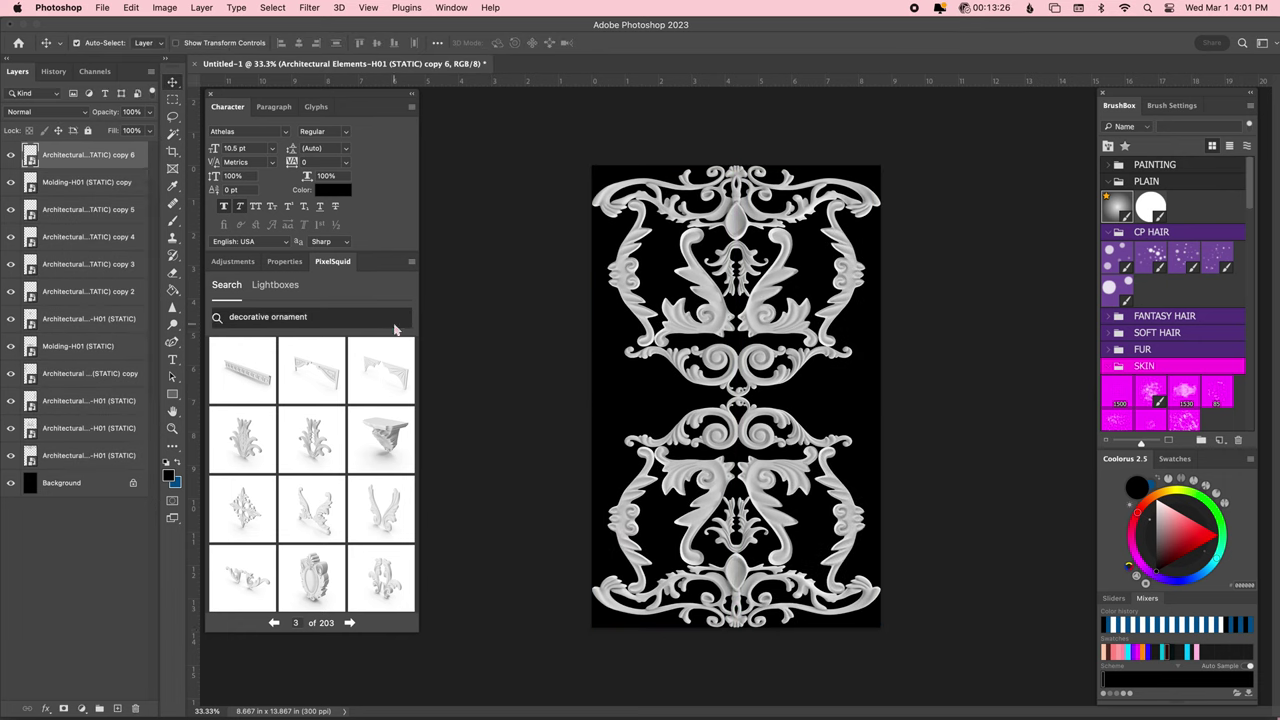
key("ctrl+j")
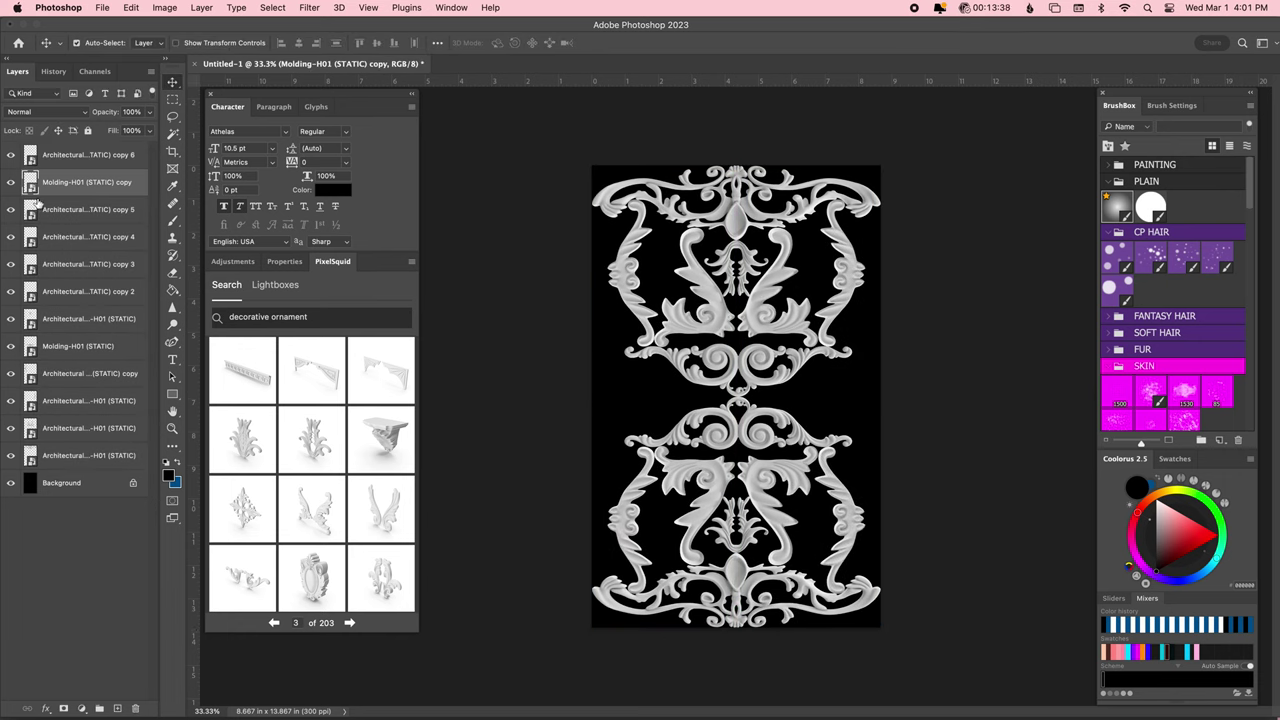
key("ctrl+t")
mouse_move(747, 266)
left_mouse_down()
mouse_move(819, 395)
mouse_move(906, 400)
mouse_move(858, 398)
left_mouse_up()
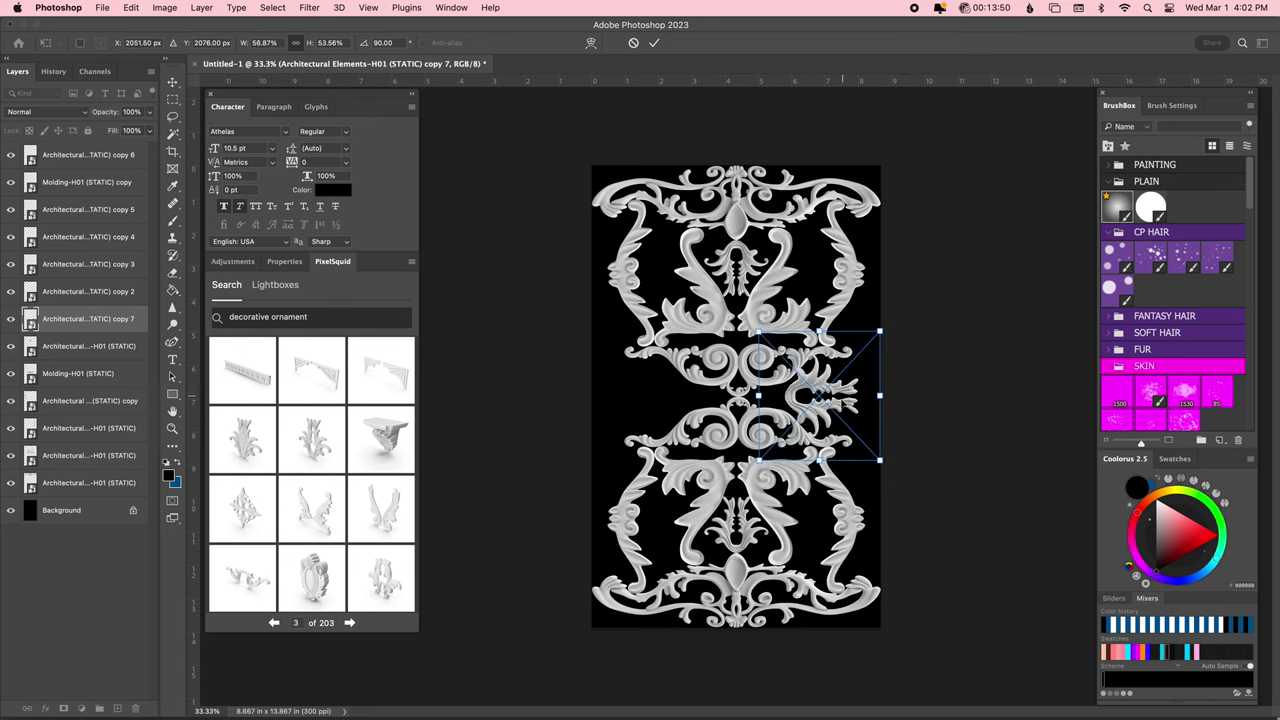
key("Return")
key("ctrl+j")
key("ctrl+t")
left_click_drag(778, 395, 667, 410)
key("Return")
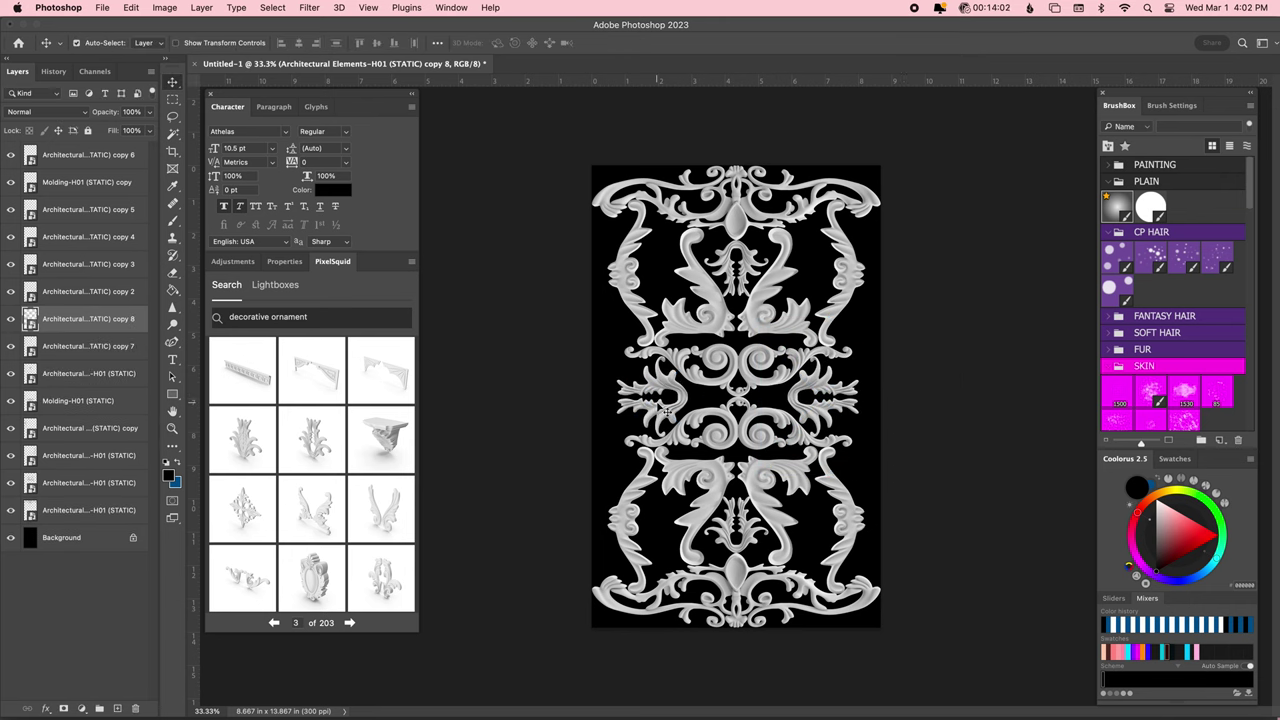
Place a scroll ornament and reshape it across the cover.
left_click(242, 577)
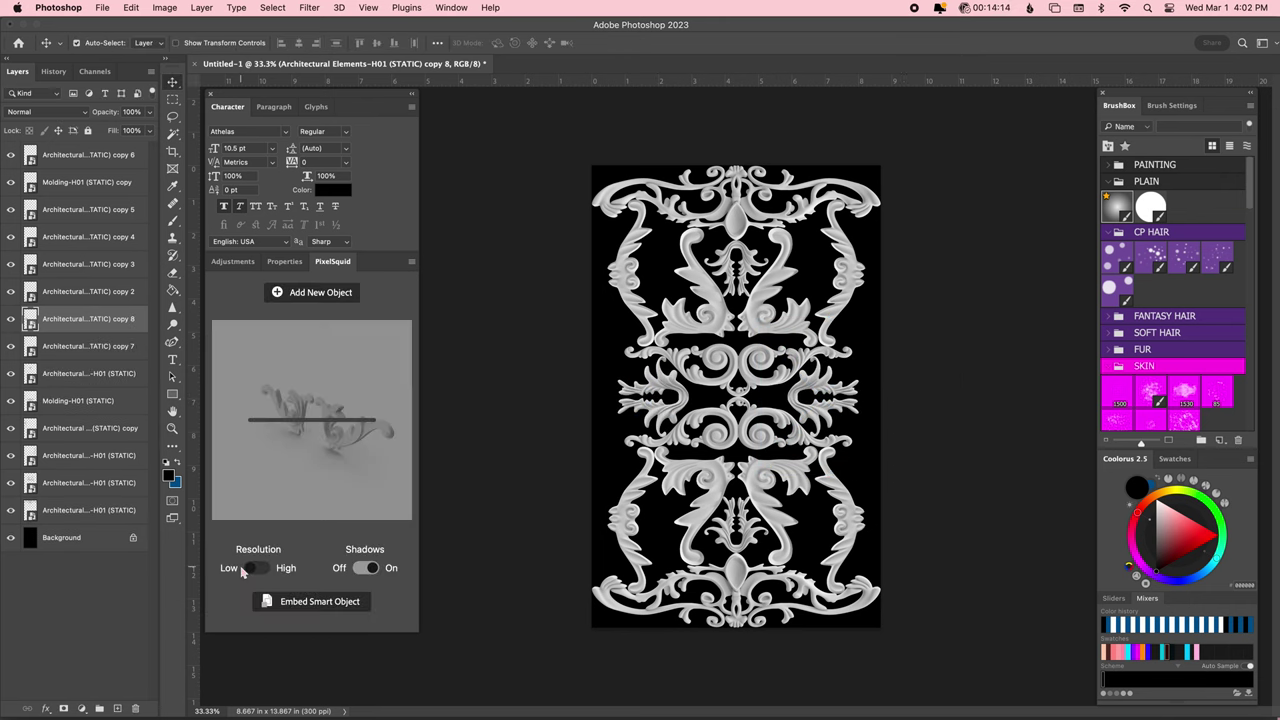
left_click_drag(312, 420, 905, 455)
key("Return")
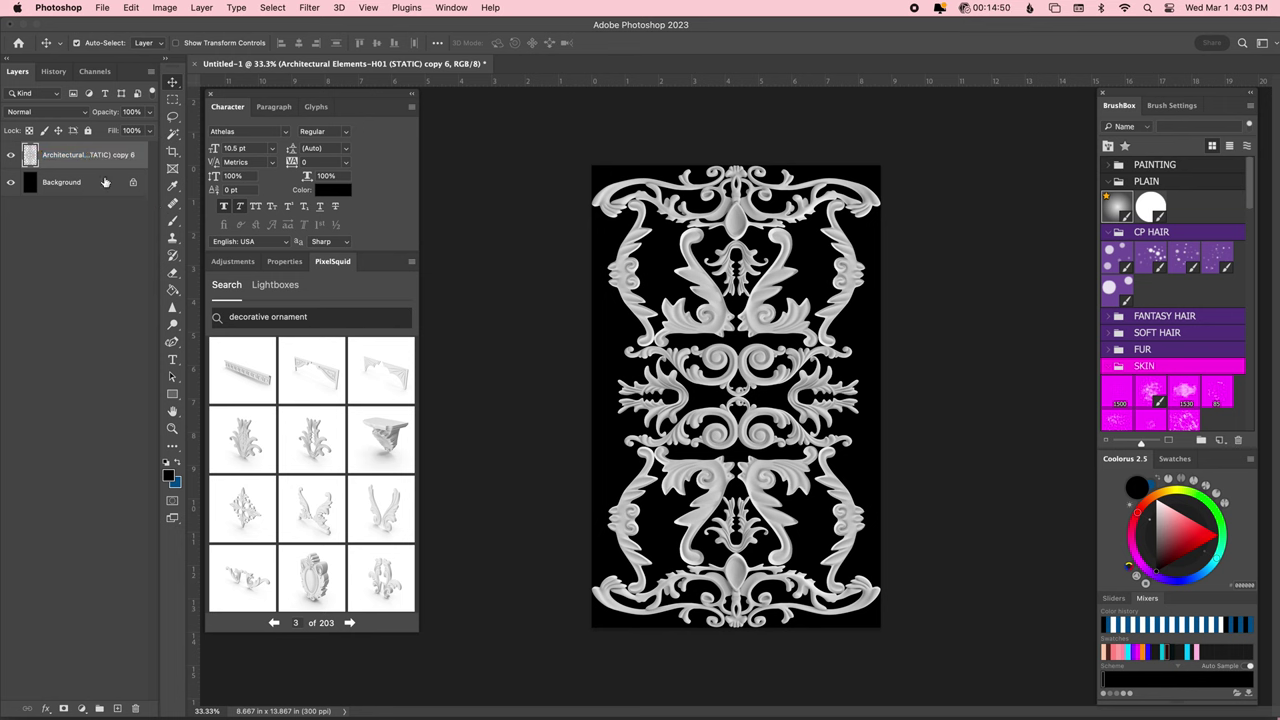
Try a silver metal style on the background layer, then discard it.
left_click(105, 182)
key("x")
key("g")
left_click(607, 349)
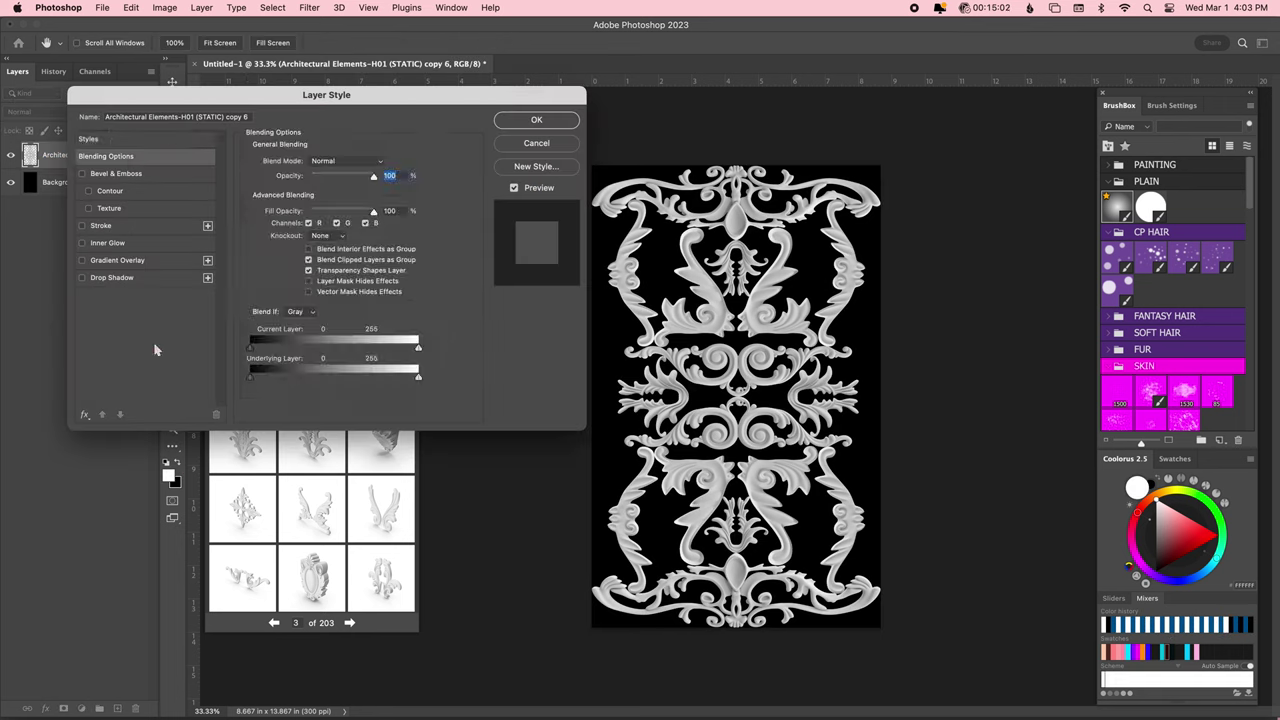
left_click(535, 143)
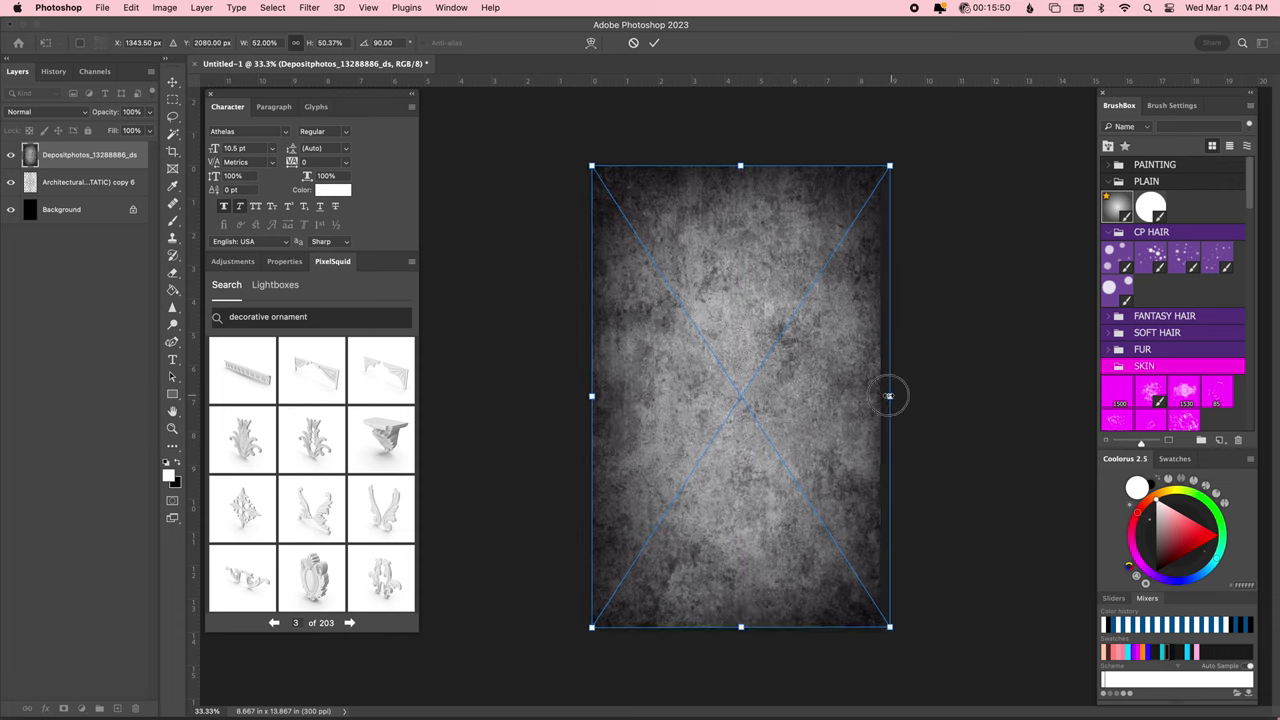
Change the stone texture layer's blend mode from the blend-mode list.
left_click(48, 111)
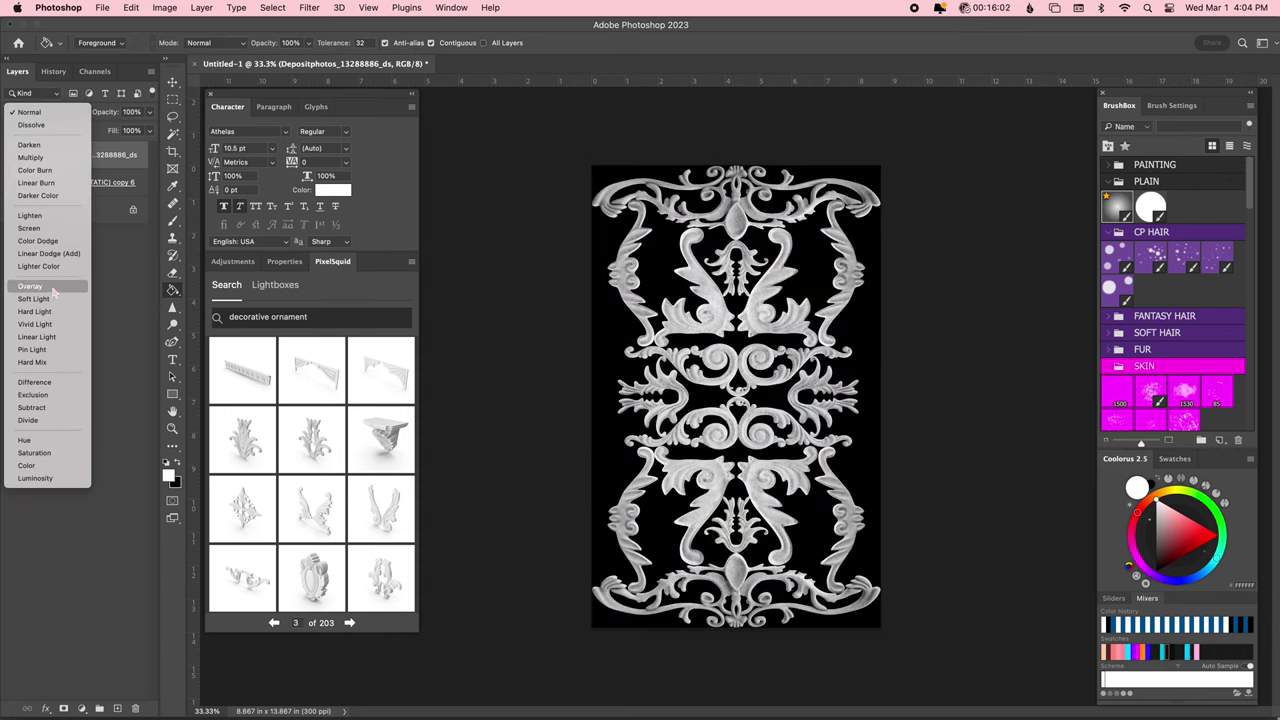
left_click(31, 157)
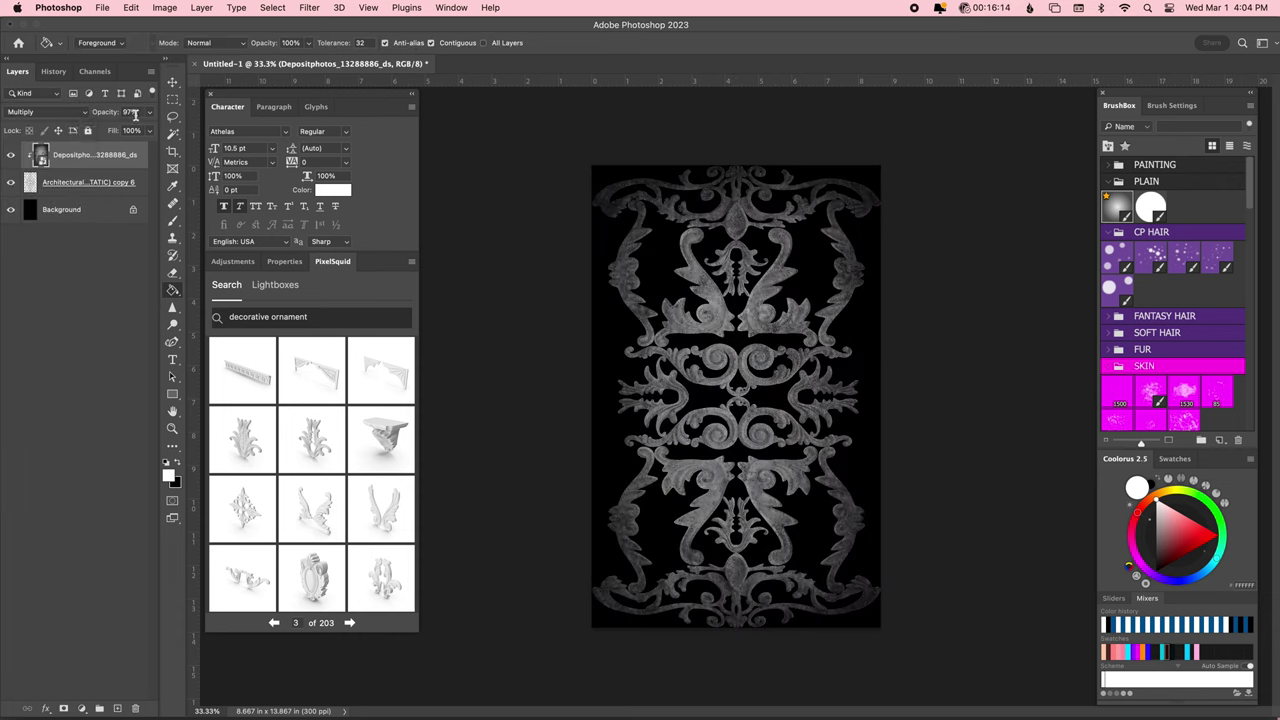
left_click(50, 112)
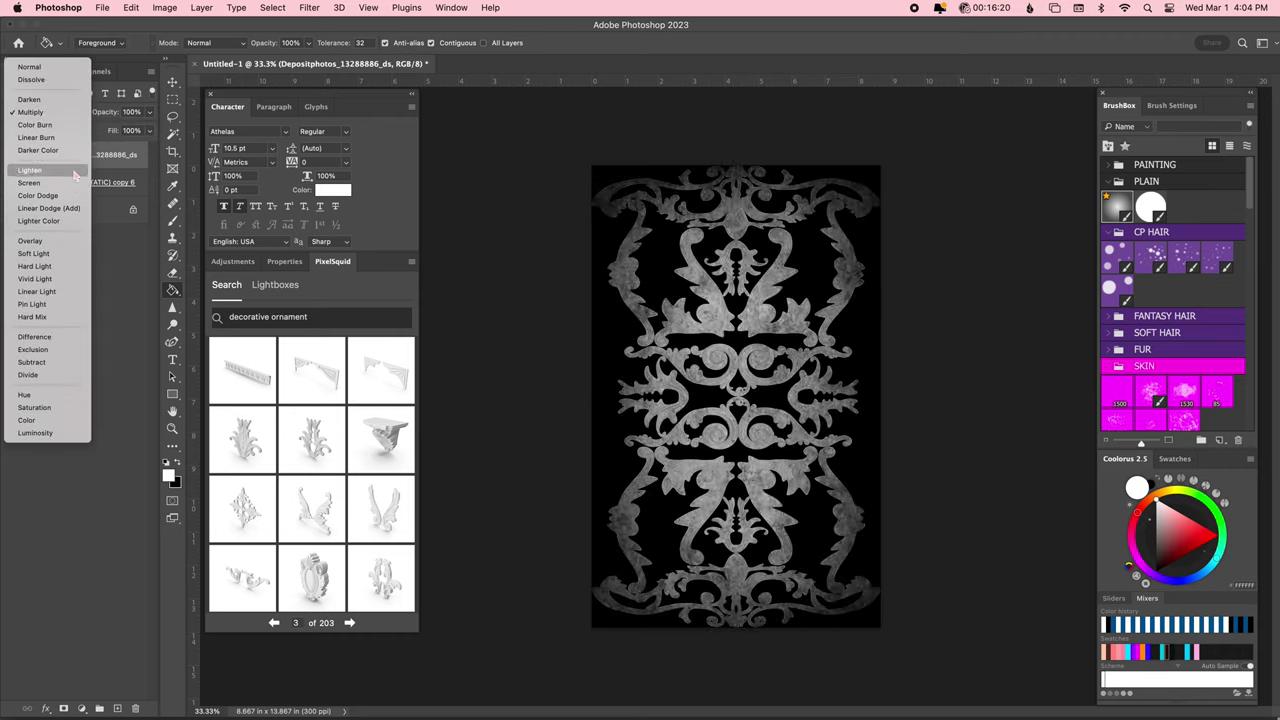
Darken the ornament layer with Levels, shadows 19 and midtones 0.53.
left_click(70, 246)
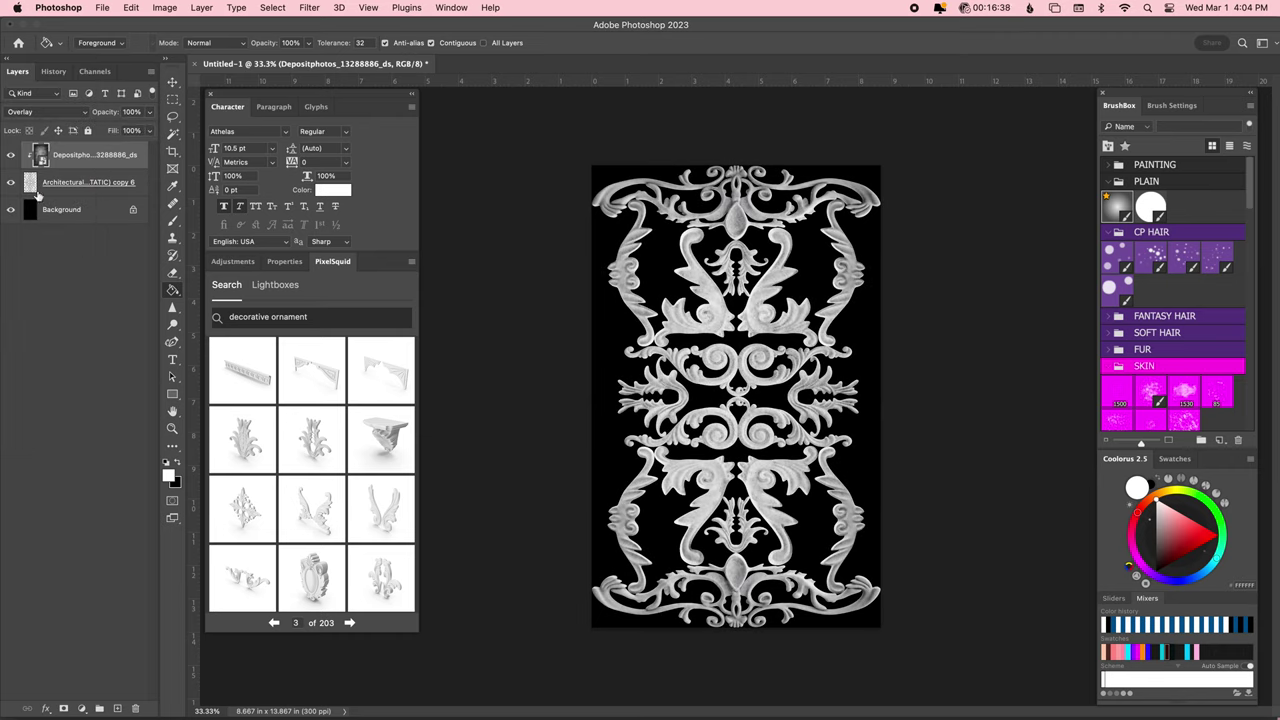
key("super+l")
left_click_drag(507, 200, 1041, 187)
left_click_drag(1006, 337, 1038, 337)
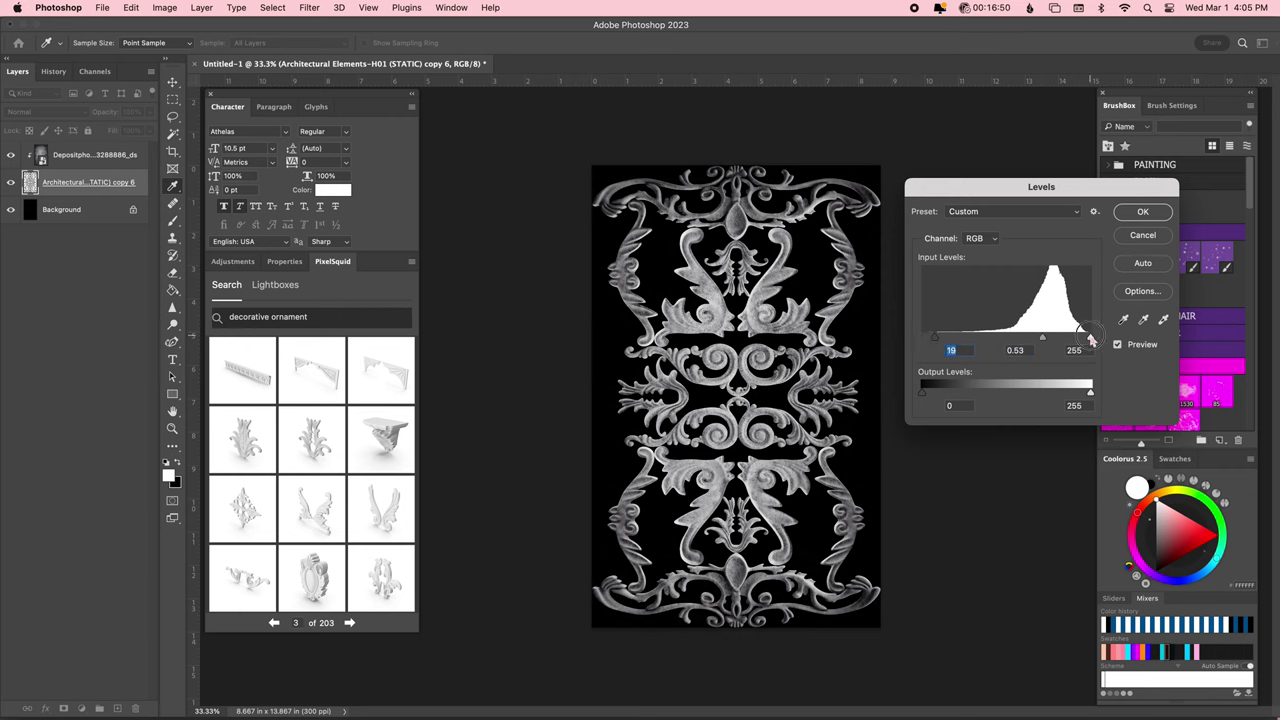
key("Return")
key("super+t")
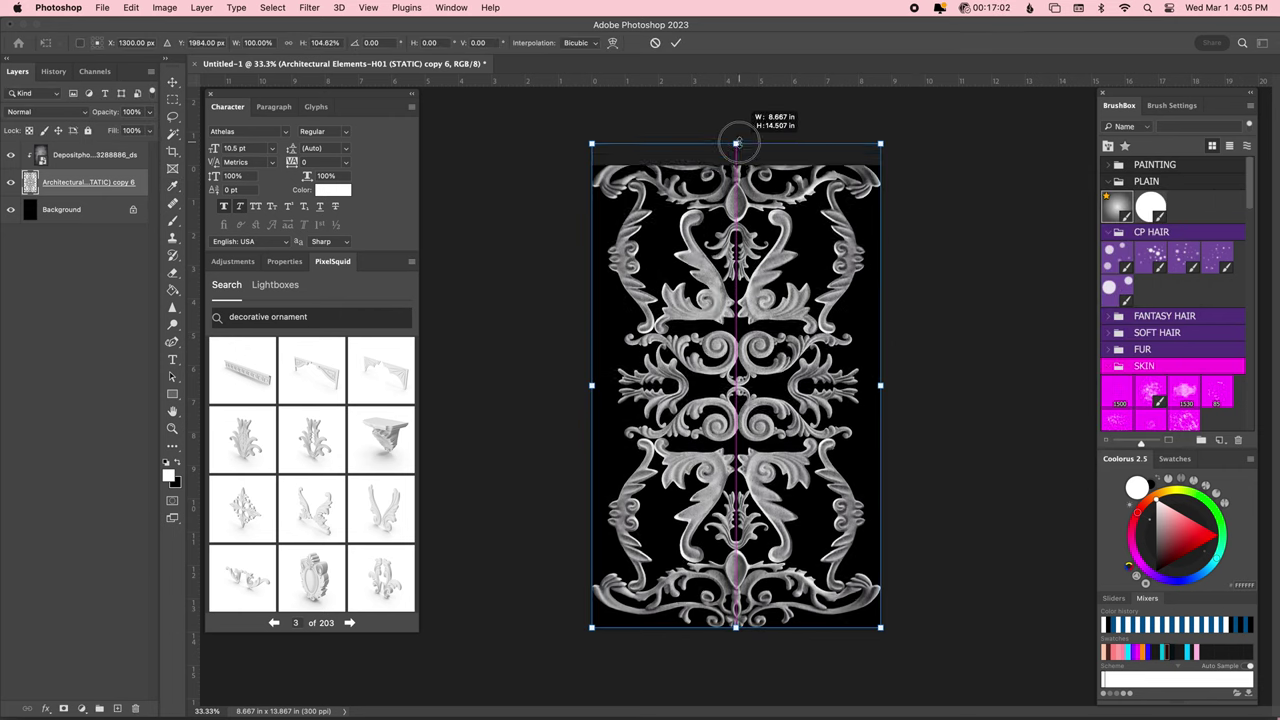
key("Return")
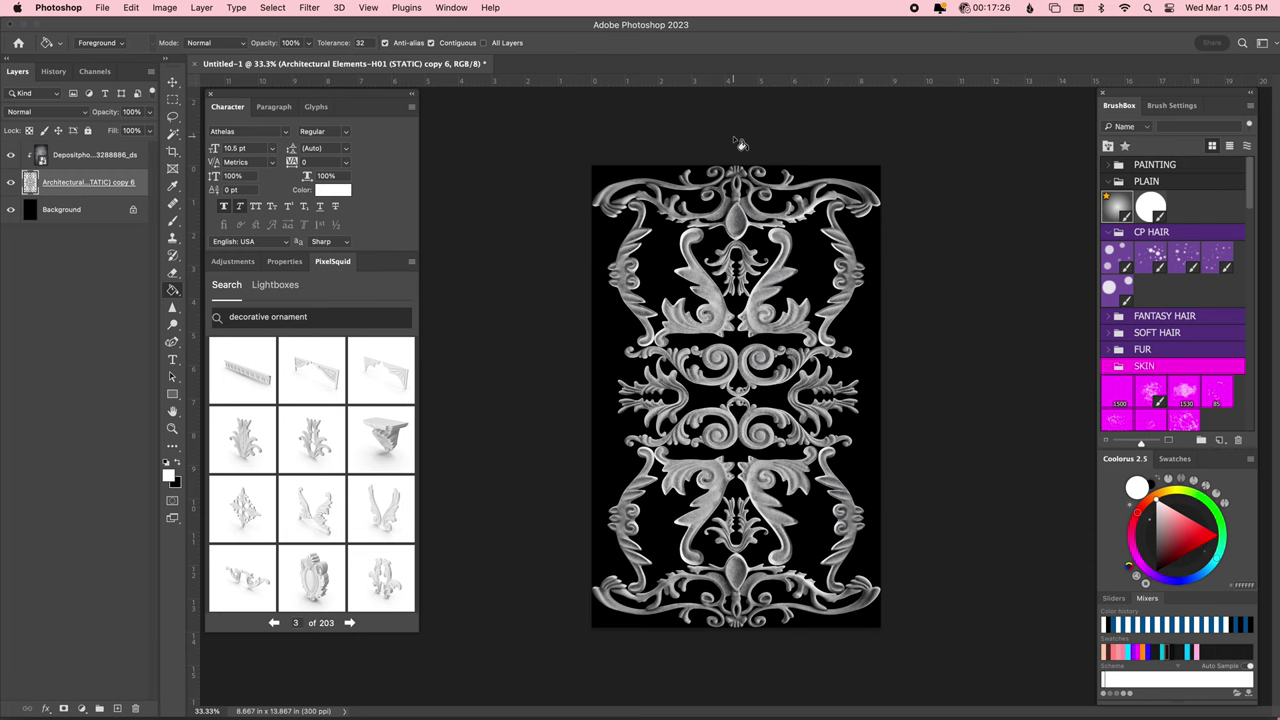
Place the second grunge texture image onto the cover.
key("ctrl+Up")
left_click(609, 171)
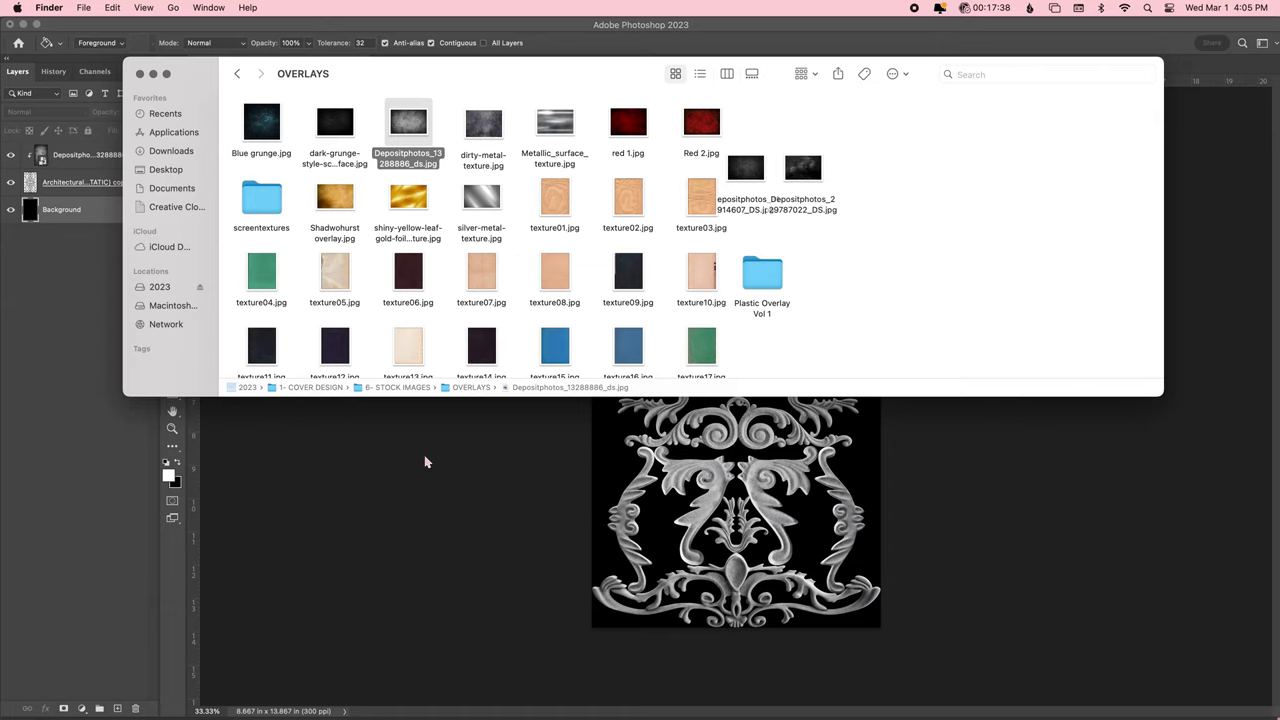
mouse_move(423, 457)
left_mouse_down()
mouse_move(860, 619)
mouse_move(766, 150)
left_mouse_up()
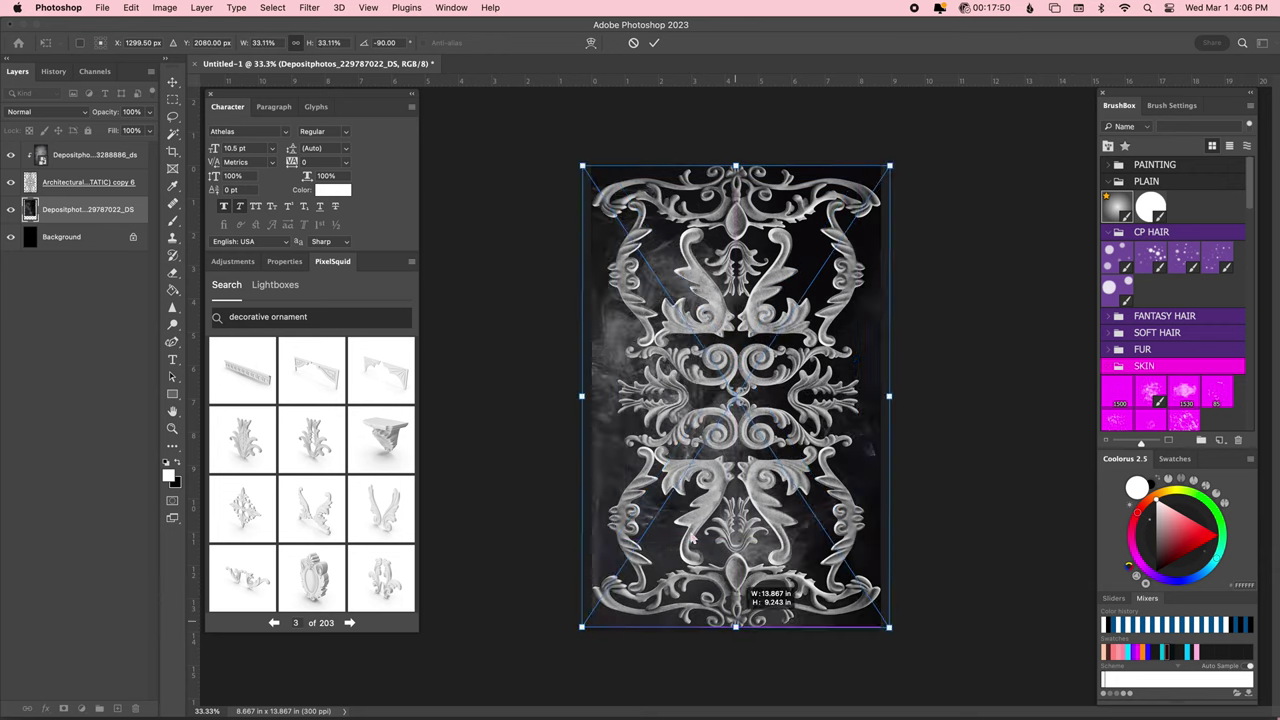
Rotate and scale the texture to cover the page, and set layer opacity to 100%.
mouse_move(880, 396)
left_mouse_down()
mouse_move(943, 391)
mouse_move(880, 397)
left_mouse_up()
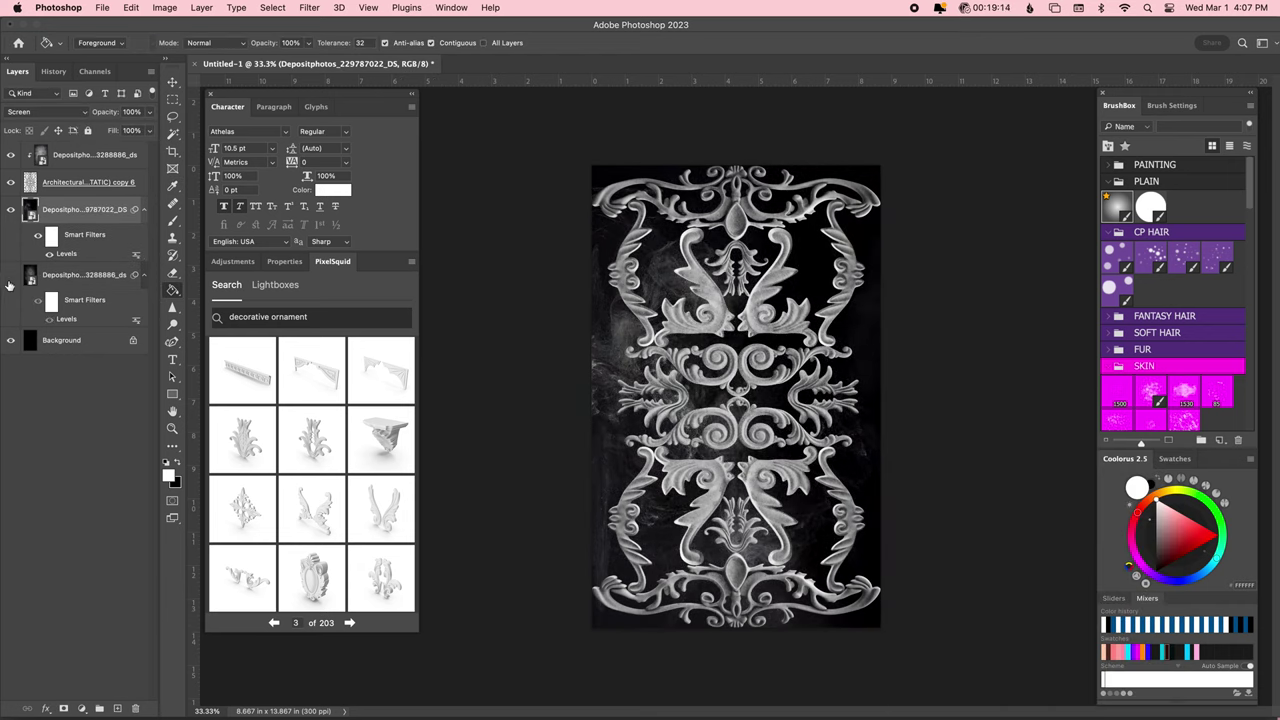
left_click(120, 160)
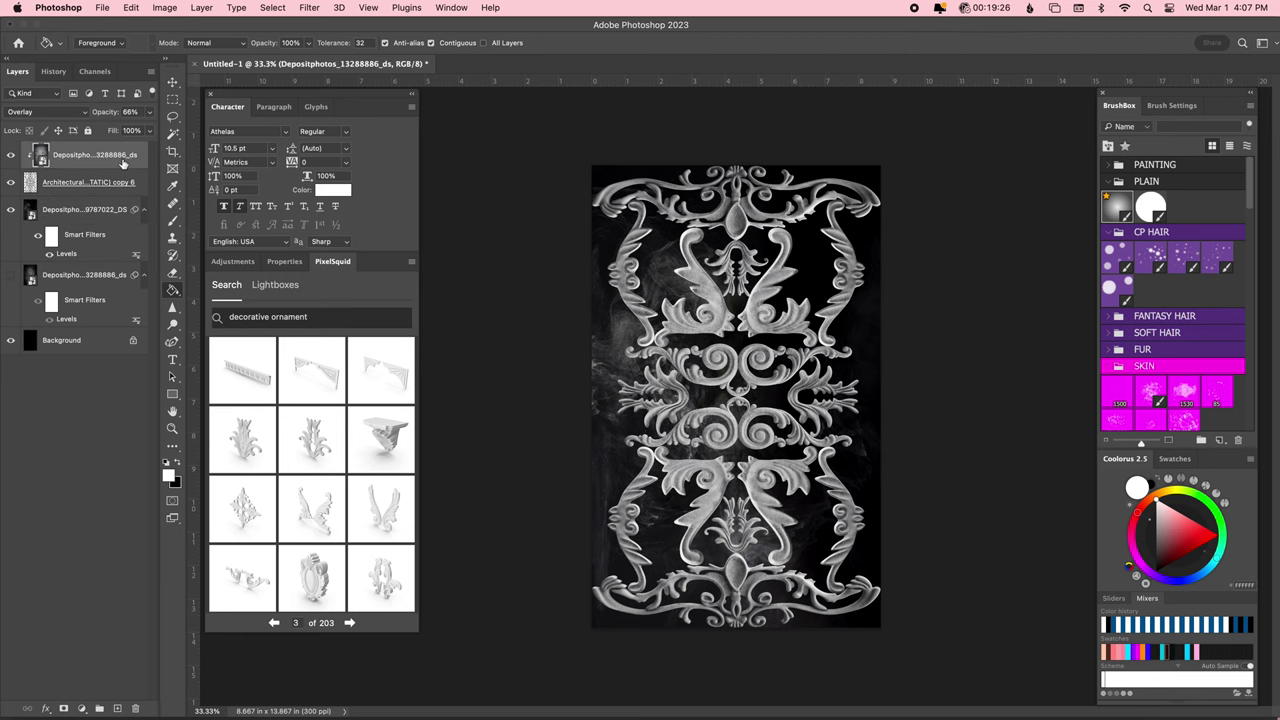
left_click(45, 111)
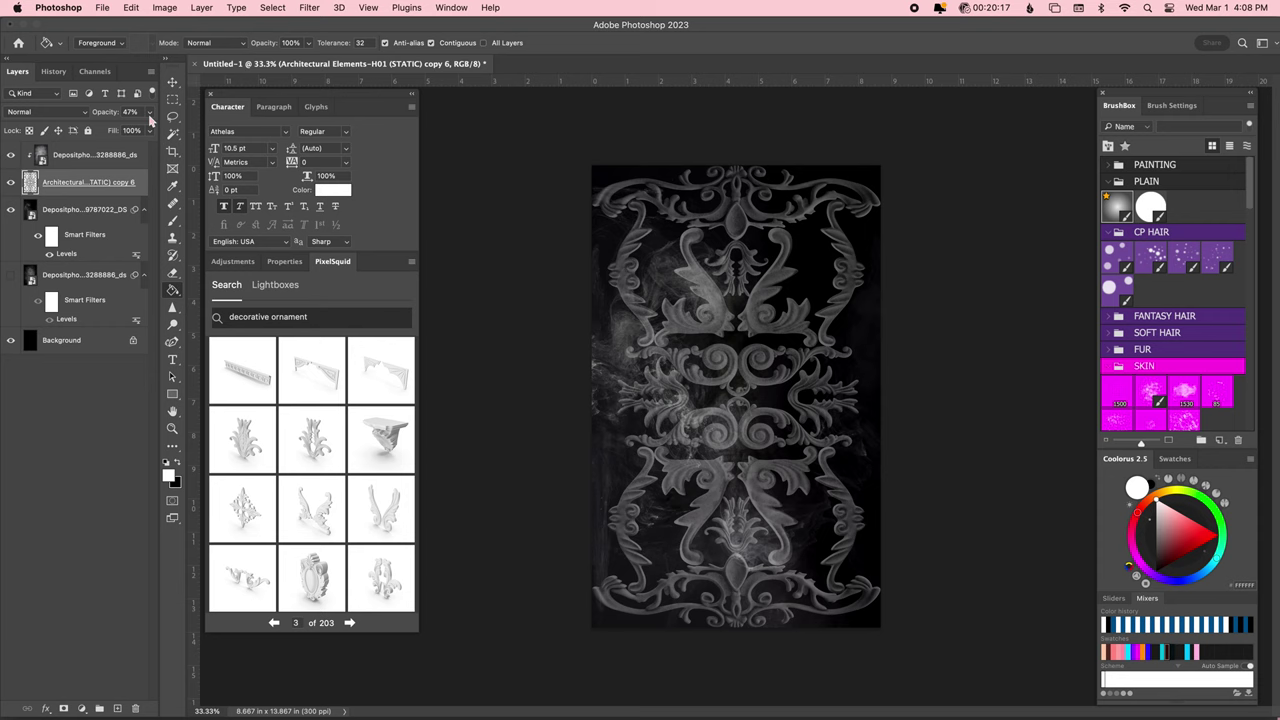
left_click_drag(149, 112, 231, 210)
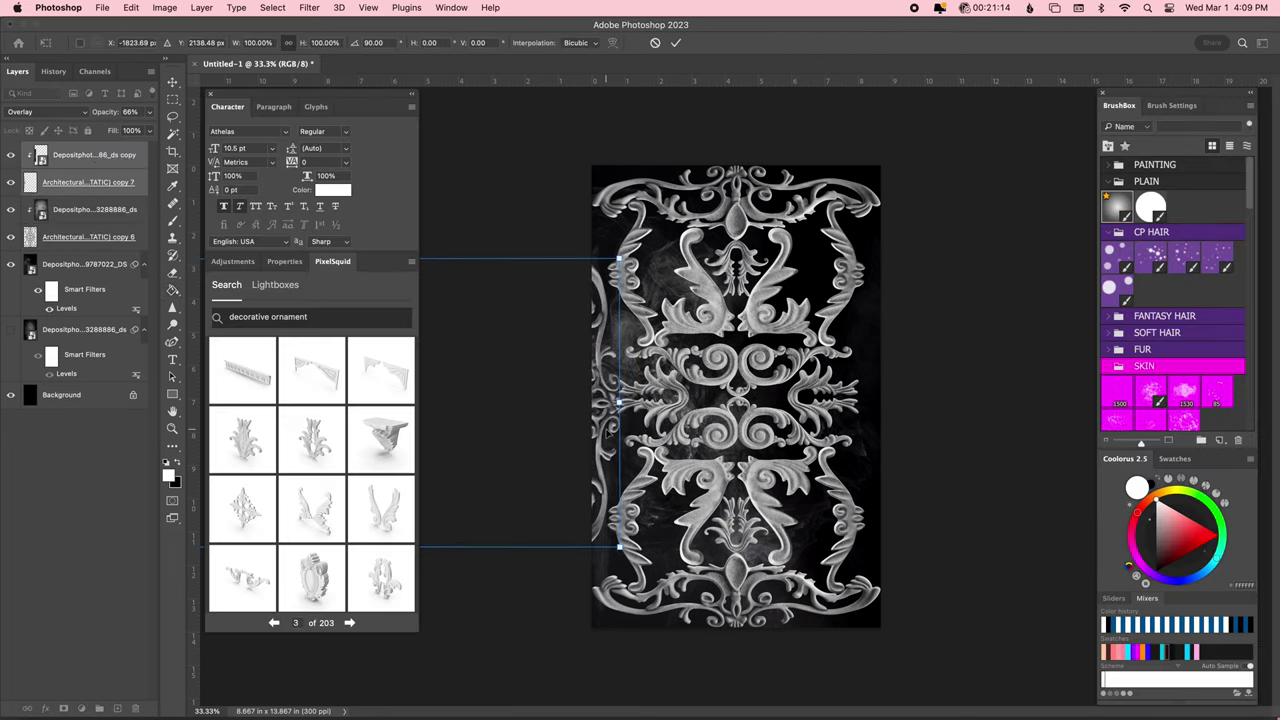
key("Return")
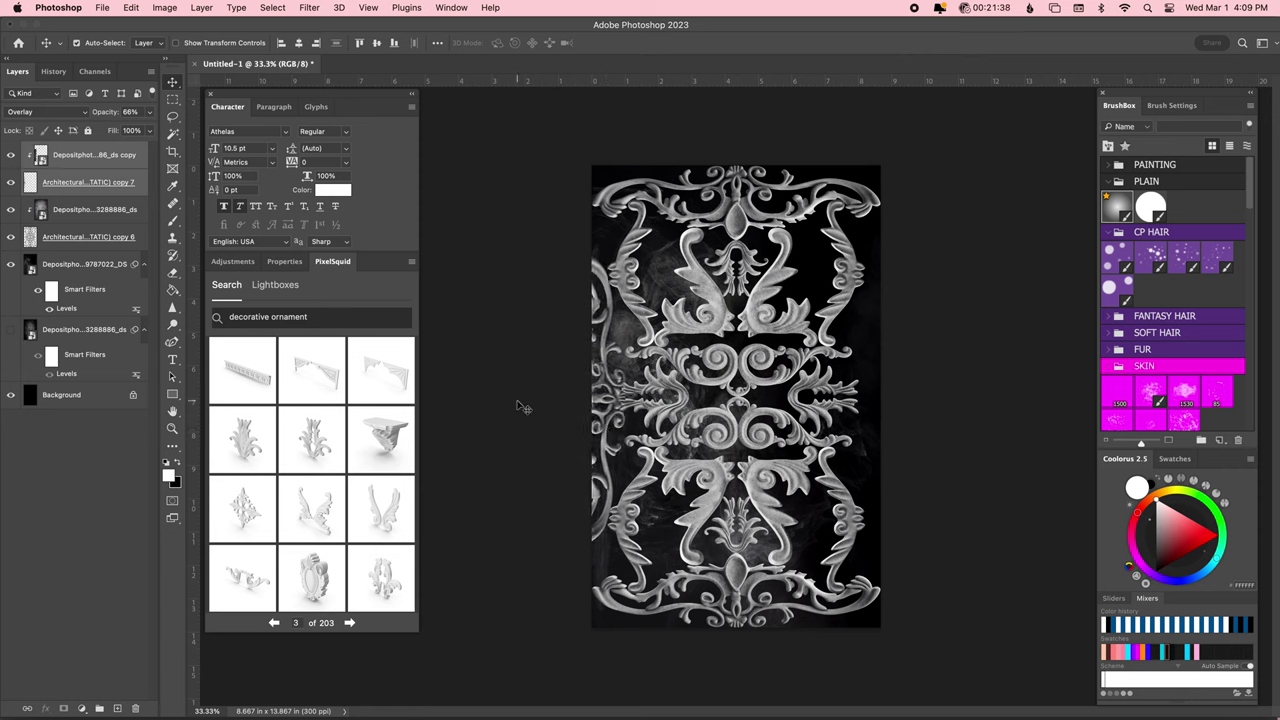
Duplicate the ornament and texture layers past the right edge and mask the original ornament.
key("ctrl+j")
key("ctrl+t")
left_click_drag(722, 400, 975, 416)
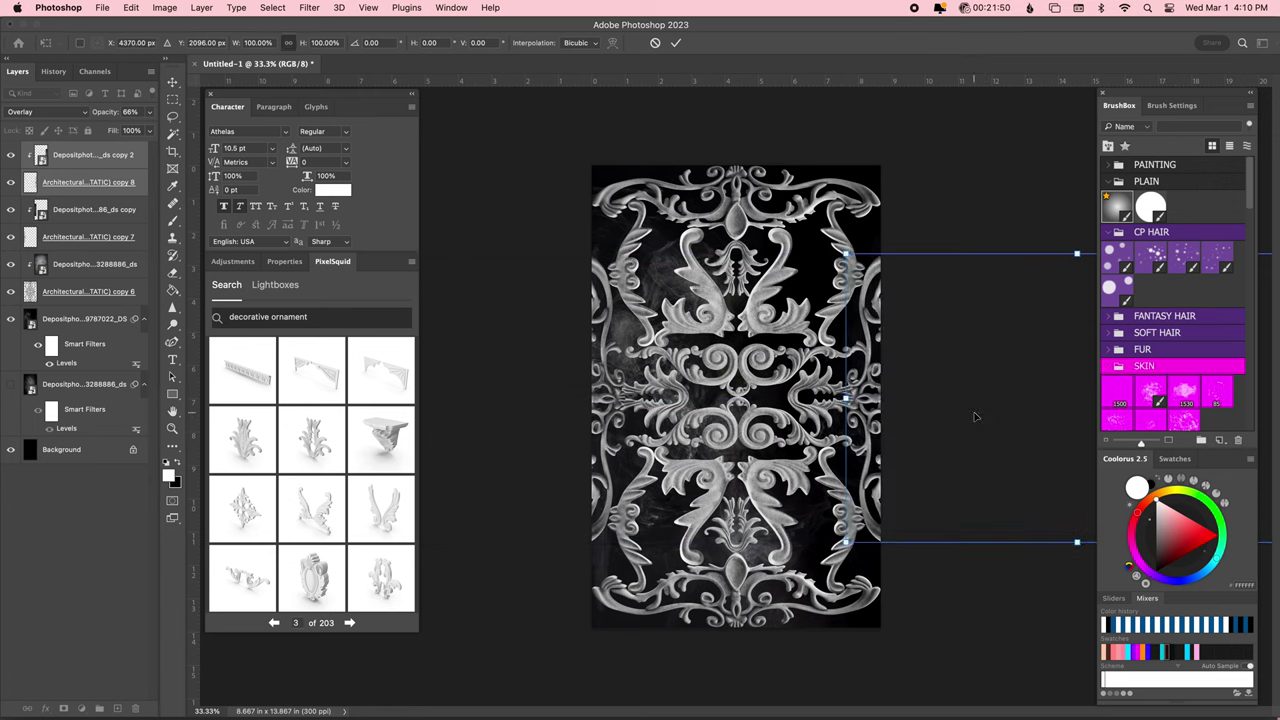
key("Return")
left_click(100, 291)
left_click(81, 708)
key("b")
key("d")
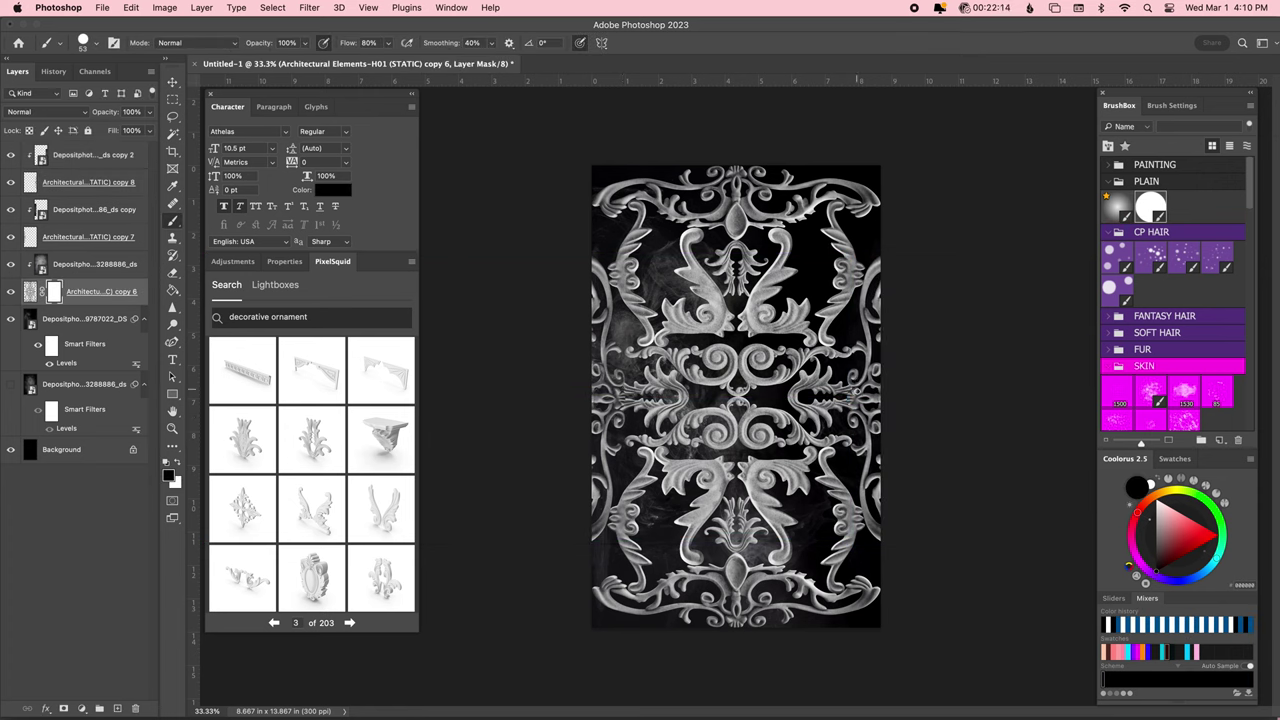
key("x")
Select the ornament and texture layers from the top down to copy 6 and merge them.
left_click(28, 236)
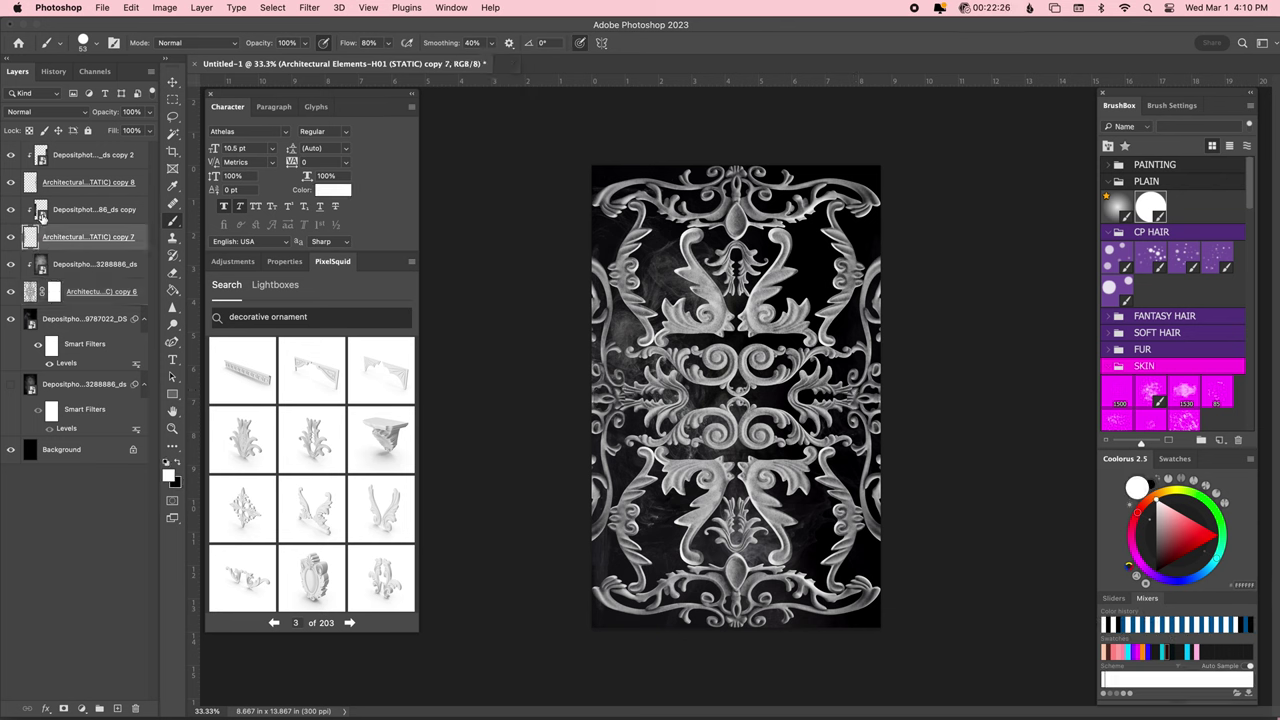
left_click(28, 209, "shift")
key("v")
left_click(90, 155)
left_click(117, 291, "shift")
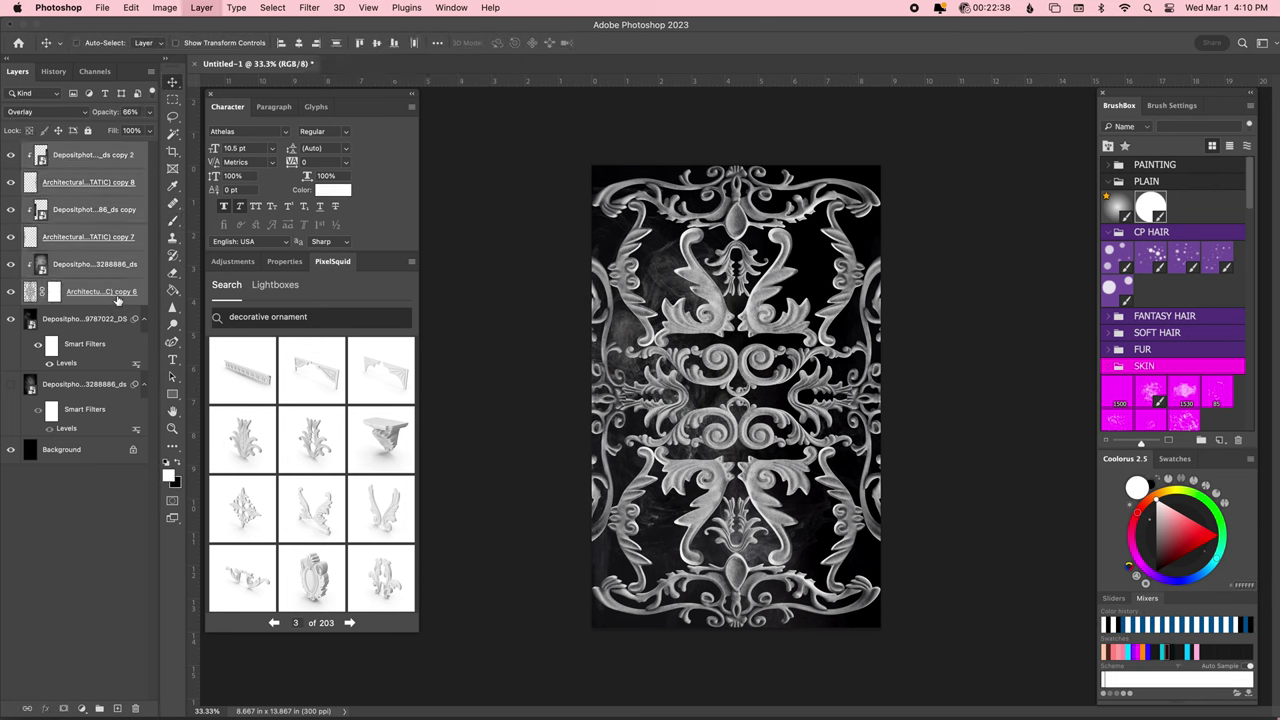
key("ctrl+e")
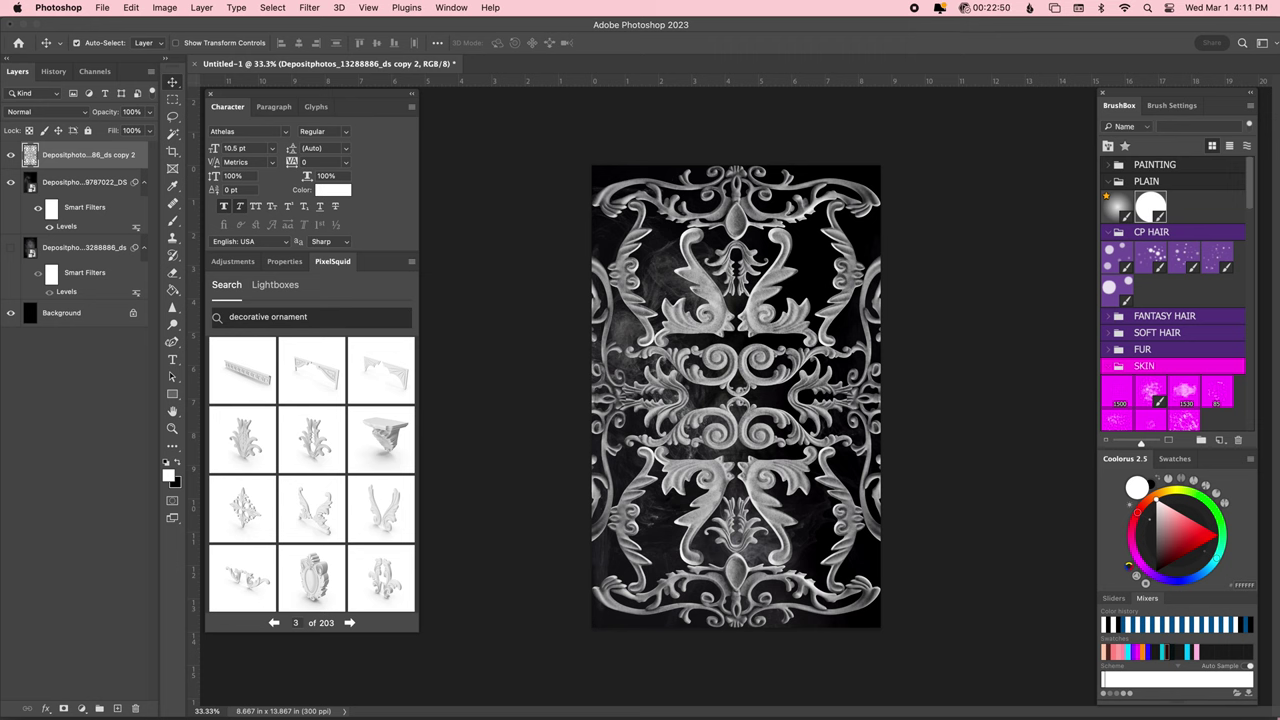
Add a text layer reading 'carved' on the upper cover.
left_click(718, 323)
left_click(702, 322)
type("car")
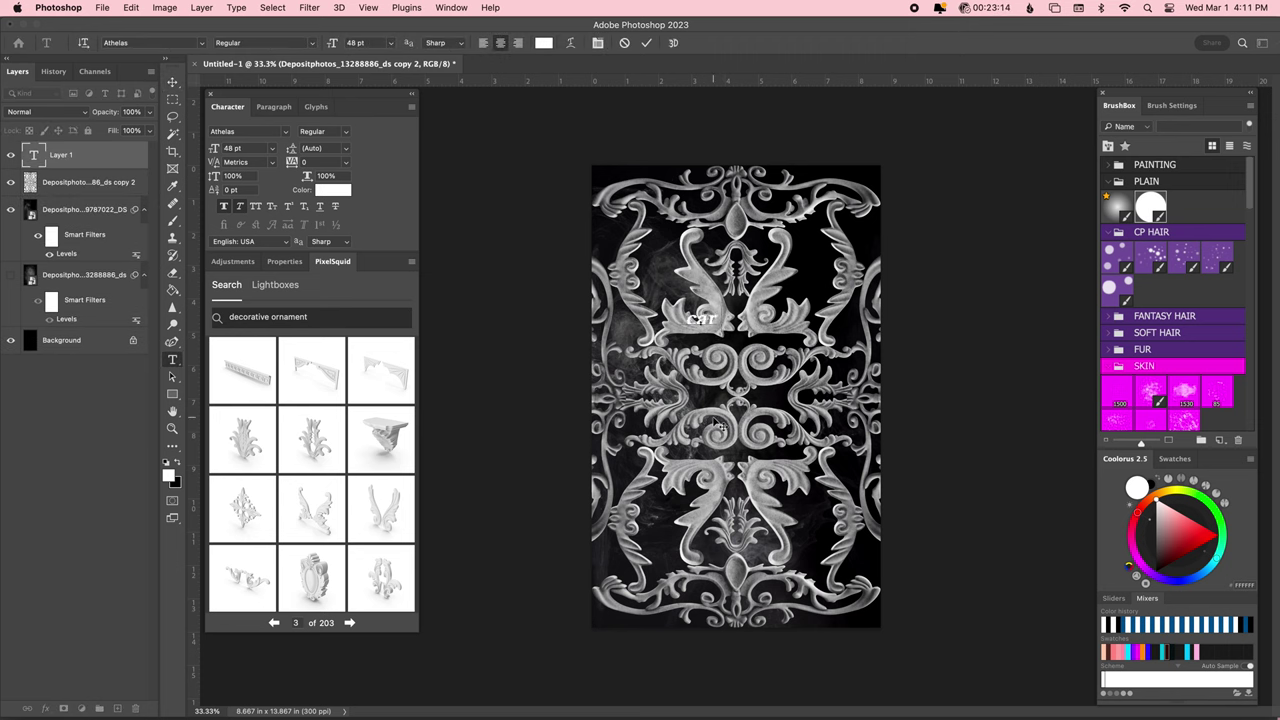
type("ved")
key("ctrl+Return")
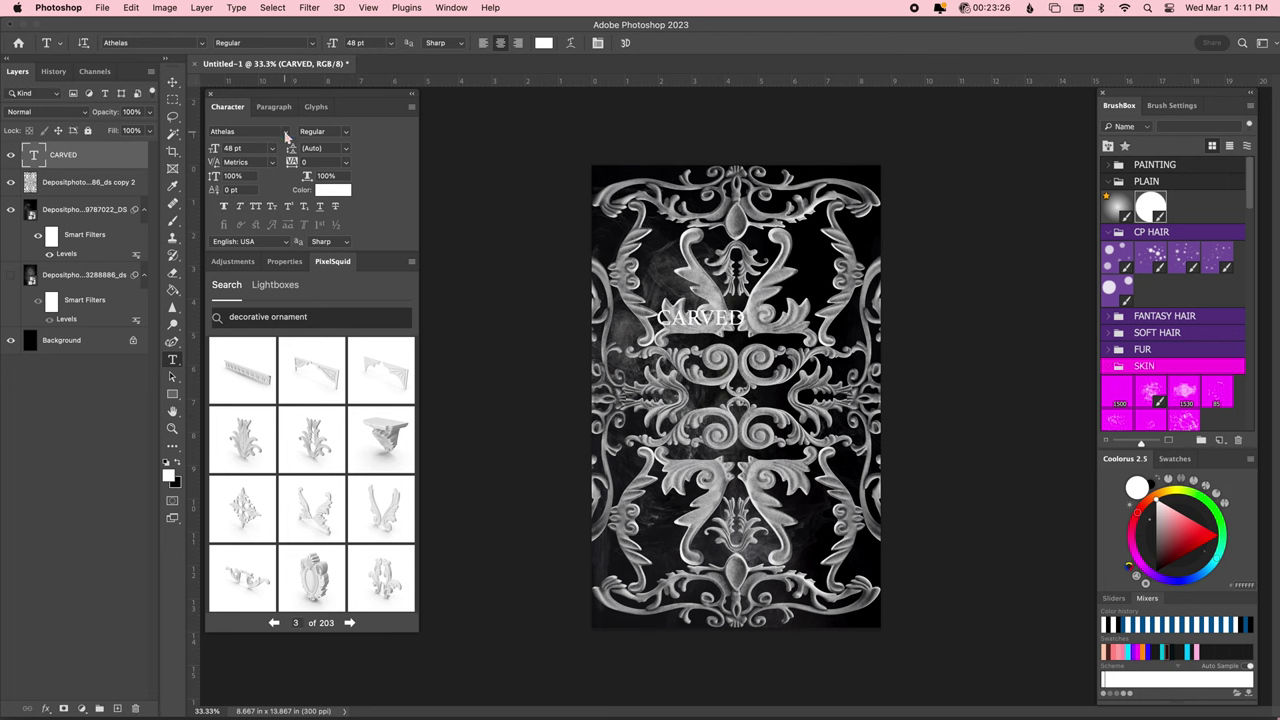
Set the title to Nomos Regular and enlarge CARVED to span the cover width.
left_click(286, 131)
mouse_move(451, 229)
left_mouse_down()
mouse_move(455, 333)
mouse_move(463, 322)
left_mouse_up()
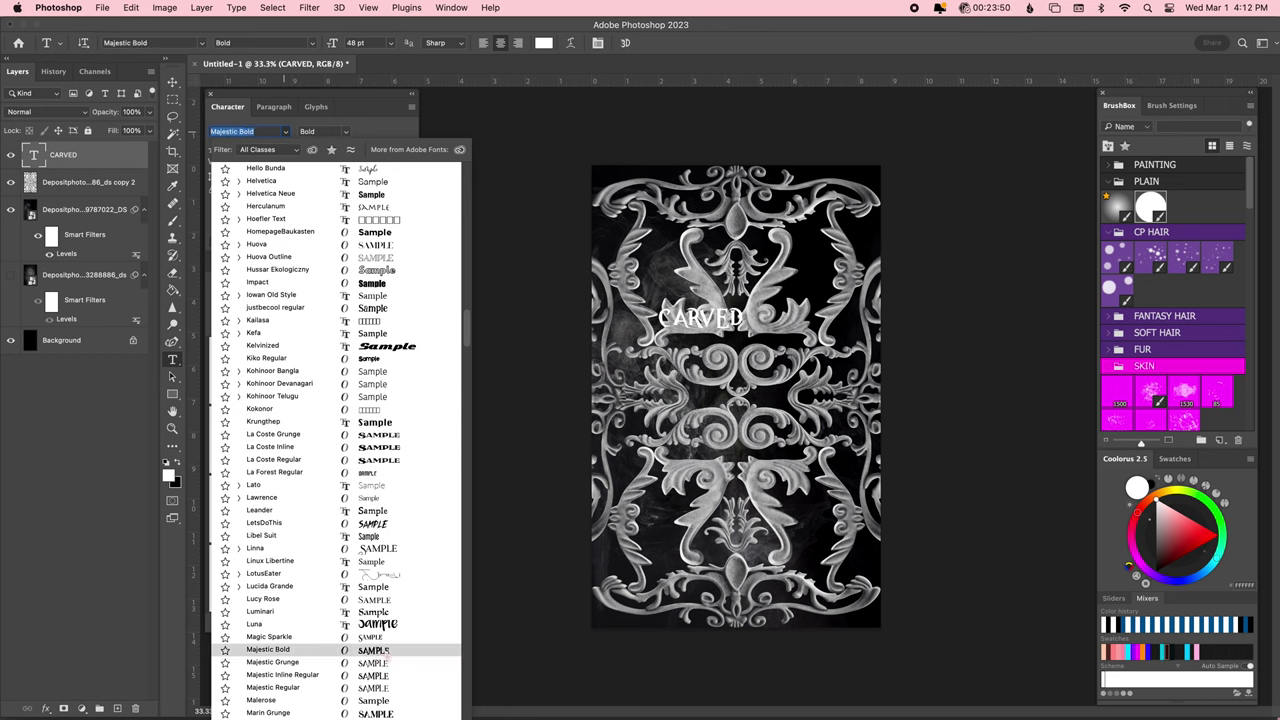
scroll(398, 512, "down", 10)
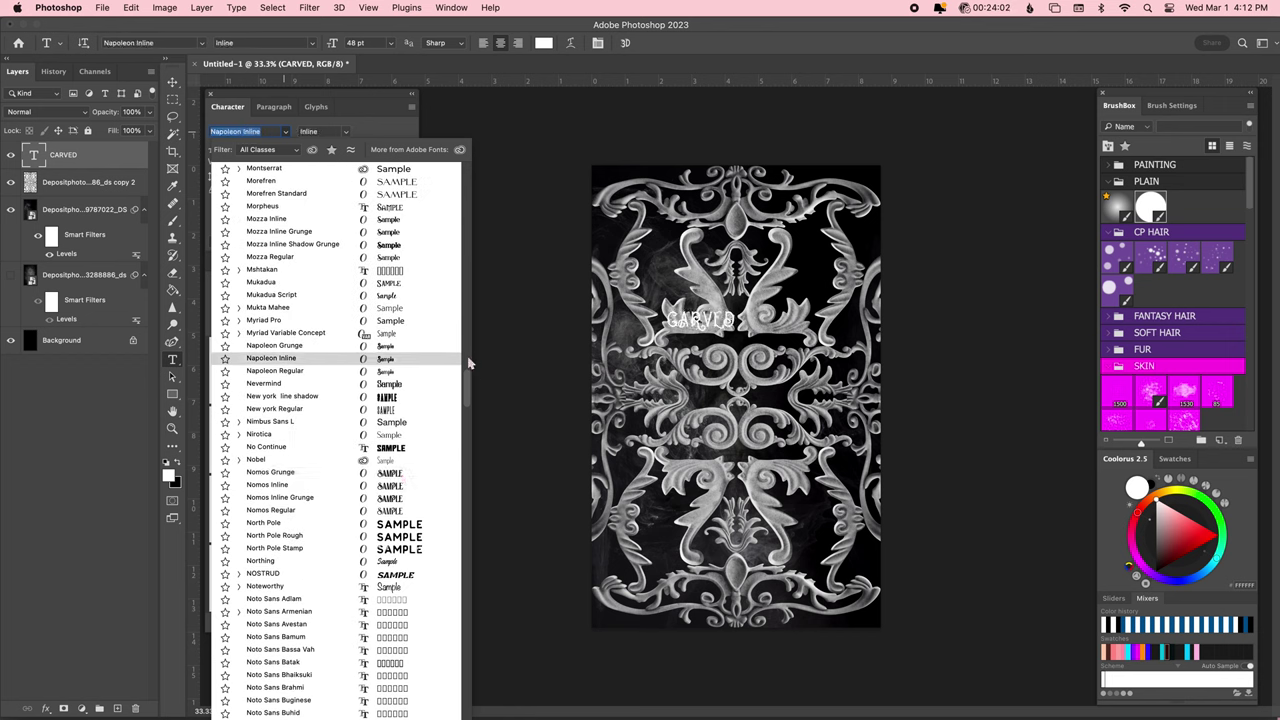
left_click(398, 511)
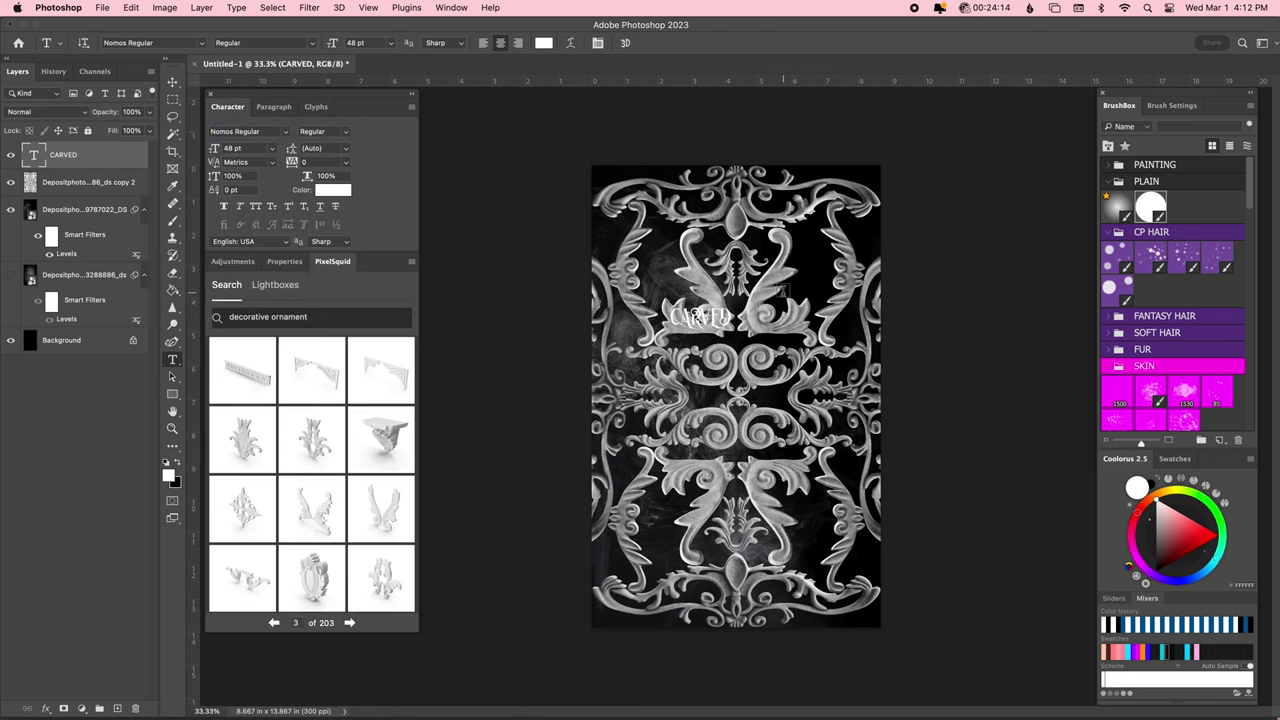
key("ctrl+t")
left_click_drag(735, 326, 820, 313)
key("Return")
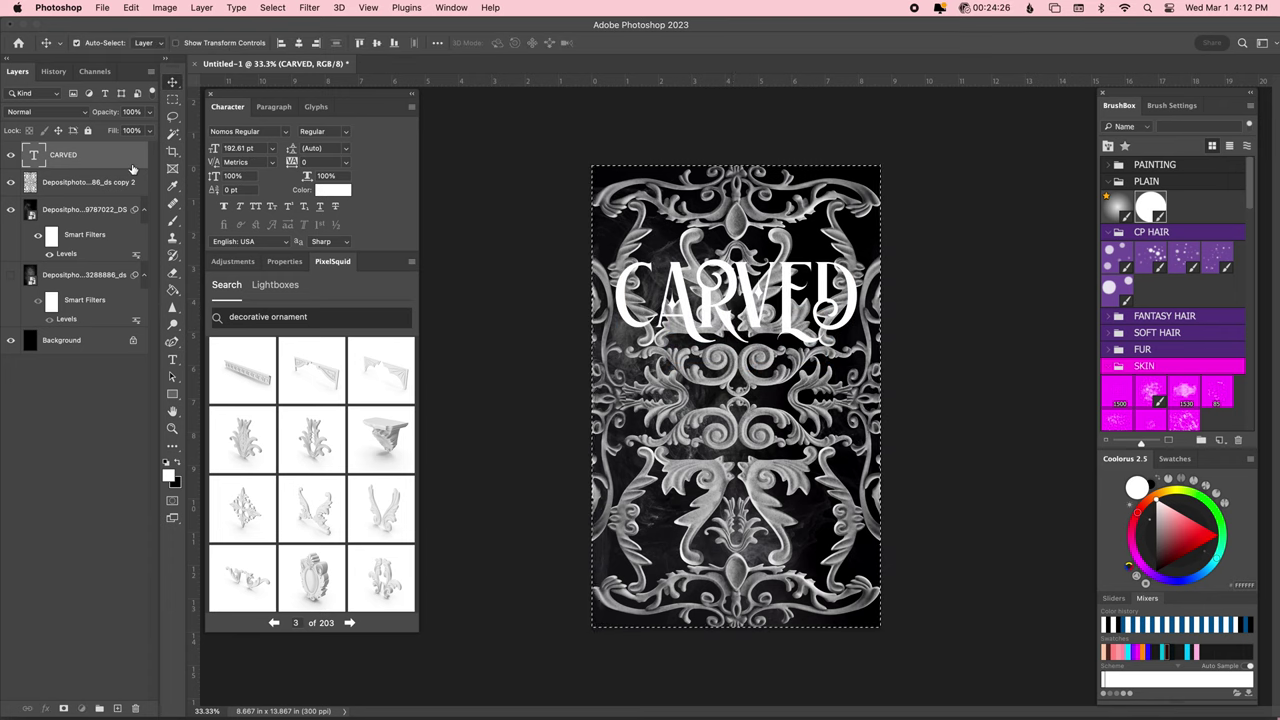
Switch the title font to Sveva Versal and duplicate the CARVED layer.
left_click(248, 131)
scroll(501, 549, "down", 15)
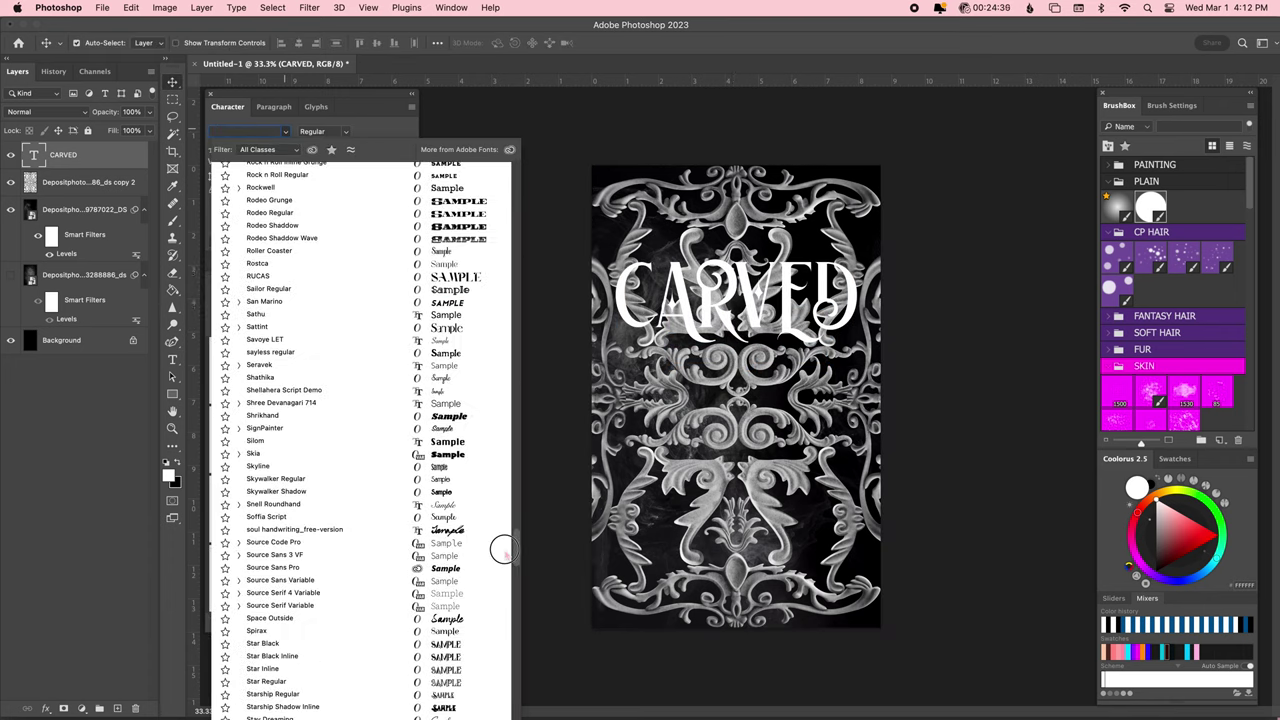
scroll(501, 549, "down", 10)
scroll(498, 622, "down", 2)
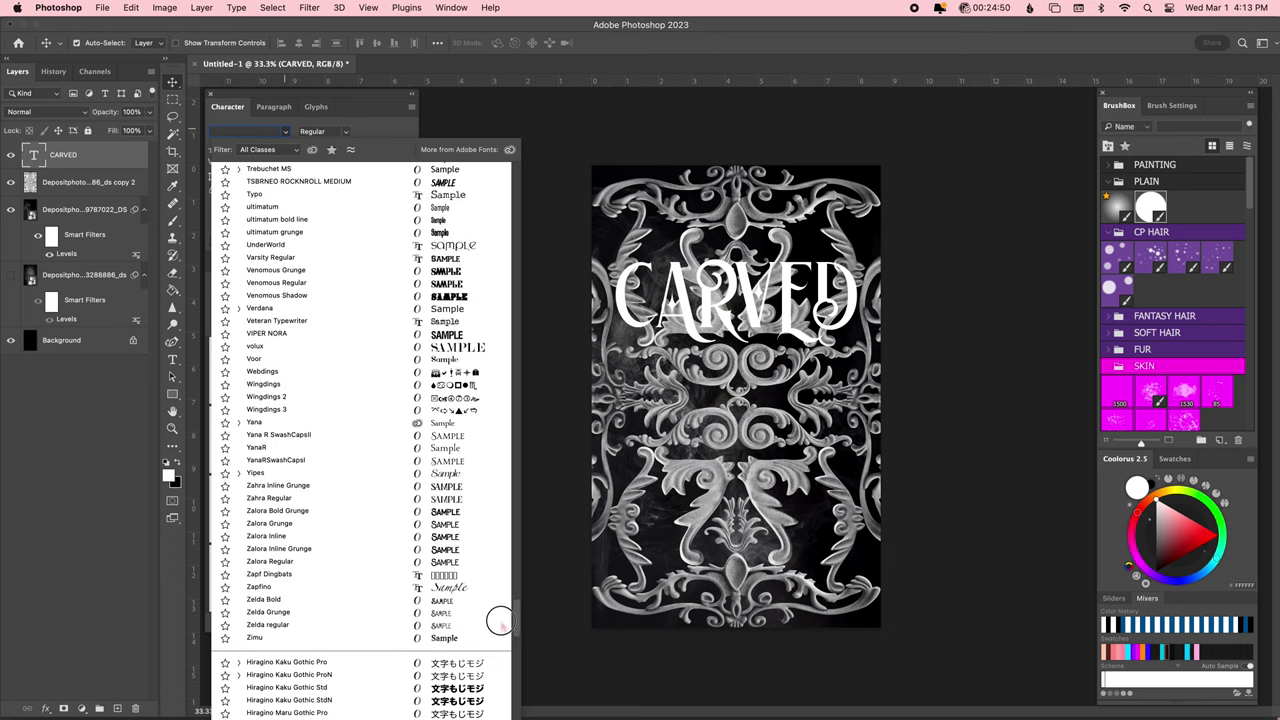
scroll(498, 622, "up", 20)
type("yana")
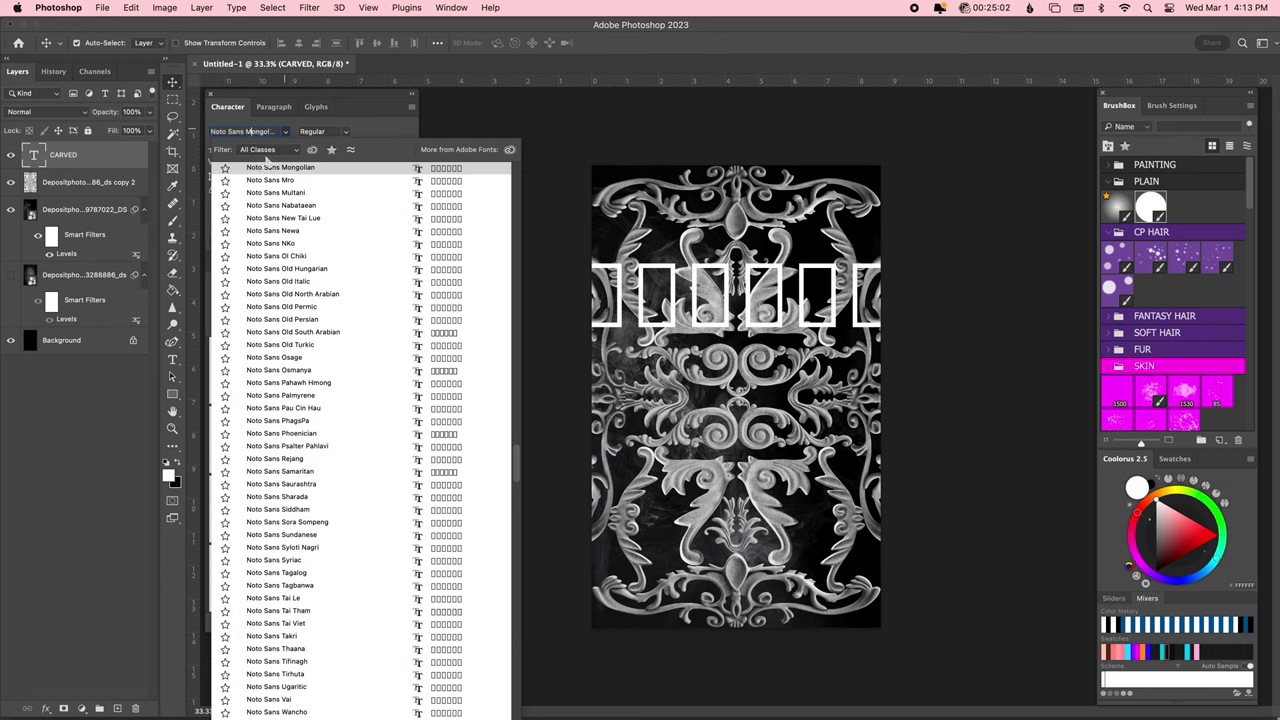
key("Escape")
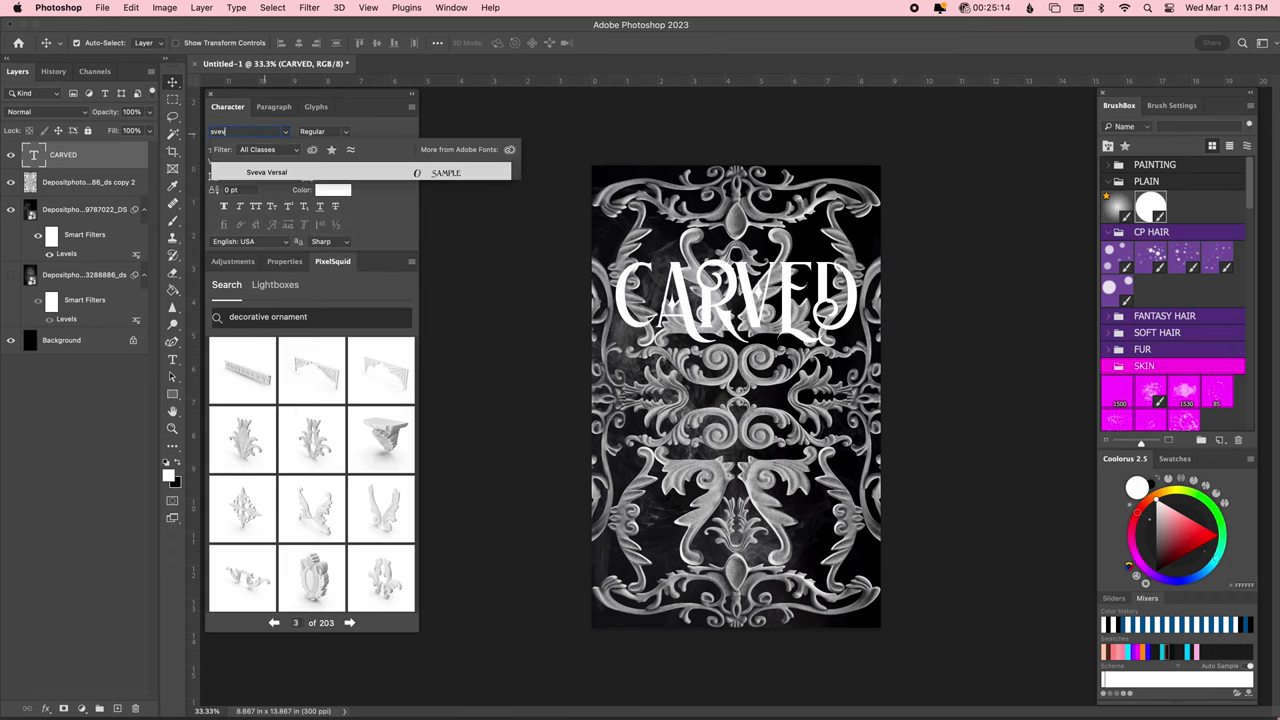
key("ctrl+j")
Move the duplicate title below CARVED and retype it as 'from'.
key("t")
left_click_drag(688, 262, 688, 347)
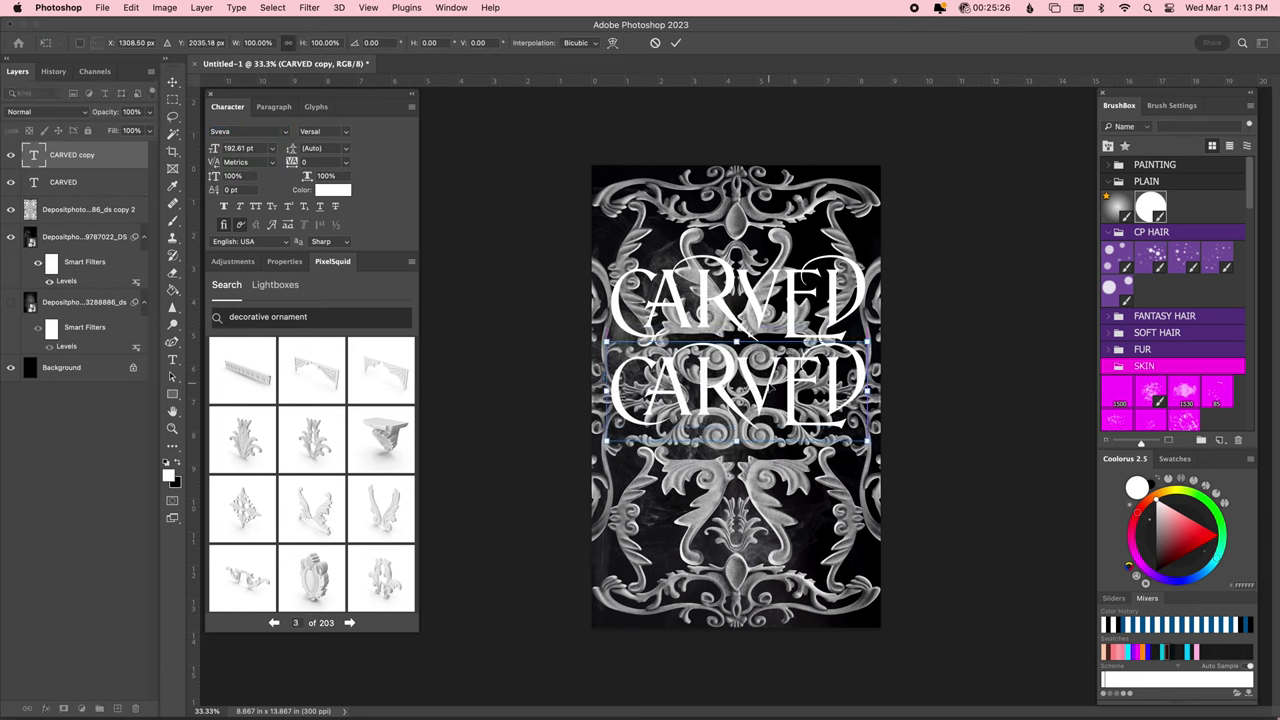
key("f")
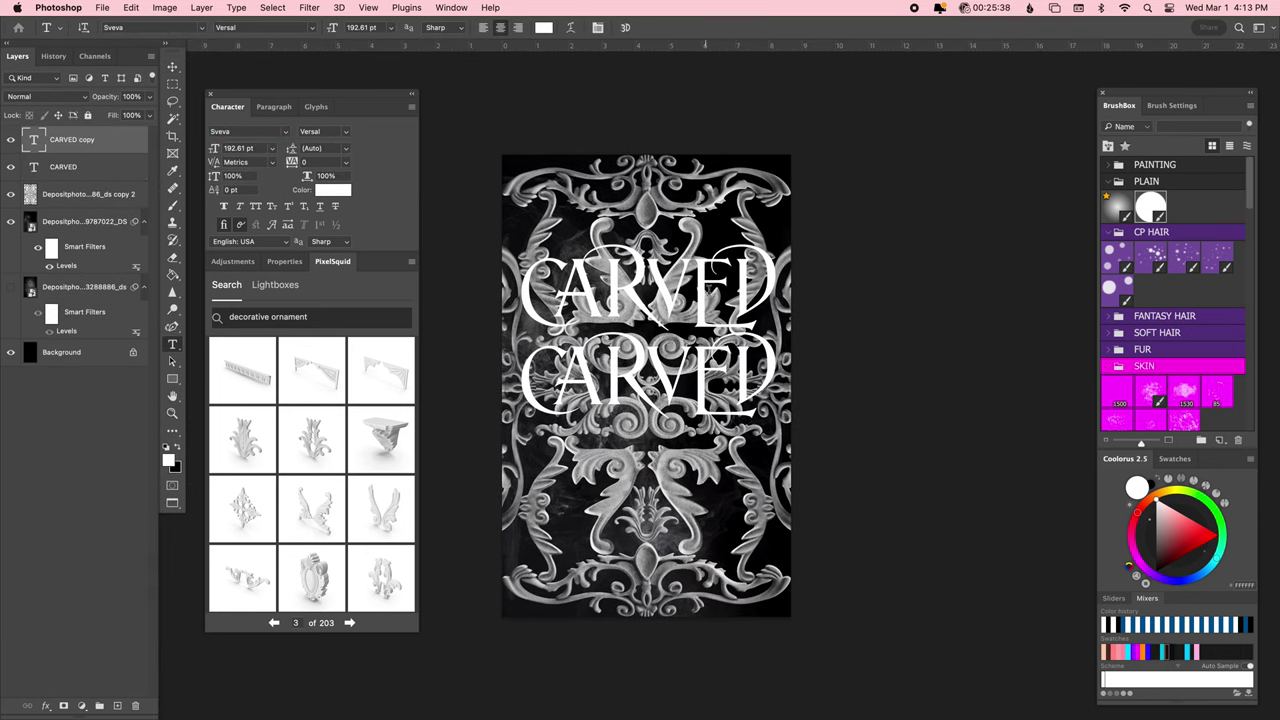
double_click(640, 375)
type("from")
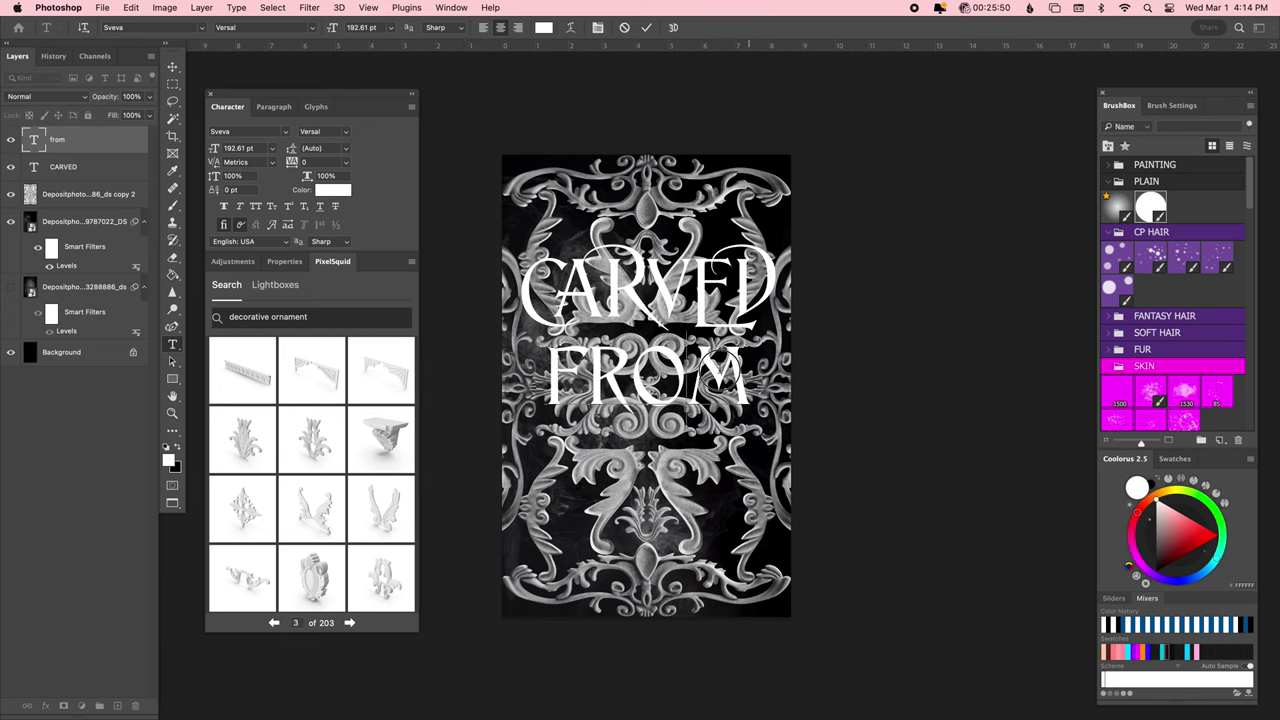
left_click(606, 488)
left_click(606, 488)
key("Escape")
Duplicate the CARVED line and replace its text with 'STONE'.
key("ctrl+j")
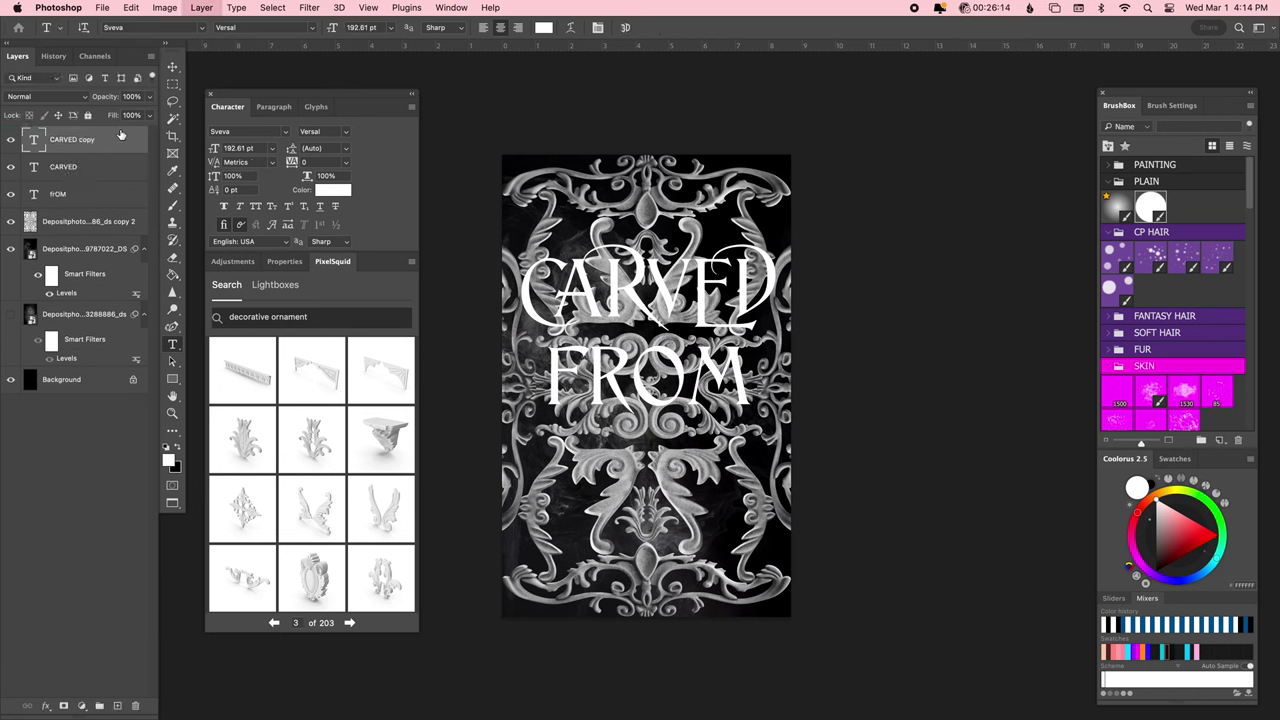
key("ctrl+a")
type("STO")
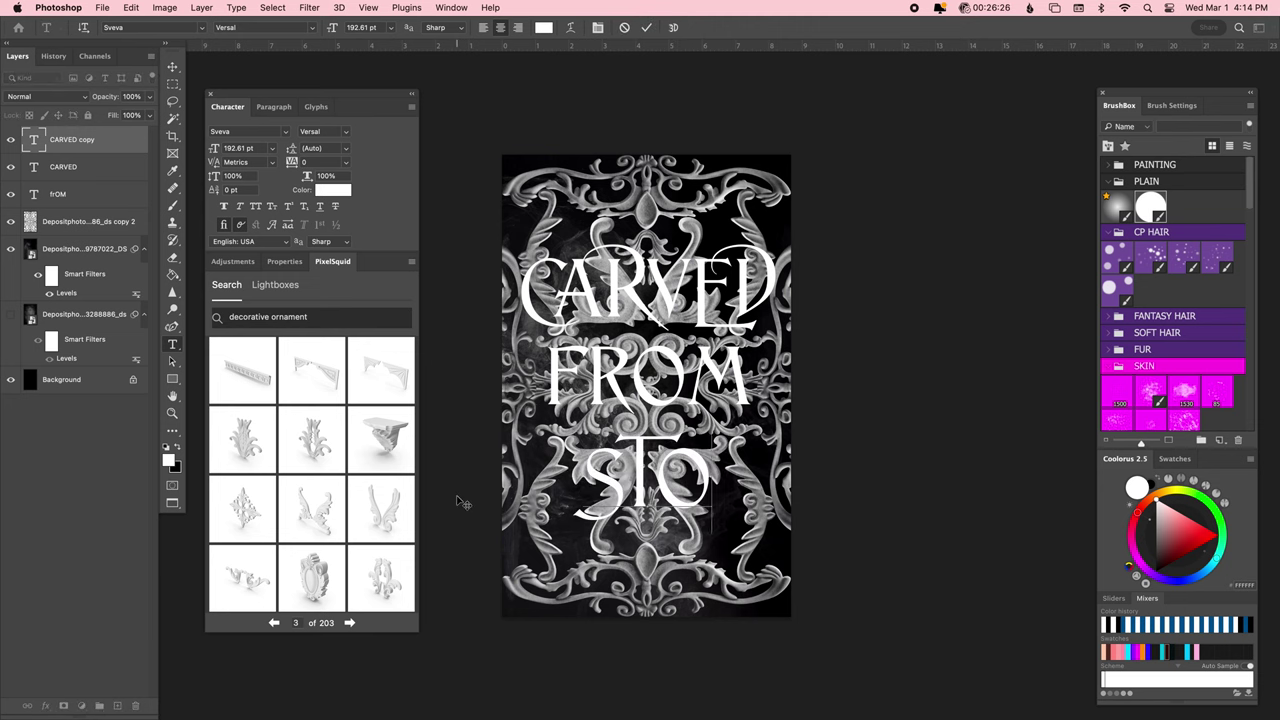
type("NE")
key("ctrl+Return")
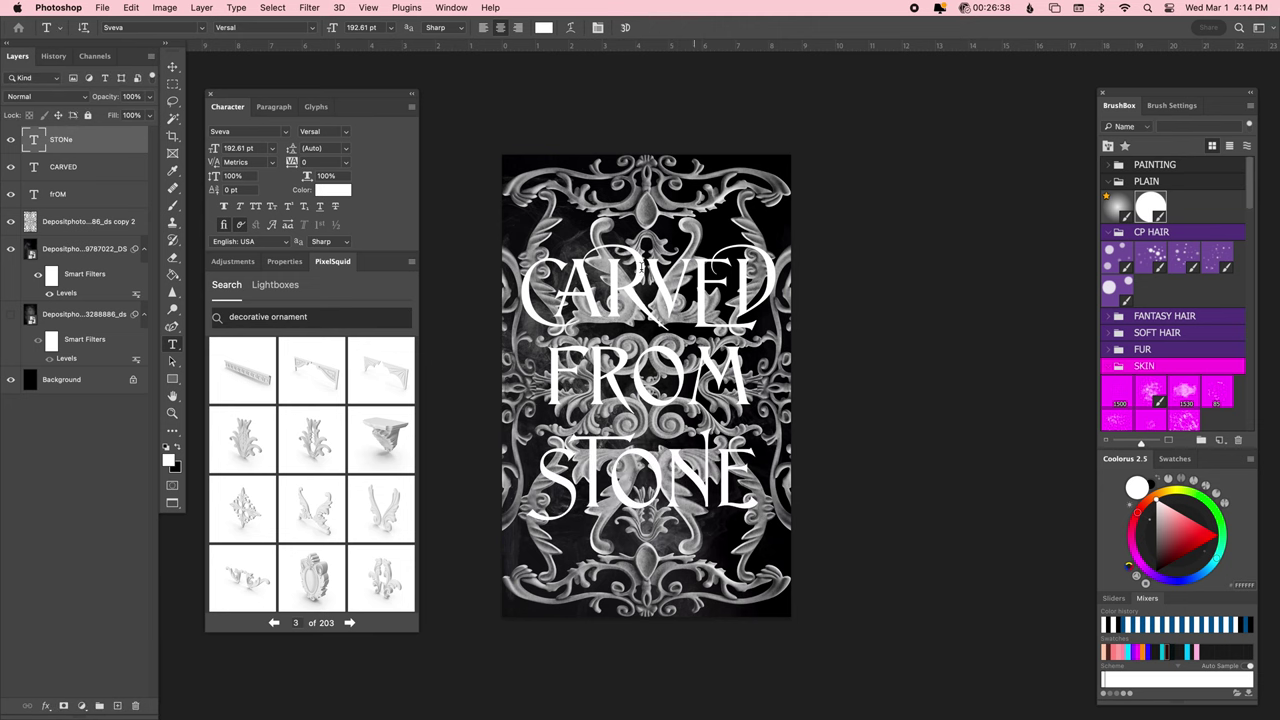
Swap the R in CARVED for an alternate glyph.
left_click_drag(640, 268, 651, 265)
left_click(697, 362)
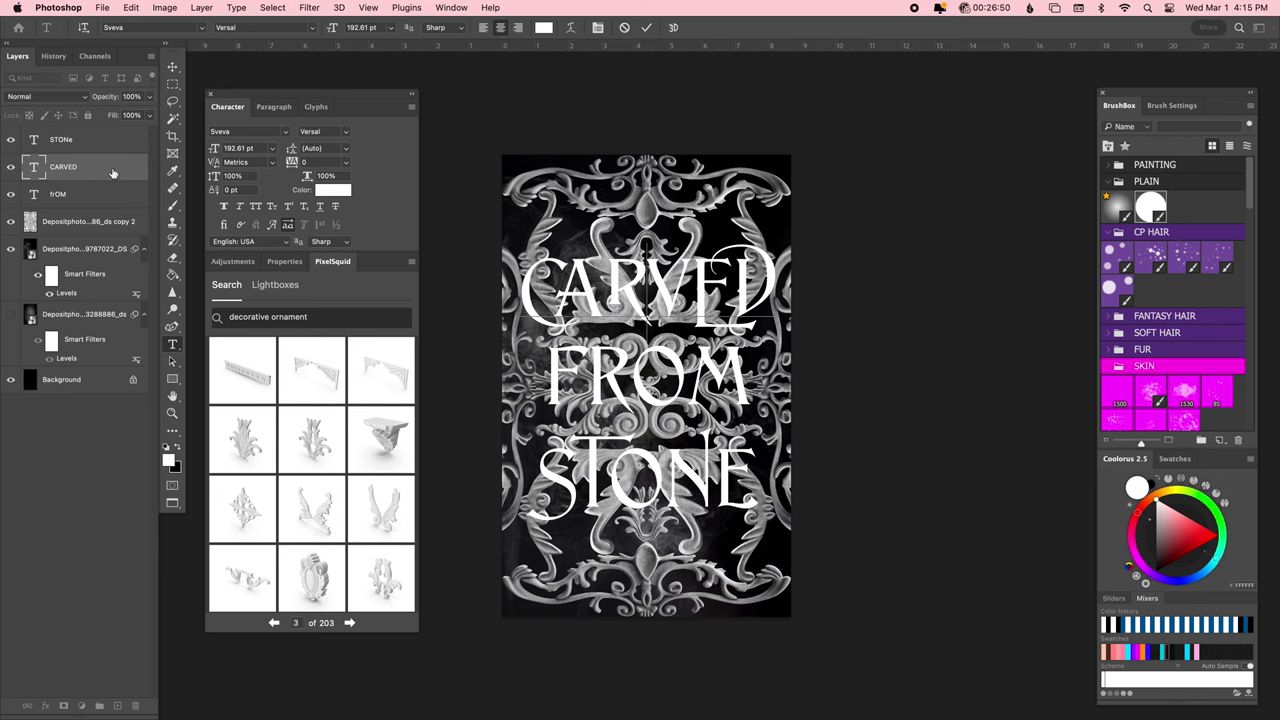
type("r")
key("ctrl+Return")
Shrink the CARVED and STONE lines slightly and move STONE up closer to FROM.
key("ctrl+t")
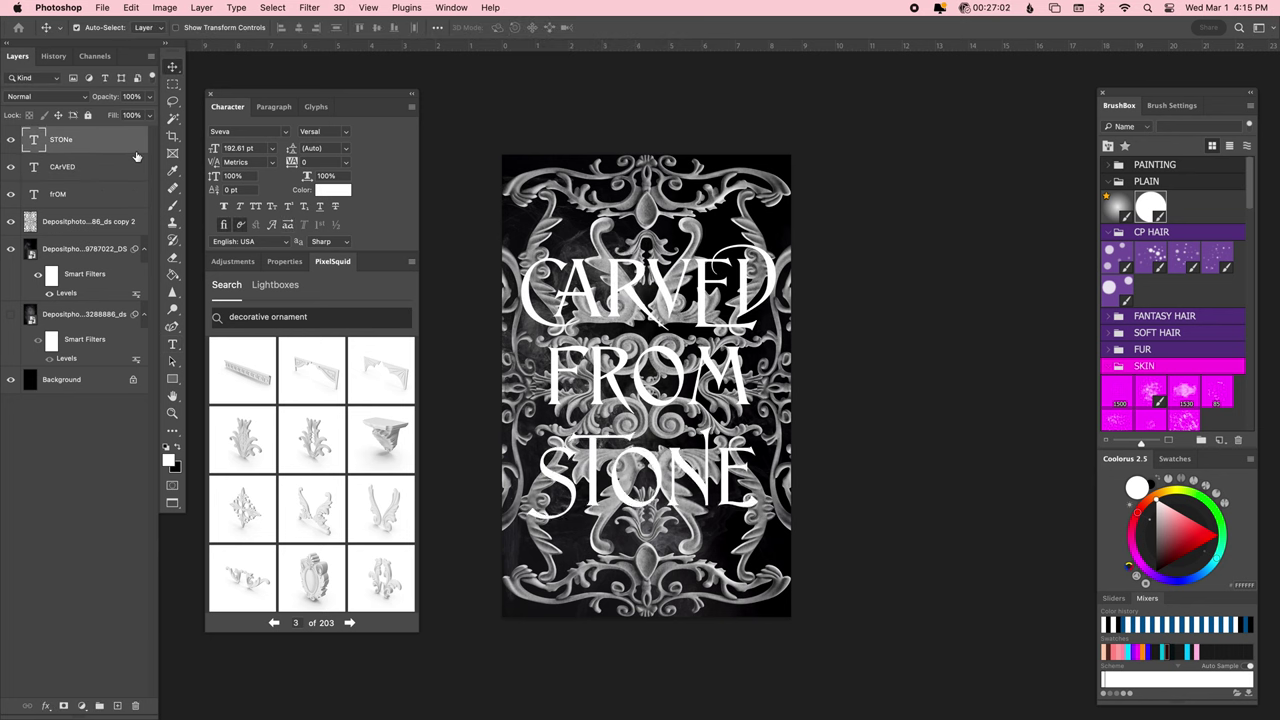
left_click_drag(647, 240, 647, 247)
key("Return")
key("alt+[")
key("ctrl+t")
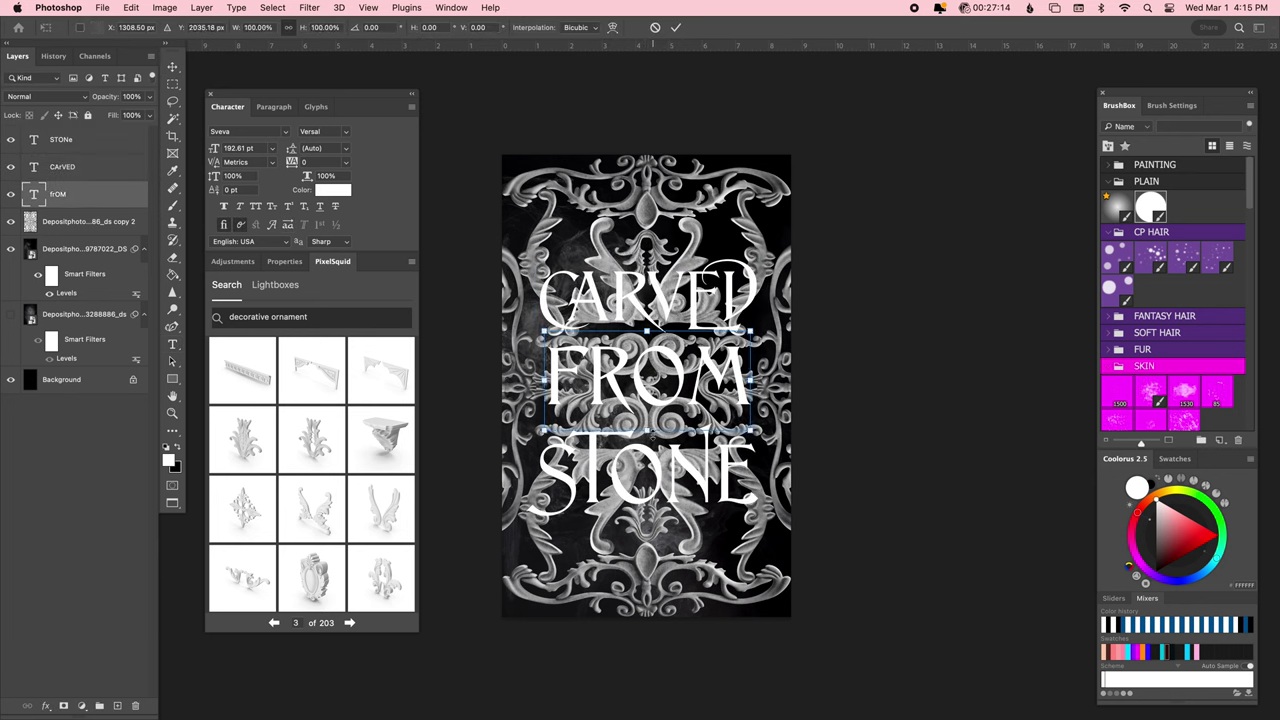
left_click_drag(647, 345, 647, 353)
key("Return")
key("ctrl+t")
left_click_drag(705, 445, 705, 410)
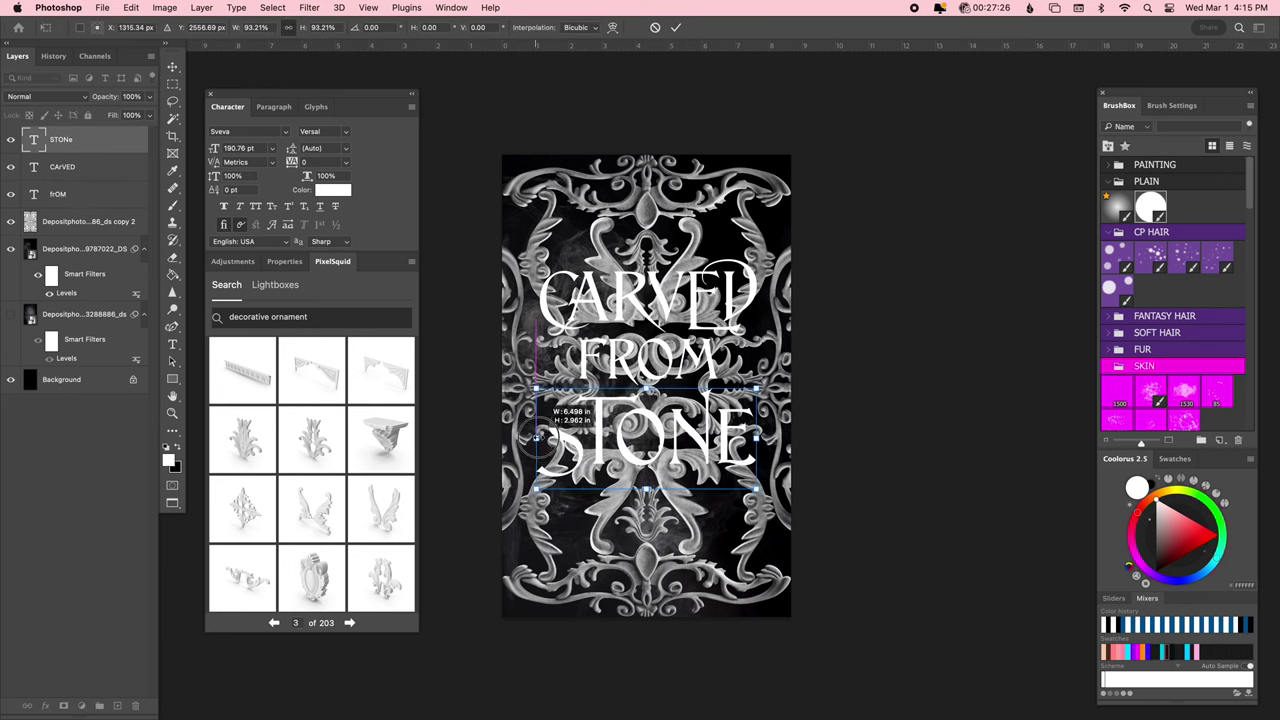
Enlarge all three title lines together around their centre.
key("Return")
left_click(127, 194, "shift")
key("ctrl+t")
left_click_drag(757, 470, 778, 505)
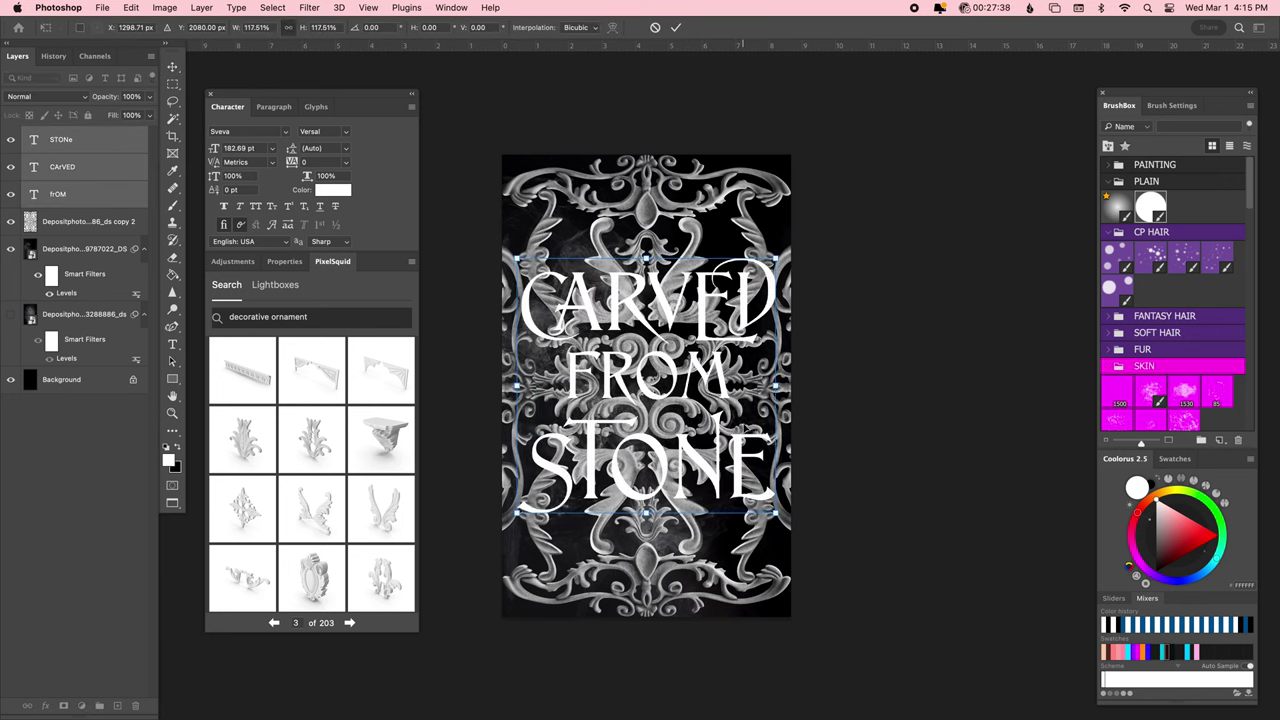
key("Return")
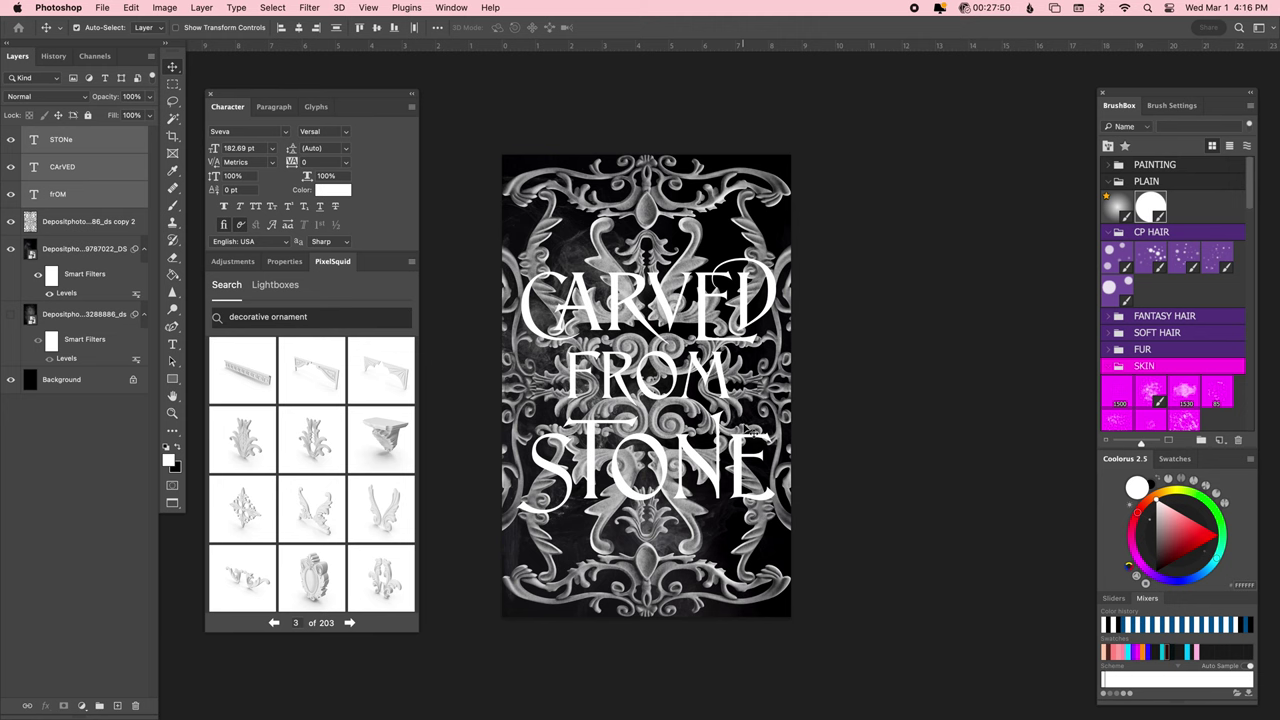
Stretch the ornament overlay layer wider.
left_click(85, 249)
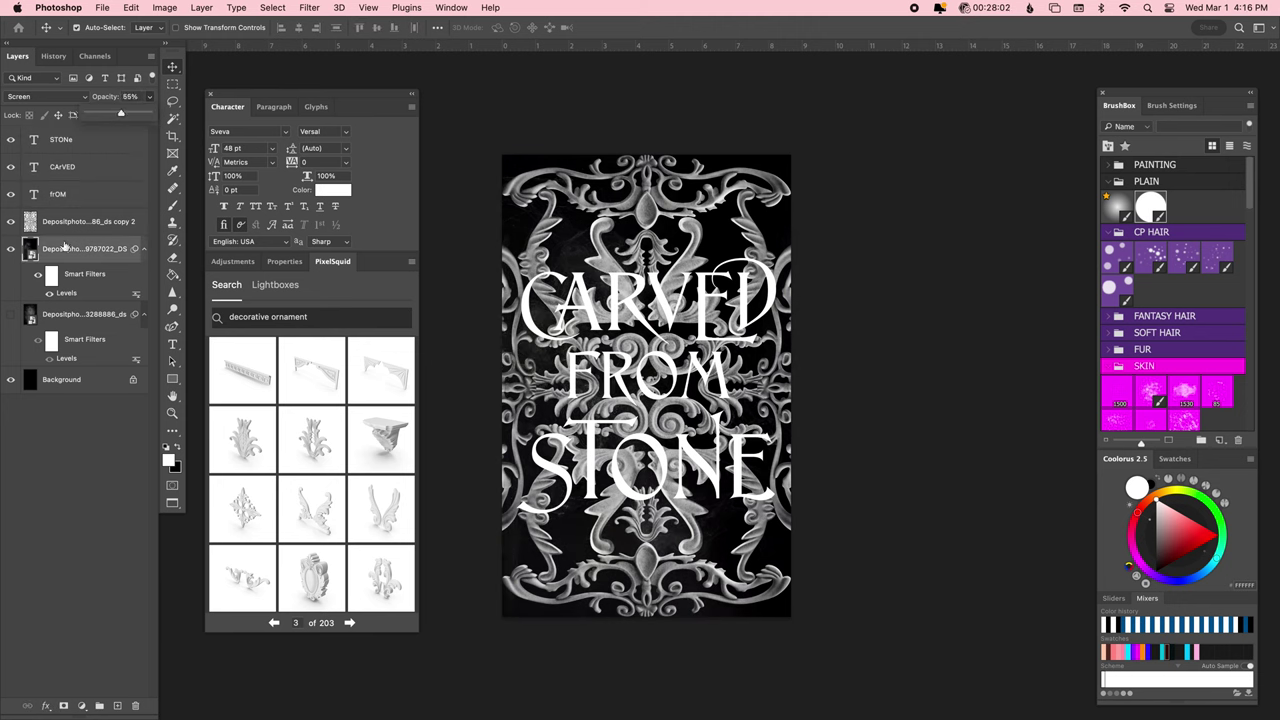
key("ctrl+t")
left_click_drag(781, 362, 906, 363)
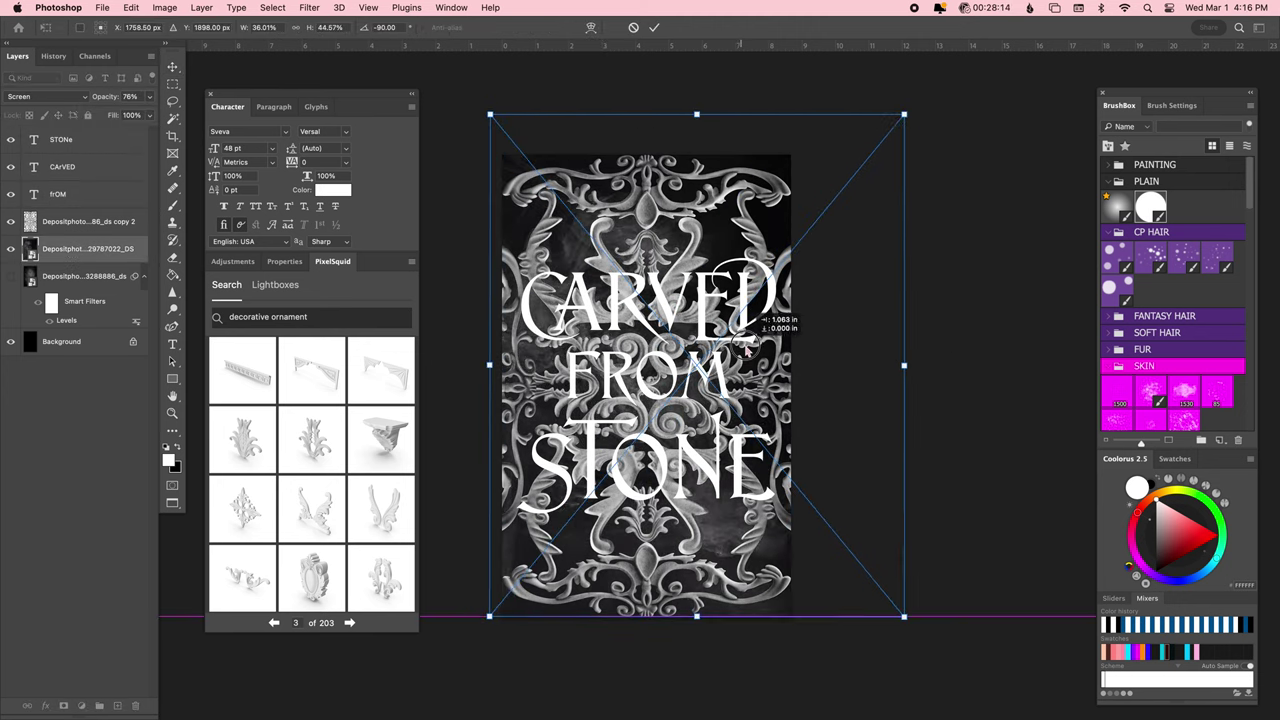
Browse the ELEMENTS folder in Finder, then lower the ornament overlay to 71% opacity.
key("ctrl+Up")
left_click(620, 160)
double_click(337, 129)
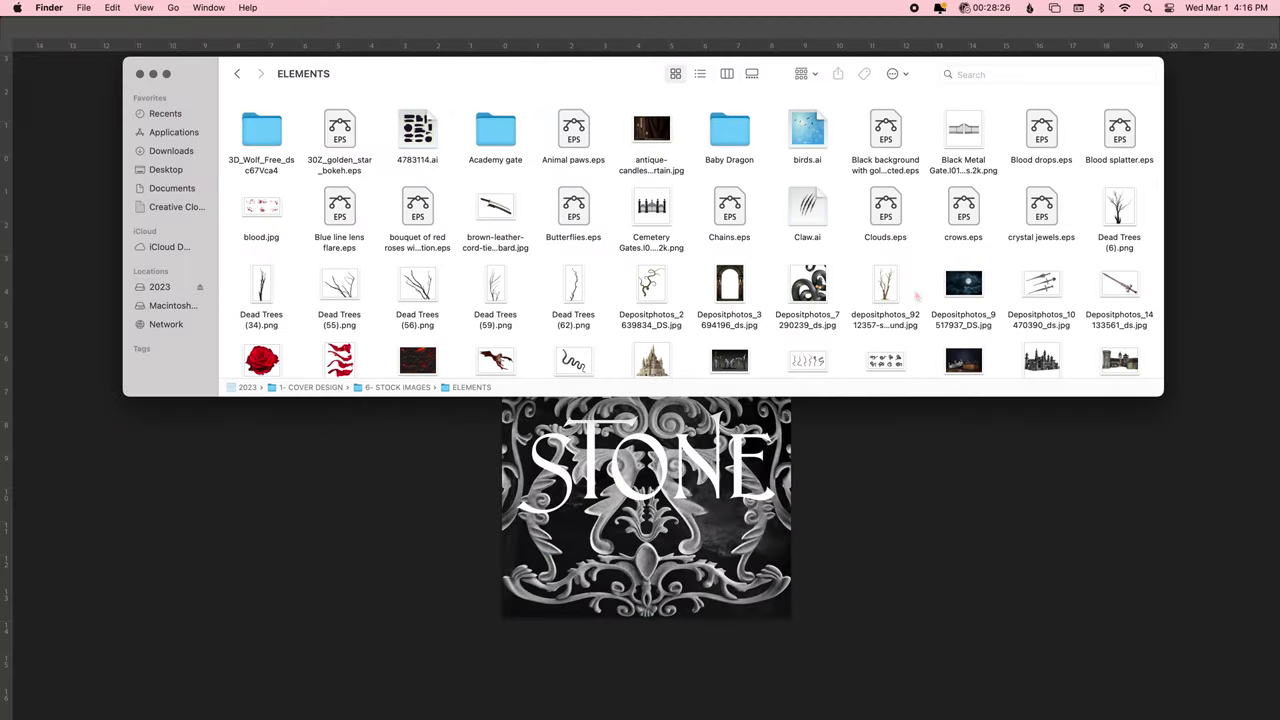
scroll(690, 230, "down", 5)
scroll(690, 230, "down", 3)
scroll(918, 328, "down", 2)
scroll(918, 328, "up", 5)
left_click(815, 452)
left_click_drag(149, 96, 131, 117)
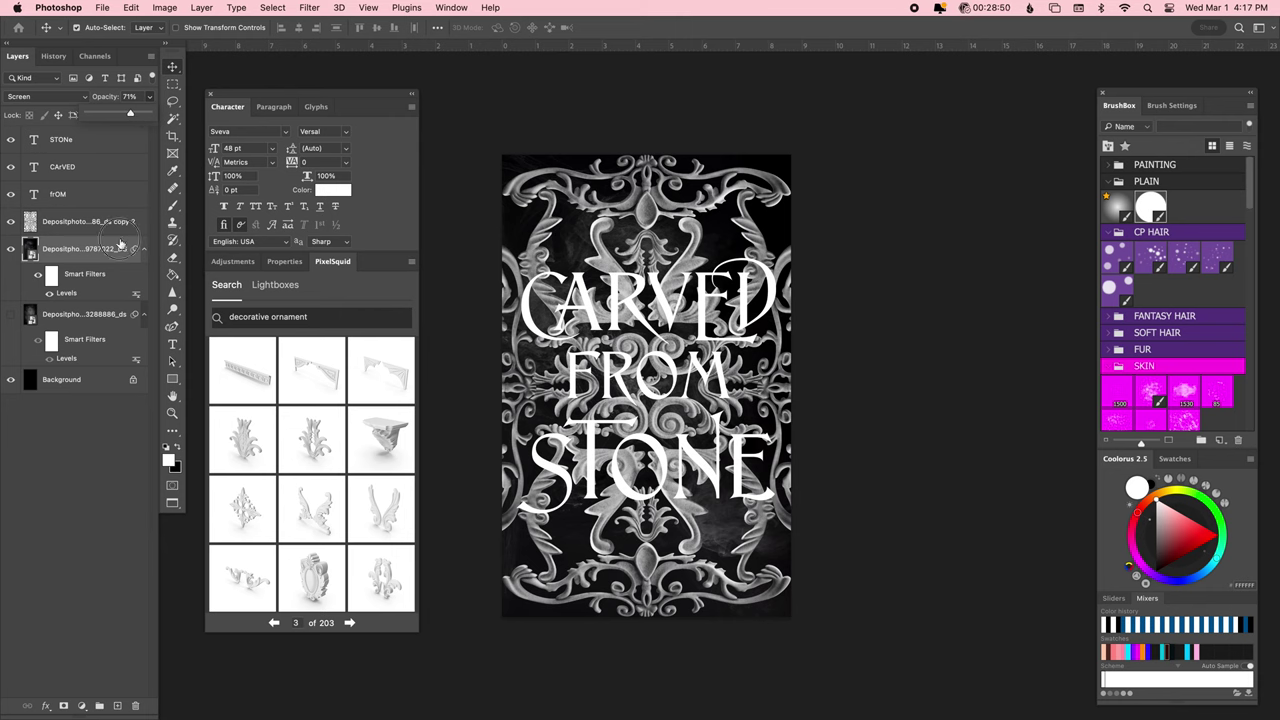
Apply the Satin_small and a medium metal style to the CARVED layer.
double_click(100, 166)
left_click(258, 276)
scroll(300, 300, "down", 1)
left_click(268, 340)
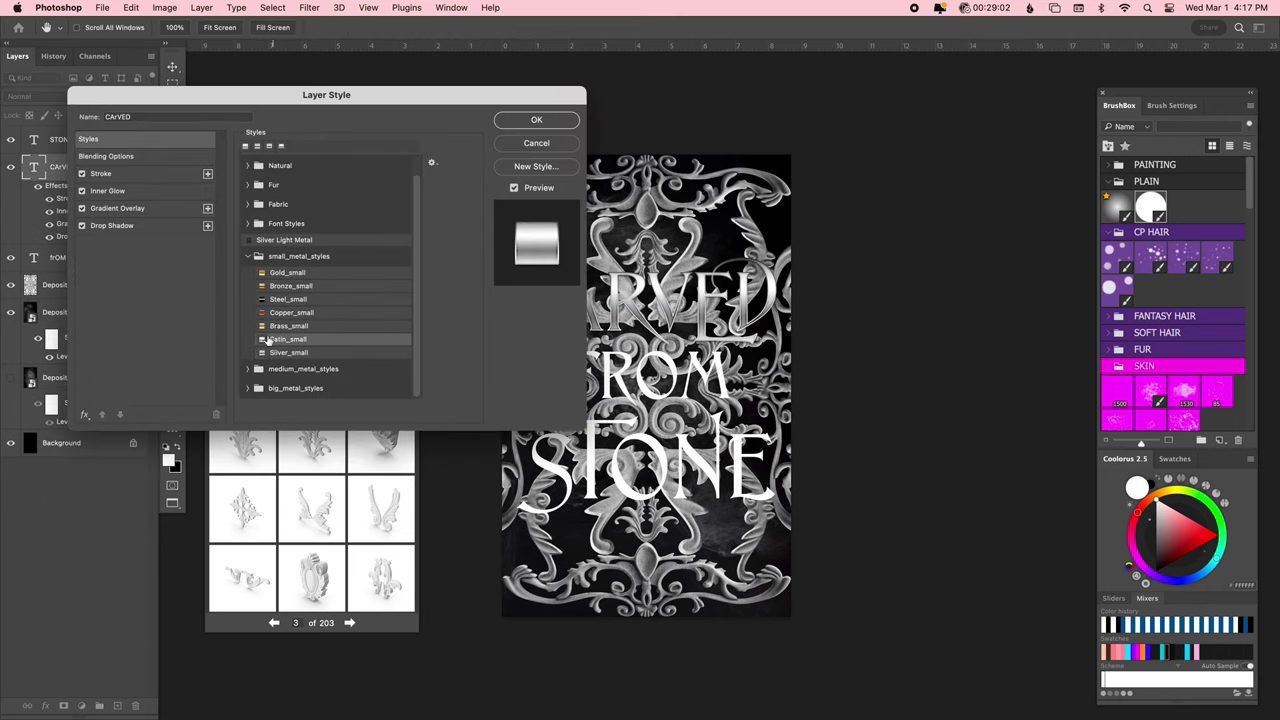
left_click(247, 369)
left_click(330, 350)
left_click(105, 156)
left_click(112, 277)
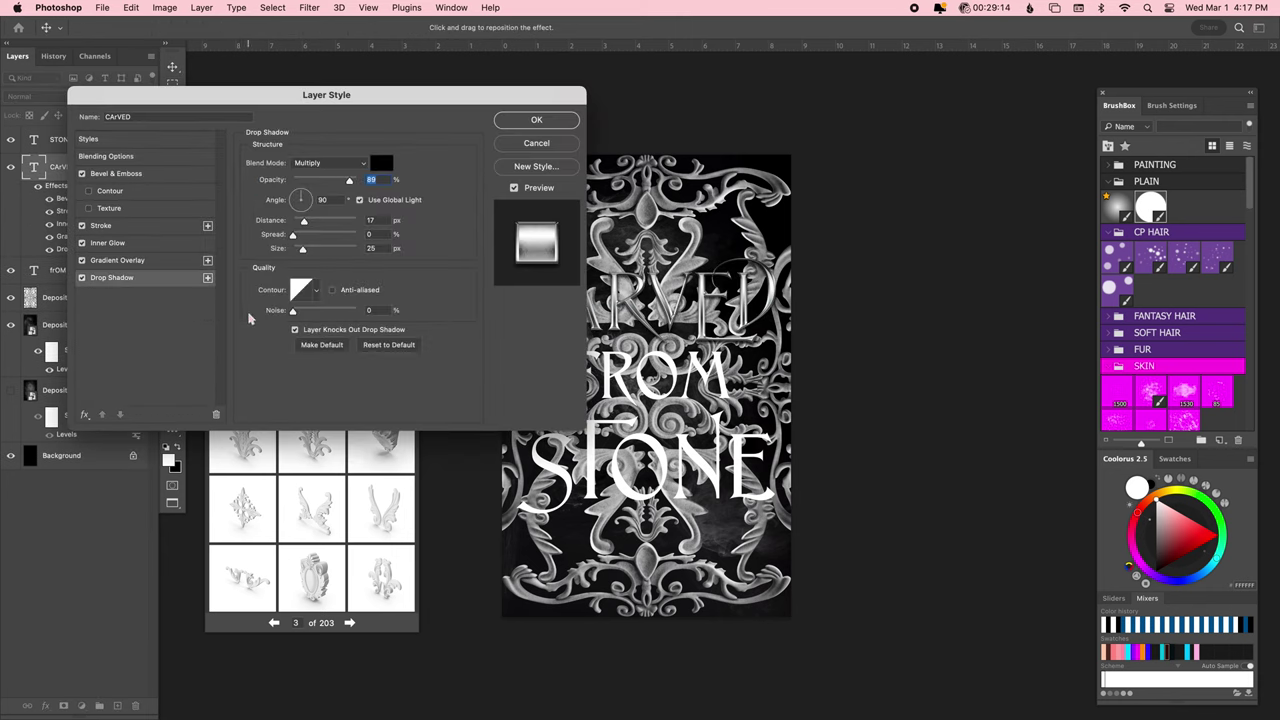
key("Return")
Copy CARVED's layer style and paste it onto the FROM and STONE layers.
right_click(95, 166)
left_click(135, 553)
left_click(60, 139)
left_click(60, 270, "super")
right_click(100, 270)
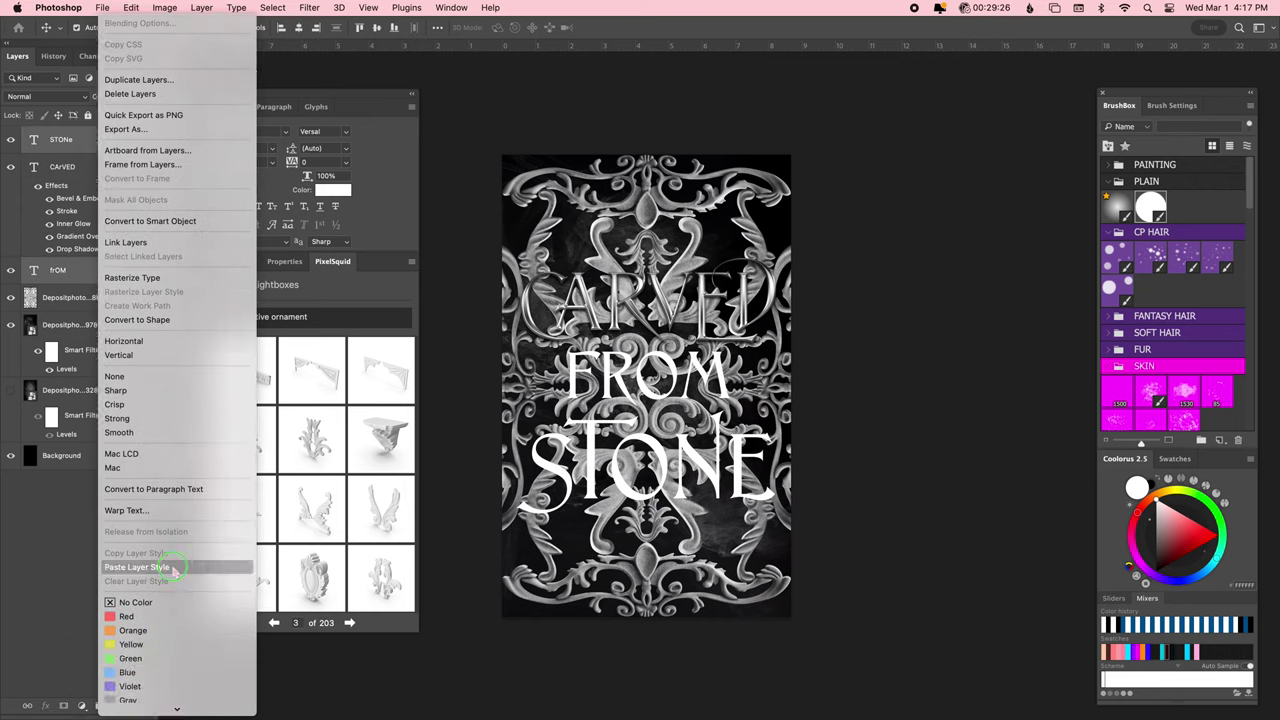
left_click(137, 567)
Slightly enlarge FROM's bevel size and review its gradient overlay and stroke settings.
double_click(105, 370)
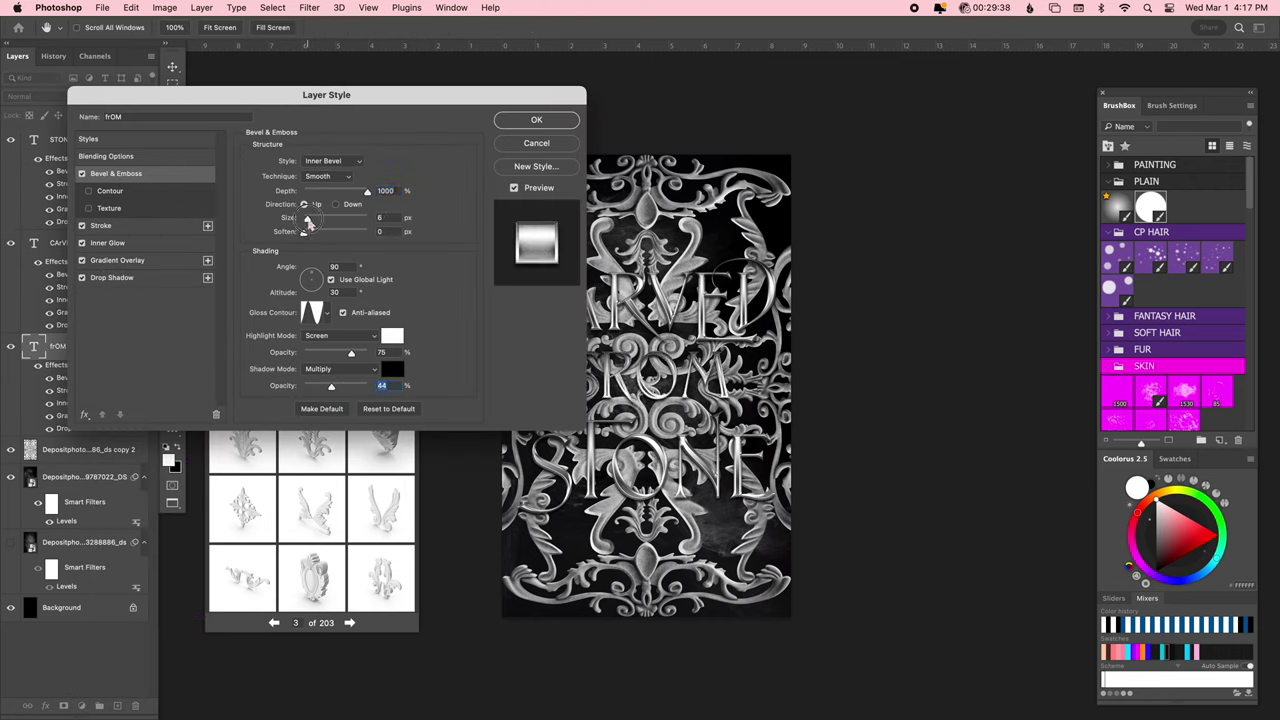
left_click_drag(309, 222, 314, 218)
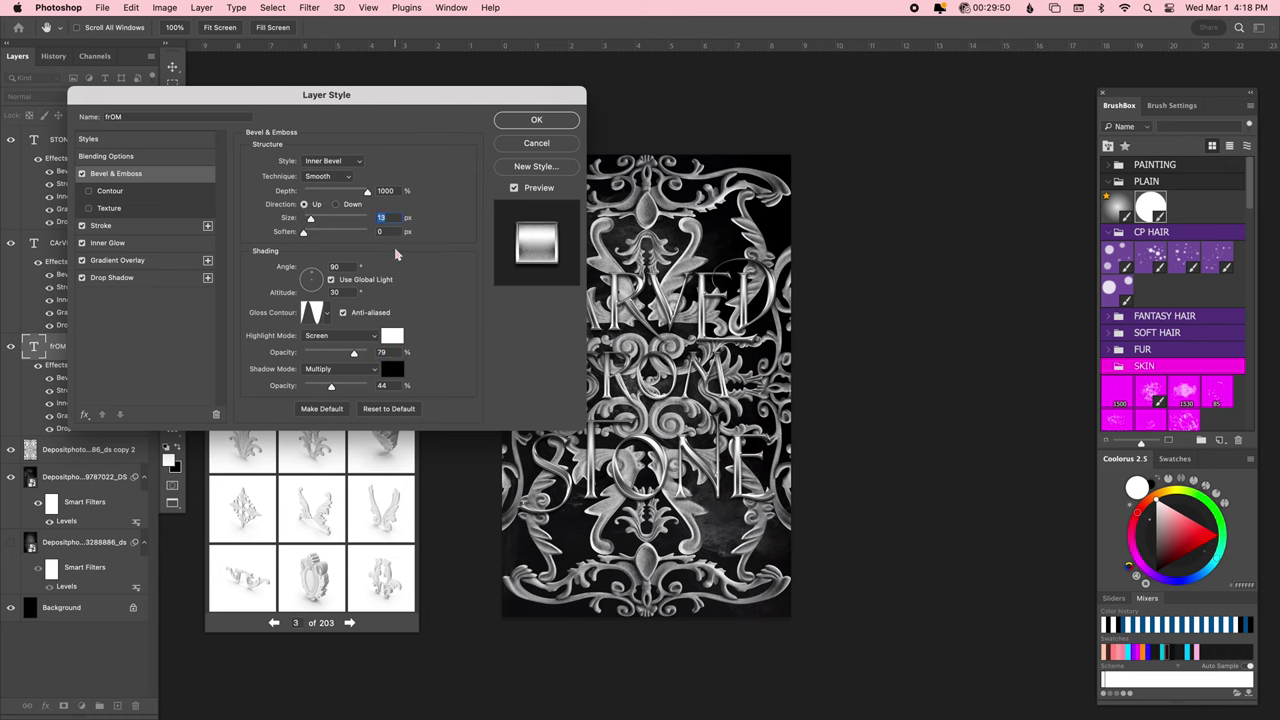
left_click(117, 260)
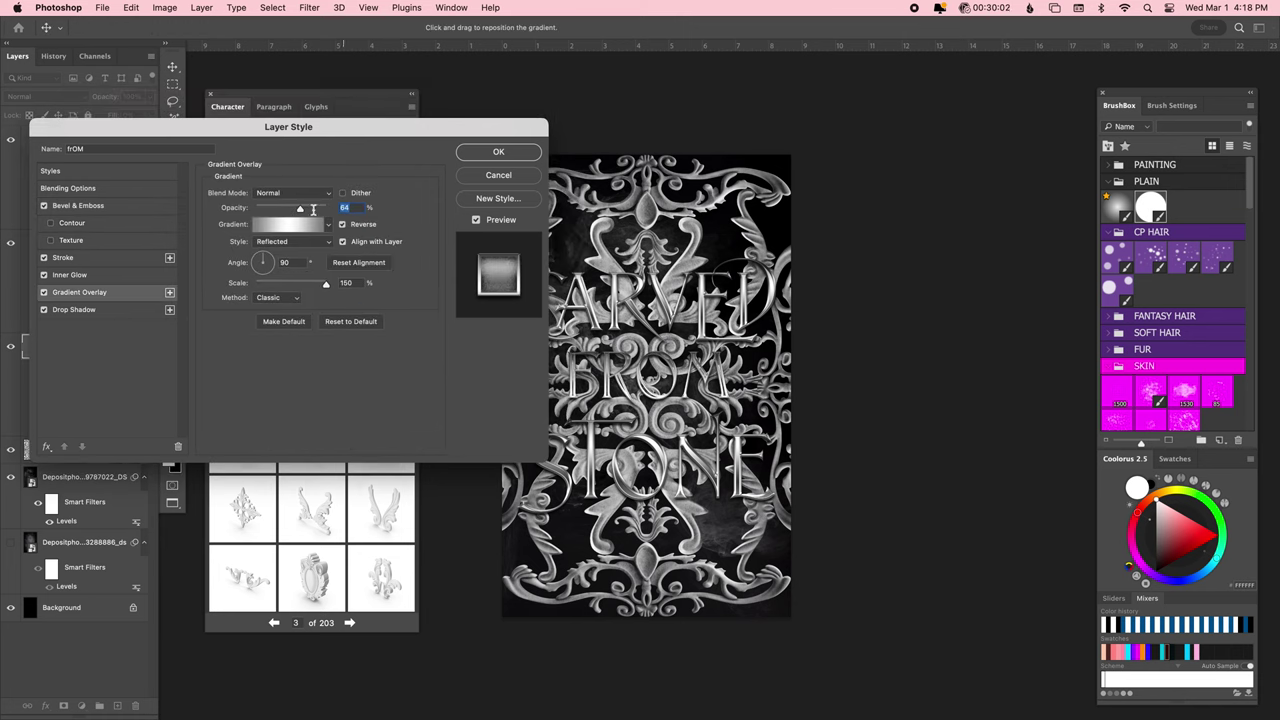
left_click(104, 258)
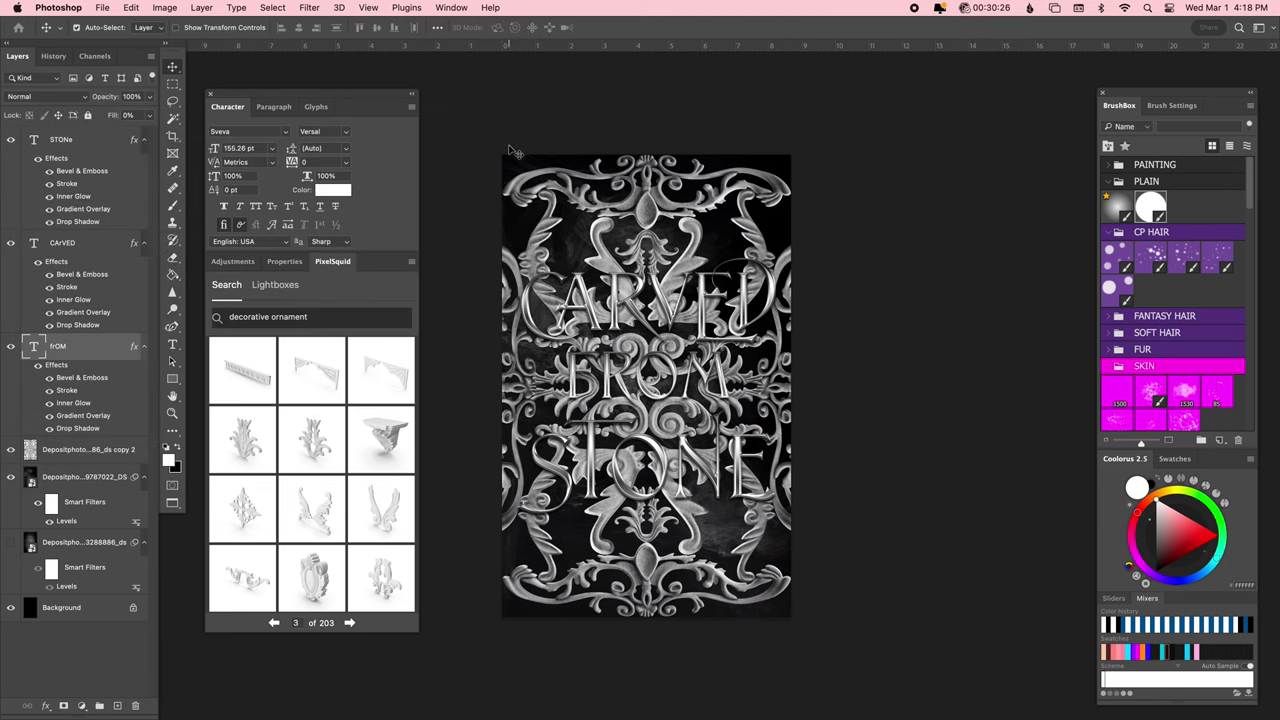
left_click(137, 449)
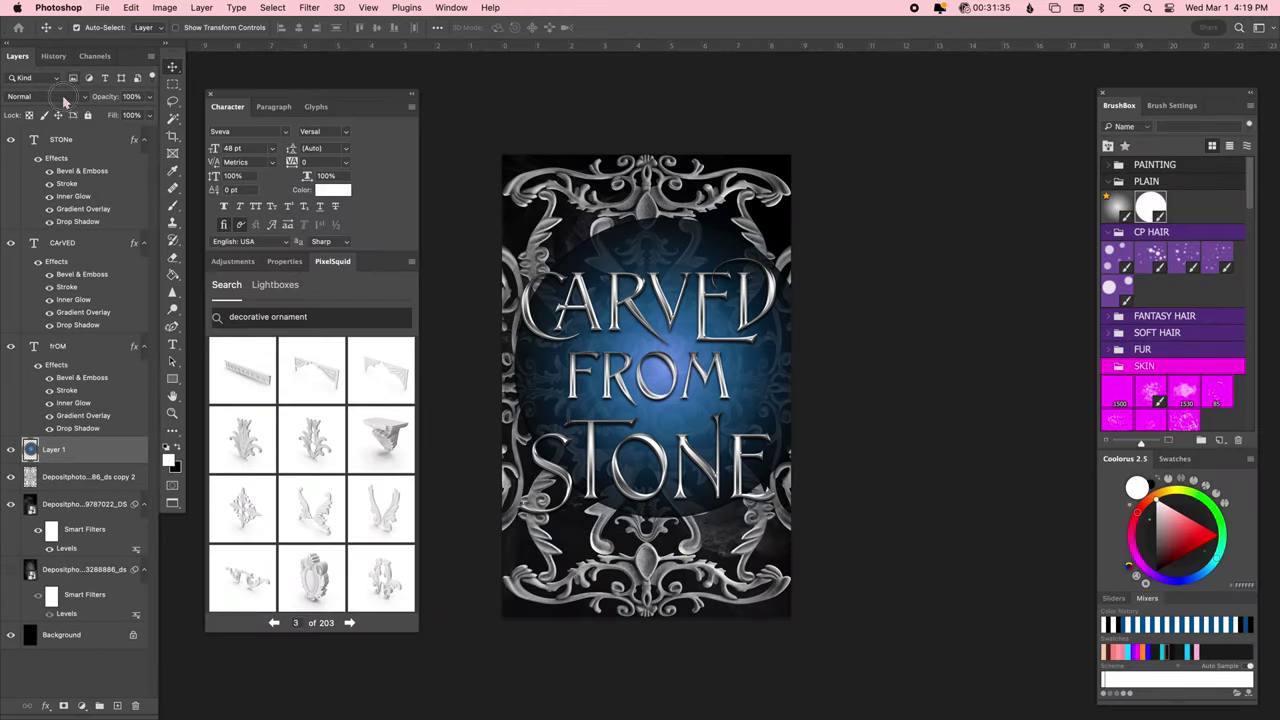
Set the glow to Linear Dodge (Add), place it behind the title, and shift its hue to pink-red.
left_click(63, 96)
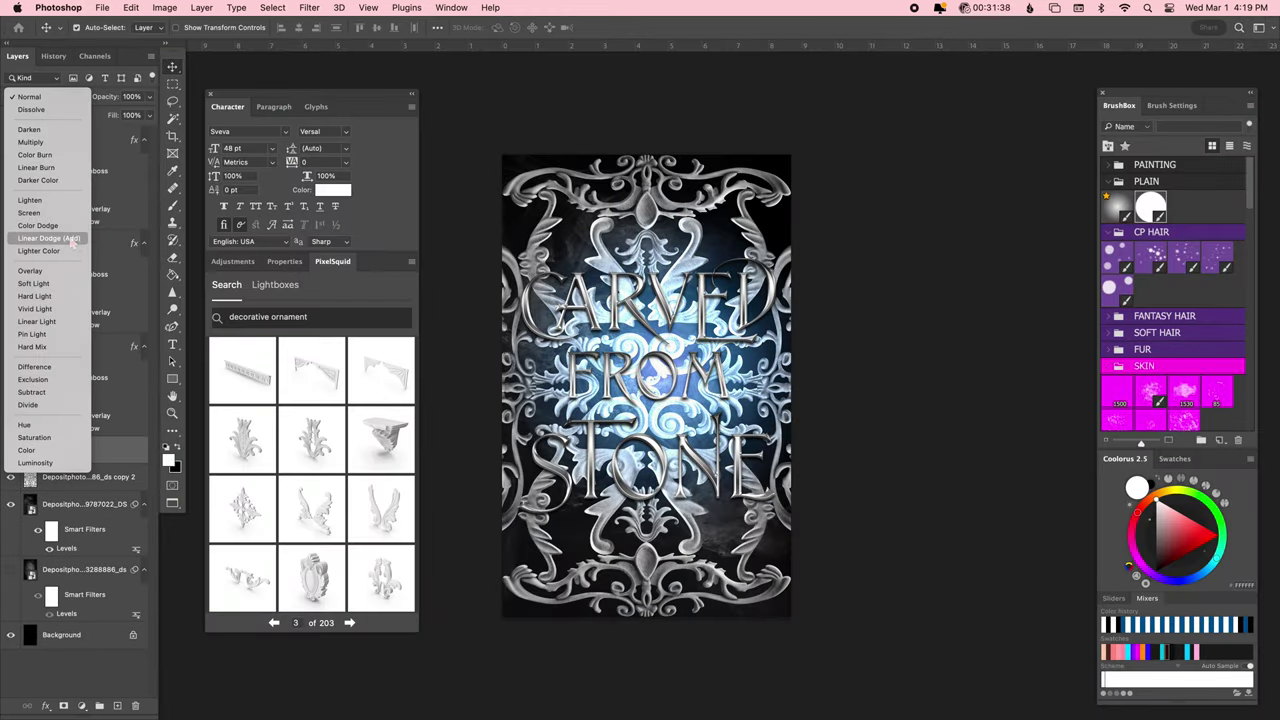
left_click(40, 234)
left_click_drag(720, 385, 704, 400)
key("super+u")
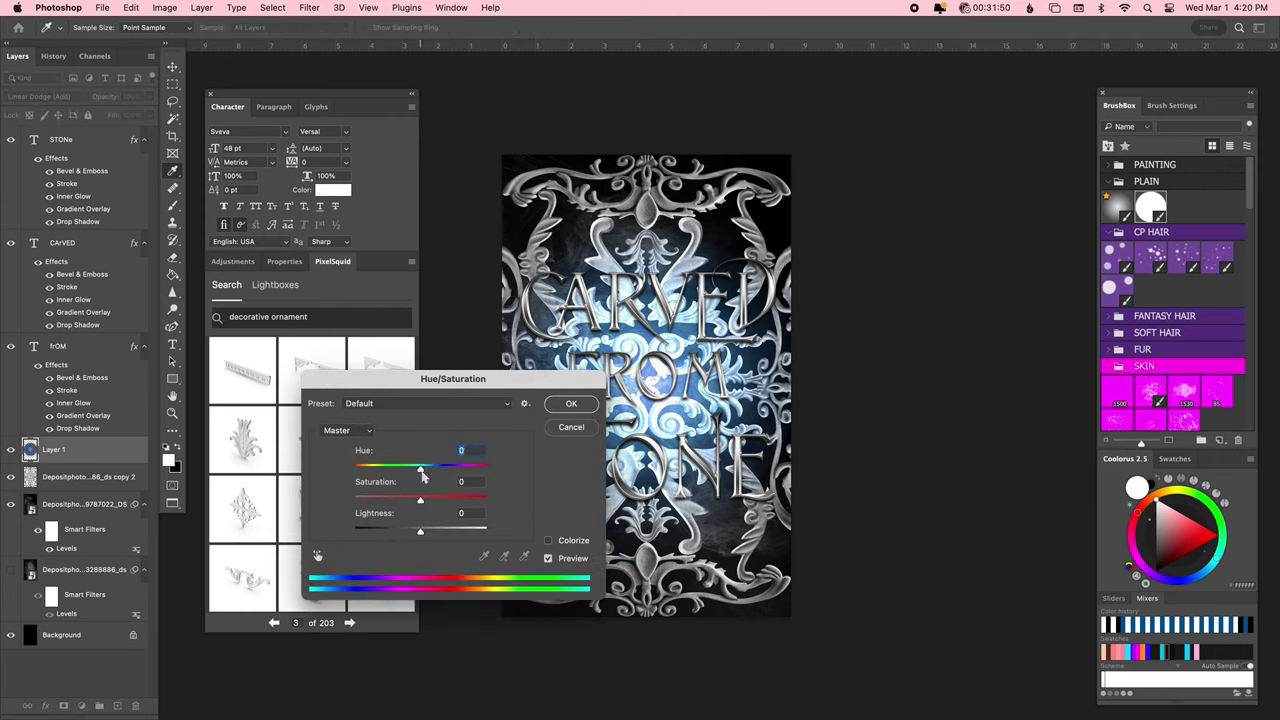
left_click_drag(423, 457, 478, 457)
key("Return")
Try a blur filter on the glow, cancel it, and hide the glow layer.
left_click(309, 7)
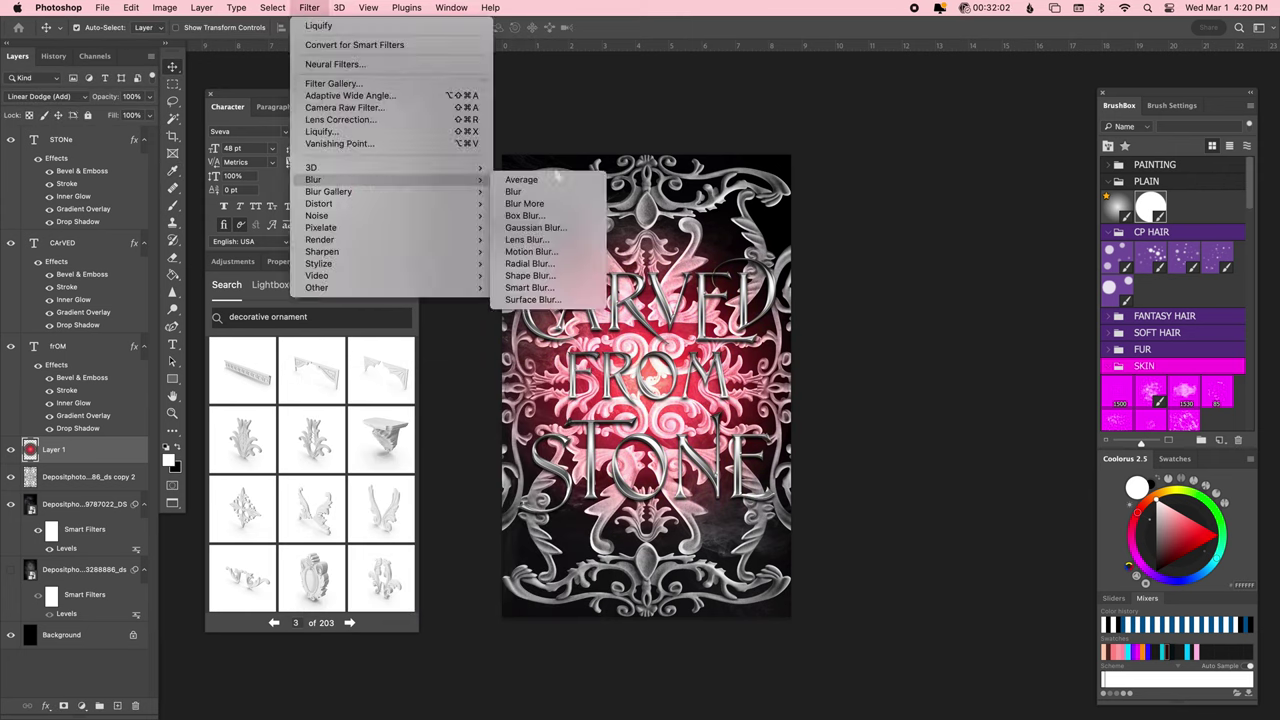
left_click(530, 240)
key("Escape")
left_click(10, 449)
Search PixelSquid for 'red butterfly' and open a red butterfly model.
left_click(124, 481)
triple_click(300, 316)
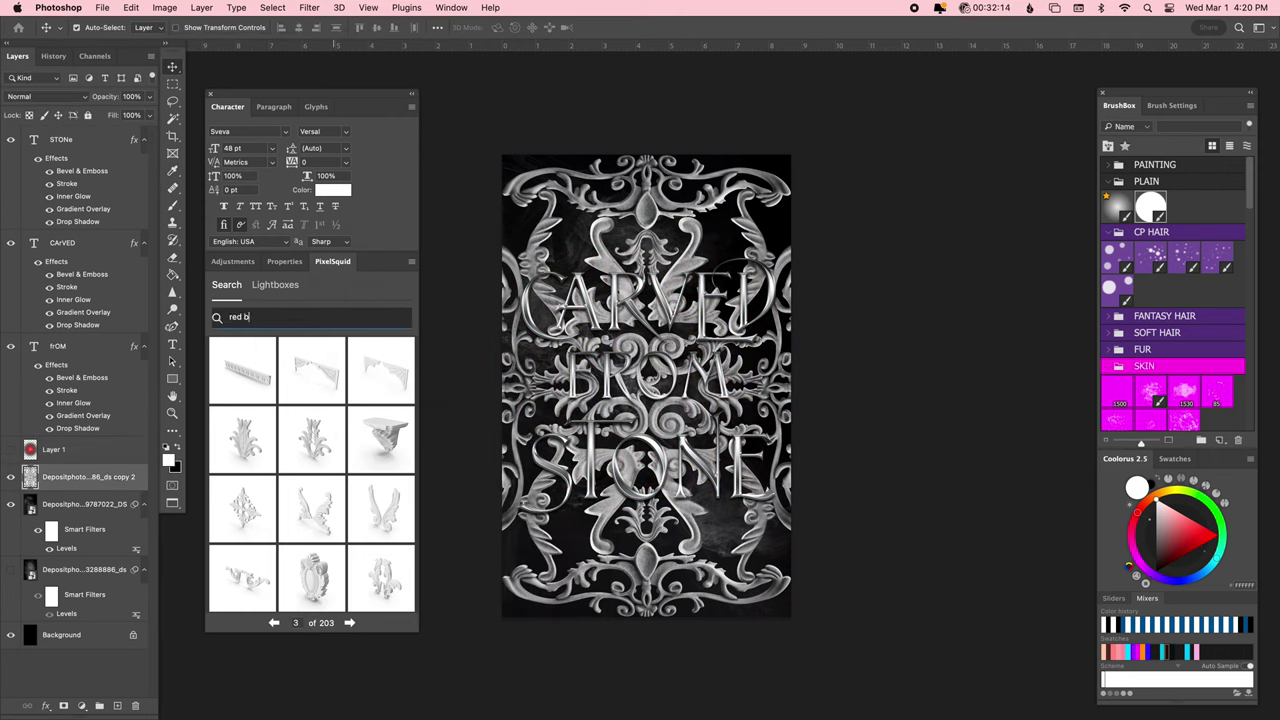
type("red butterfly")
key("Return")
left_click(344, 622)
left_click(340, 622)
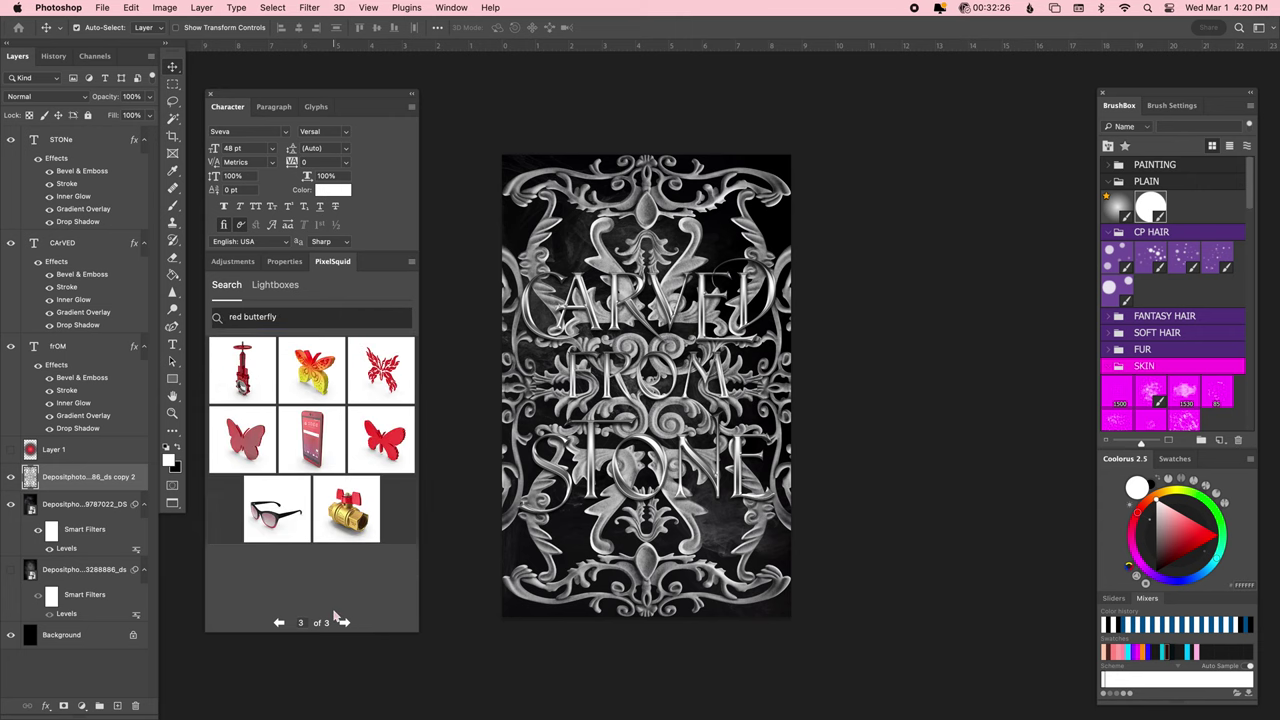
left_click(279, 622)
left_click(279, 622)
left_click(372, 373)
Place a side-view red butterfly at the upper left, then delete it.
left_click(319, 601)
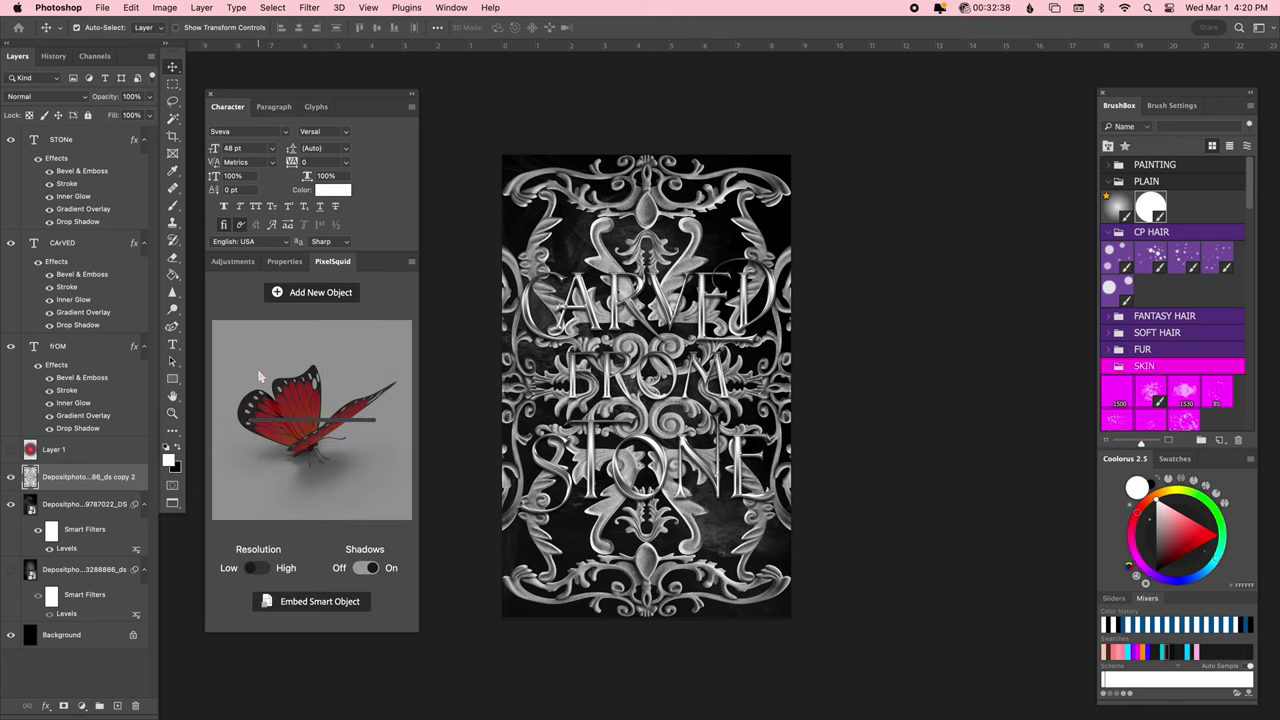
left_click_drag(335, 457, 290, 455)
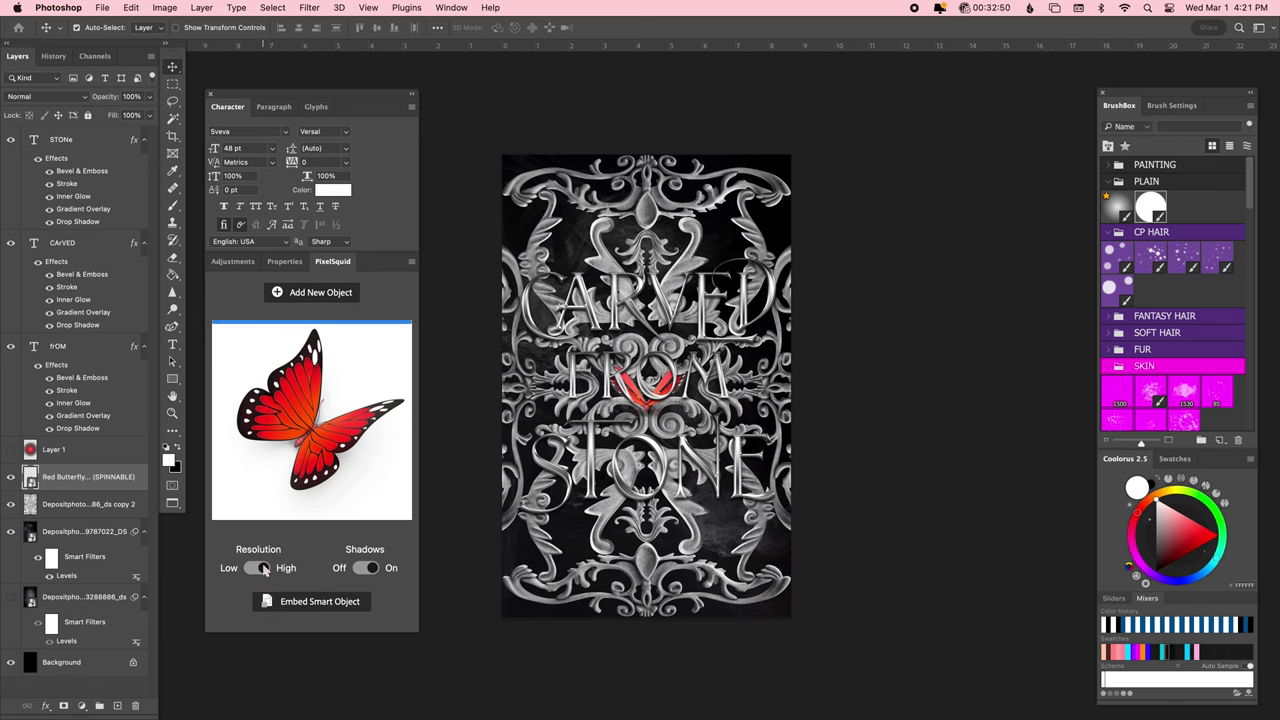
left_click_drag(690, 395, 622, 245)
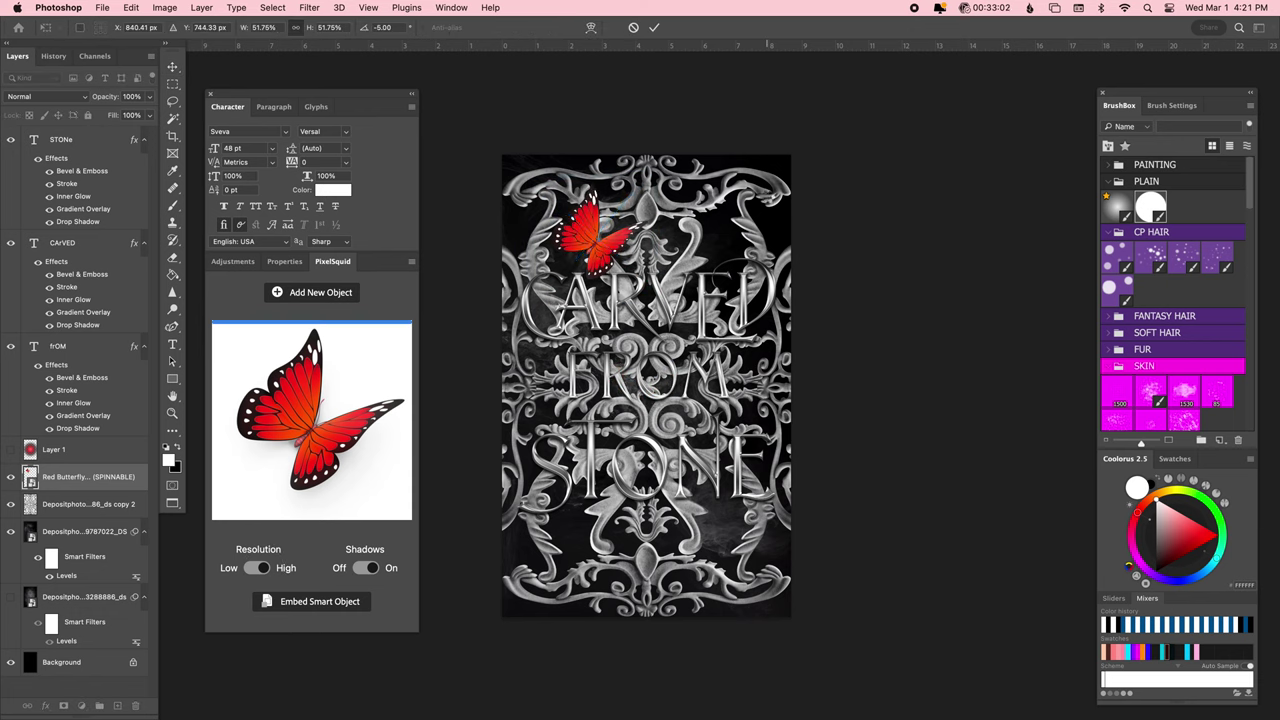
key("Return")
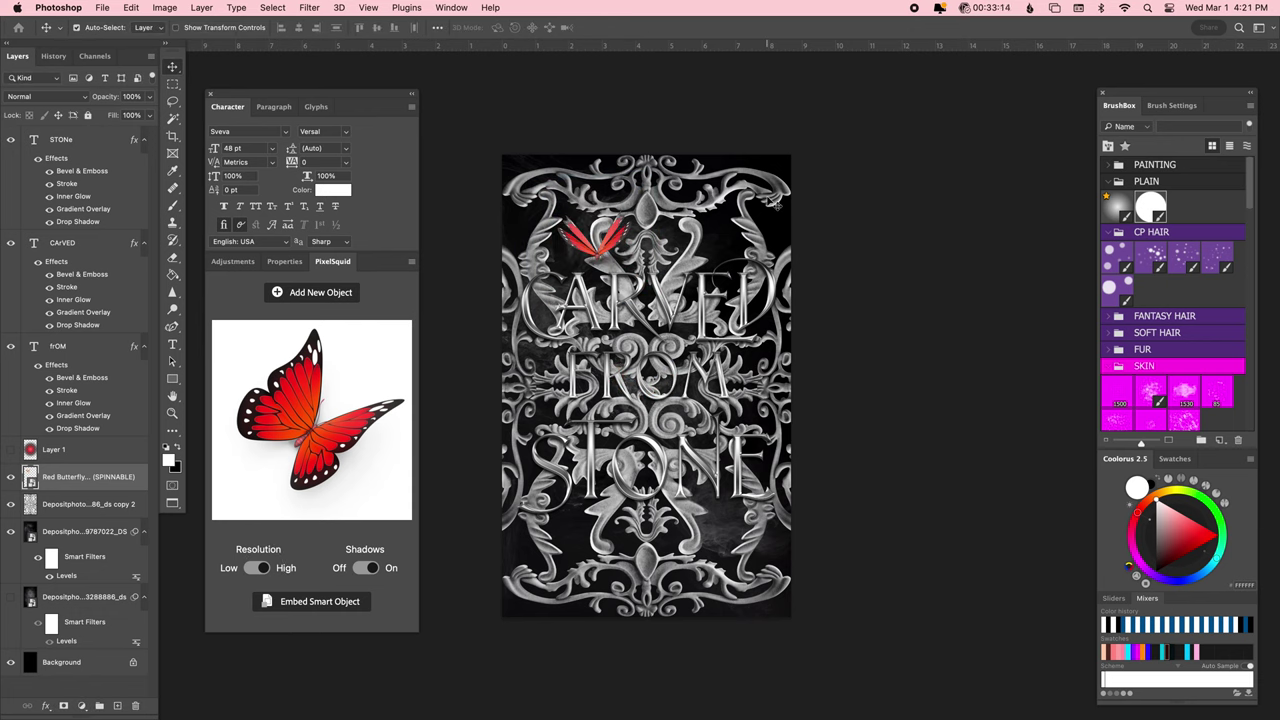
key("Delete")
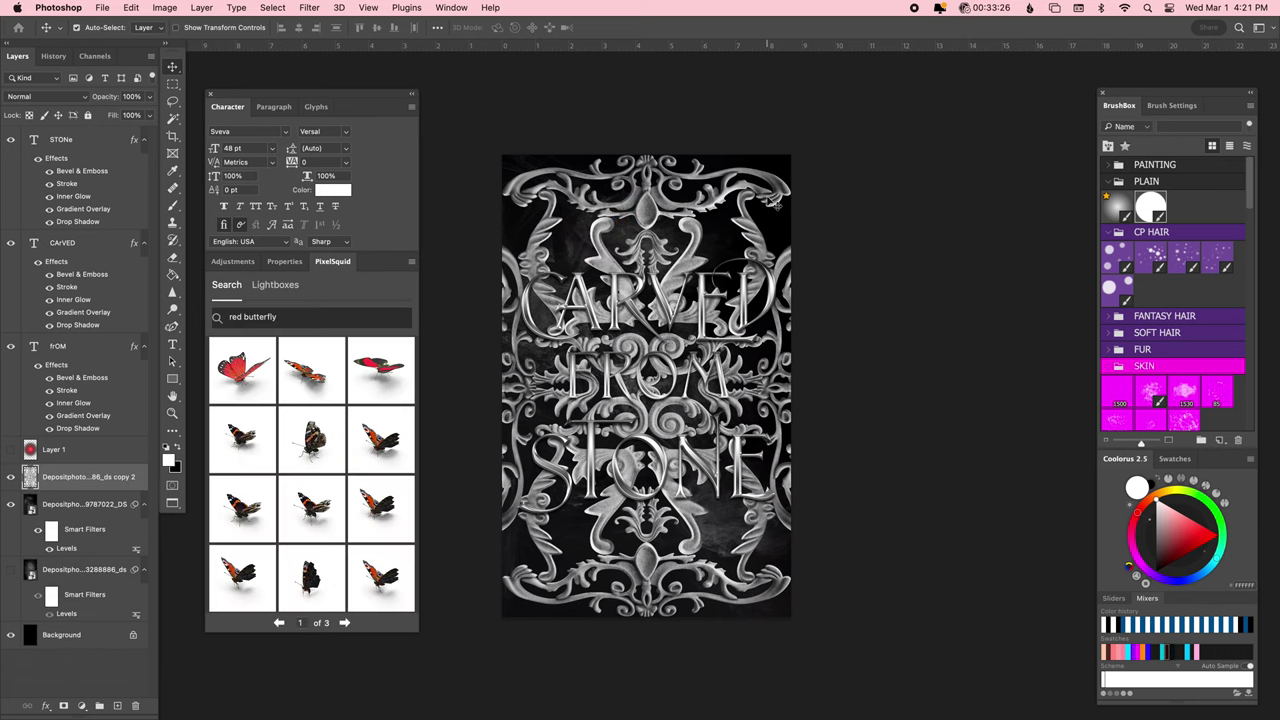
Embed high-resolution red butterflies at the top left and bottom right of the cover.
left_click(241, 368)
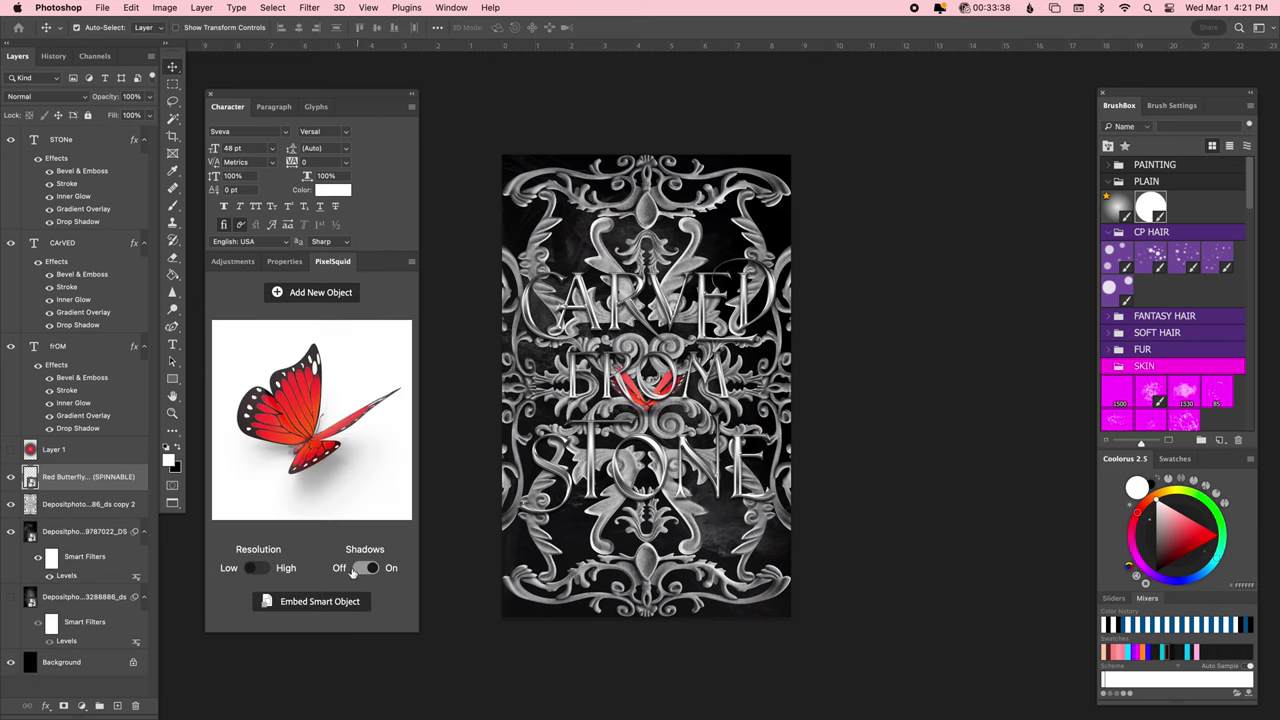
left_click(262, 568)
left_click_drag(664, 420, 544, 290)
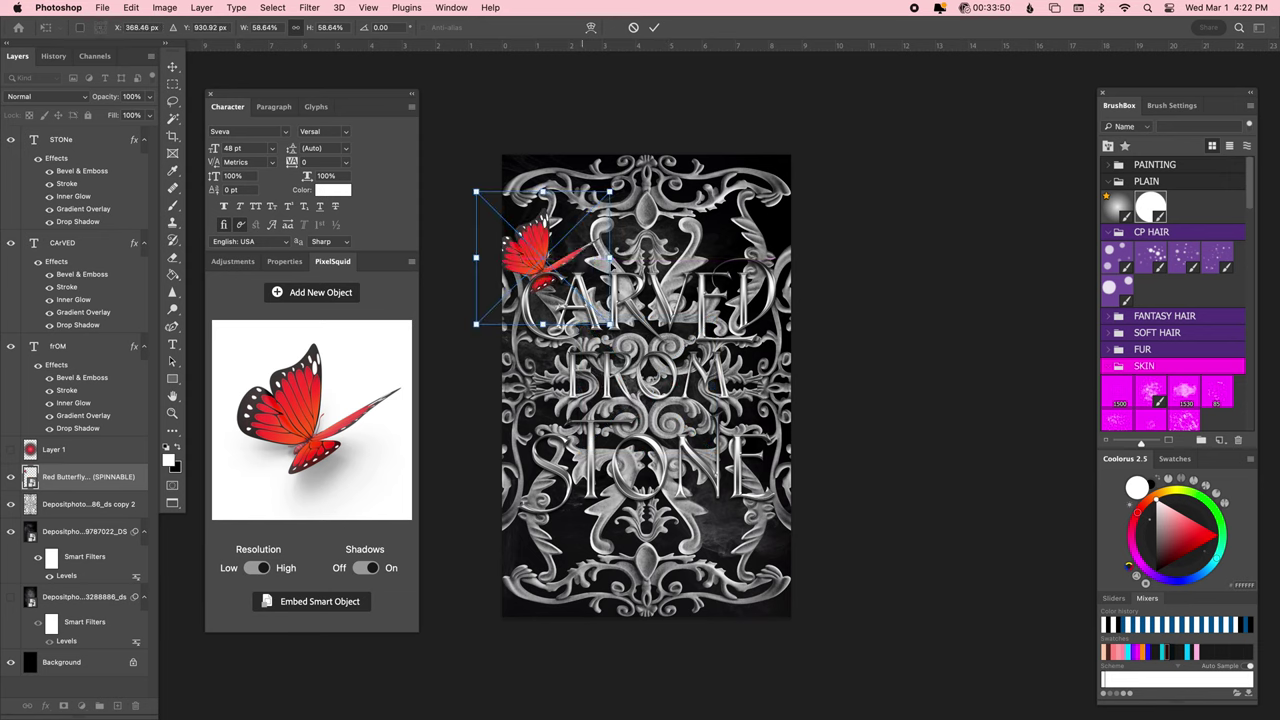
left_click(320, 601)
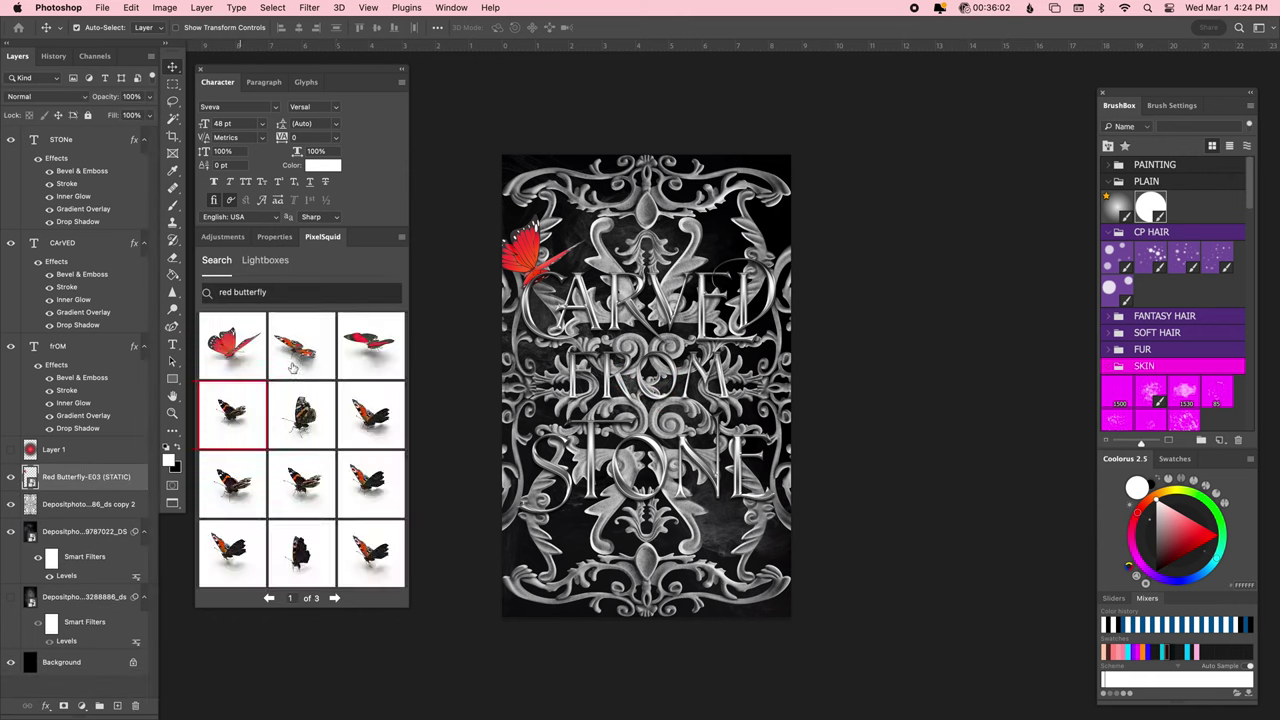
left_click(292, 368)
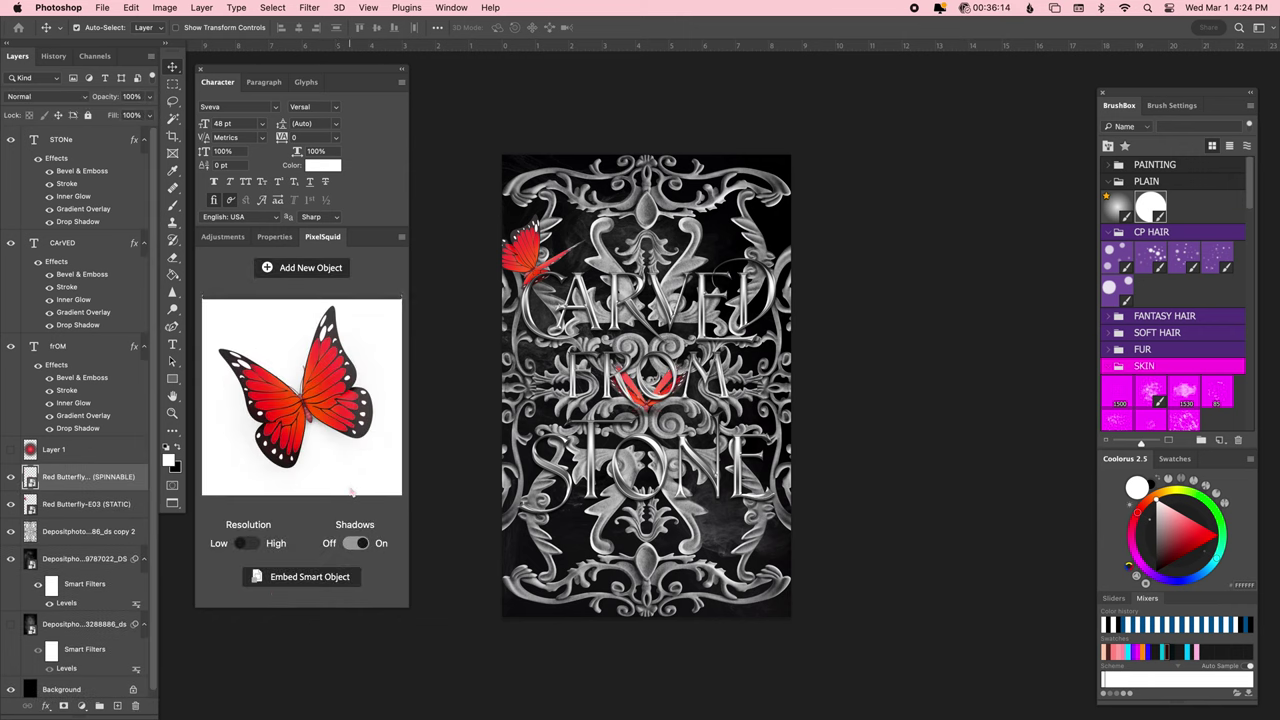
left_click_drag(645, 385, 738, 550)
left_click(338, 578)
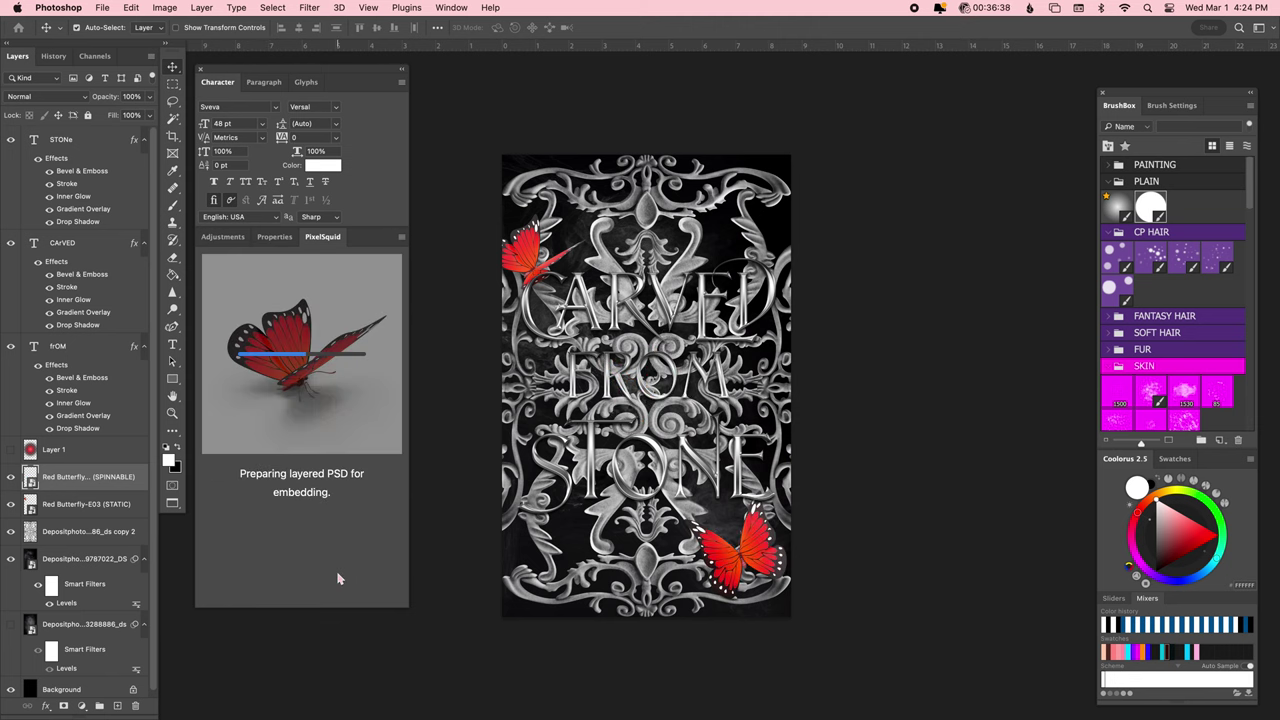
Embed a rotated butterfly beside CARVED and copy the bottom-right butterfly to the top right.
left_click(232, 349)
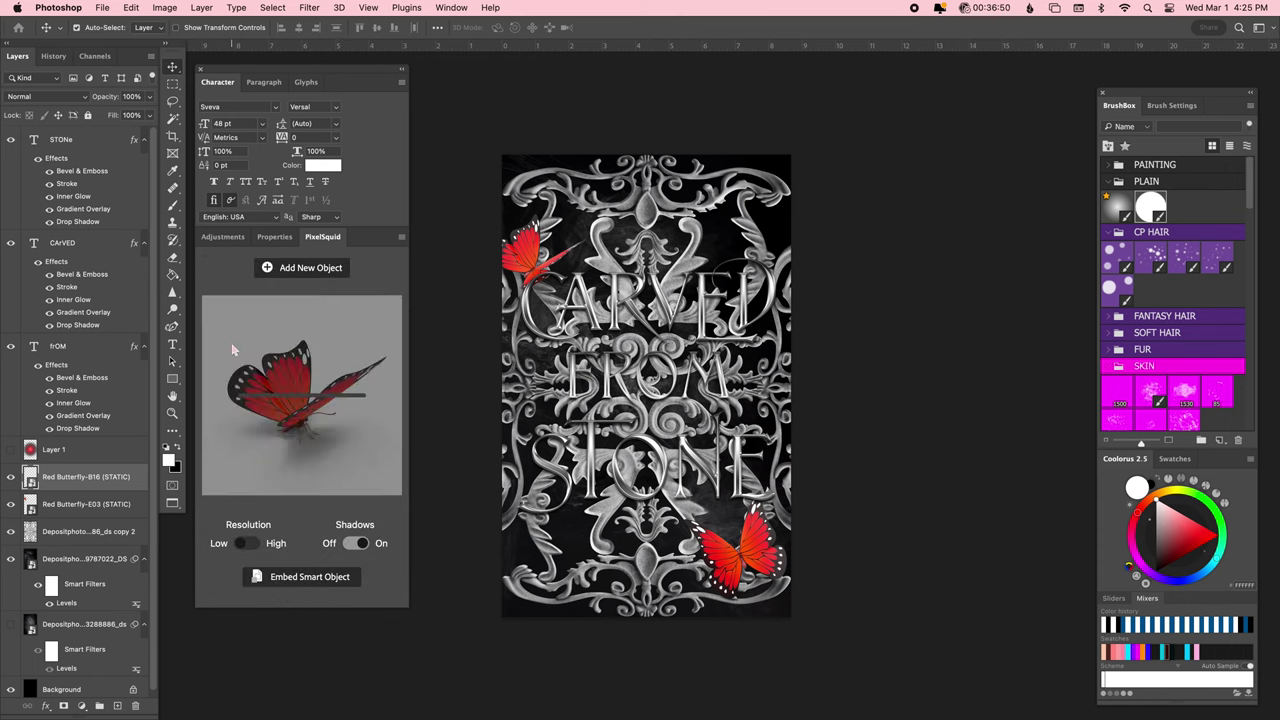
left_click_drag(250, 400, 345, 415)
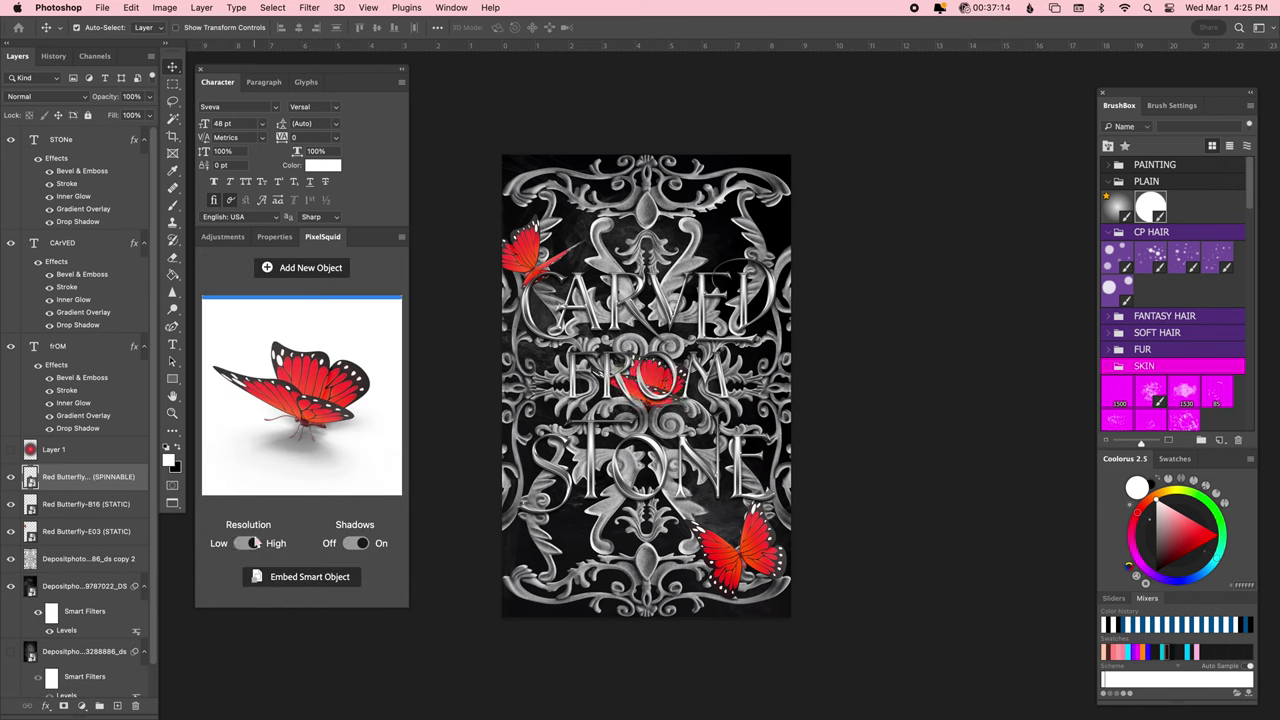
left_click_drag(650, 375, 695, 245)
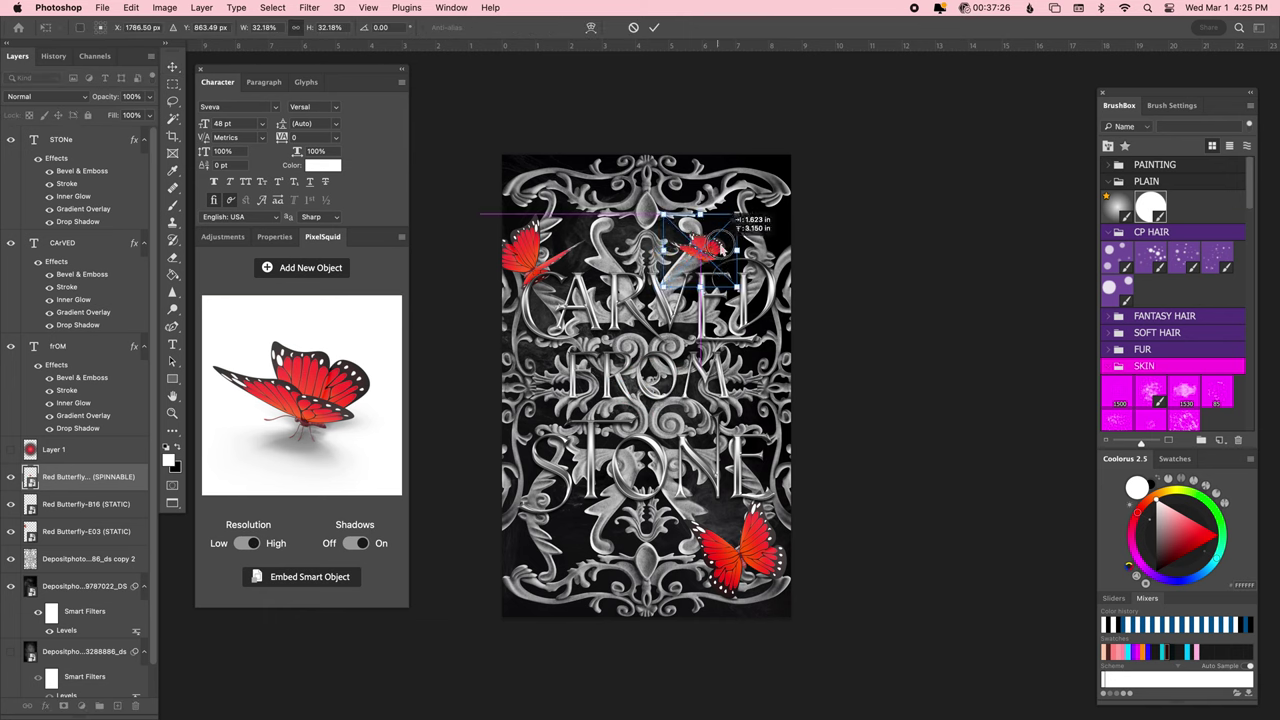
left_click(310, 577)
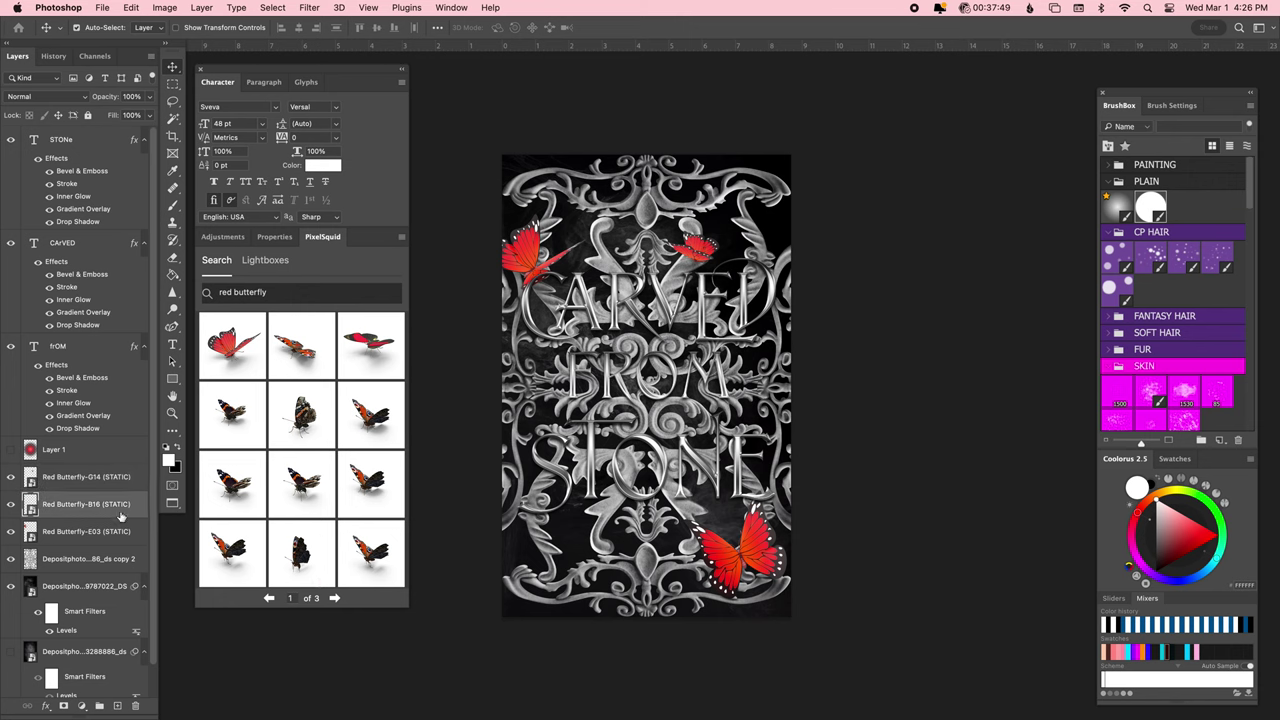
left_click_drag(735, 550, 750, 205)
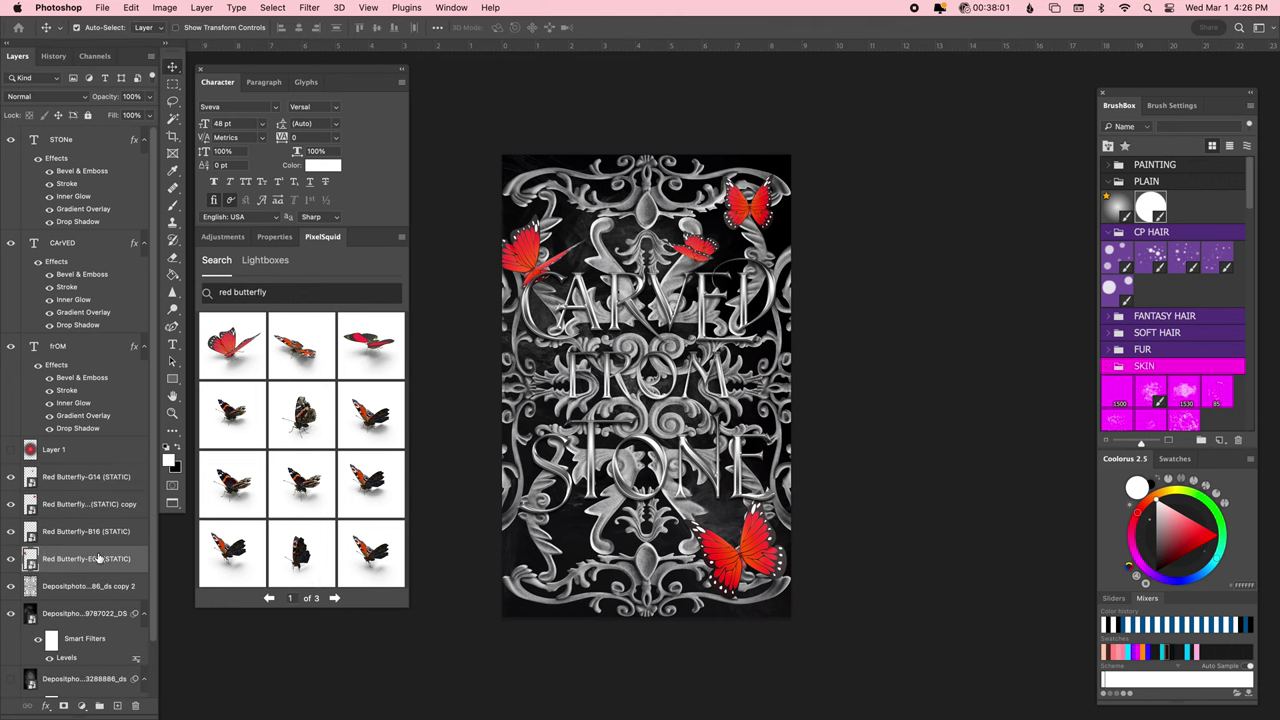
Choose to save the cover file locally from the File menu.
left_click(102, 7)
left_click(115, 155)
left_click(349, 543)
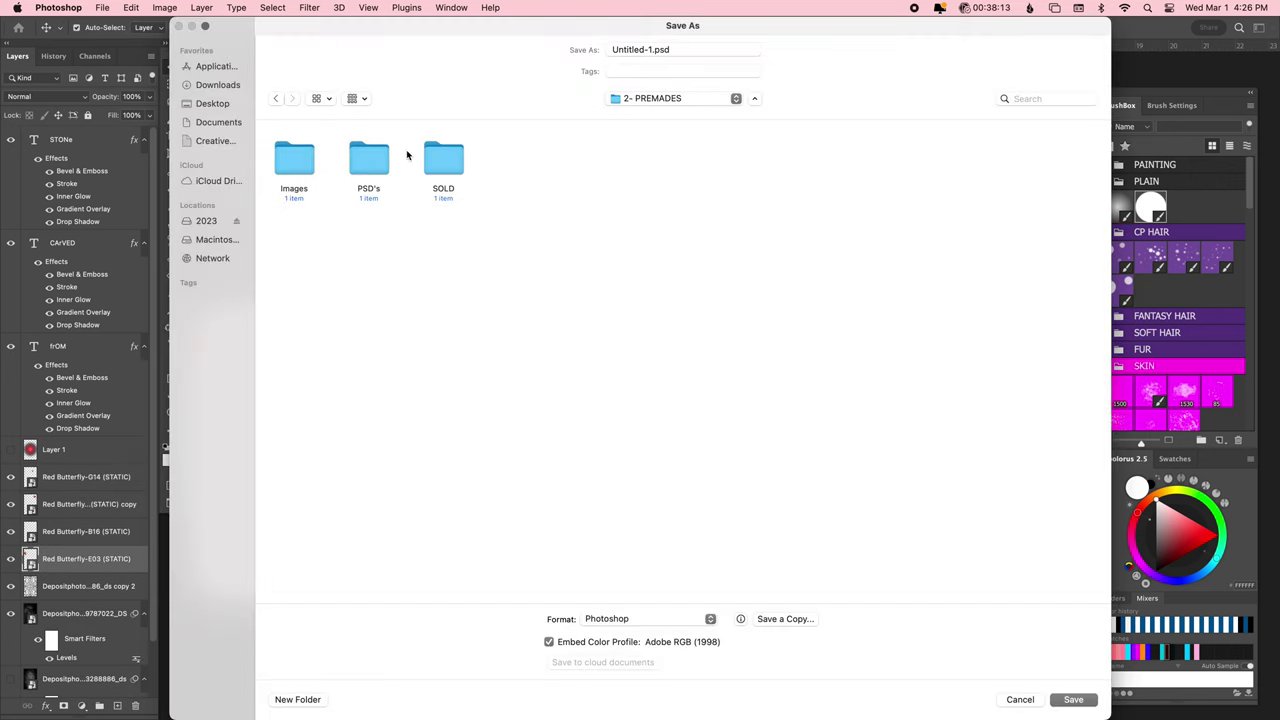
Open the project folder in the Save As dialog.
double_click(370, 158)
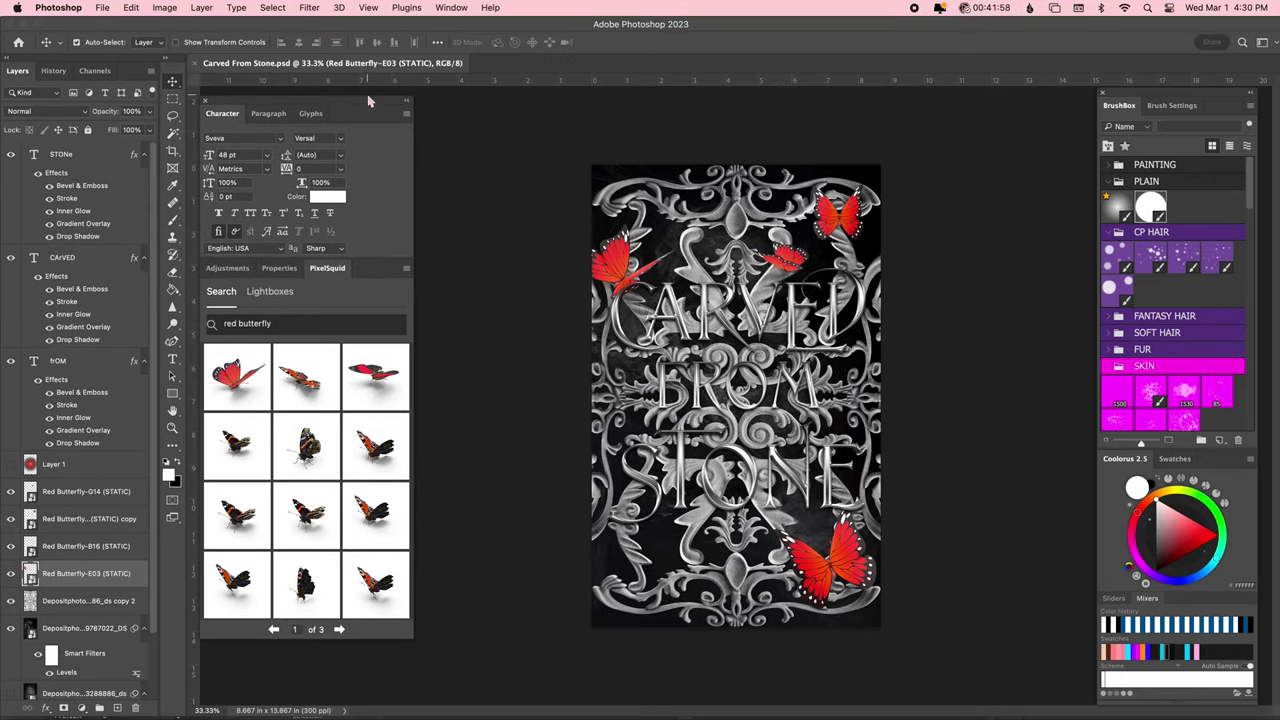
Duplicate a butterfly and rotate the copy nearly upside down in the lower middle.
key("ctrl+j")
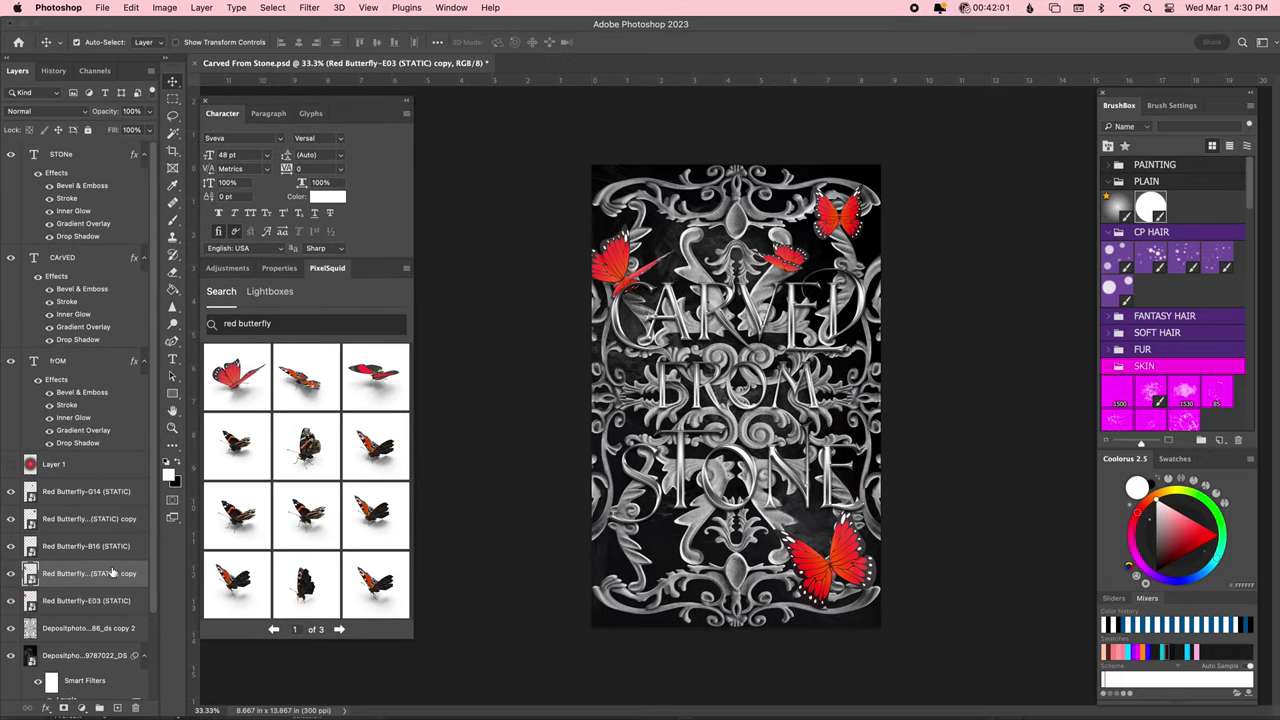
key("ctrl+t")
mouse_move(545, 300)
left_mouse_down()
mouse_move(700, 268)
mouse_move(800, 540)
left_mouse_up()
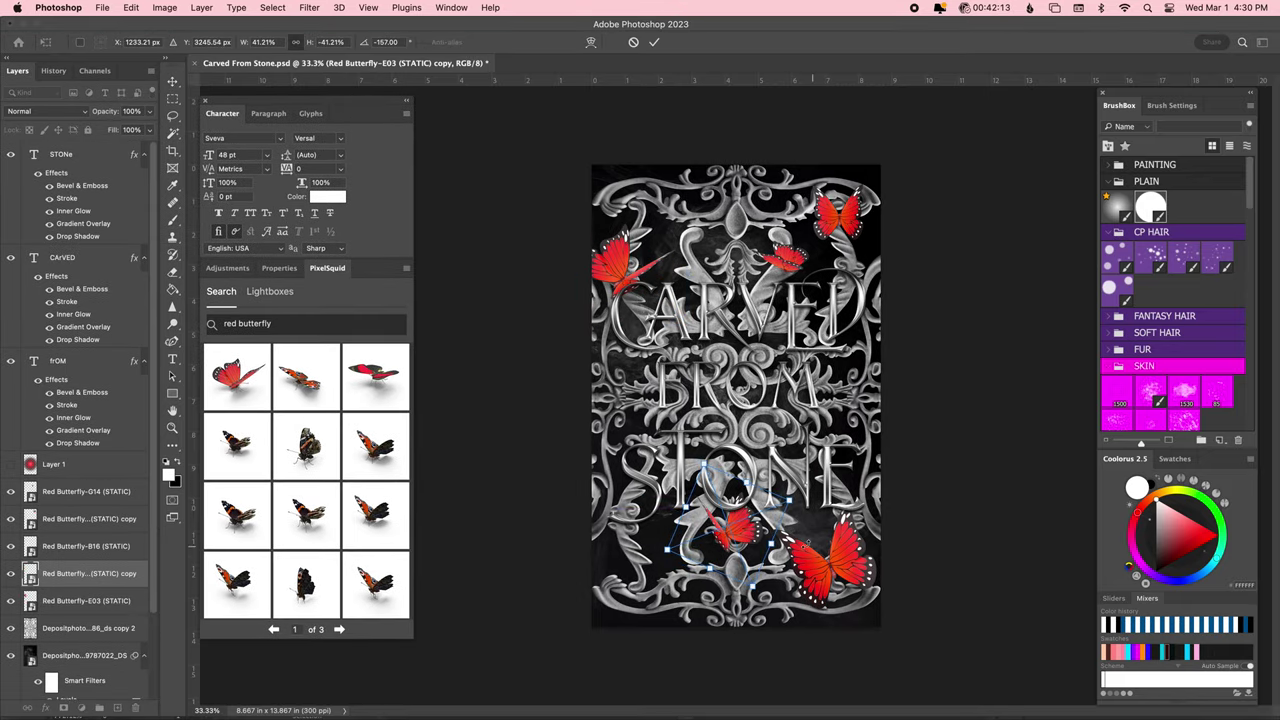
key("Return")
Place a smaller butterfly copy at the lower left.
left_click_drag(785, 258, 625, 583)
key("ctrl+t")
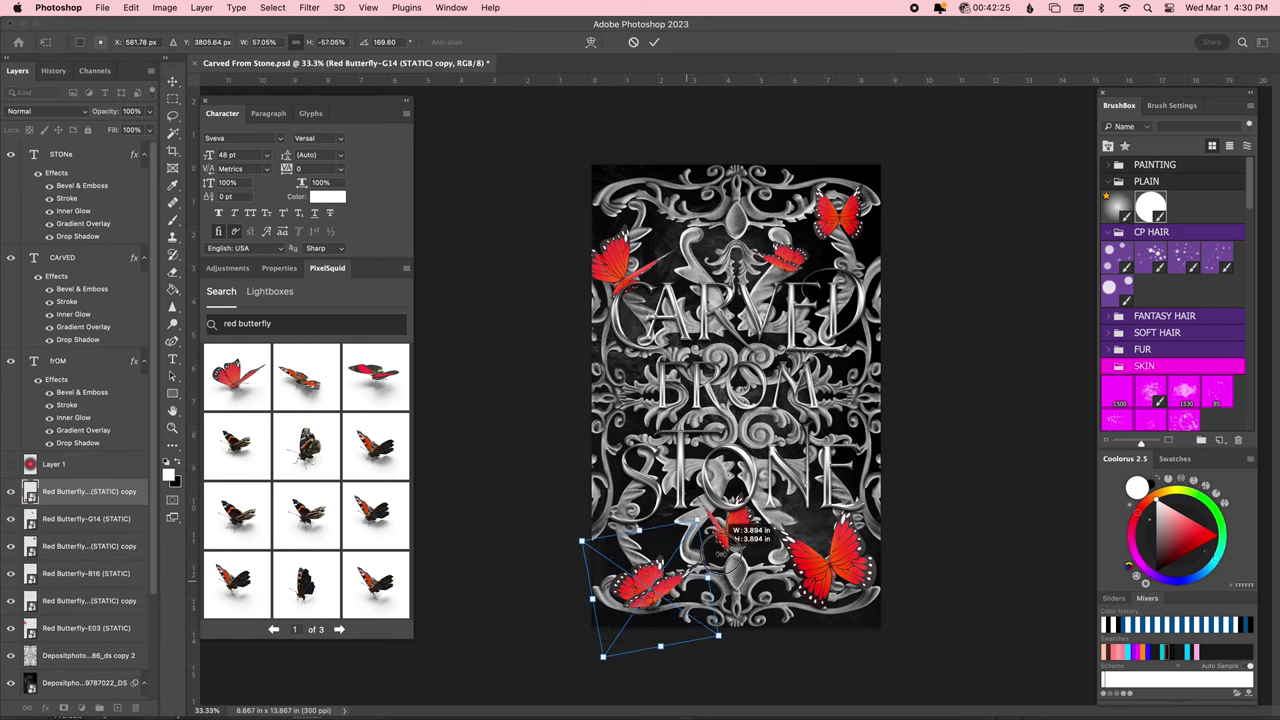
left_click_drag(645, 640, 643, 647)
key("Return")
key("ctrl+t")
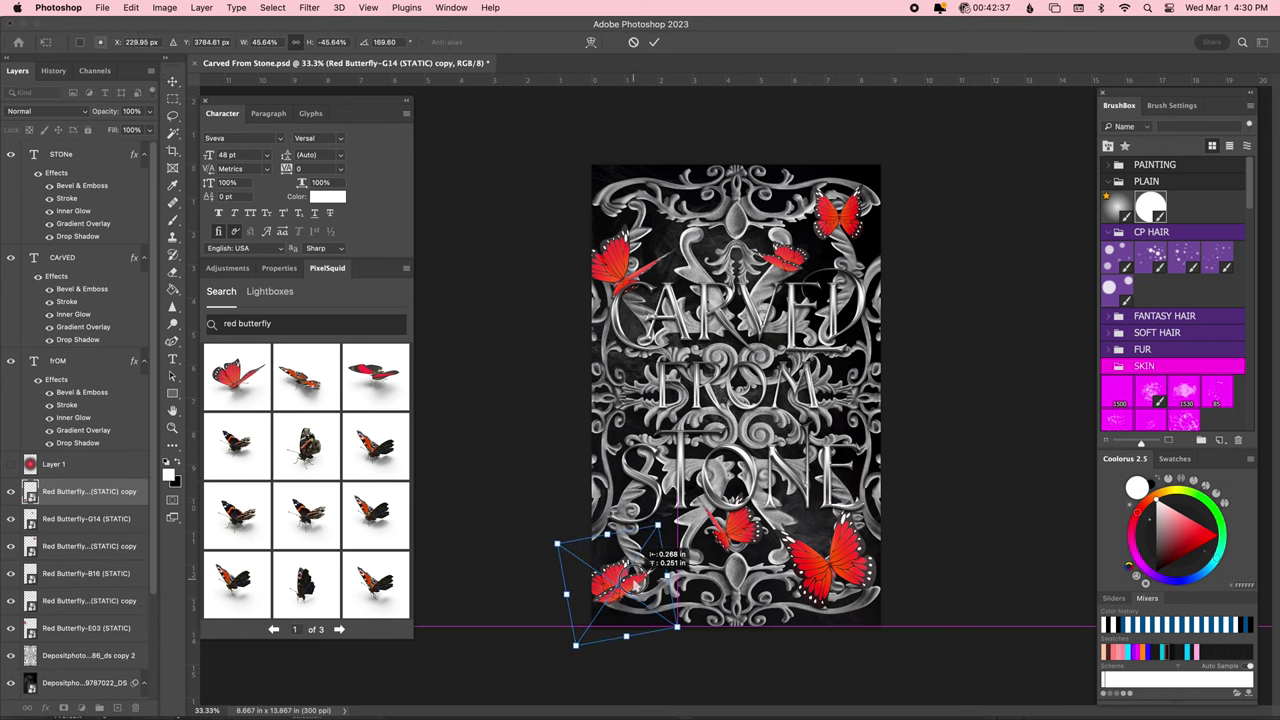
key("Return")
Nudge the upper-right butterfly and shift and rotate the small lower-left butterfly.
left_click_drag(838, 212, 845, 200)
left_click(730, 525)
key("ctrl+t")
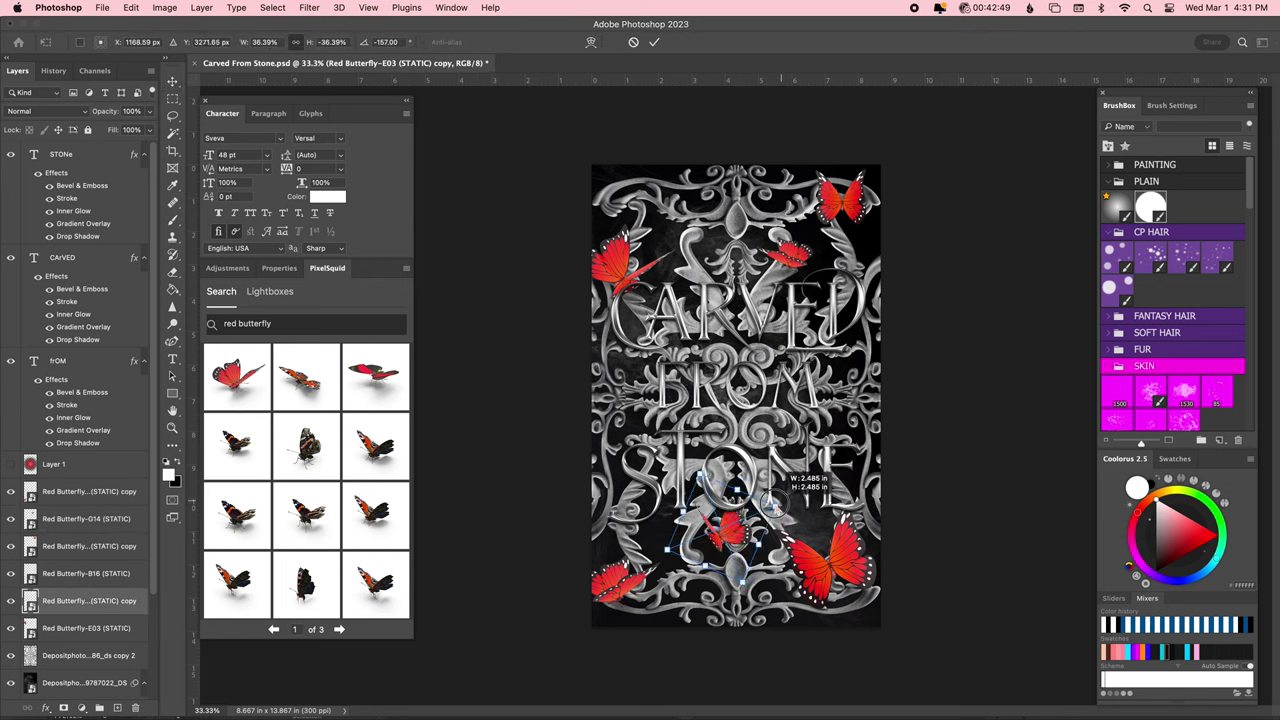
mouse_move(735, 525)
left_mouse_down()
mouse_move(805, 512)
mouse_move(700, 532)
left_mouse_up()
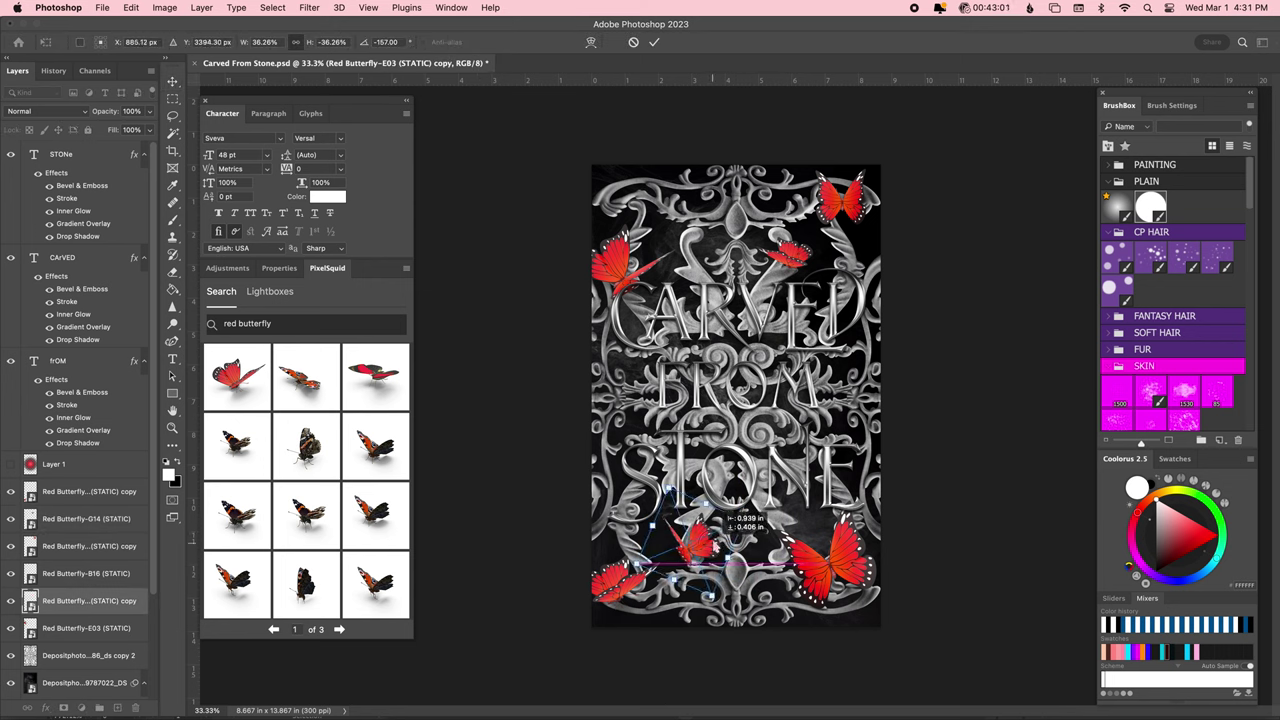
key("Return")
Save, reveal the red glow, and group the butterfly layers into a group named 'Butterflies'.
key("cmd+s")
left_click(10, 464)
left_click(90, 491, "shift")
key("cmd+g")
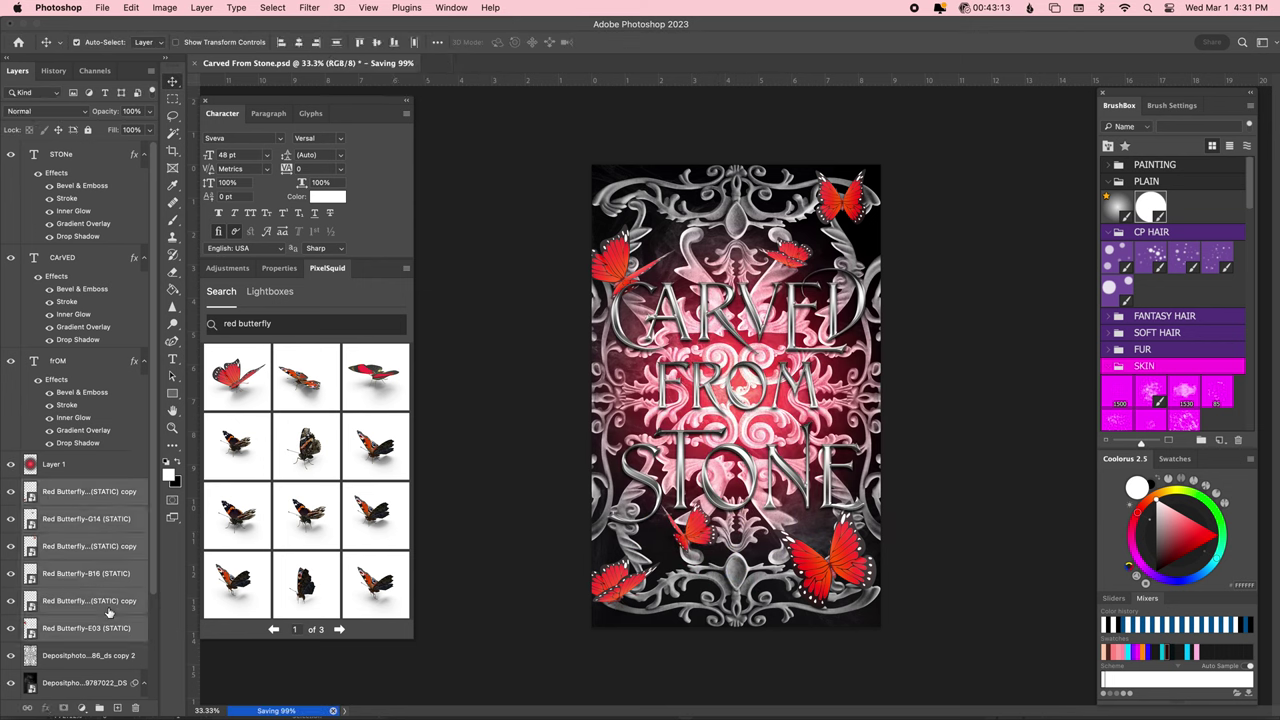
double_click(57, 486)
type("Butterflies")
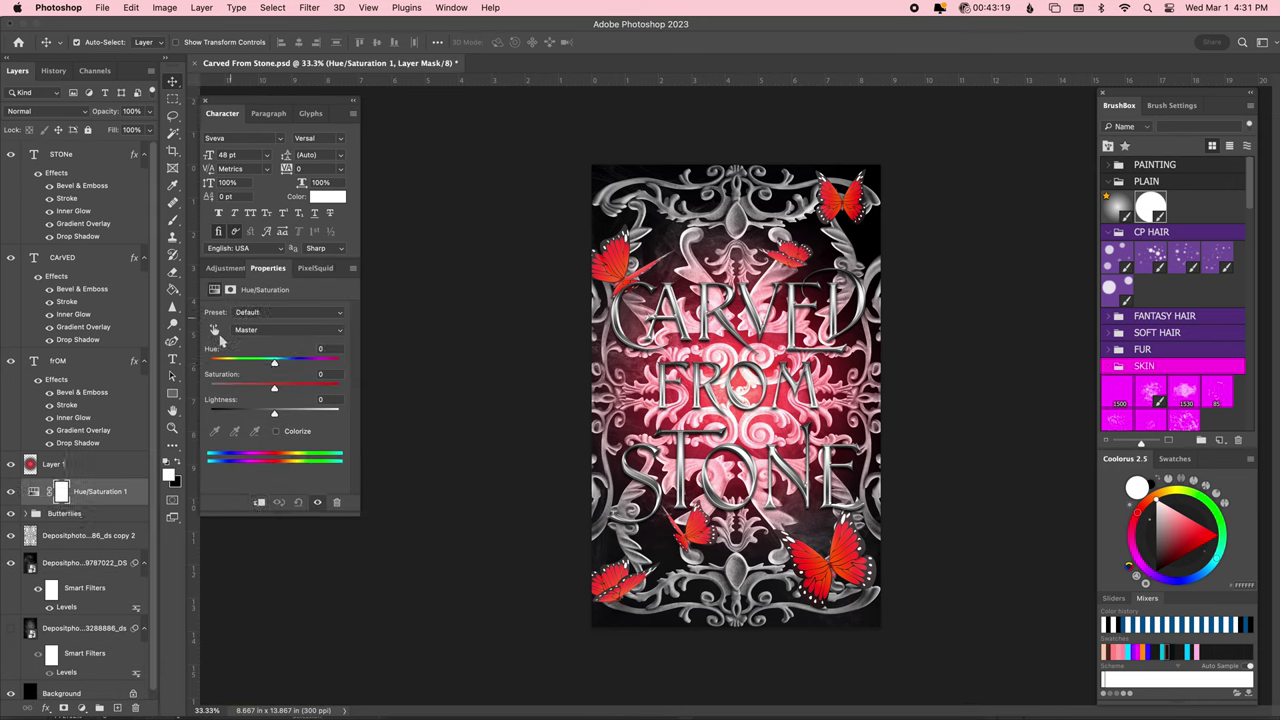
mouse_move(274, 362)
left_mouse_down()
mouse_move(317, 388)
mouse_move(320, 366)
left_mouse_up()
Boost saturation of the yellow, magenta and red tones, shifting the reds toward orange.
left_click(288, 330)
left_click(260, 348)
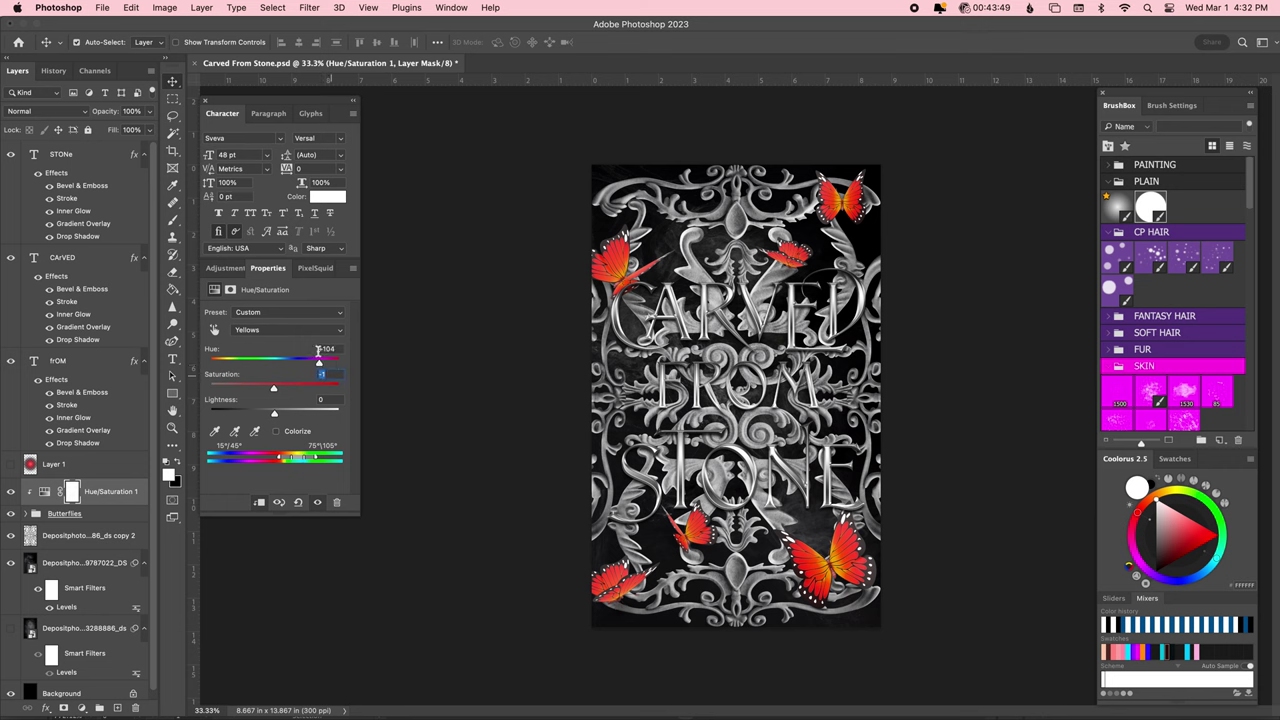
left_click(288, 330)
left_click(302, 390)
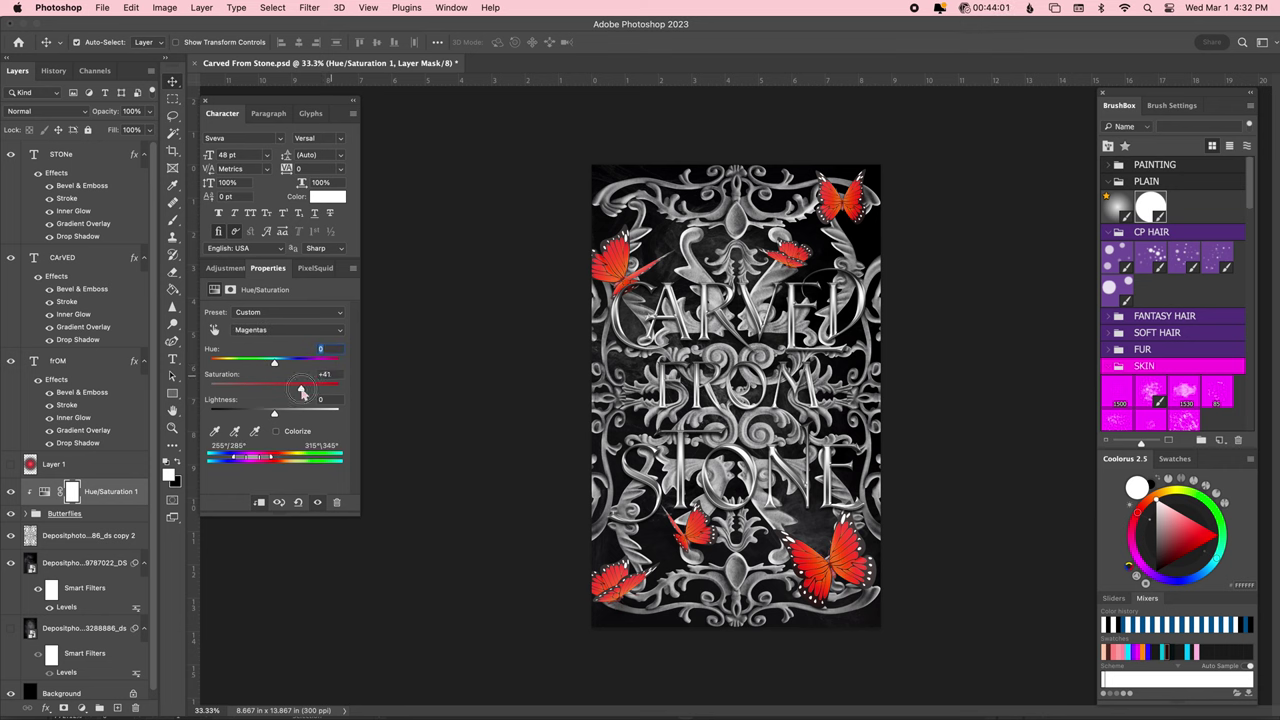
left_click(288, 330)
left_click(280, 252)
left_click_drag(277, 365, 289, 366)
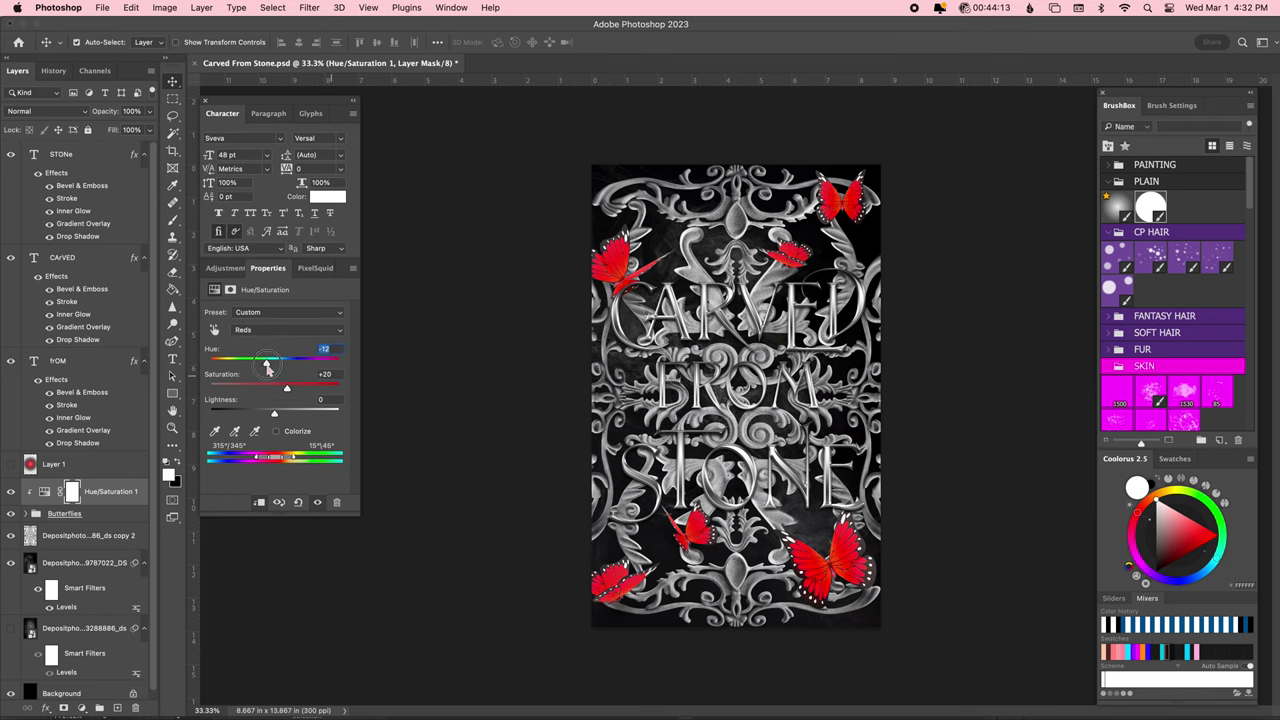
key("alt+2")
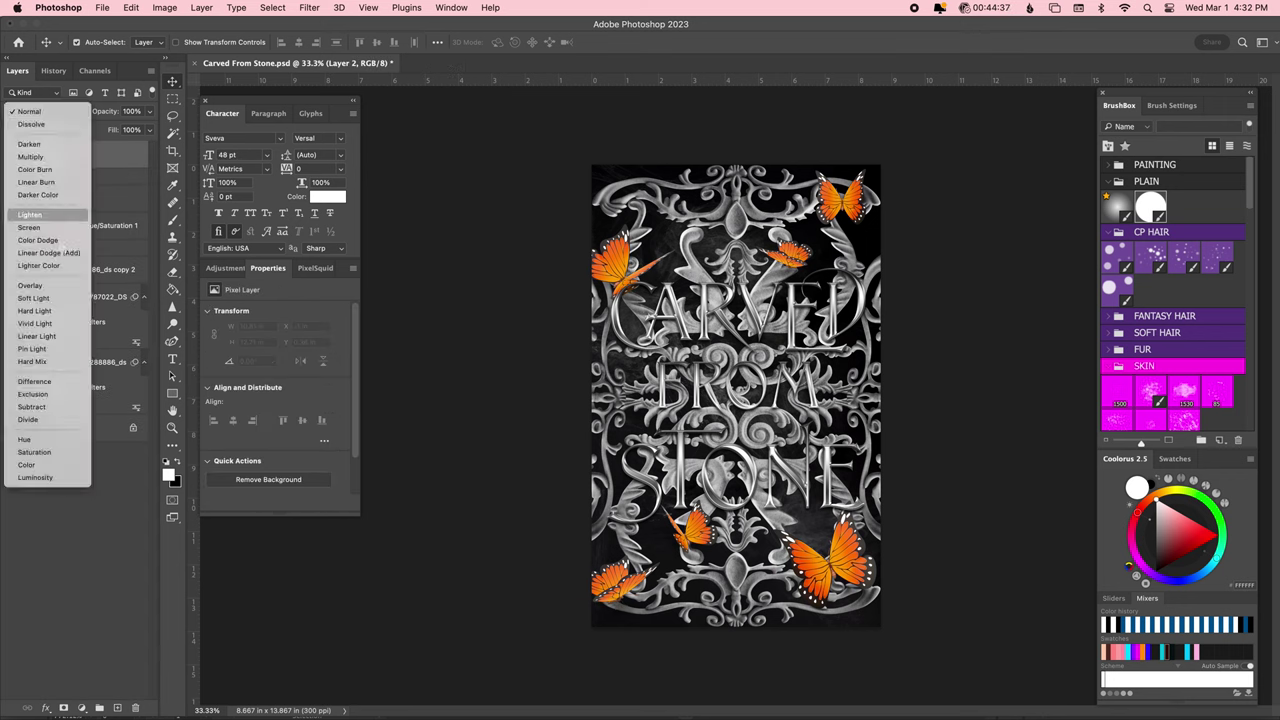
Add a Hue/Saturation adjustment that turns the butterflies blue.
key("b")
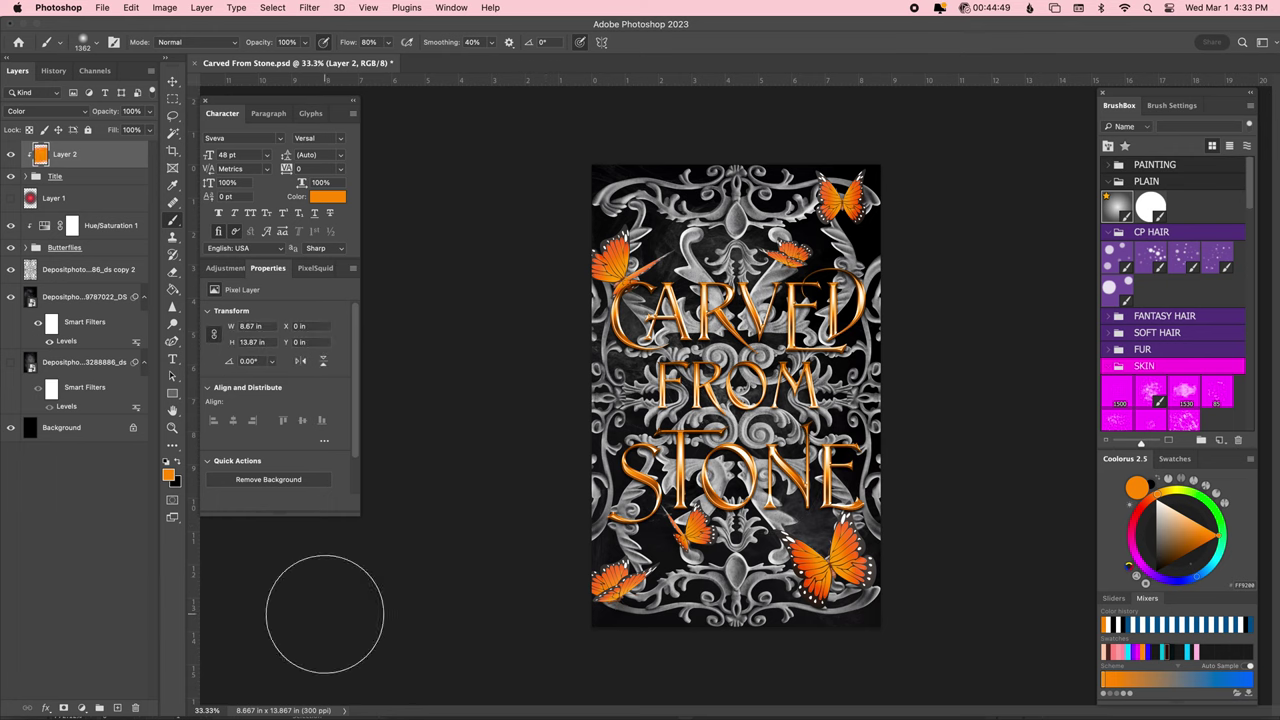
key("ctrl+u")
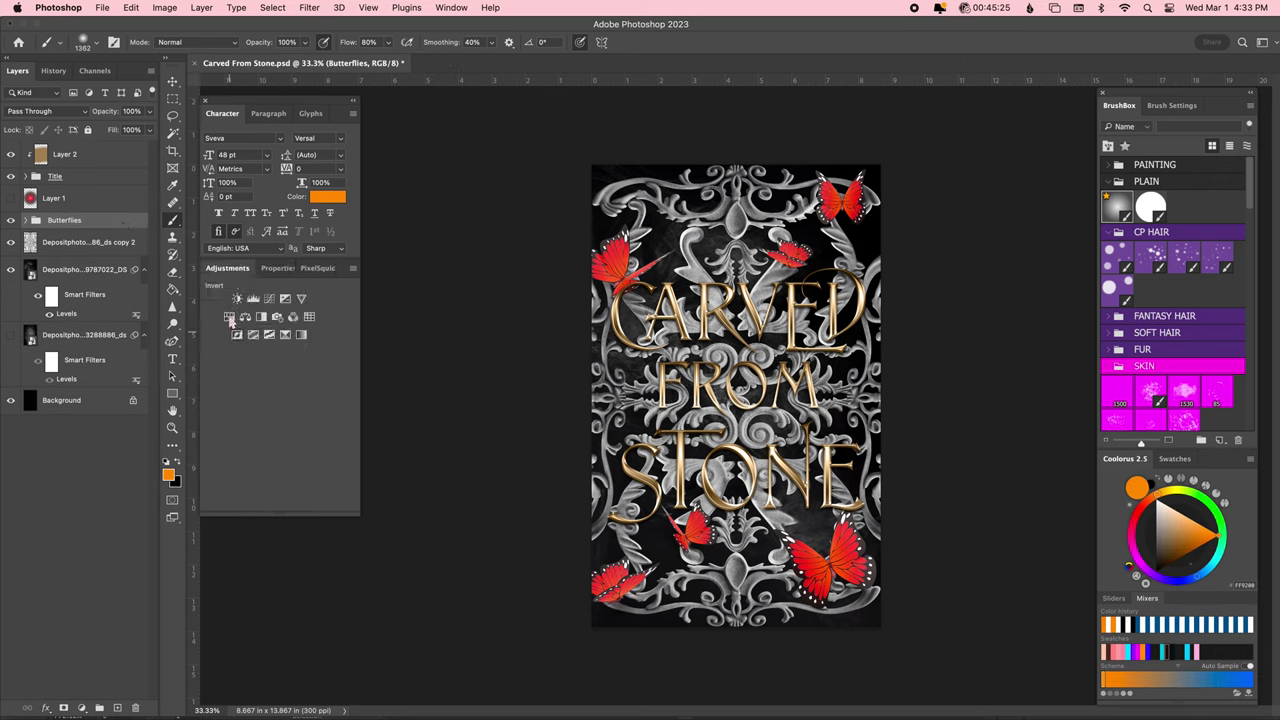
left_click_drag(257, 373, 220, 383)
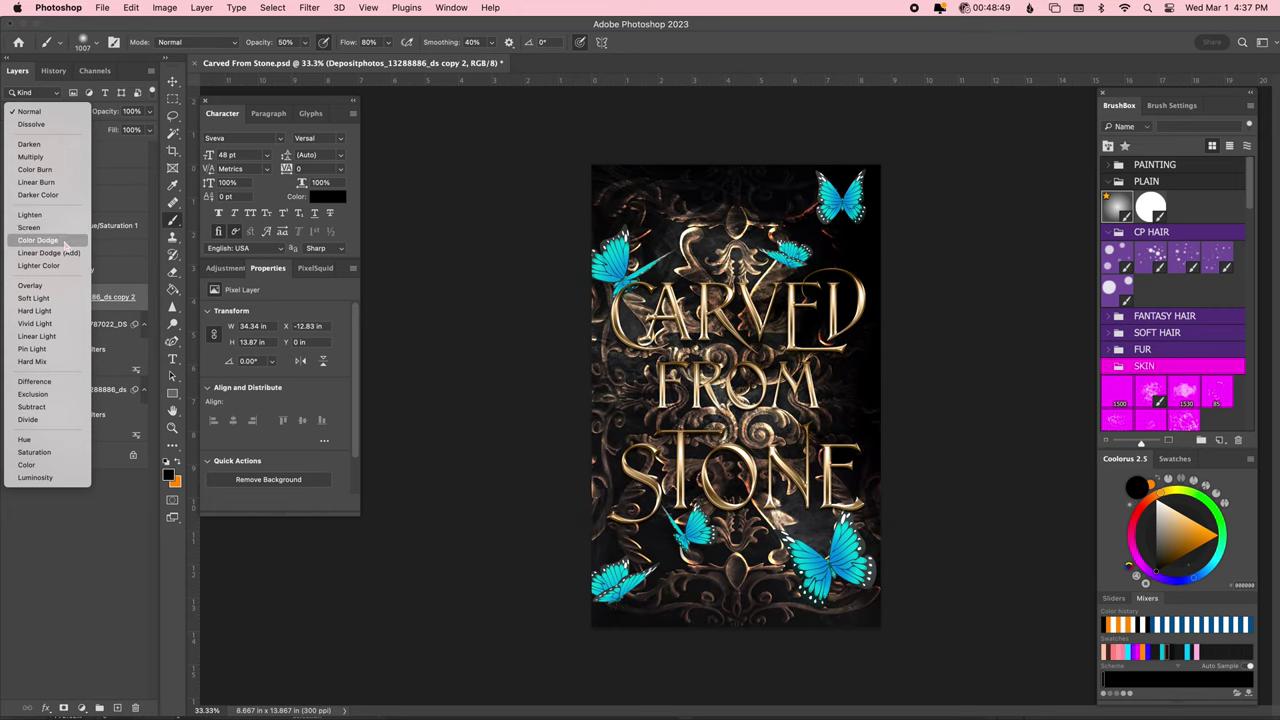
Select the second texture copy layer.
left_click(30, 325)
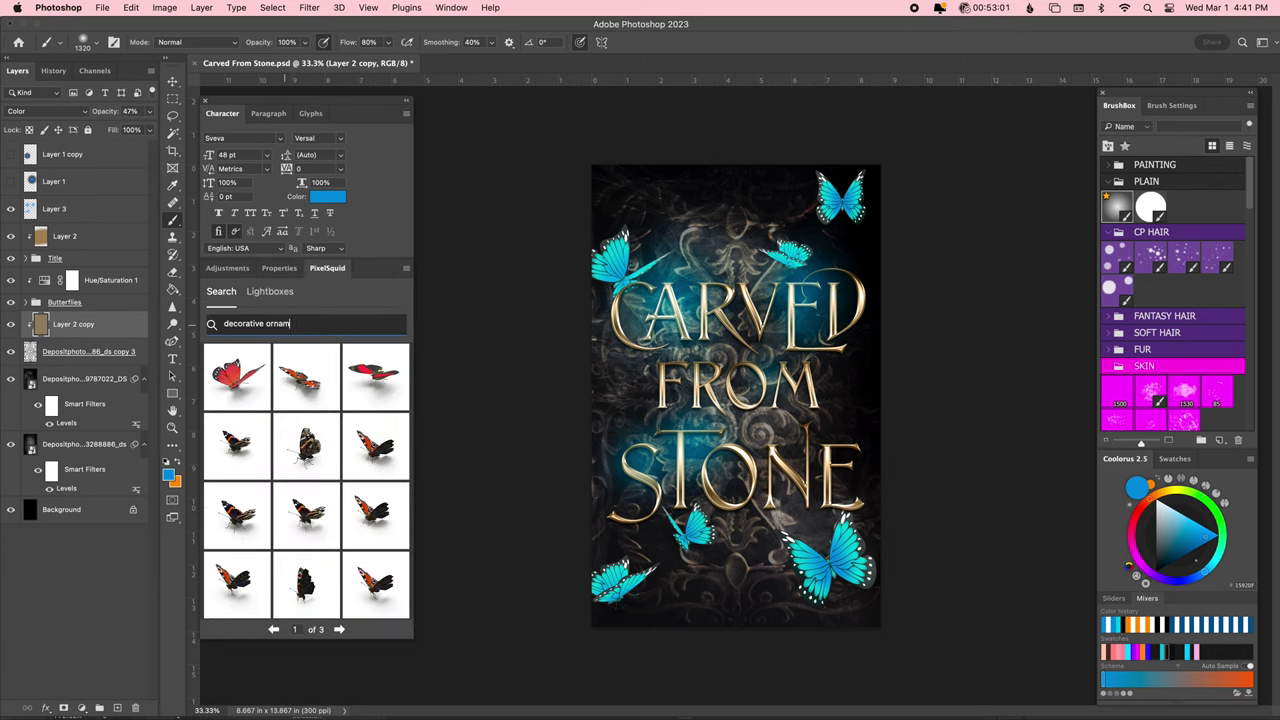
Search PixelSquid for decorative ornaments, page through results, and undo a previewed ornament.
type("ent")
key("Return")
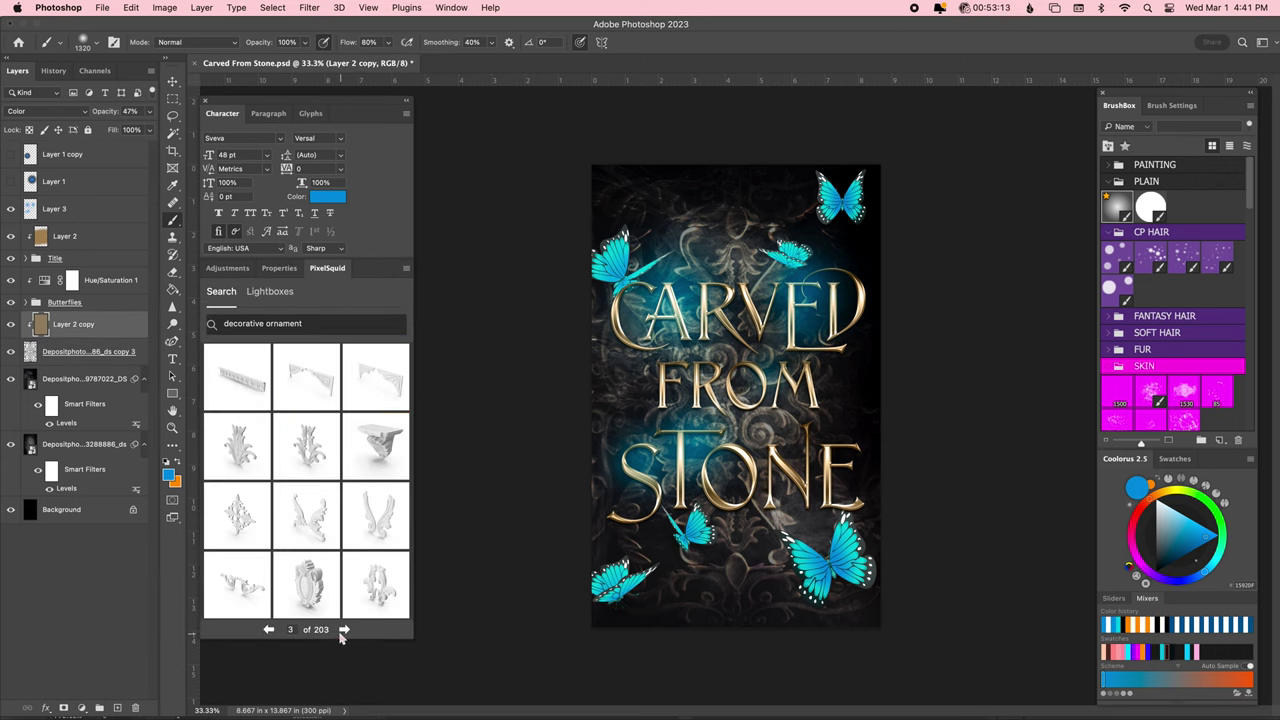
left_click(343, 630)
left_click(344, 629)
left_click(343, 630)
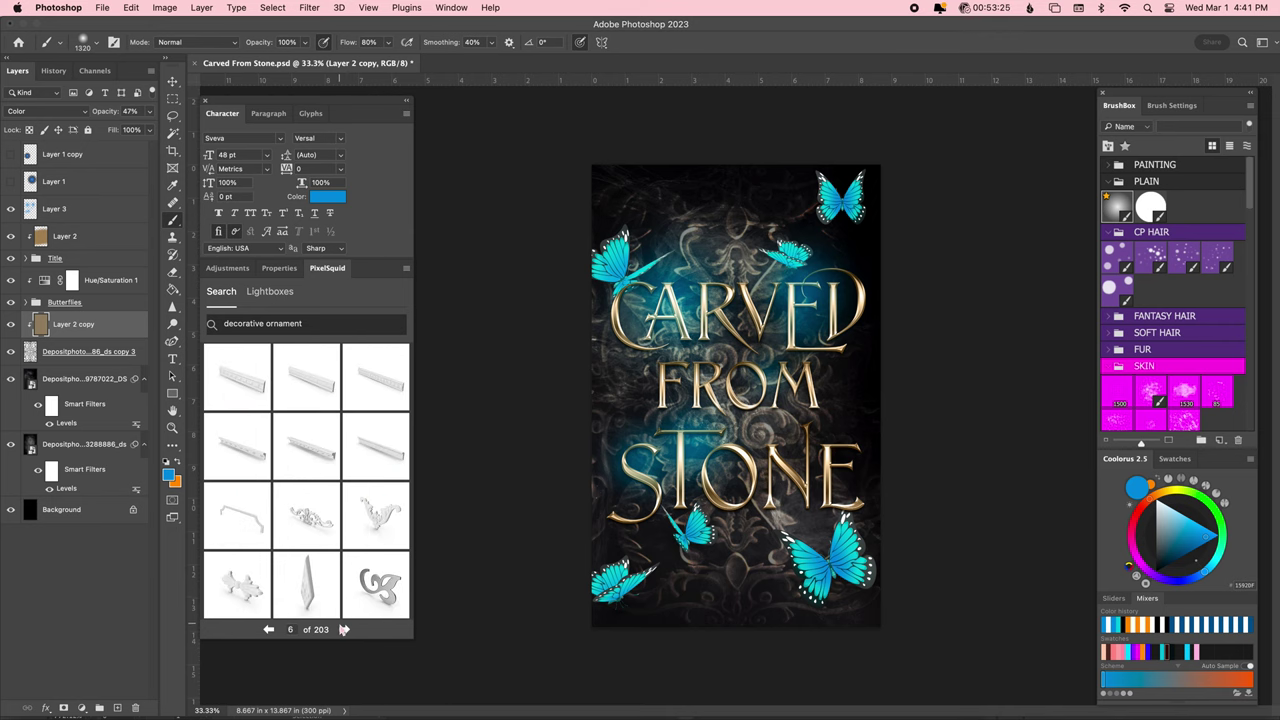
left_click(345, 630)
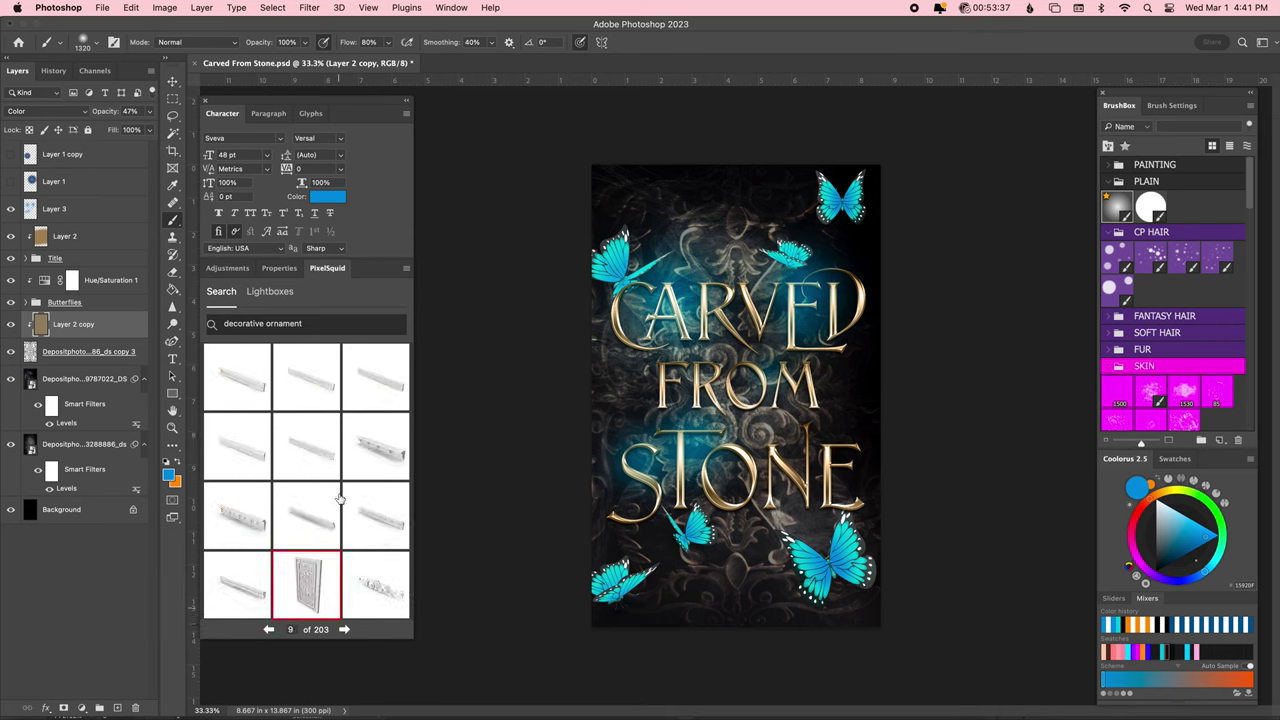
left_click(306, 585)
key("ctrl+z")
Page forward and back through the decorative ornament results.
left_click(345, 630)
left_click(345, 630)
left_click(345, 630)
left_click(345, 630)
left_click(345, 630)
left_click(345, 630)
left_click(345, 630)
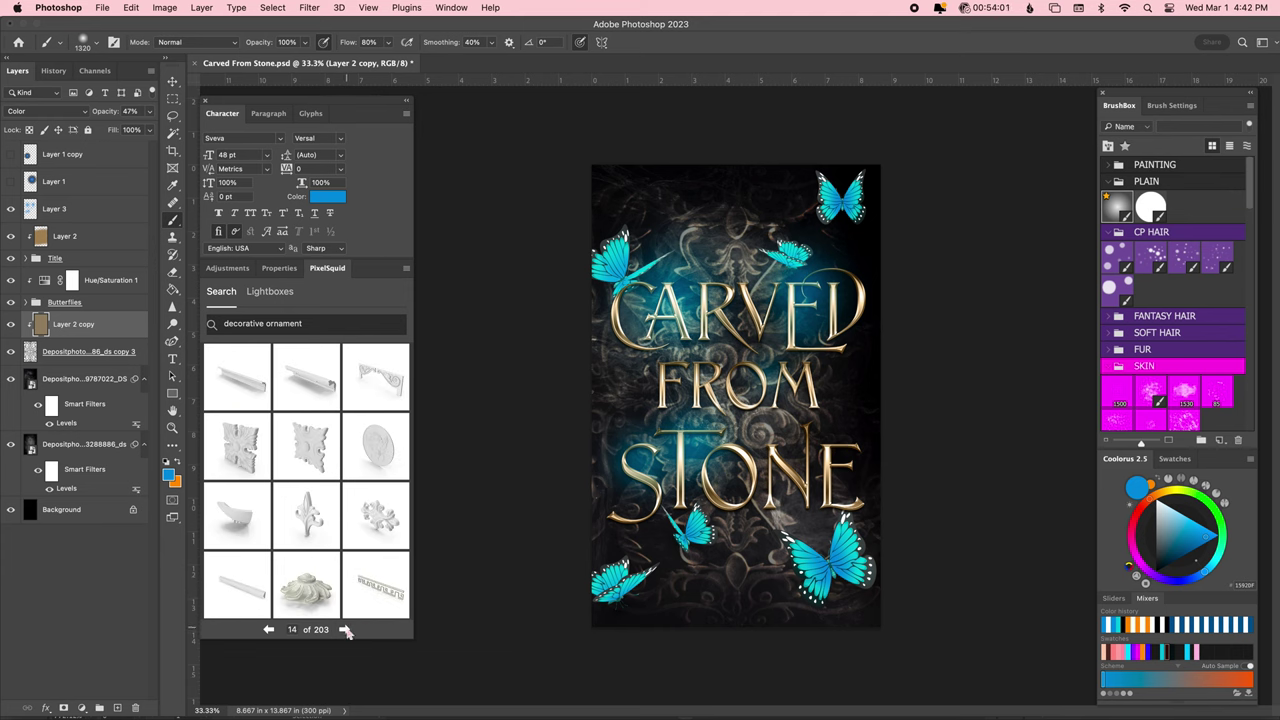
left_click(345, 630)
left_click(345, 630)
left_click(345, 630)
left_click(345, 630)
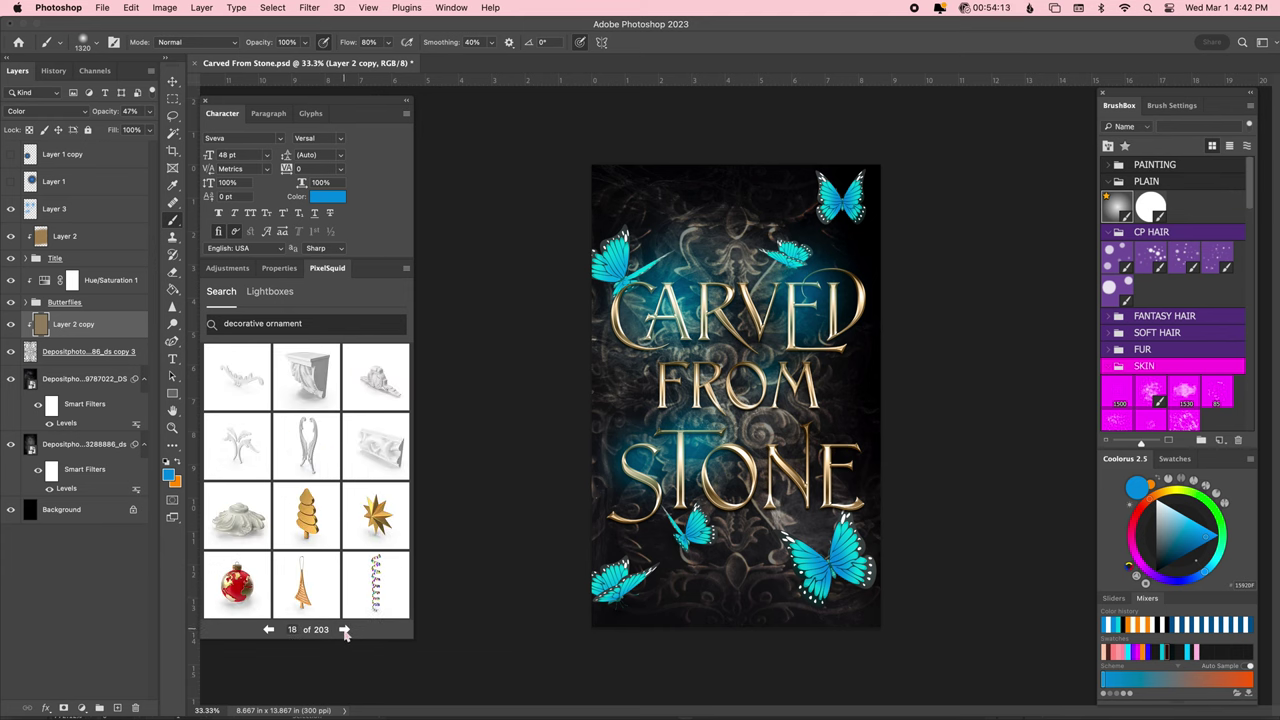
left_click(345, 630)
left_click(346, 630)
left_click(347, 630)
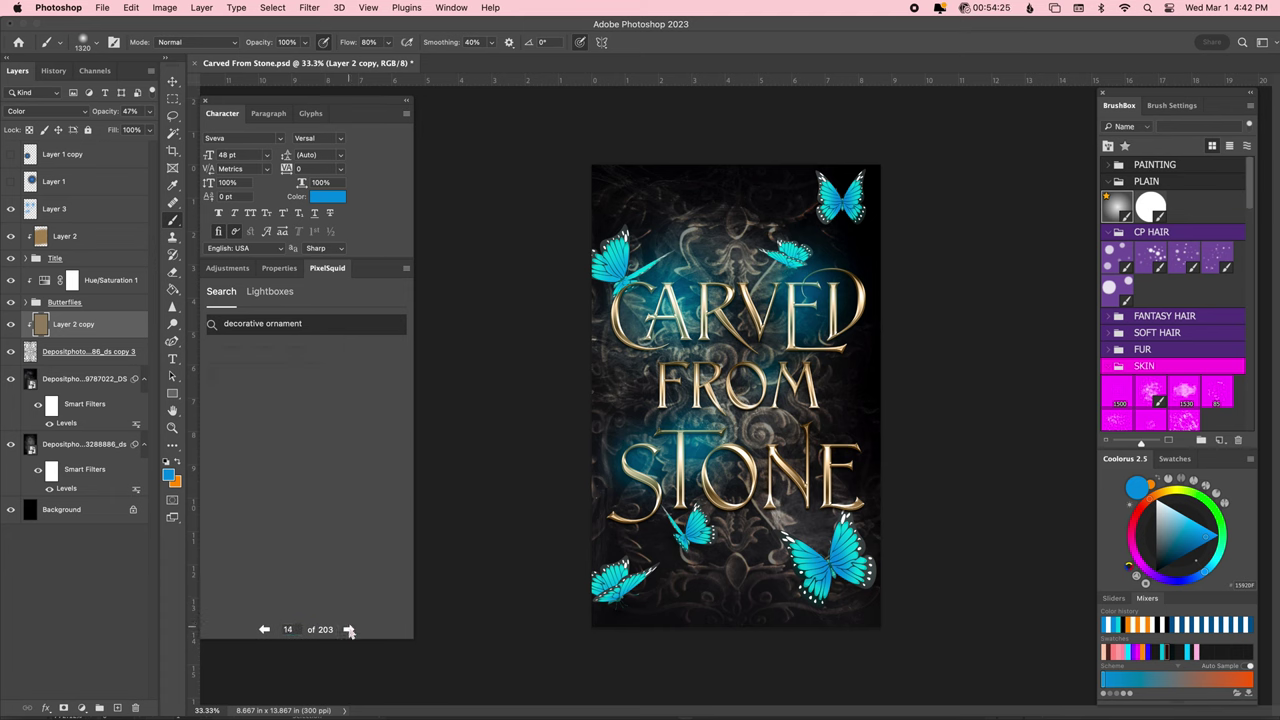
left_click(348, 630)
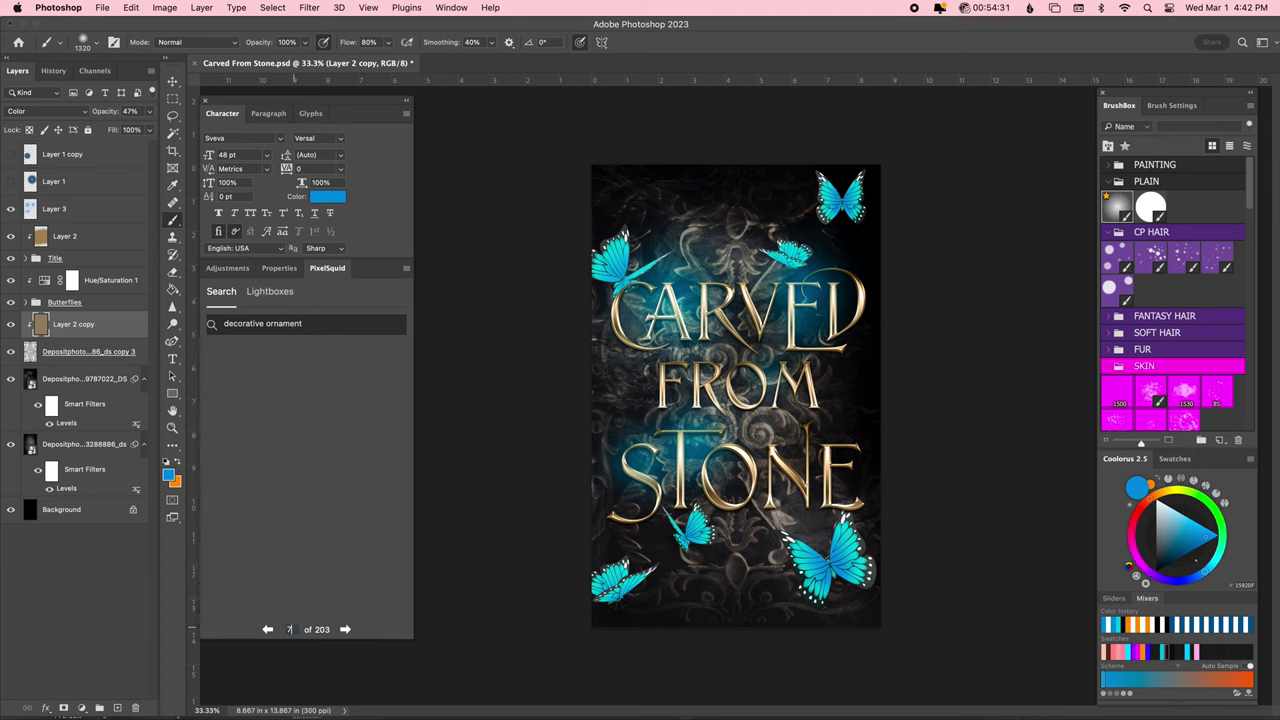
left_click(347, 631)
Try the winged scroll ornament at the cover's lower right, cancel it, and browse further.
left_click(306, 376)
left_click_drag(306, 426, 778, 563)
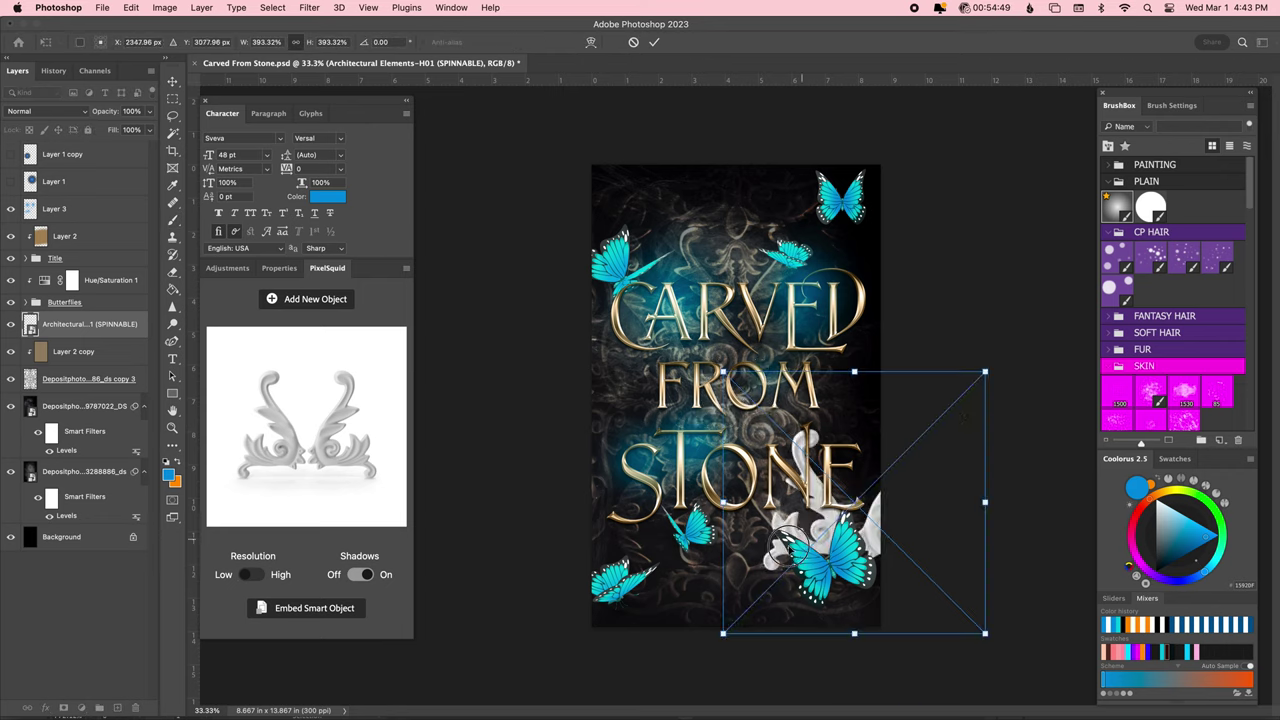
key("Escape")
left_click(344, 630)
left_click(344, 630)
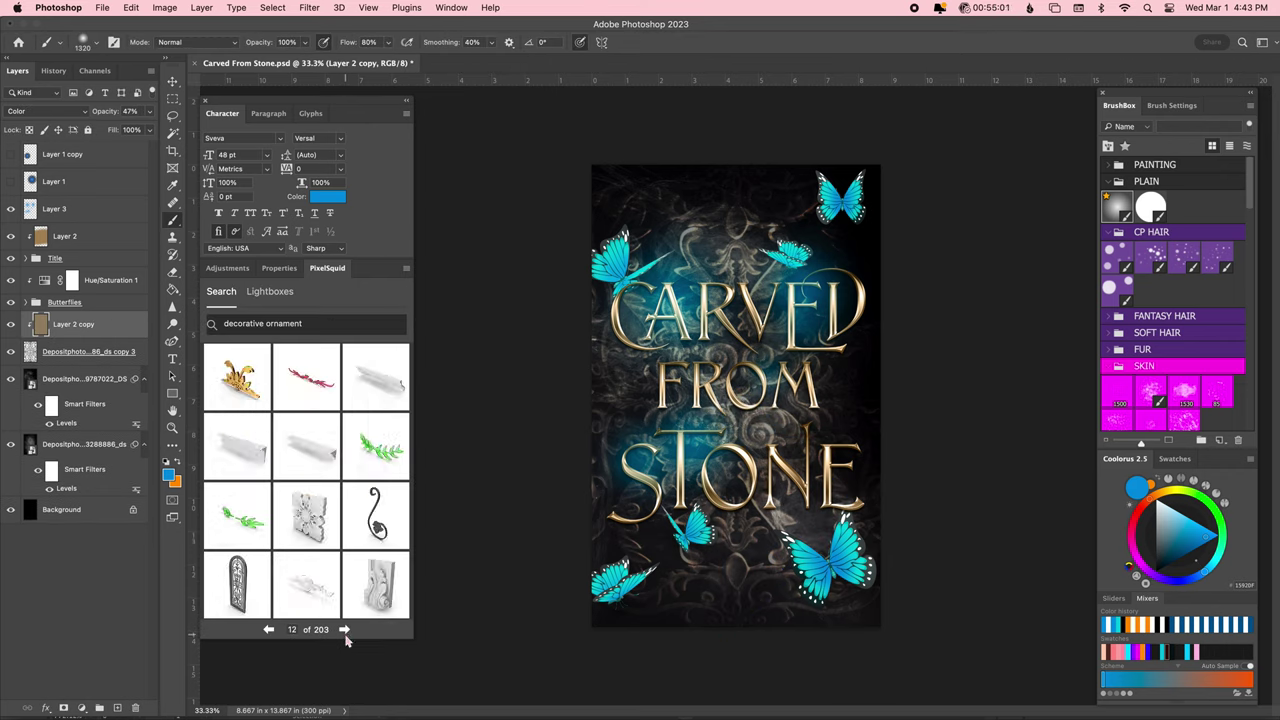
left_click(344, 630)
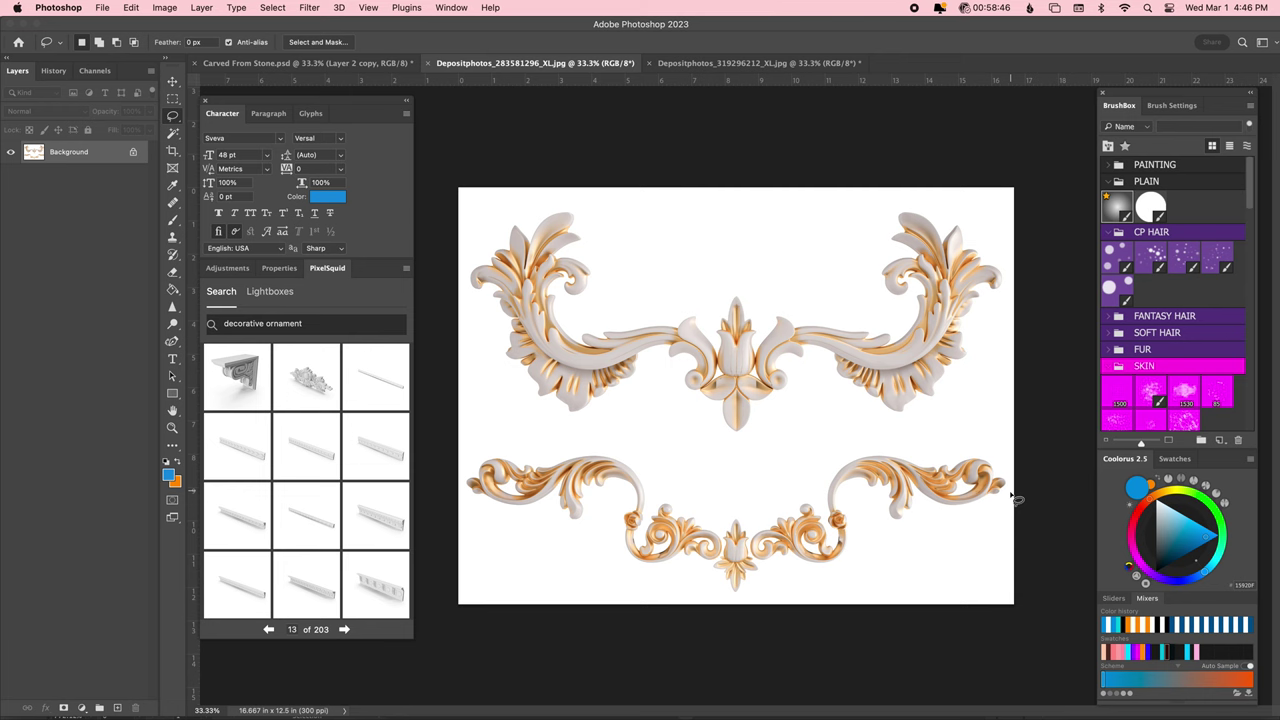
Lasso the lower gold ornament into the cover, then place a cartouche scaled across the bottom.
mouse_move(1014, 491)
left_mouse_down()
mouse_move(629, 443)
mouse_move(995, 538)
left_mouse_up()
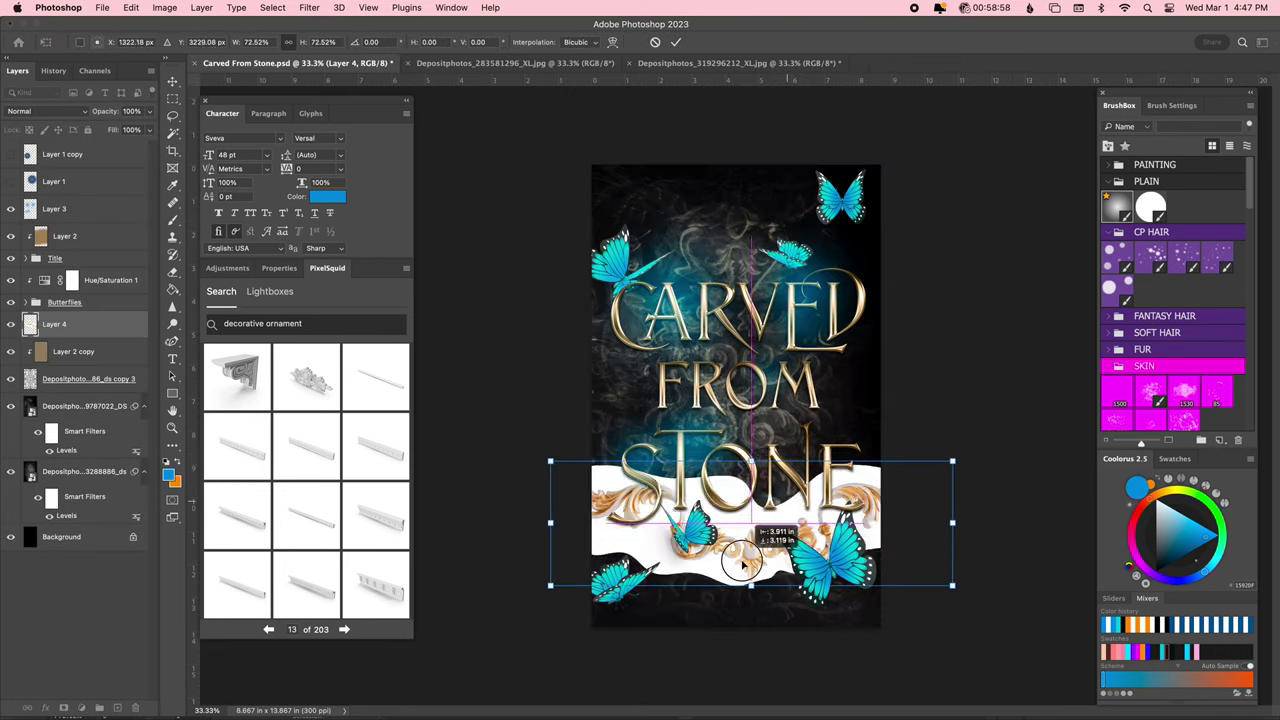
left_click_drag(758, 577, 778, 620)
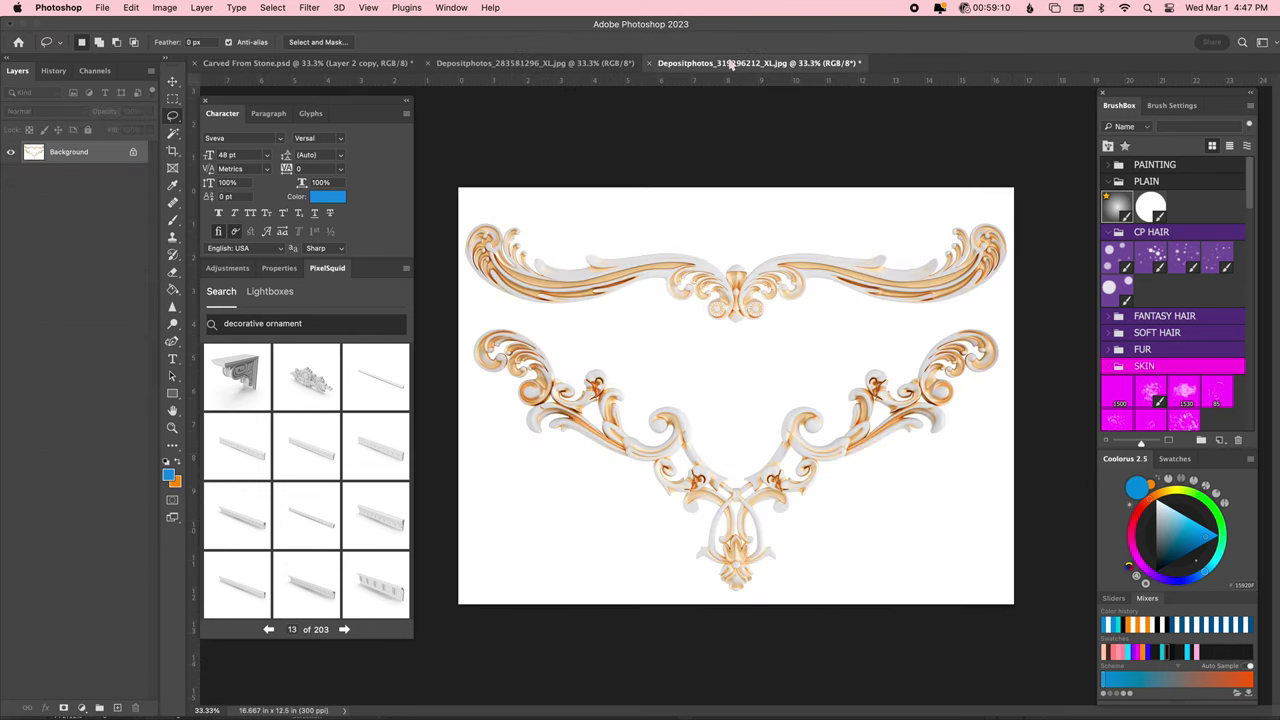
mouse_move(1012, 322)
left_mouse_down()
mouse_move(466, 397)
mouse_move(1006, 330)
left_mouse_up()
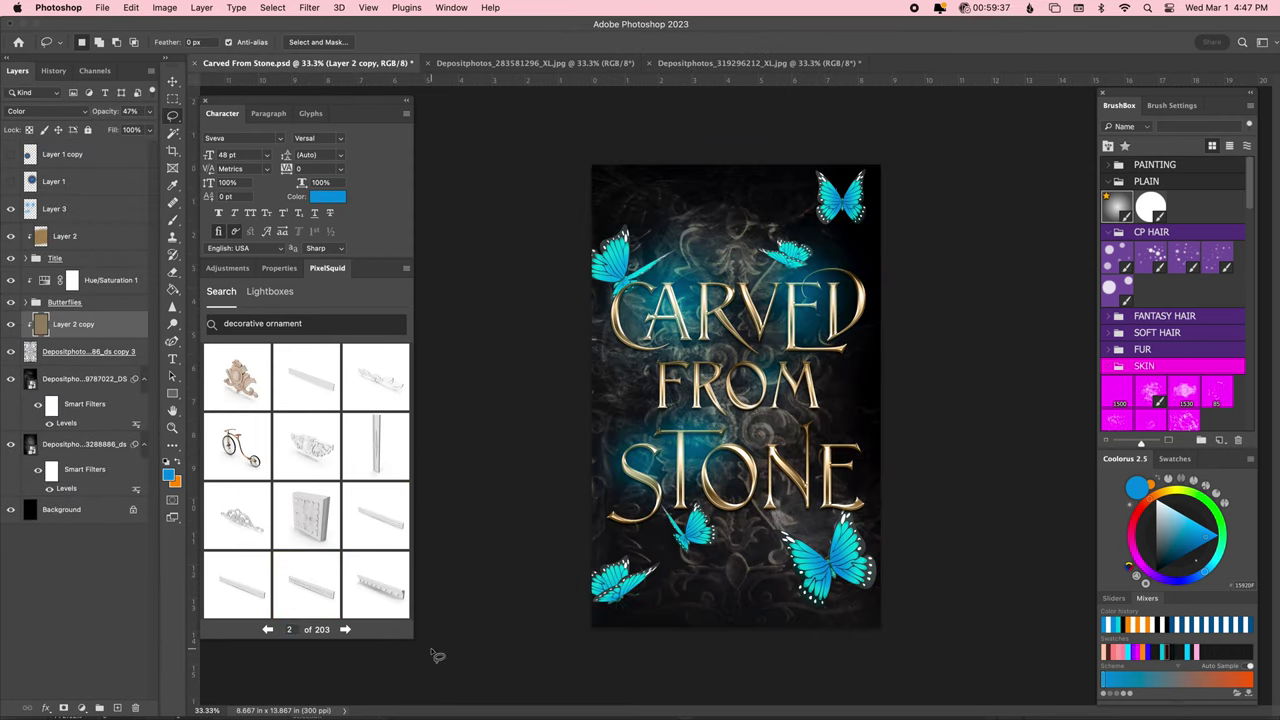
left_click_drag(474, 681, 737, 400)
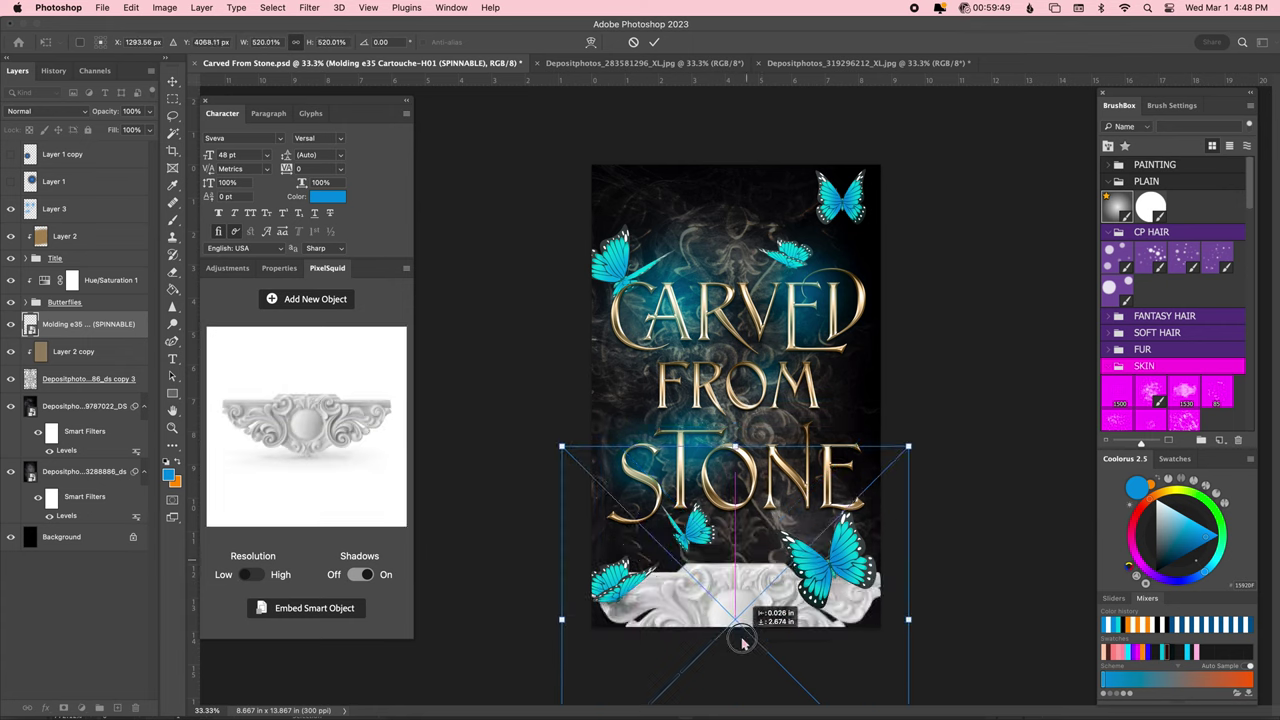
left_click_drag(737, 646, 576, 607)
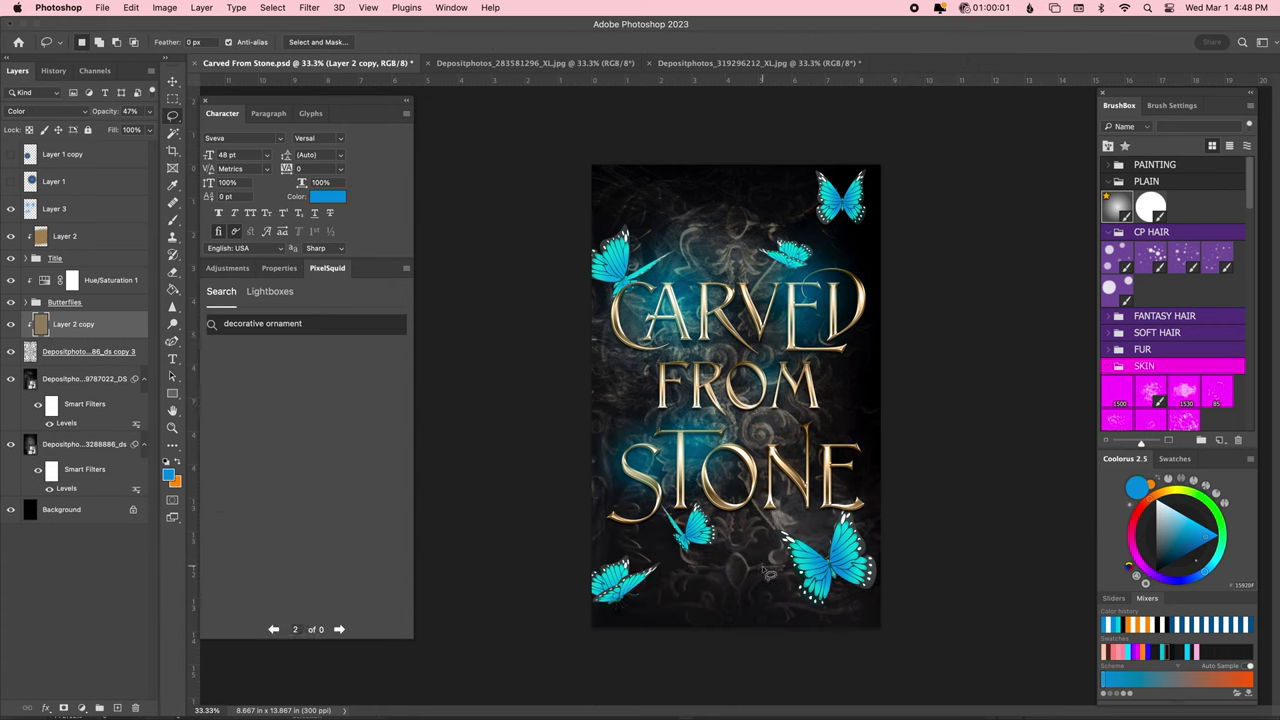
Try a scrolled molding ornament and a paired scroll ornament at the bottom, discarding both.
left_click(237, 516)
mouse_move(307, 430)
left_mouse_down()
mouse_move(743, 603)
mouse_move(720, 632)
mouse_move(687, 591)
left_mouse_up()
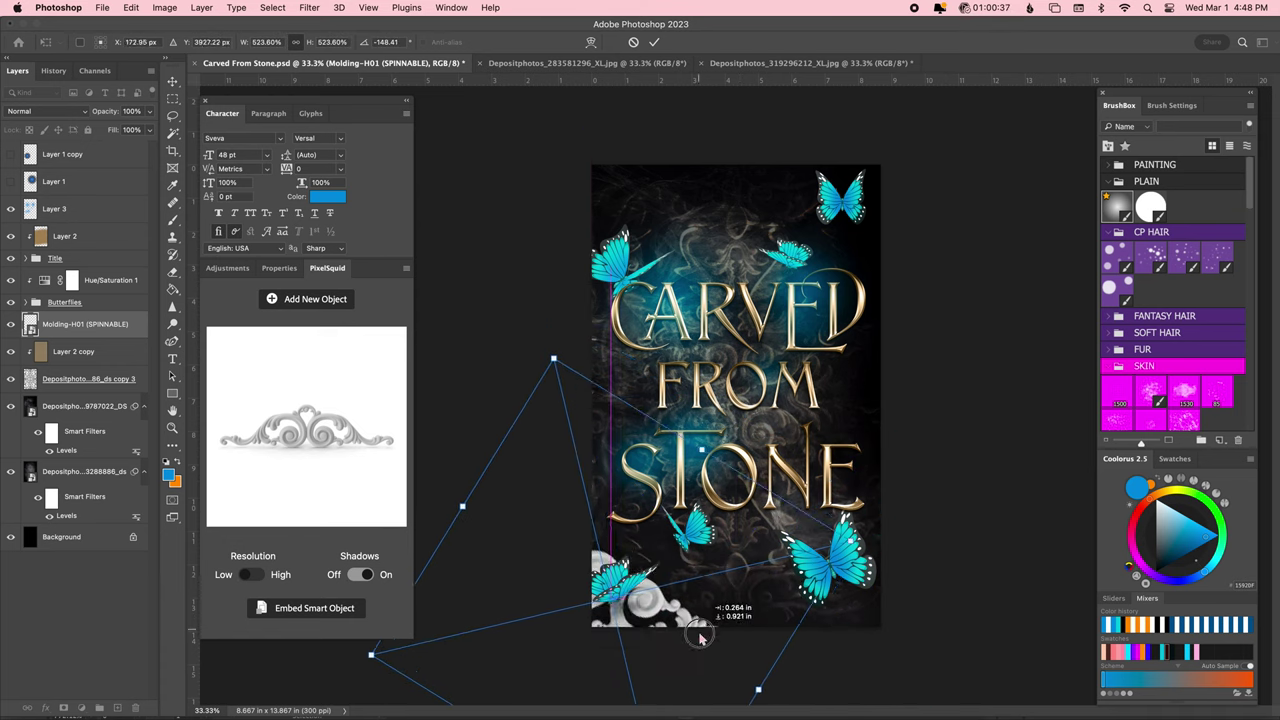
key("Escape")
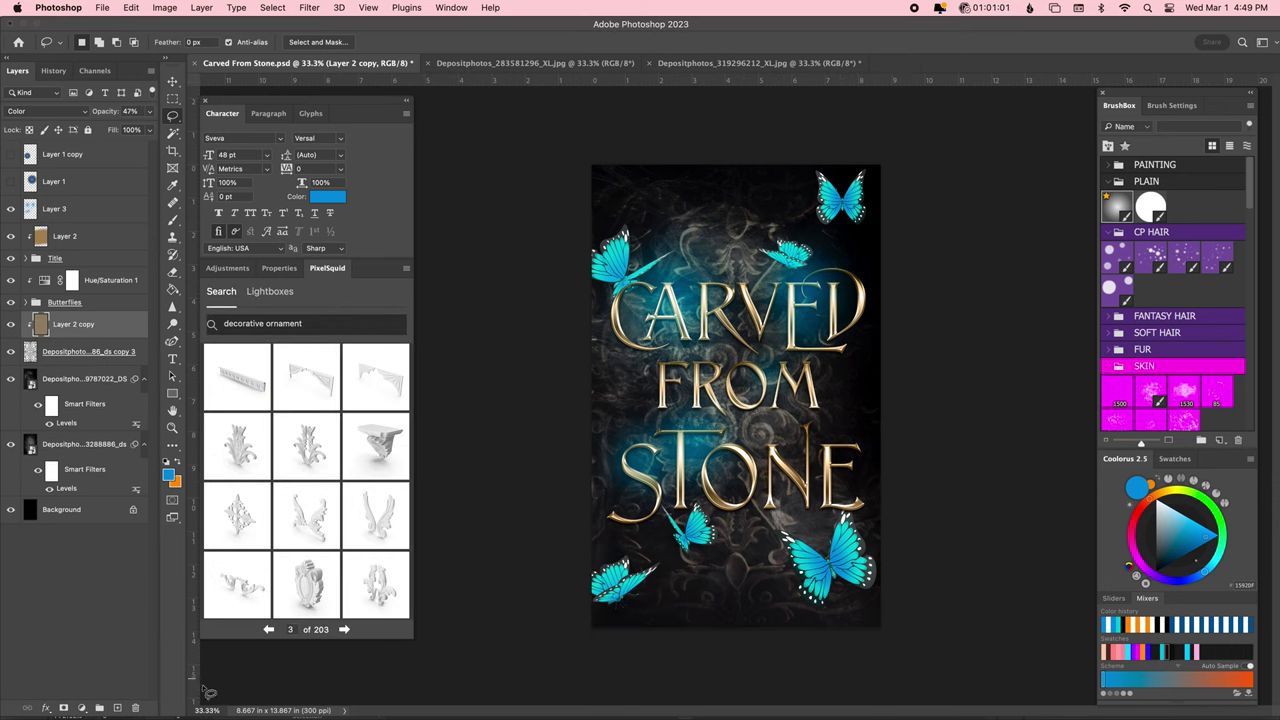
left_click(238, 582)
left_click_drag(306, 426, 765, 603)
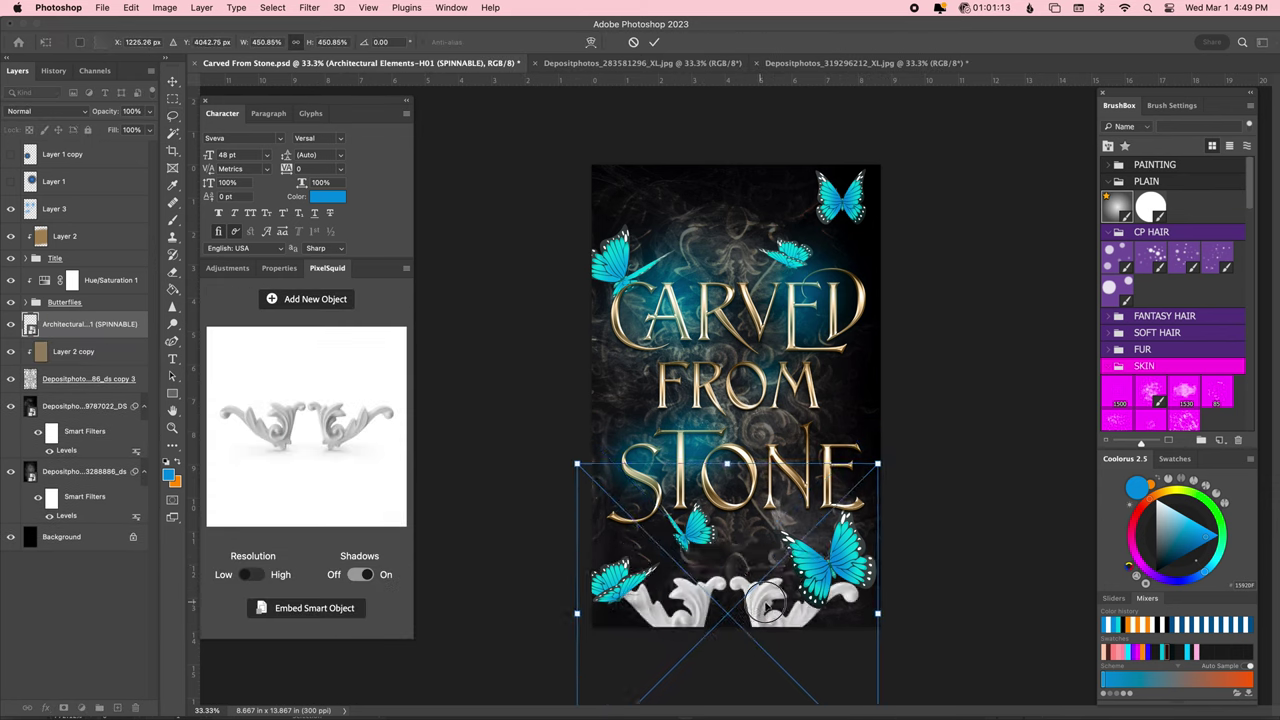
left_click_drag(878, 613, 894, 569)
left_click_drag(781, 586, 781, 597)
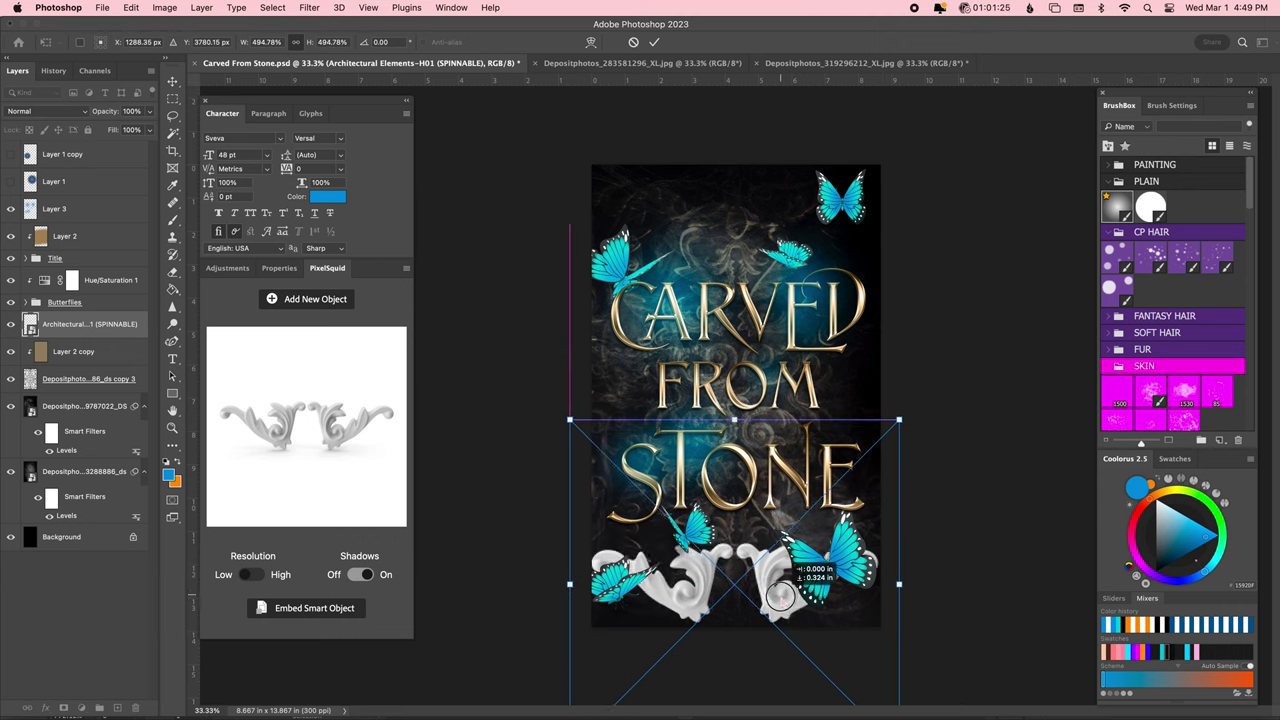
key("Escape")
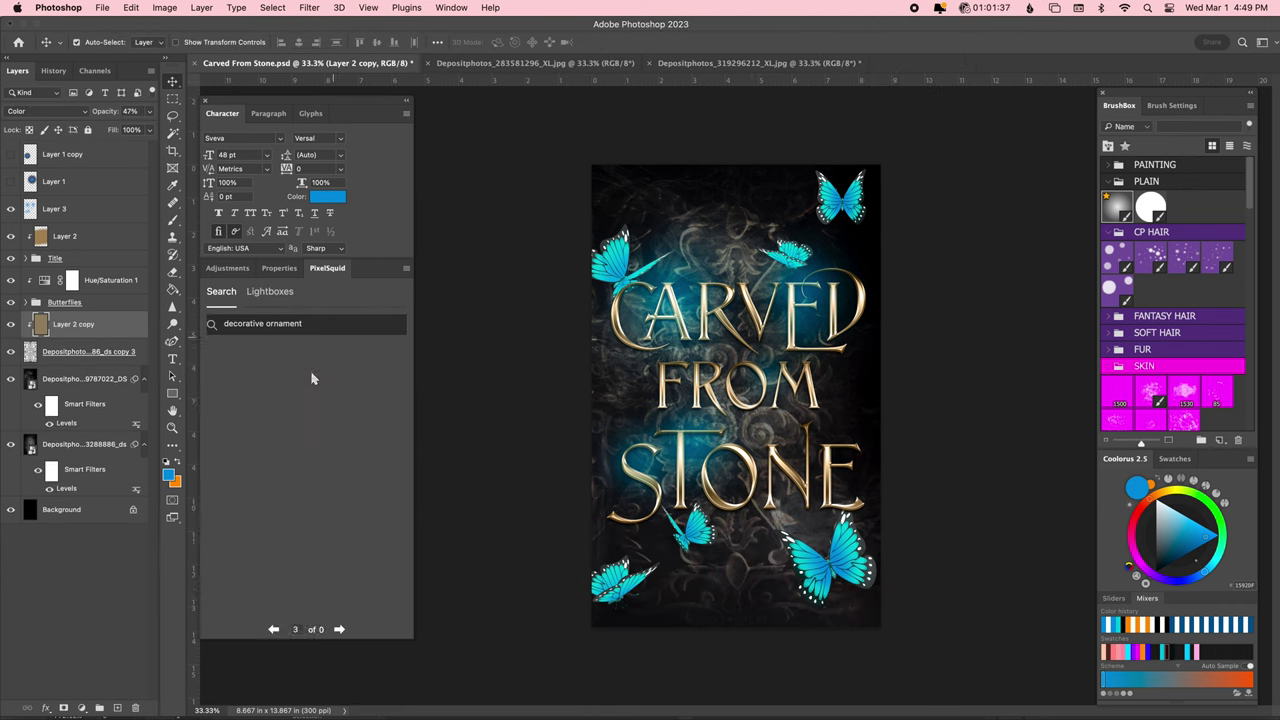
left_click(344, 629)
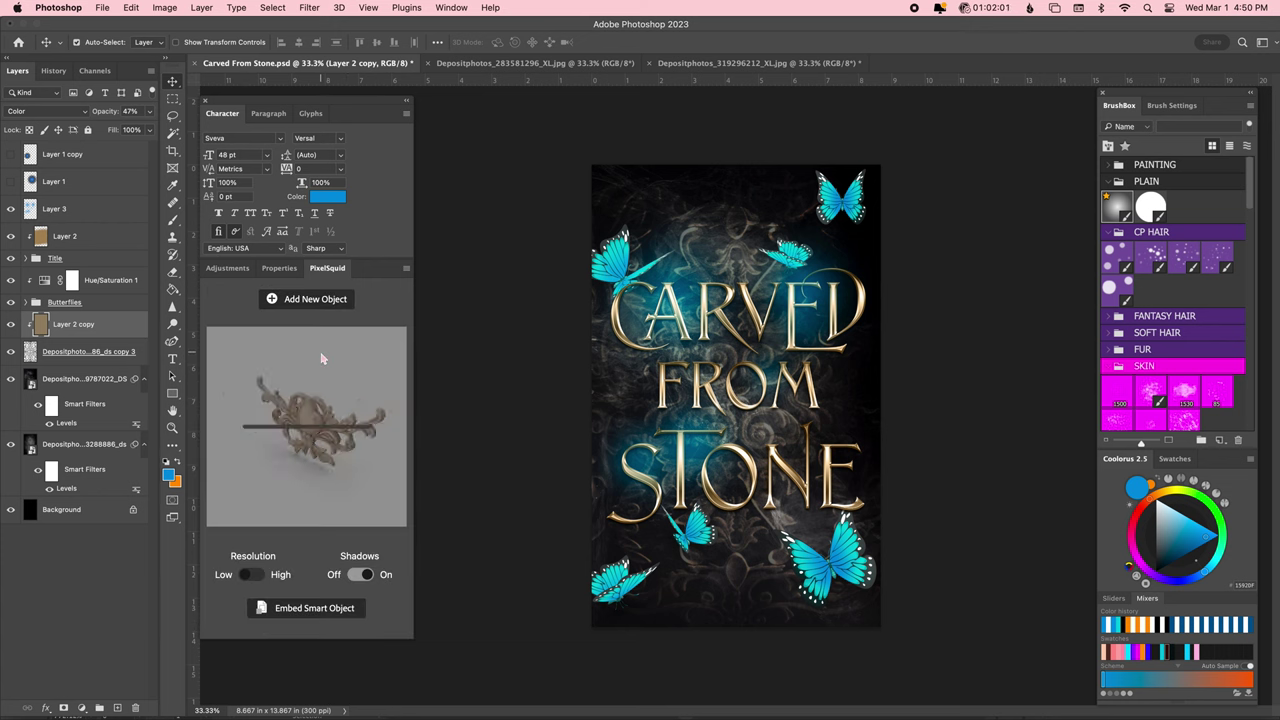
Scale the Molding-H01 ornament across the bottom edge and embed it; discard a trial corner frame.
left_click_drag(307, 378, 750, 592)
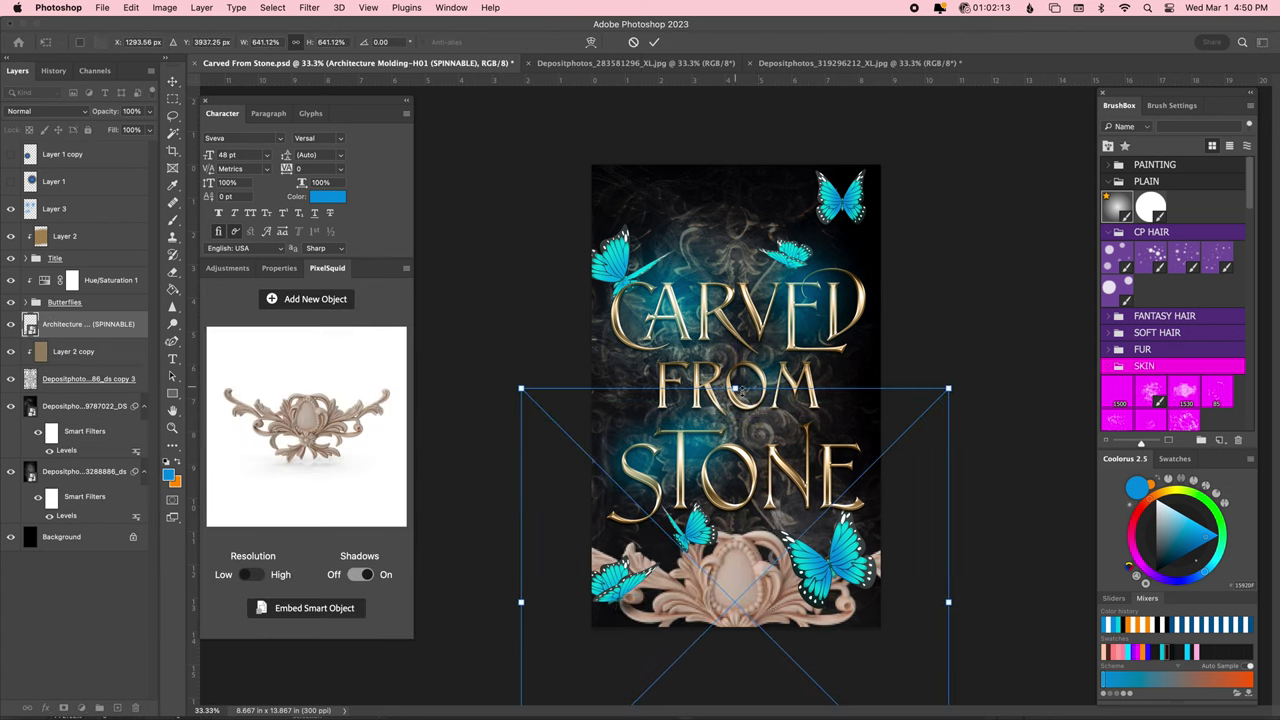
key("ctrl+t")
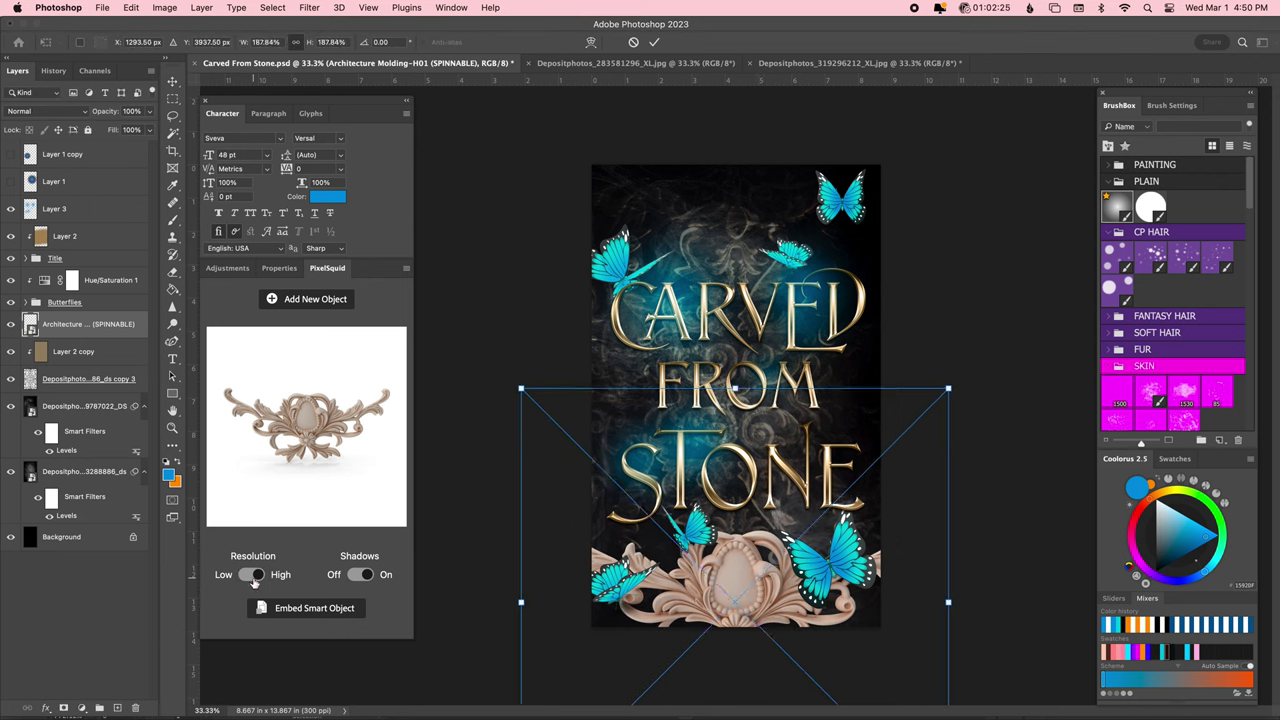
mouse_move(759, 523)
left_mouse_down()
mouse_move(762, 612)
mouse_move(457, 634)
mouse_move(423, 650)
left_mouse_up()
key("Return")
key("ctrl+t")
key("Return")
left_click(310, 610)
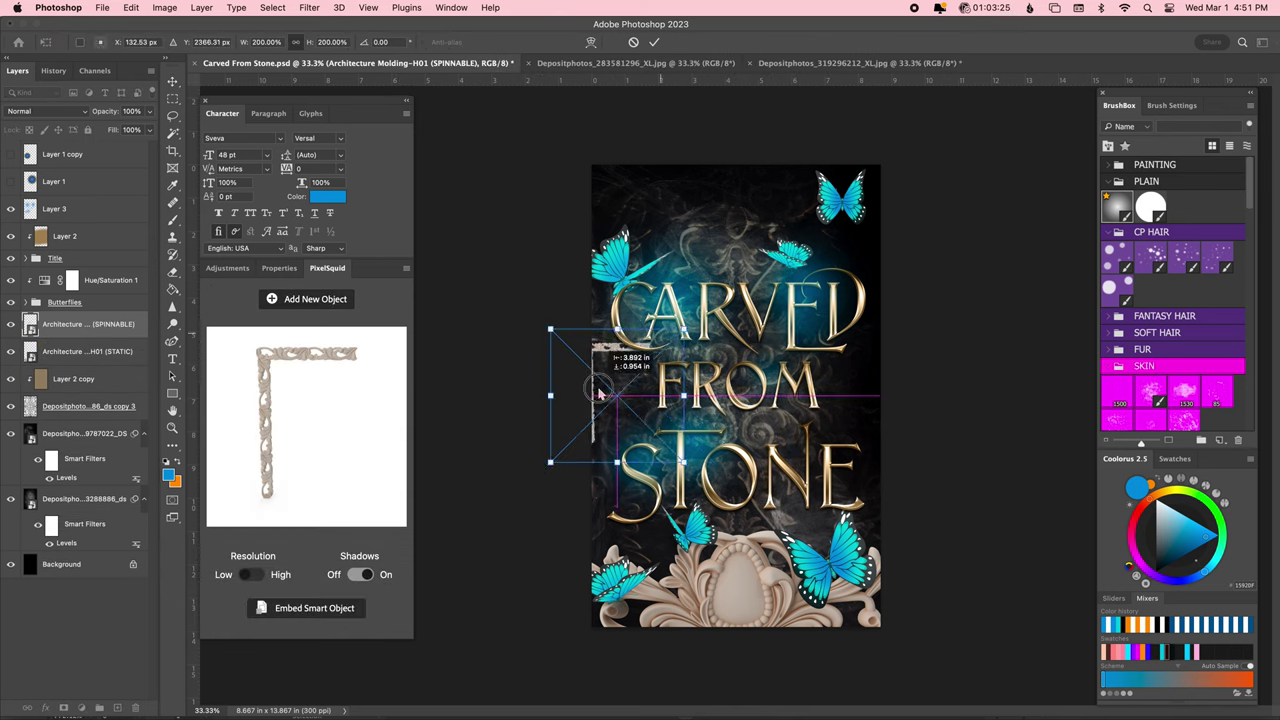
left_click_drag(250, 348, 745, 312)
key("Escape")
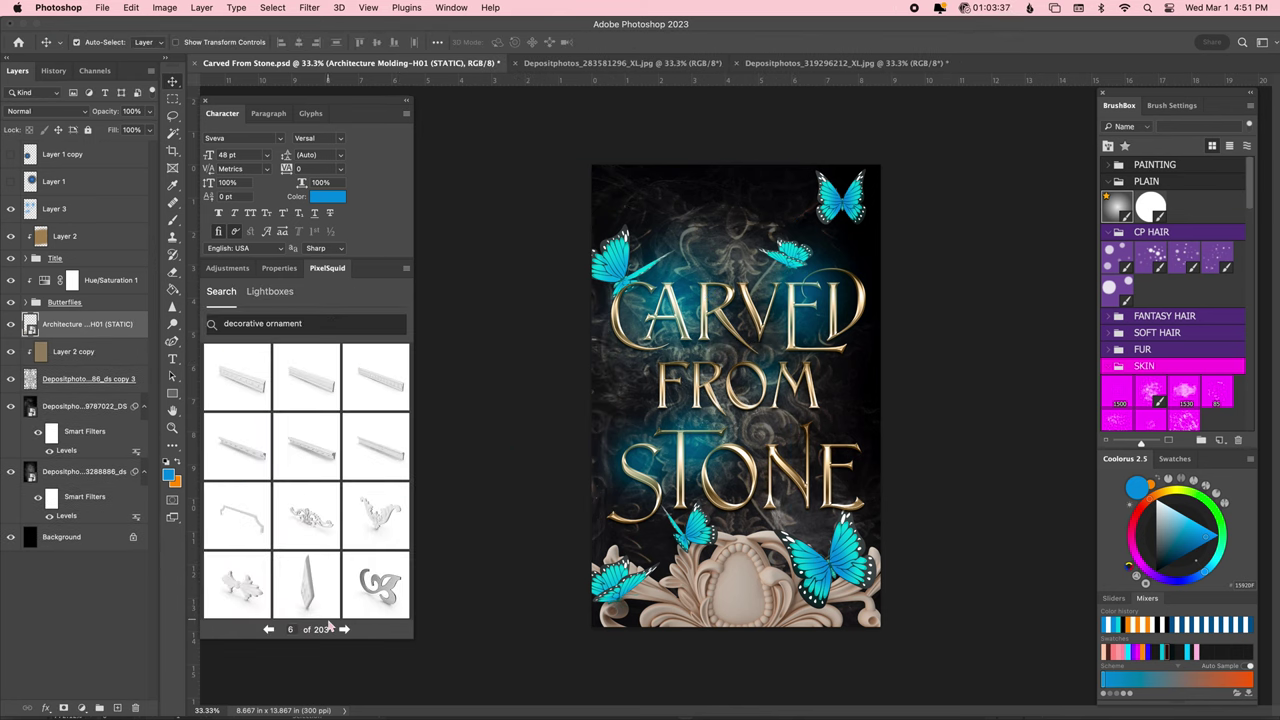
Place a tilted carved corner piece right of the title, embed it, and copy it left.
left_click(336, 629)
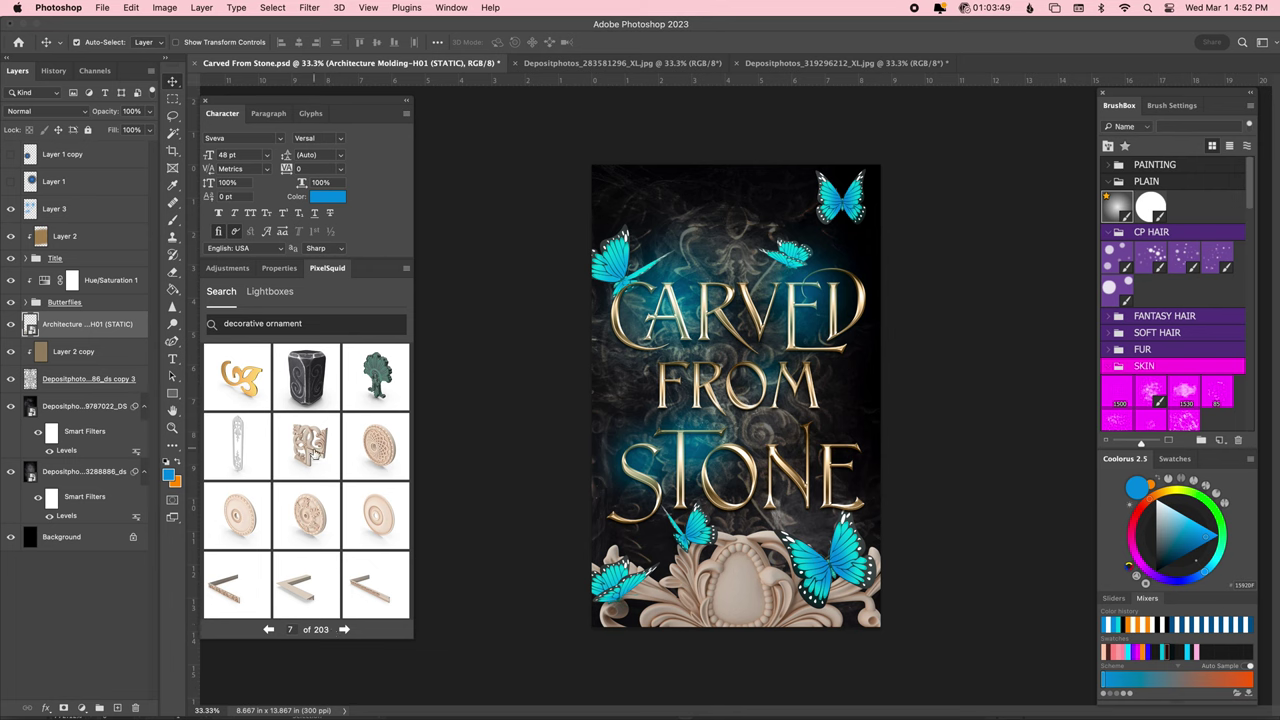
mouse_move(313, 452)
left_mouse_down()
mouse_move(788, 452)
mouse_move(975, 360)
left_mouse_up()
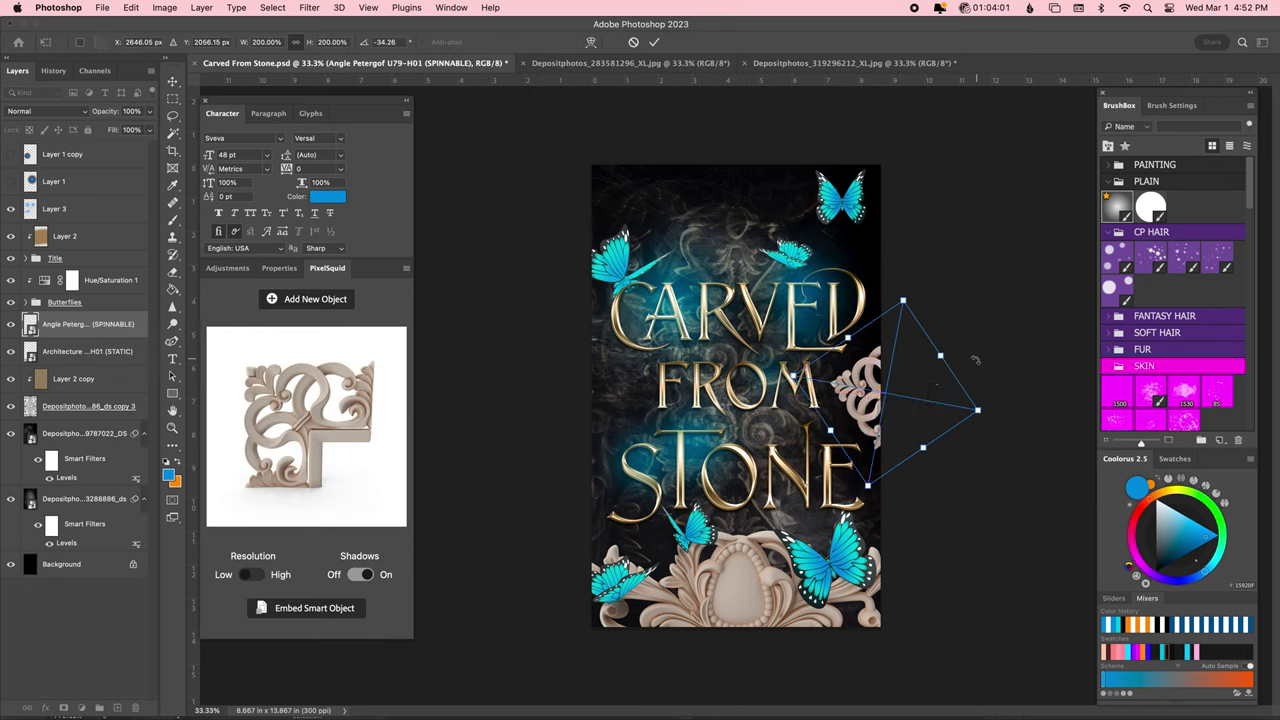
key("Return")
left_click(254, 577)
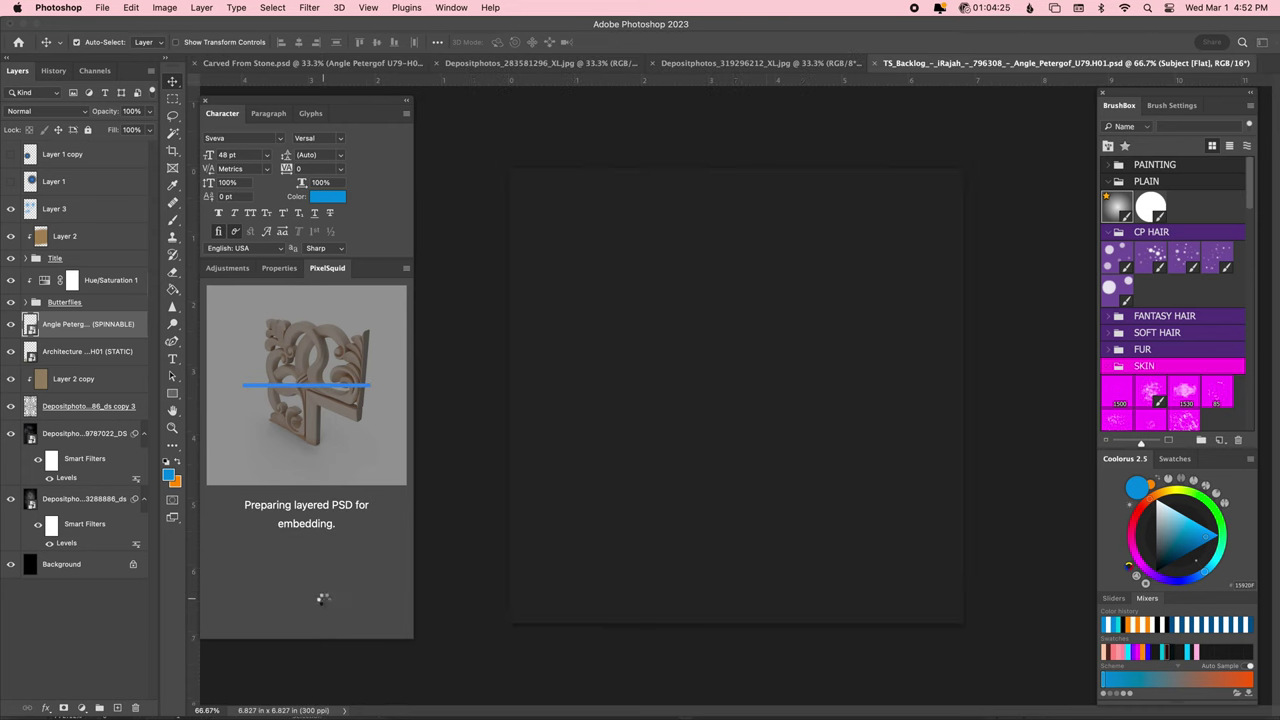
mouse_move(845, 400)
left_mouse_down()
mouse_move(590, 405)
mouse_move(622, 428)
left_mouse_up()
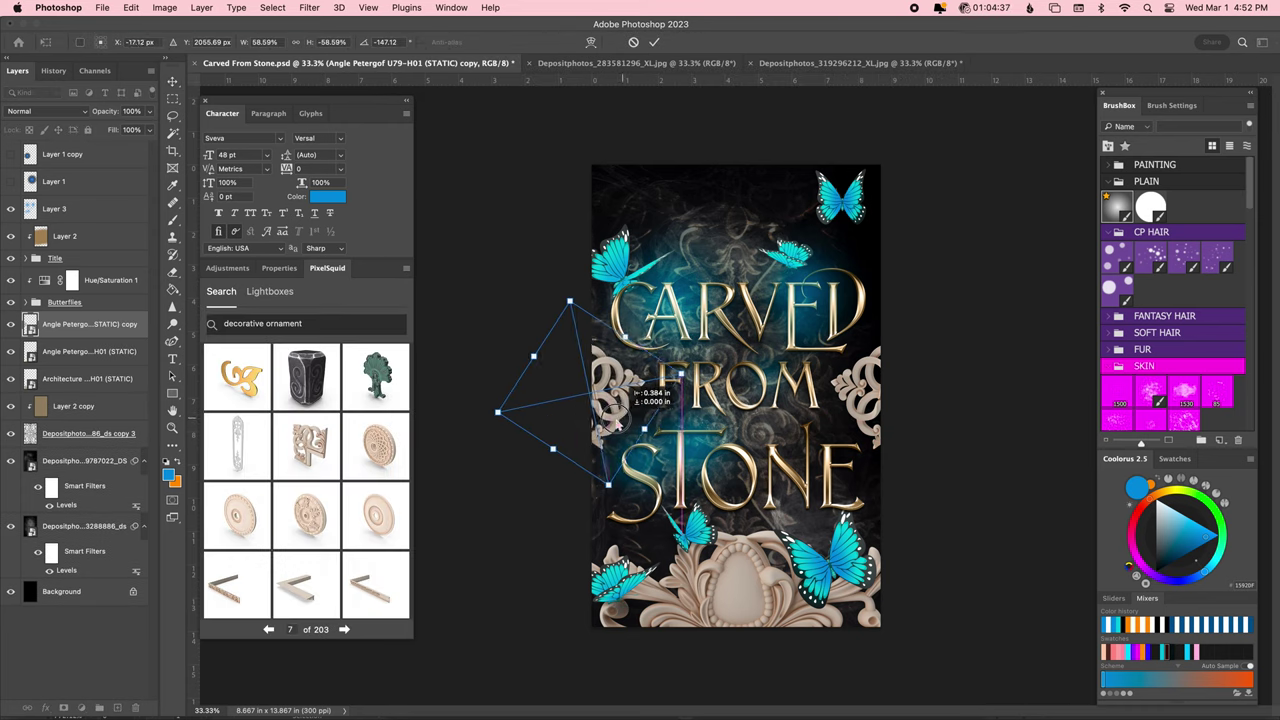
Place and embed the scrolled crest ornament, flipping it to curl around the top-right corner.
left_click(343, 629)
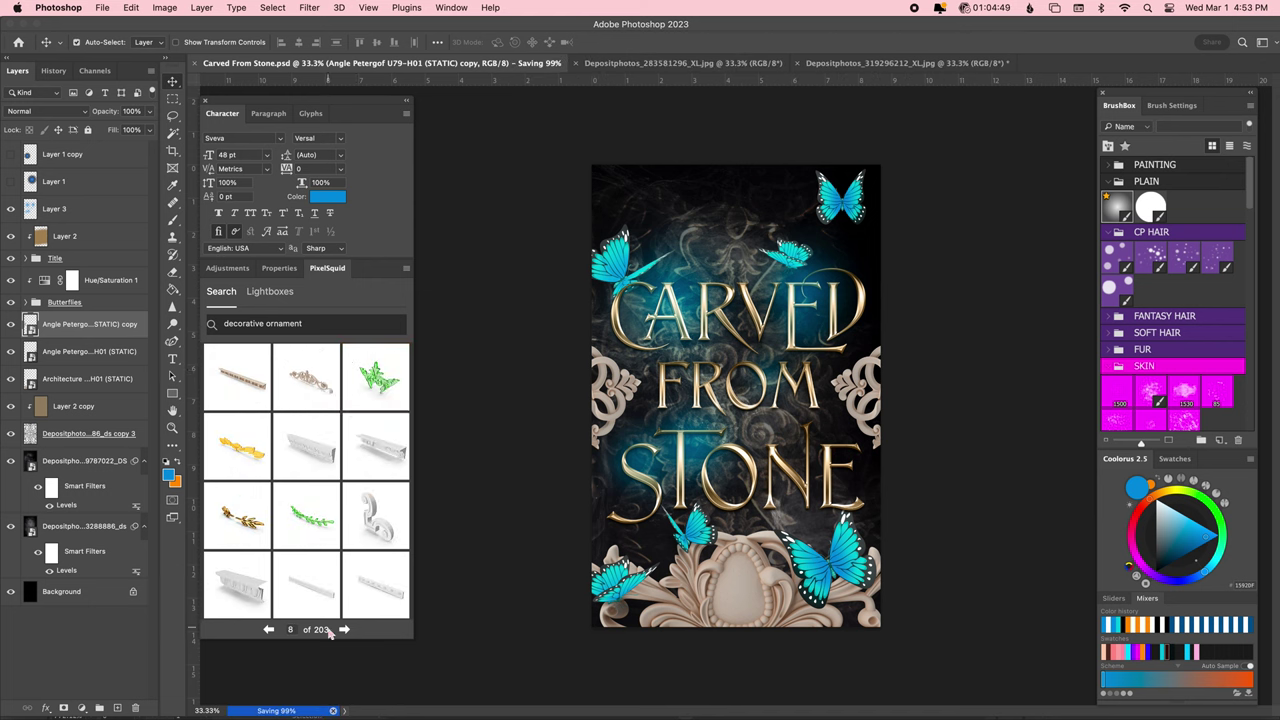
left_click(313, 387)
mouse_move(737, 400)
left_mouse_down()
mouse_move(929, 400)
mouse_move(914, 380)
left_mouse_up()
key("Return")
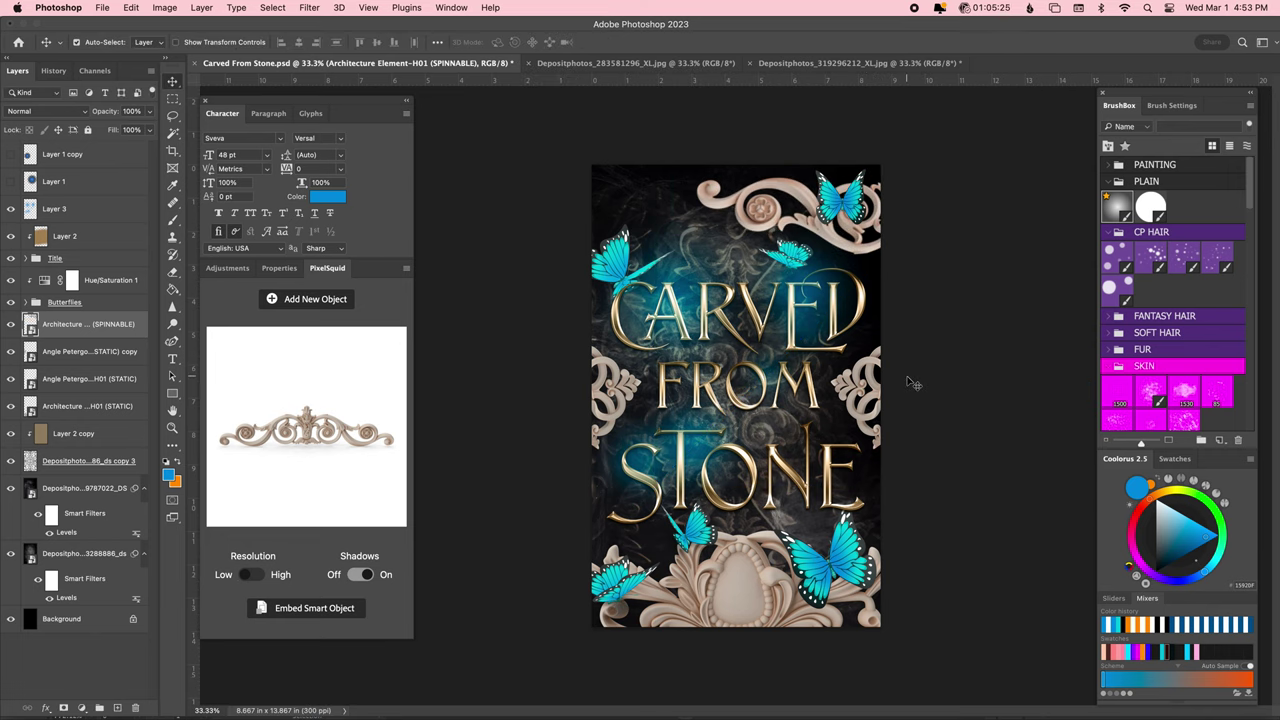
left_click(312, 606)
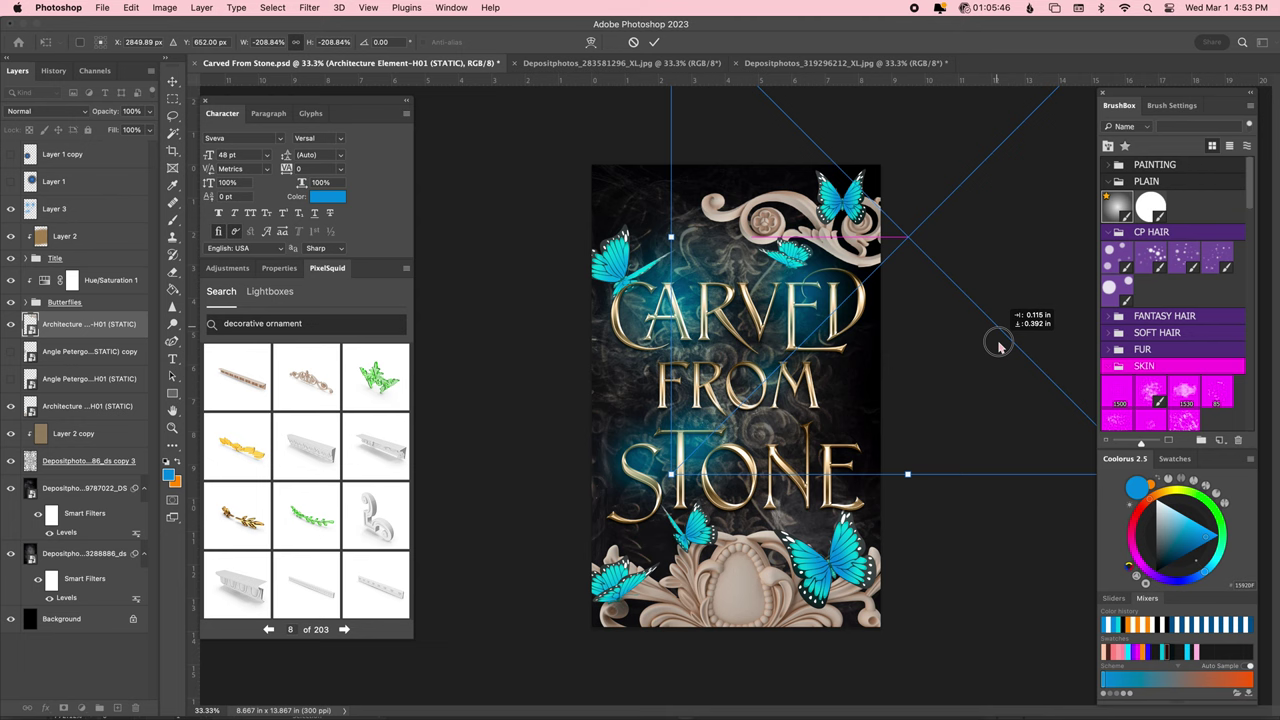
left_click_drag(998, 346, 982, 292)
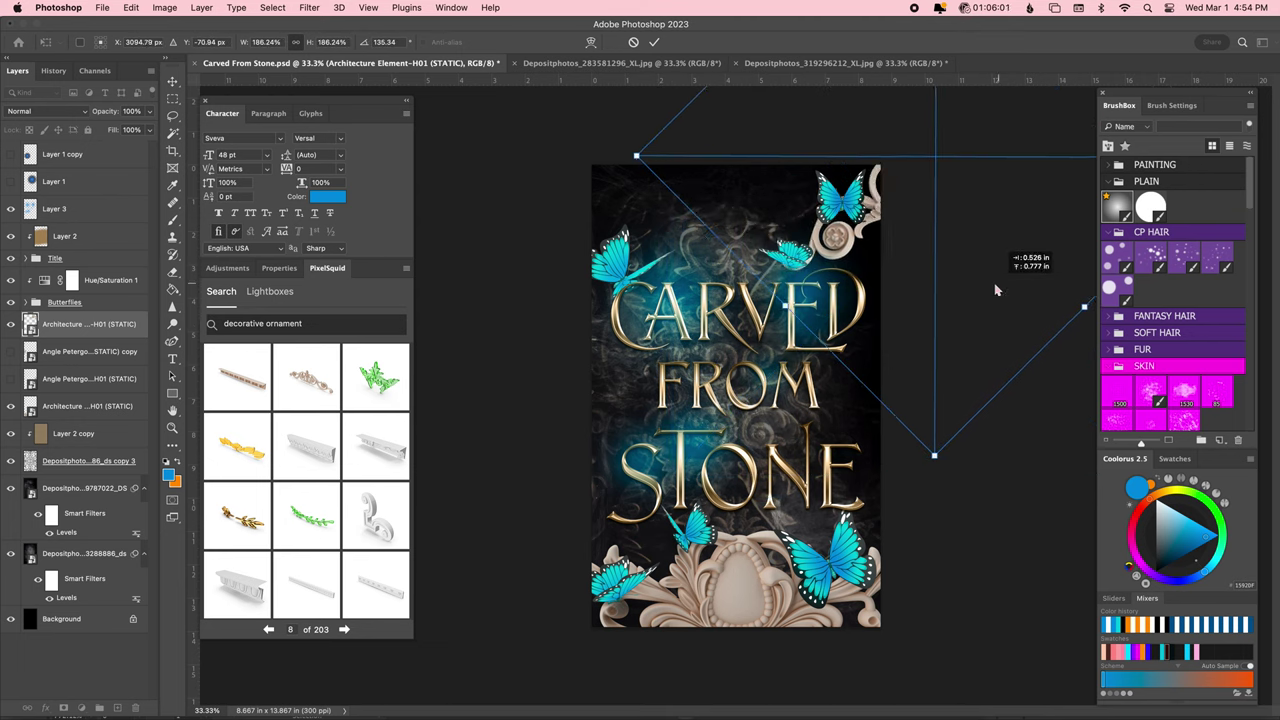
mouse_move(982, 292)
left_mouse_down()
mouse_move(986, 310)
mouse_move(940, 287)
left_mouse_up()
key("Return")
key("super+minus")
key("super+t")
Duplicate the top-right corner ornament and reshape the copy for another corner.
key("Return")
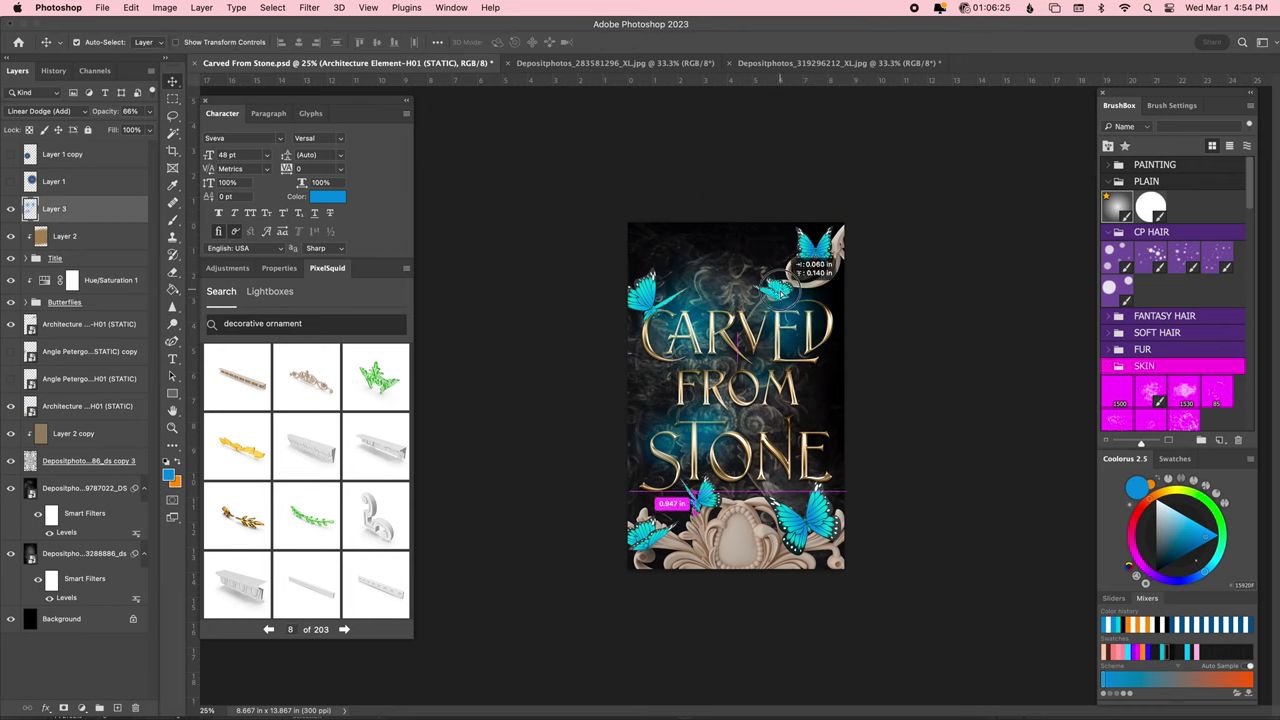
left_click(790, 290)
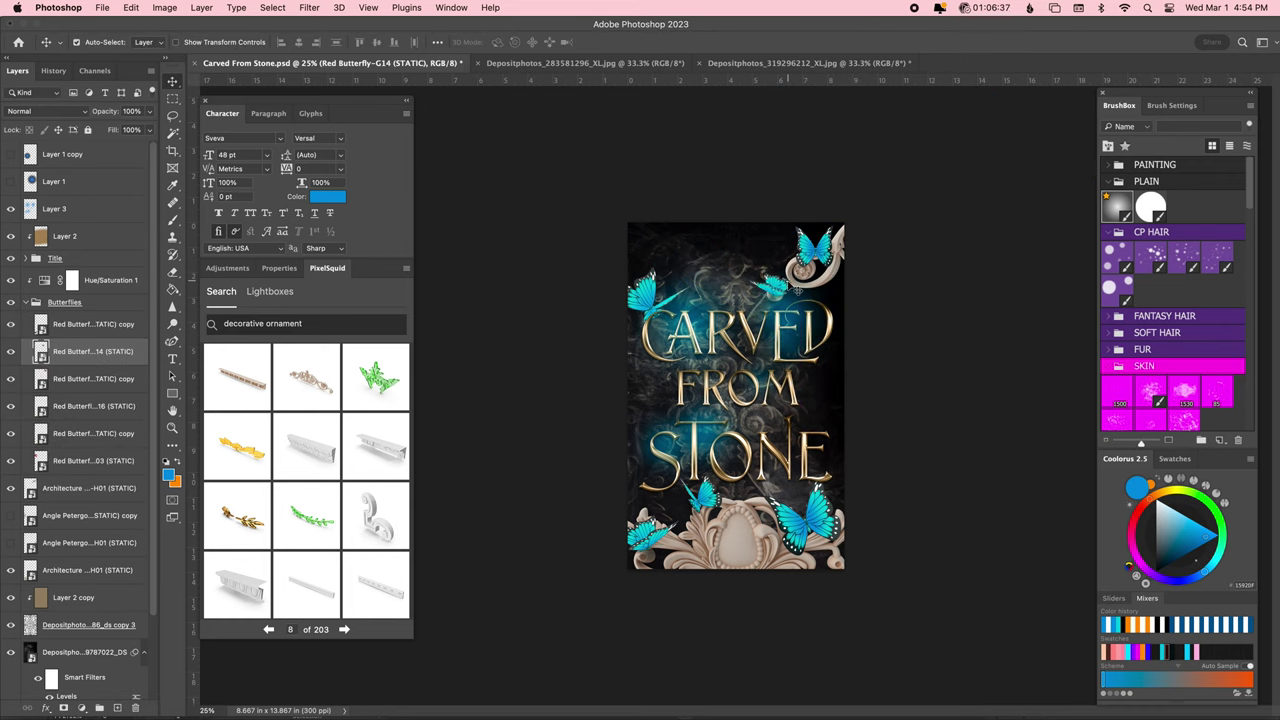
left_click(797, 289)
key("super+j")
key("super+t")
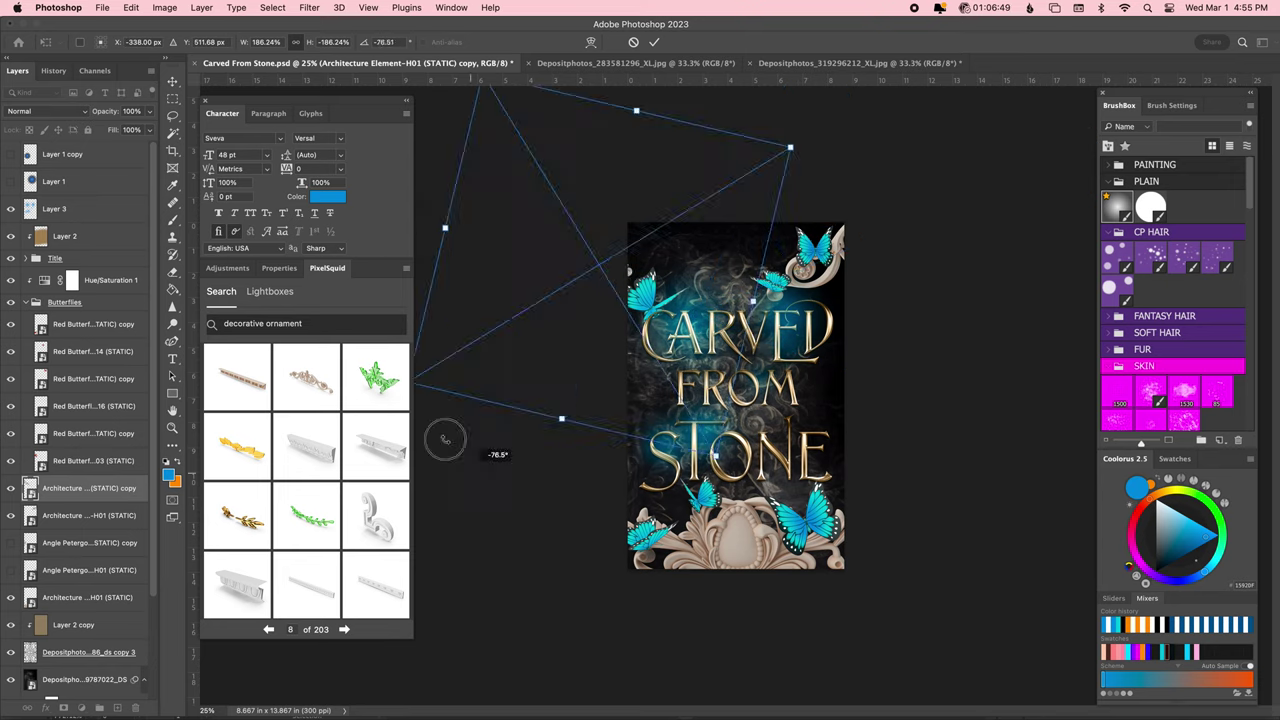
left_click_drag(797, 289, 585, 395)
left_click_drag(867, 518, 871, 366)
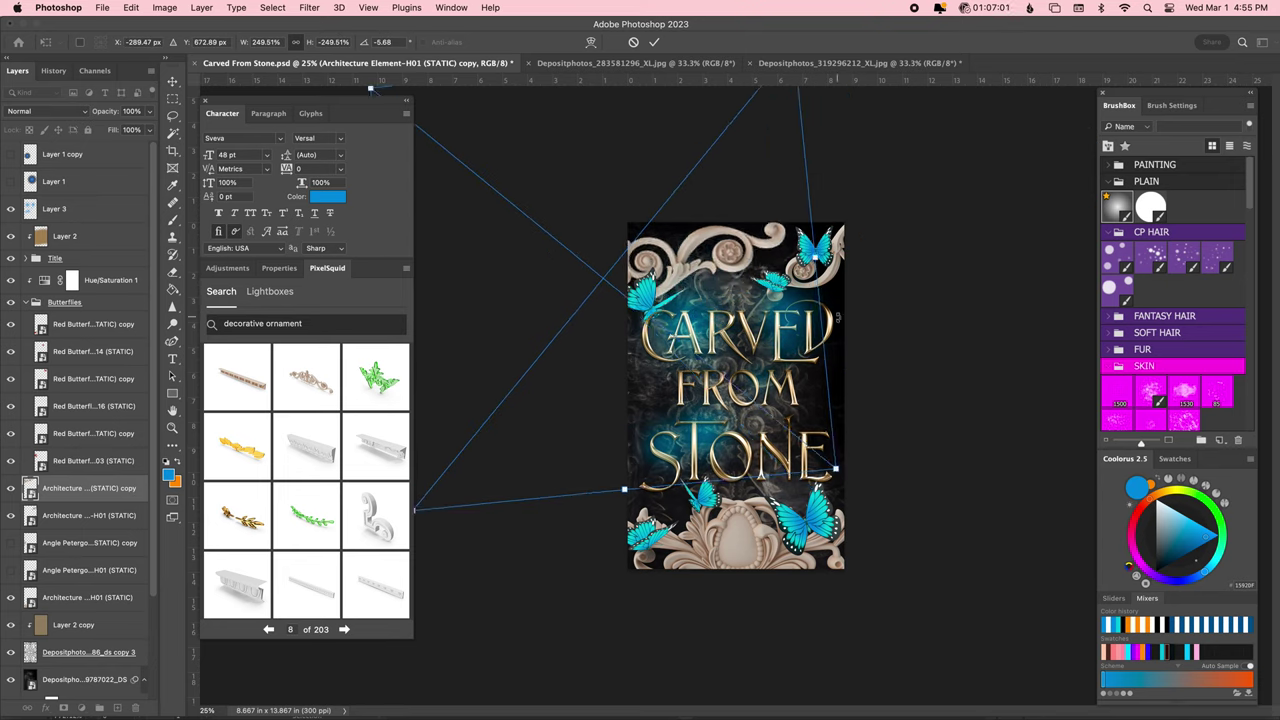
key("Return")
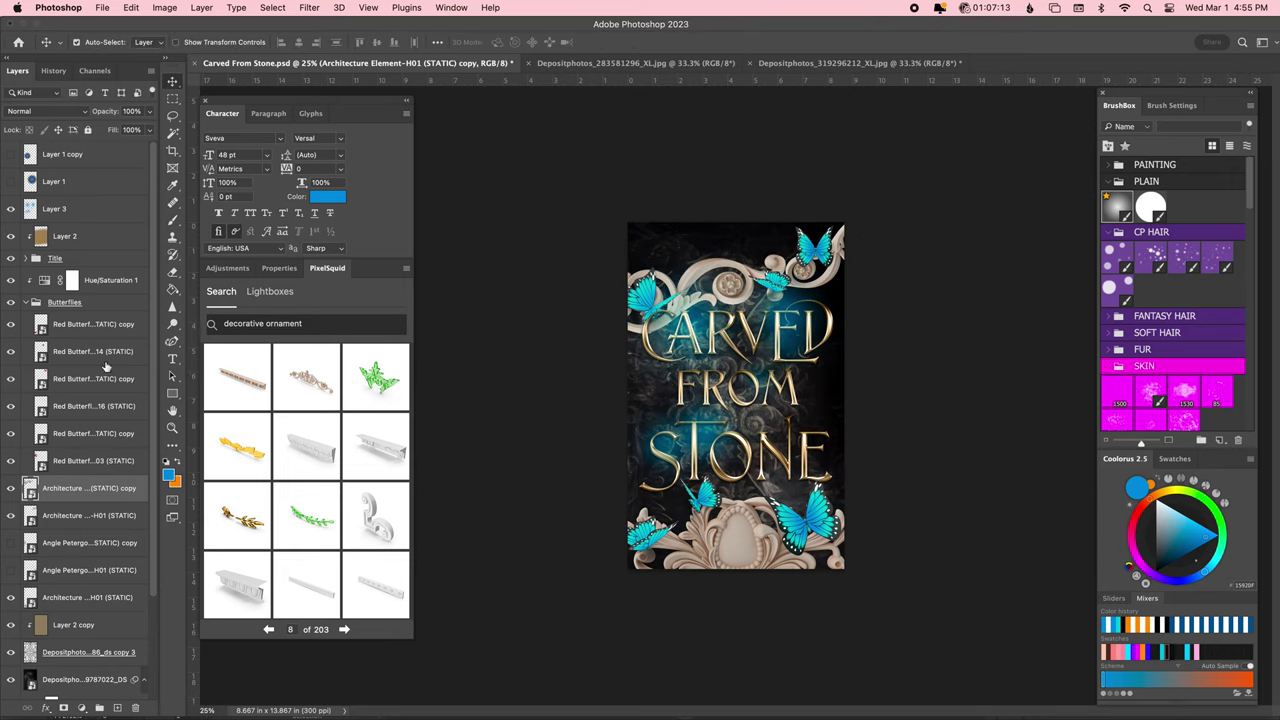
Duplicate the ornament again and rotate the copy onto the cover's right side.
left_click(648, 276)
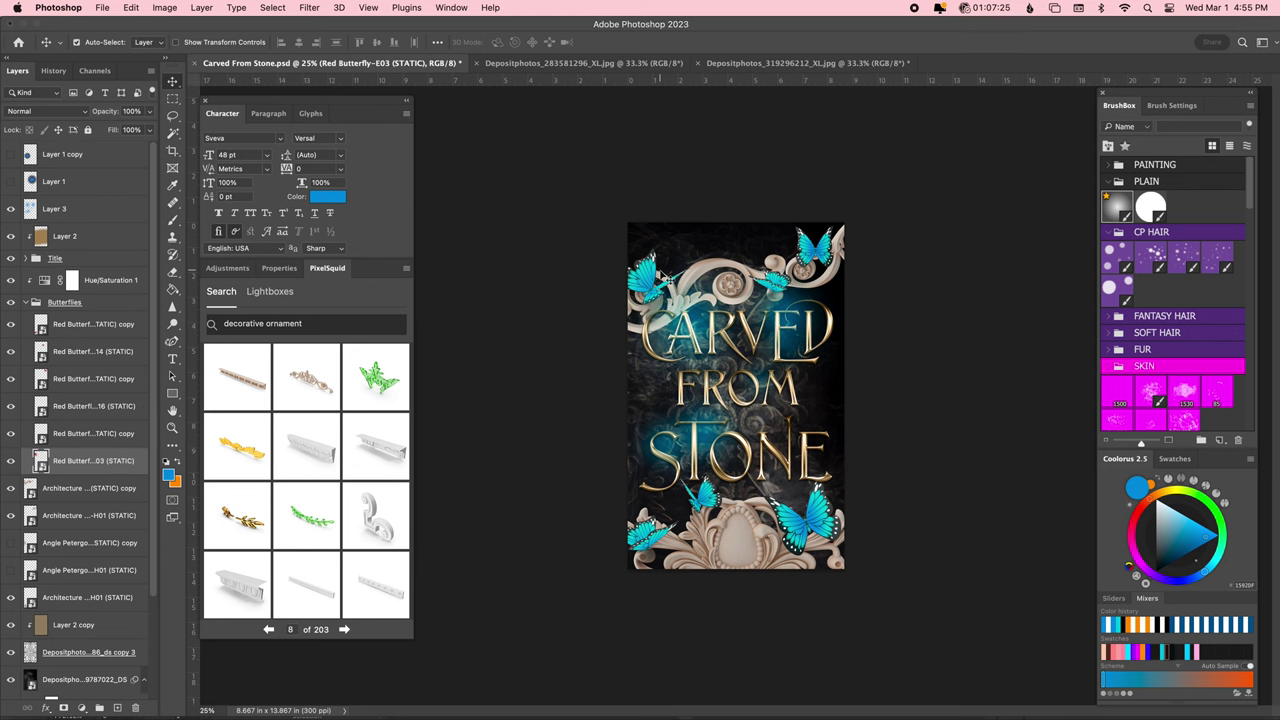
left_click(660, 277)
key("ctrl+j")
key("ctrl+t")
mouse_move(830, 180)
left_mouse_down()
mouse_move(980, 314)
mouse_move(857, 309)
mouse_move(986, 371)
mouse_move(923, 406)
mouse_move(1020, 413)
left_mouse_up()
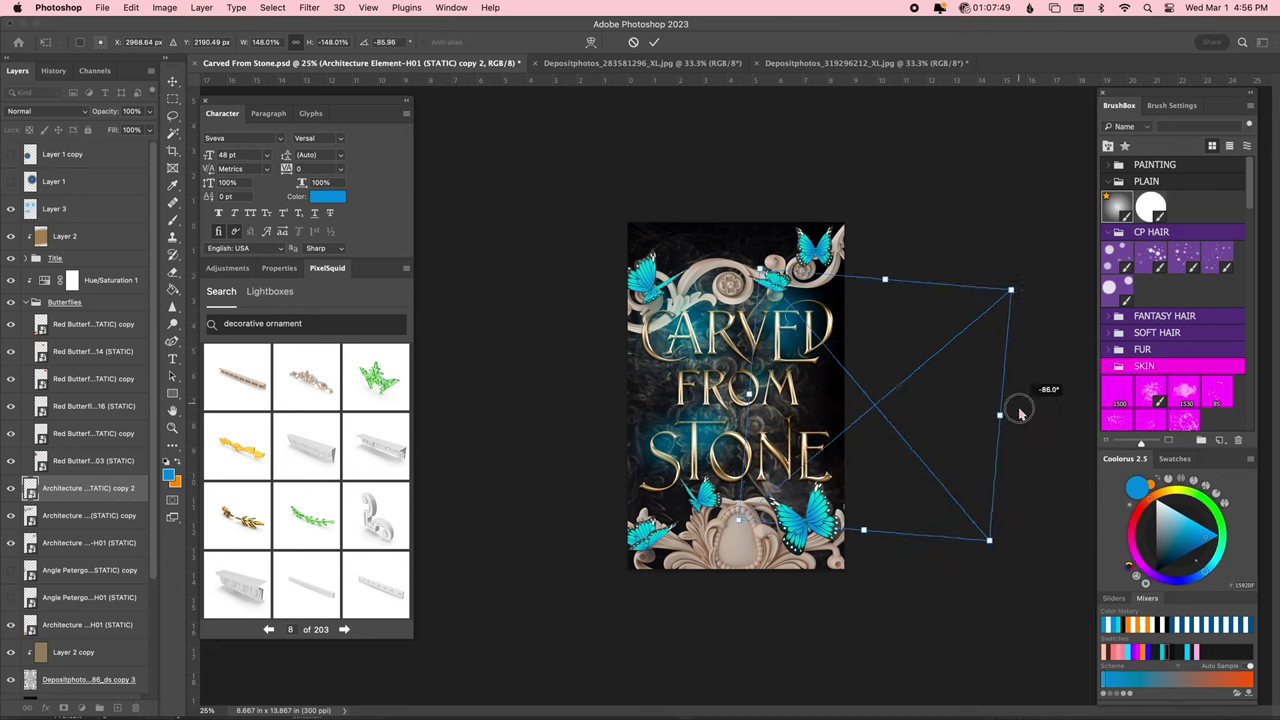
key("Return")
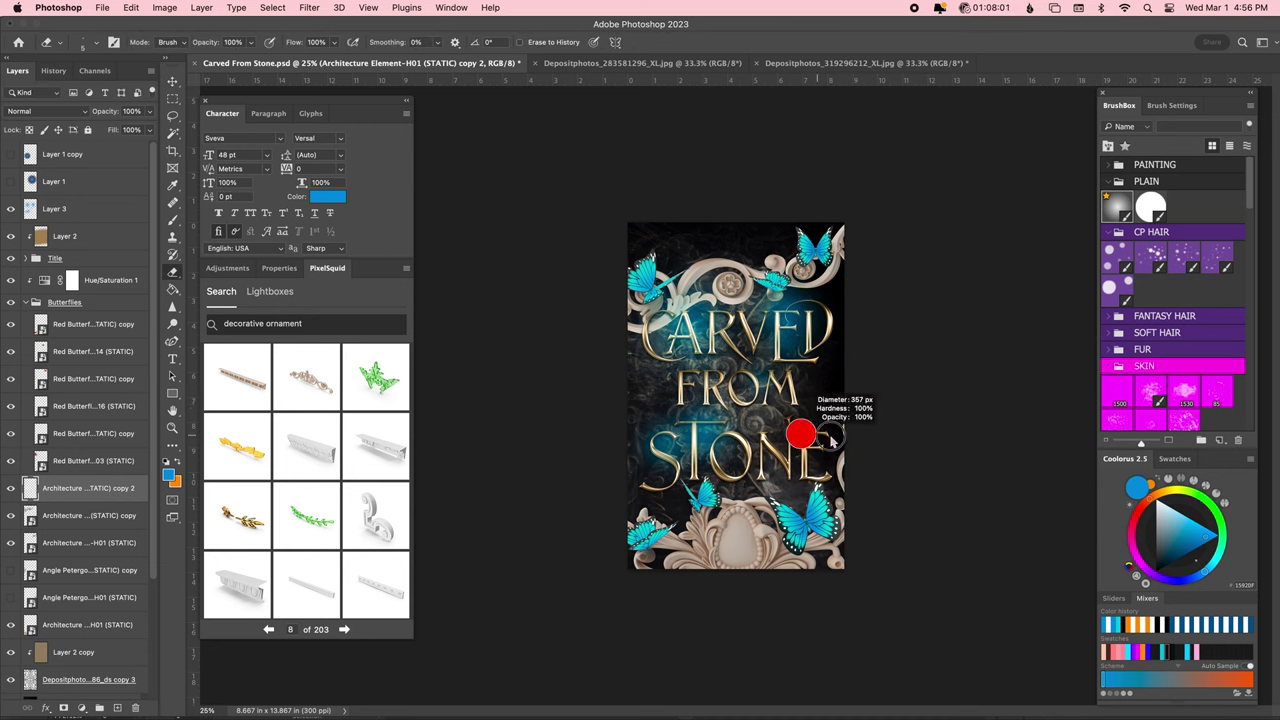
Move another rotated ornament copy to the left side and enlarge the eraser brush.
key("ctrl+j")
key("ctrl+t")
left_click_drag(543, 471, 585, 505)
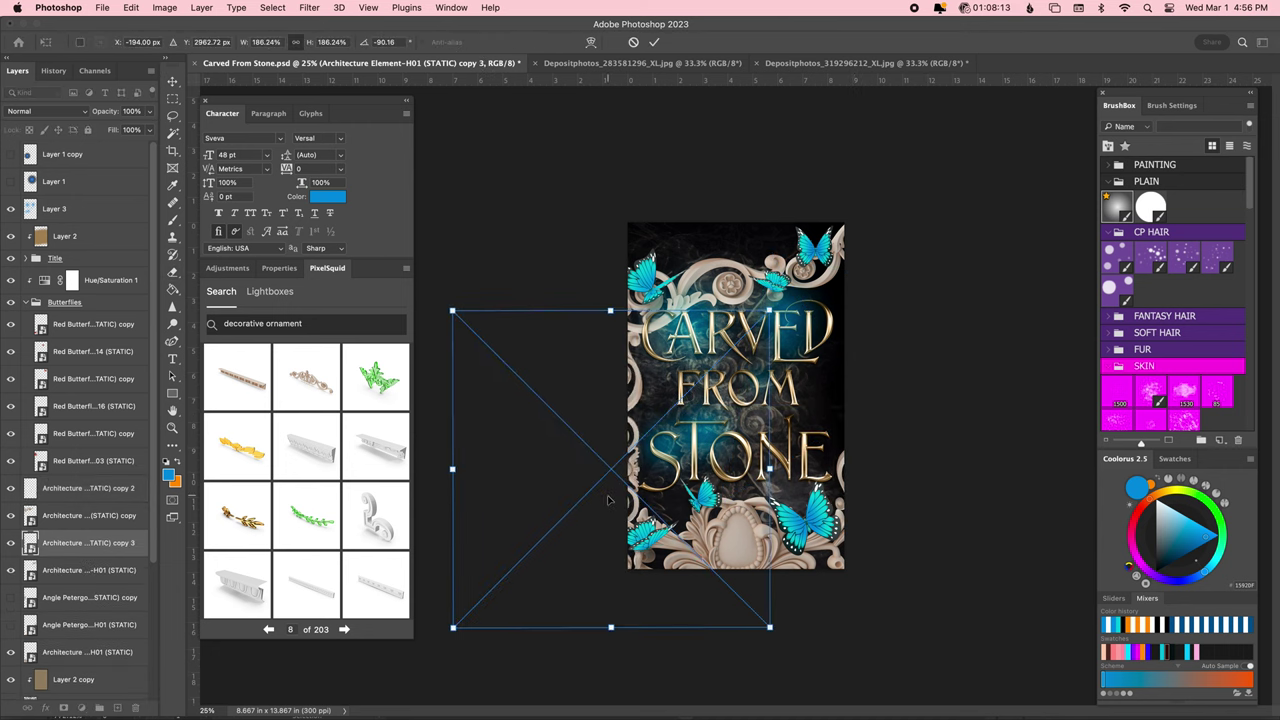
key("e")
key("Return")
left_click_drag(662, 457, 688, 432)
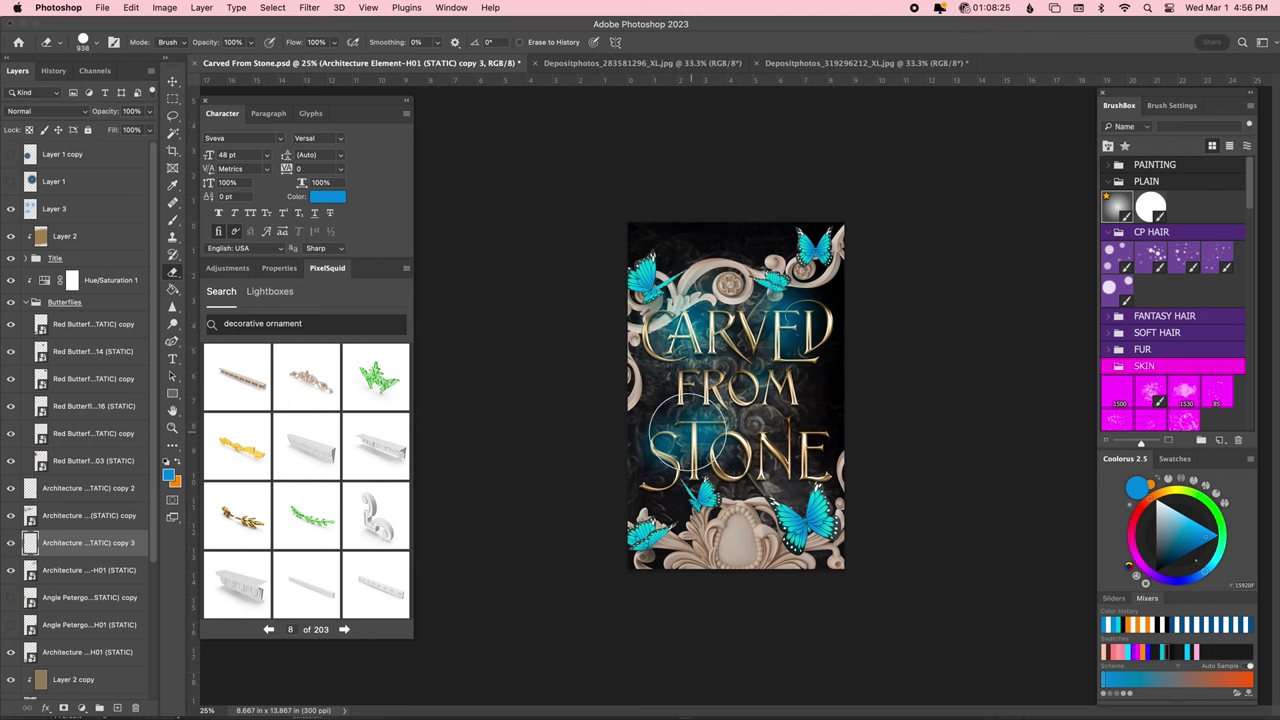
Position a fourth copy along the top-right edge, erase its overlap, and rescale it.
key("ctrl+j")
key("ctrl+t")
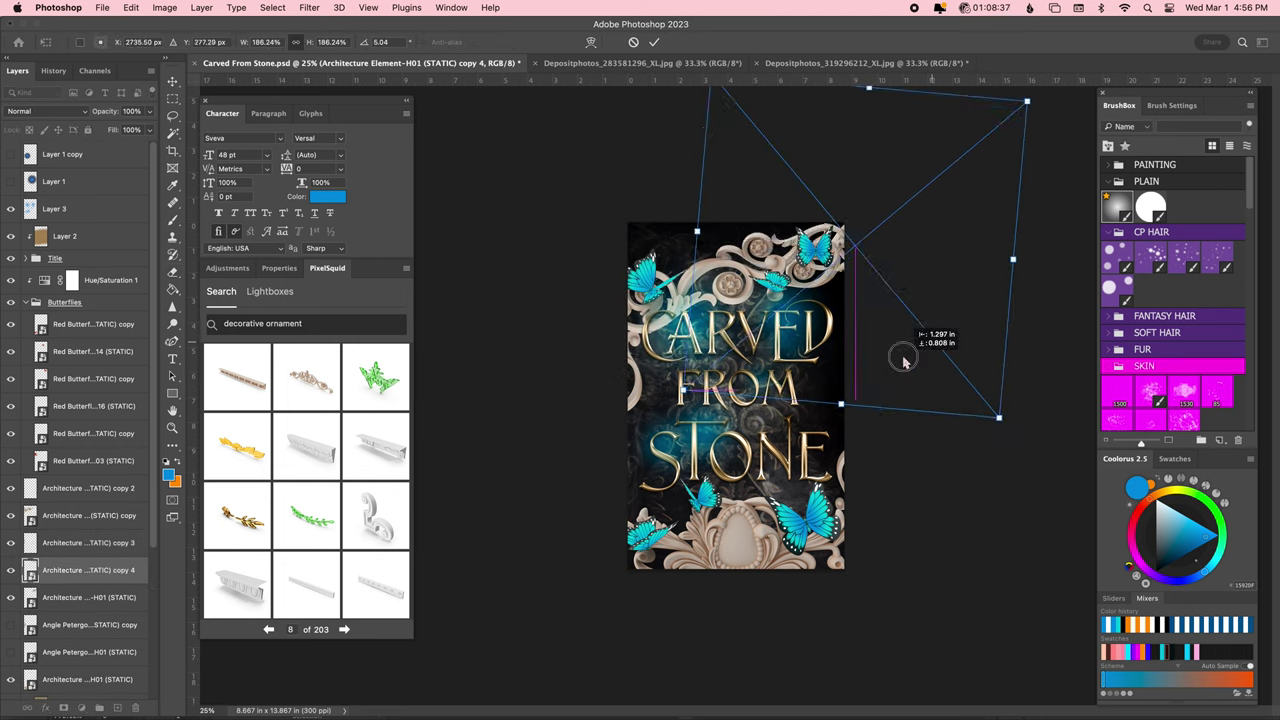
left_click_drag(900, 357, 857, 294)
key("Return")
left_click(778, 243)
key("Return")
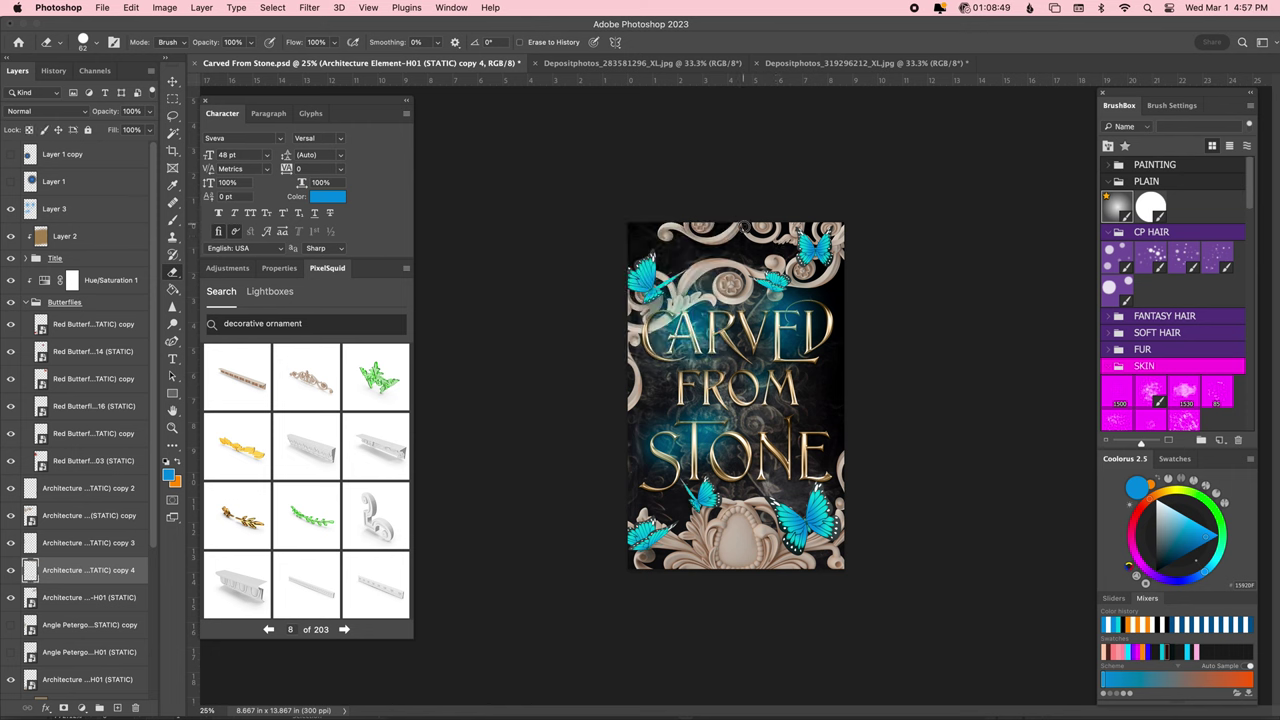
key("ctrl+t")
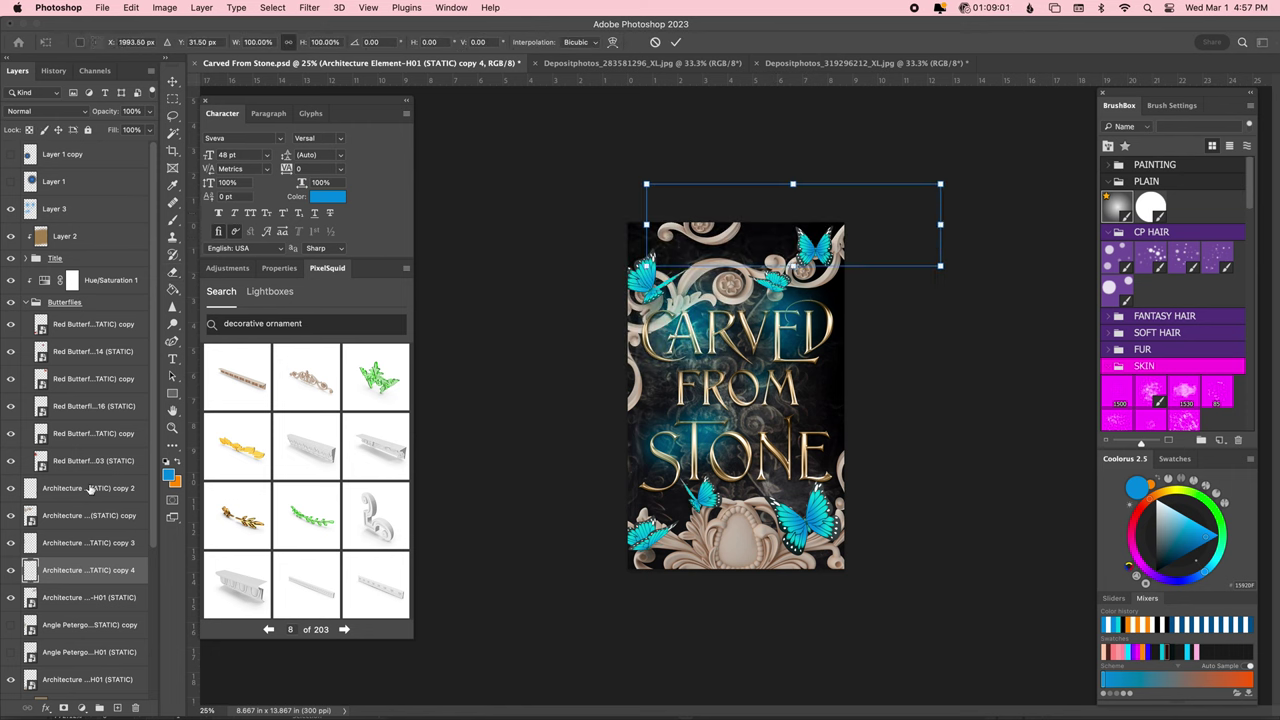
left_click_drag(943, 228, 1005, 212)
left_click_drag(749, 243, 846, 243)
key("Return")
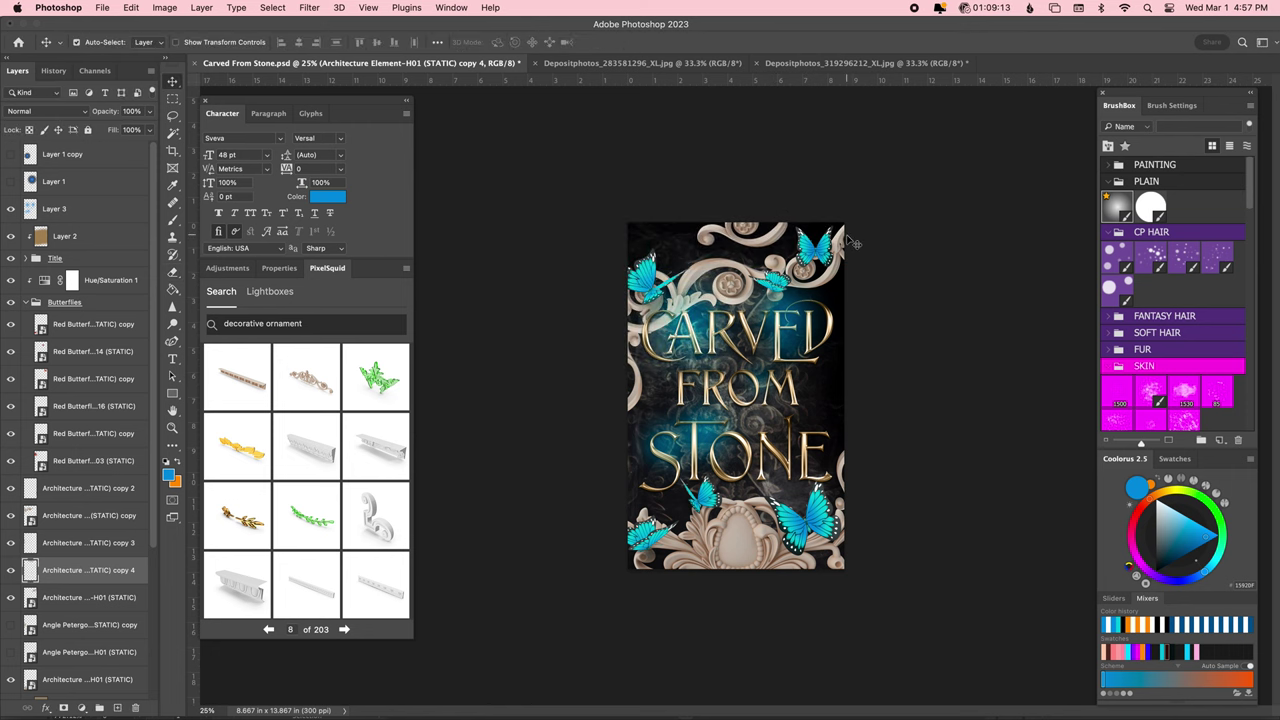
Add one more distorted ornament copy, merge all copies into one layer, and save.
key("ctrl+j")
key("ctrl+t")
mouse_move(986, 366)
left_mouse_down()
mouse_move(920, 514)
mouse_move(878, 462)
left_mouse_up()
key("Return")
left_click(20, 487, "shift")
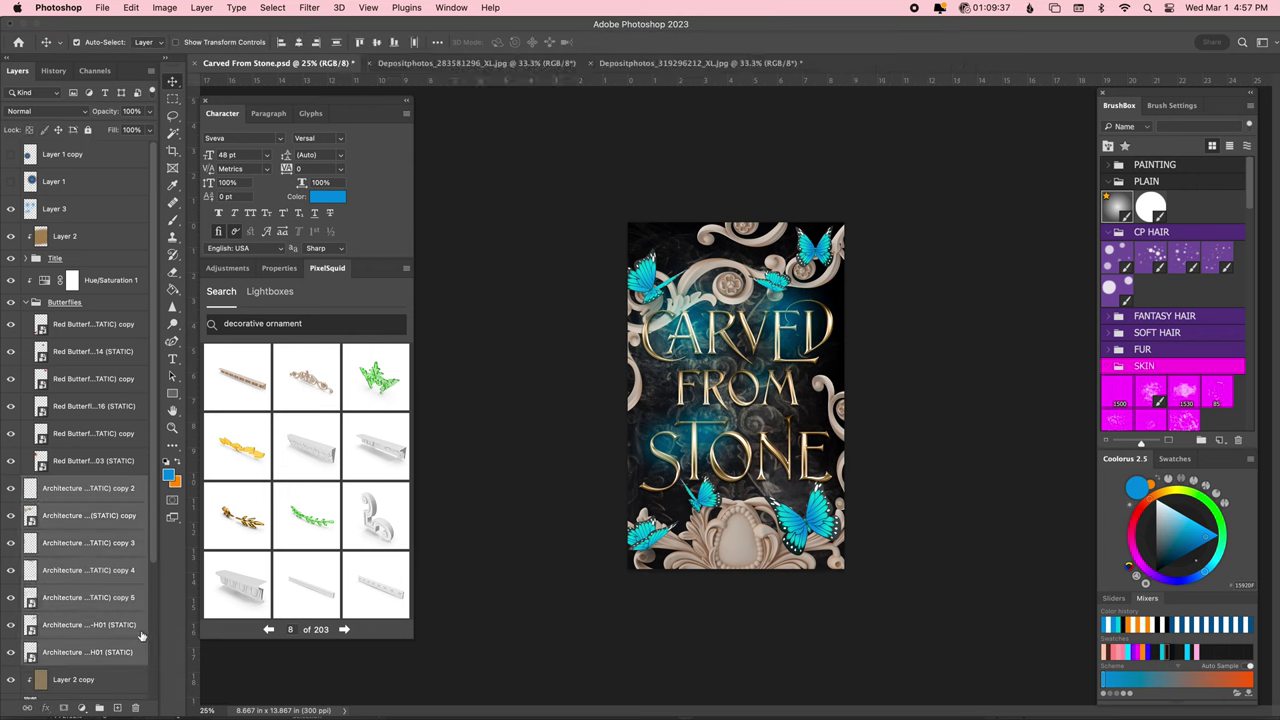
key("ctrl+e")
key("ctrl+equal")
key("ctrl+s")
Collapse the Butterflies group and select the merged ornament layer, moving it up the stack.
left_click(85, 635)
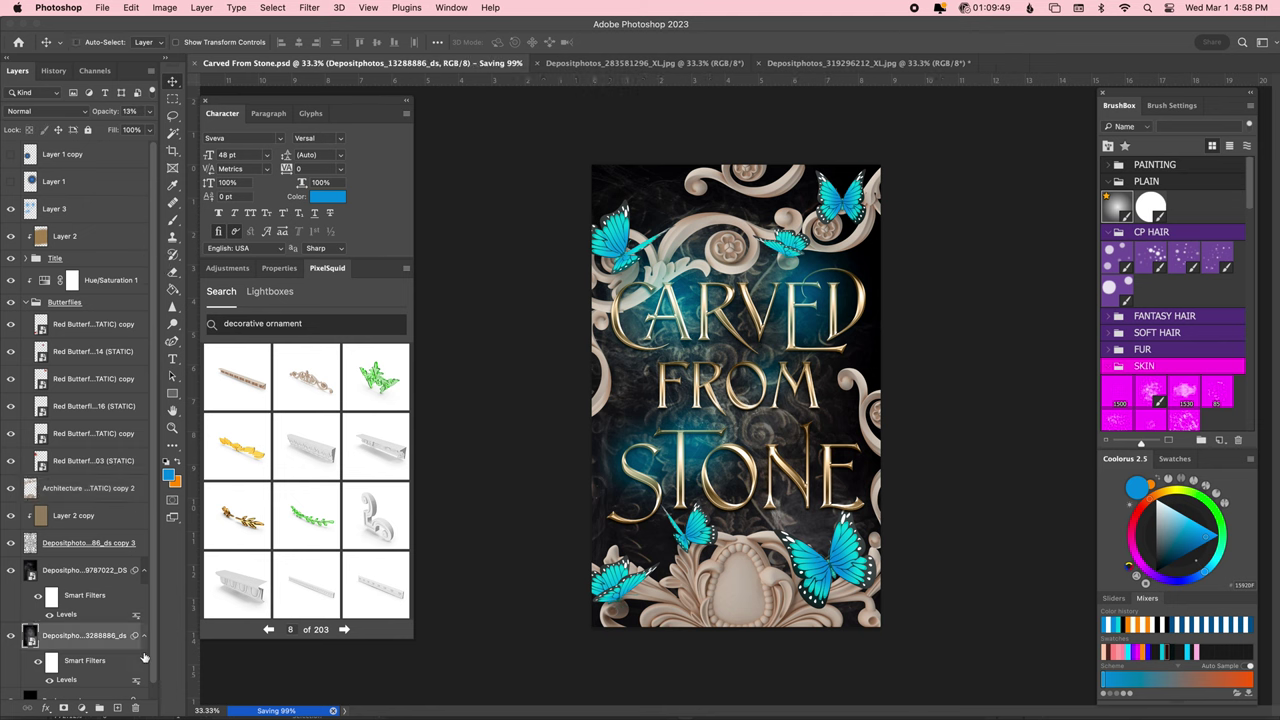
left_click(85, 488)
left_click(25, 302)
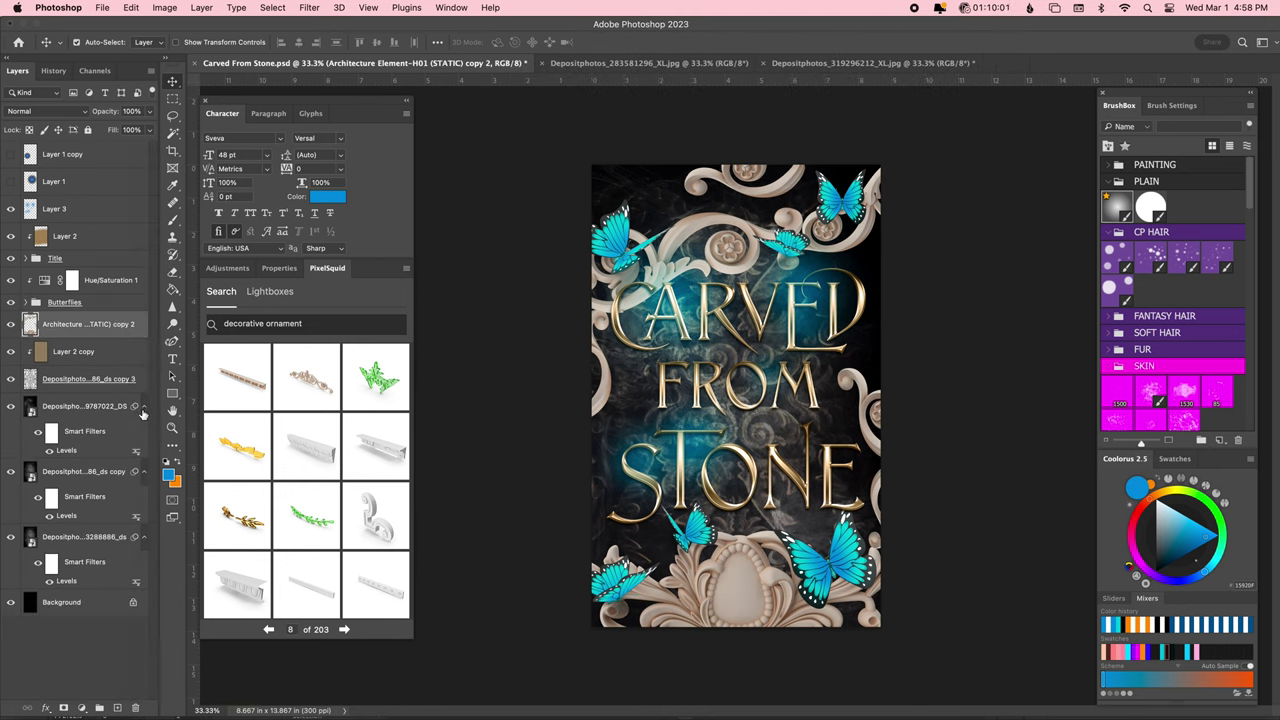
key("ctrl+Up")
Brush soft black shadows around CARVED, FROM and the lower-right butterfly.
left_click(195, 187)
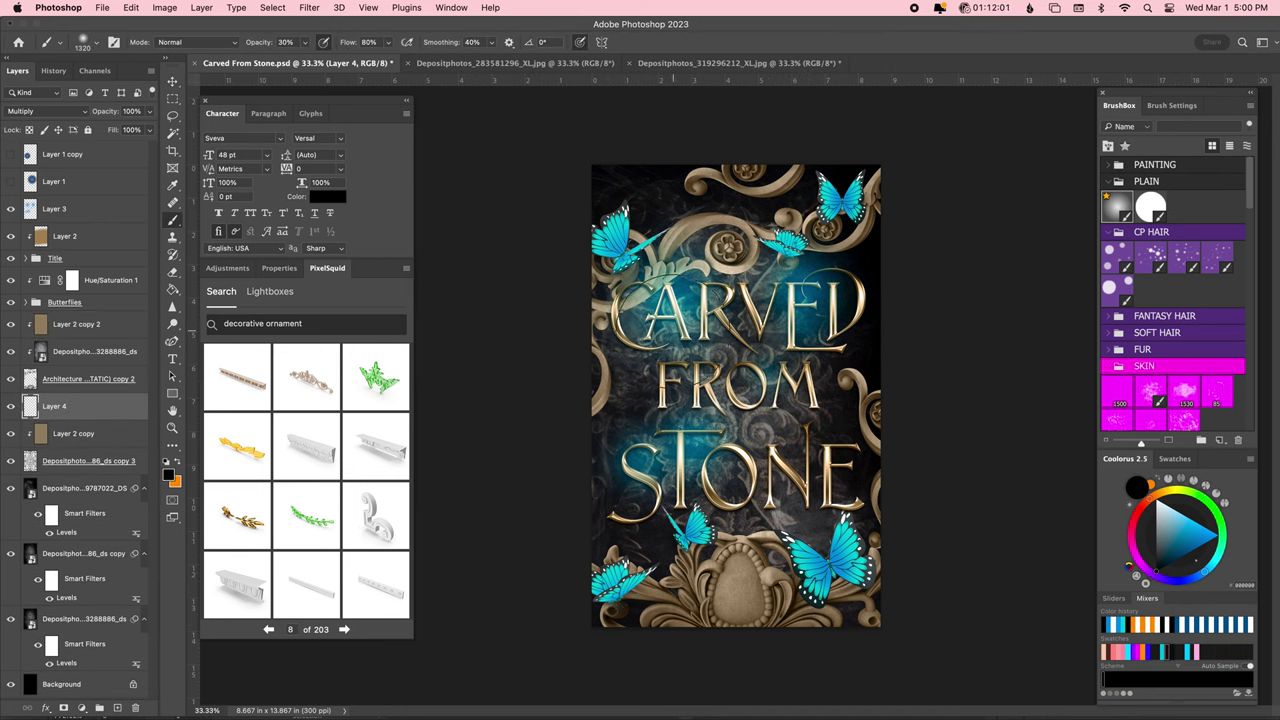
left_click_drag(669, 329, 815, 380)
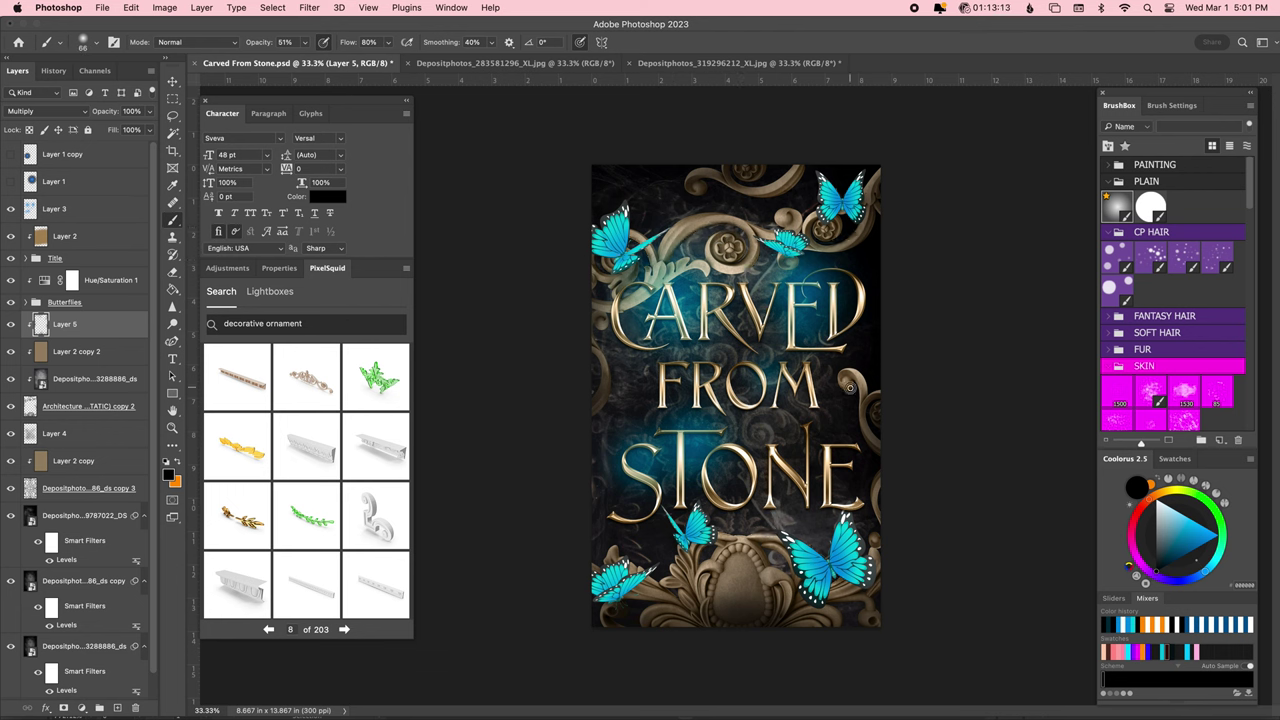
left_click(117, 707)
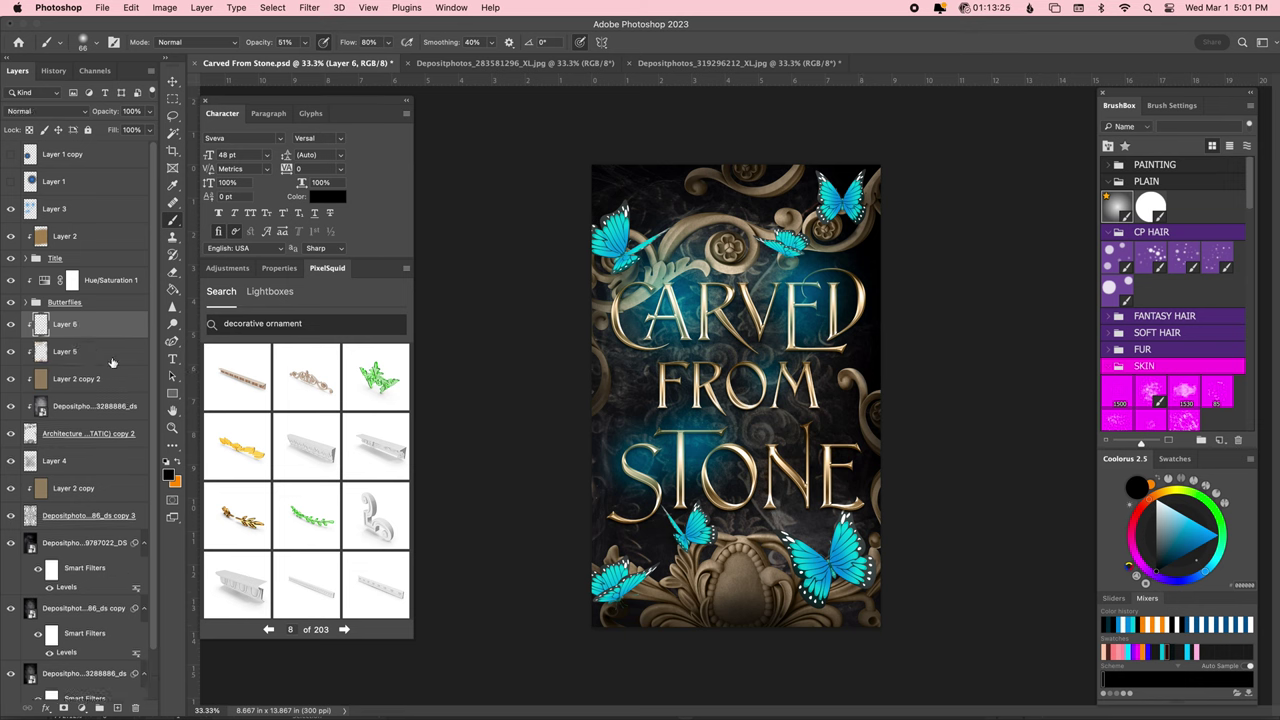
left_click(90, 350)
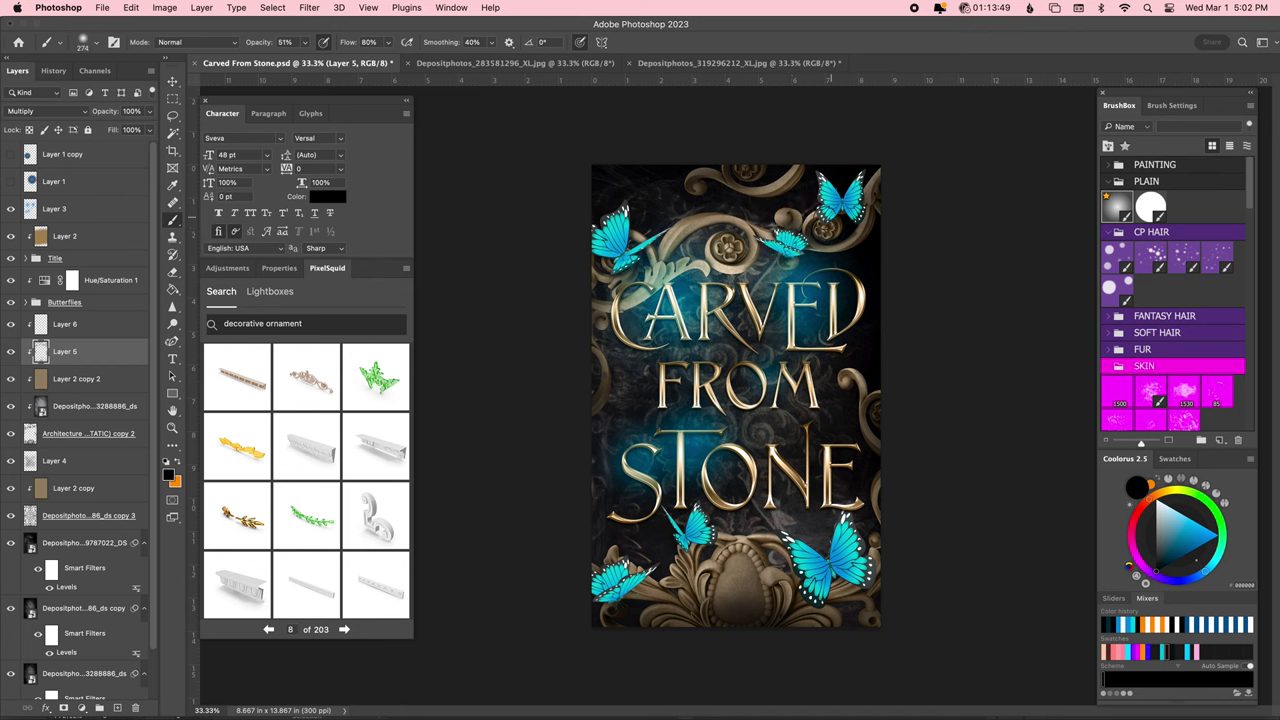
left_click_drag(829, 214, 831, 225)
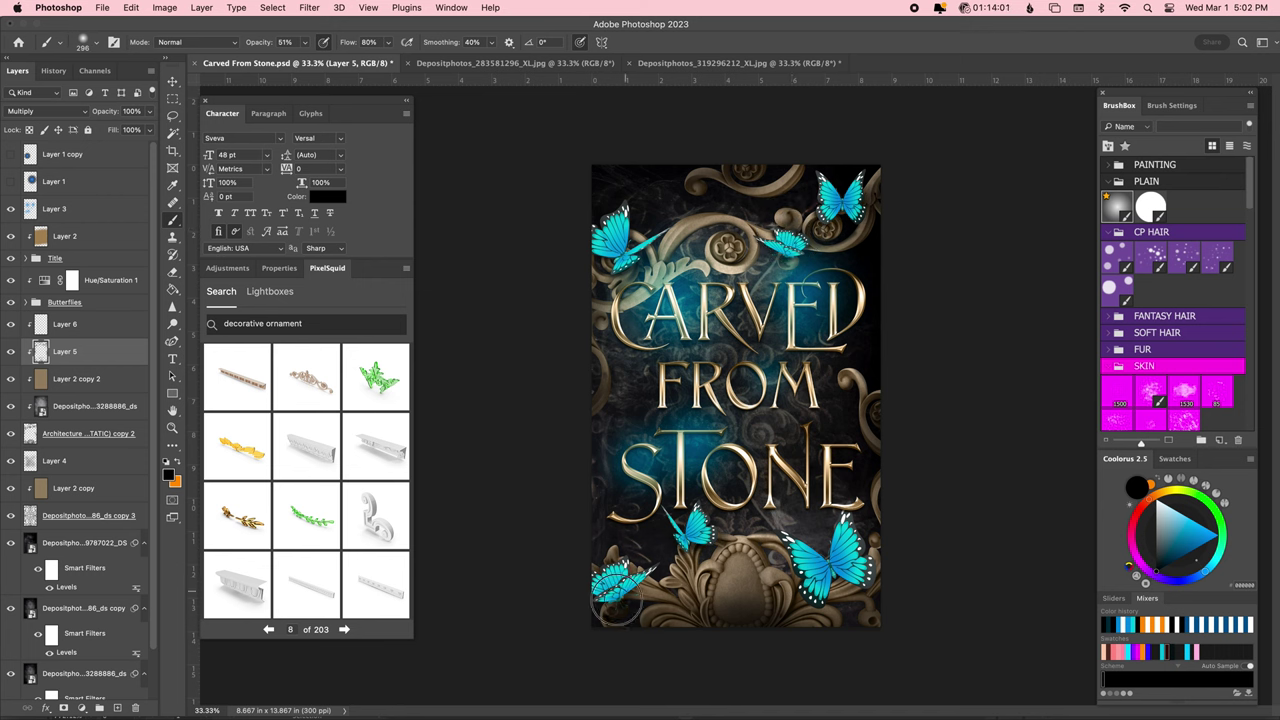
left_click_drag(836, 582, 838, 588)
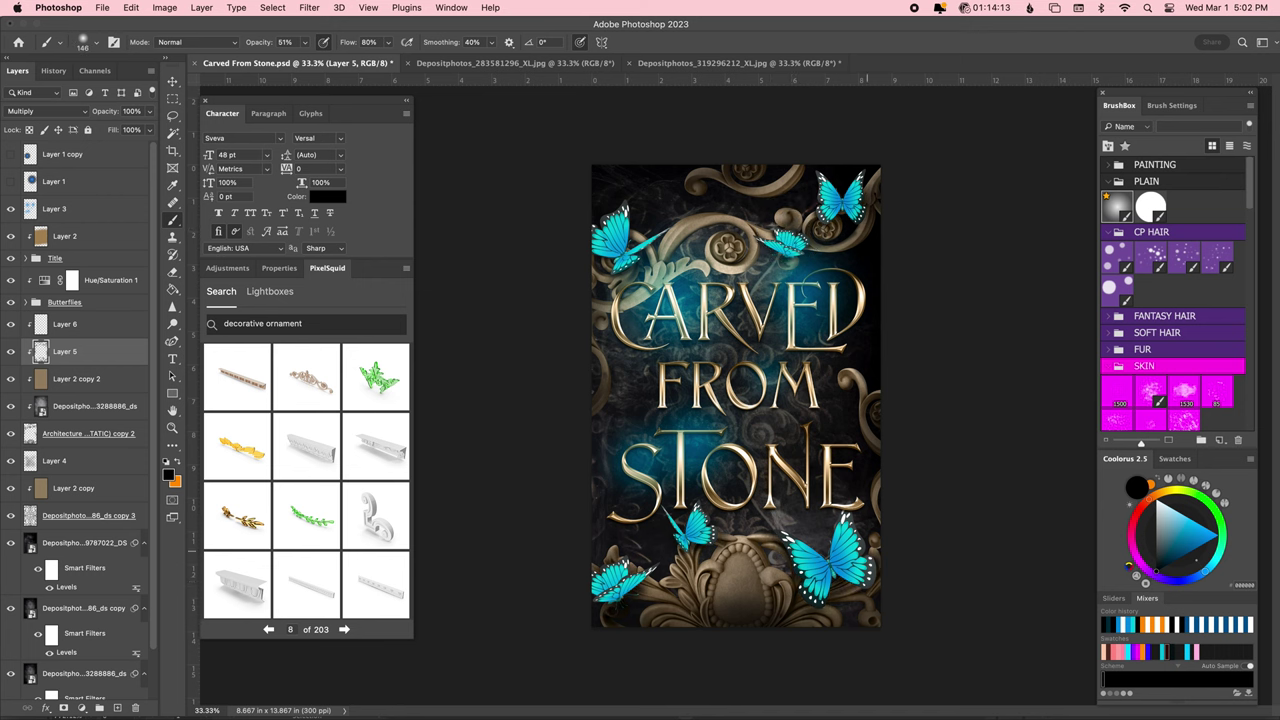
Save, then set the new glow layer to Linear Dodge with white paint.
key("ctrl+s")
key("alt+bracketright")
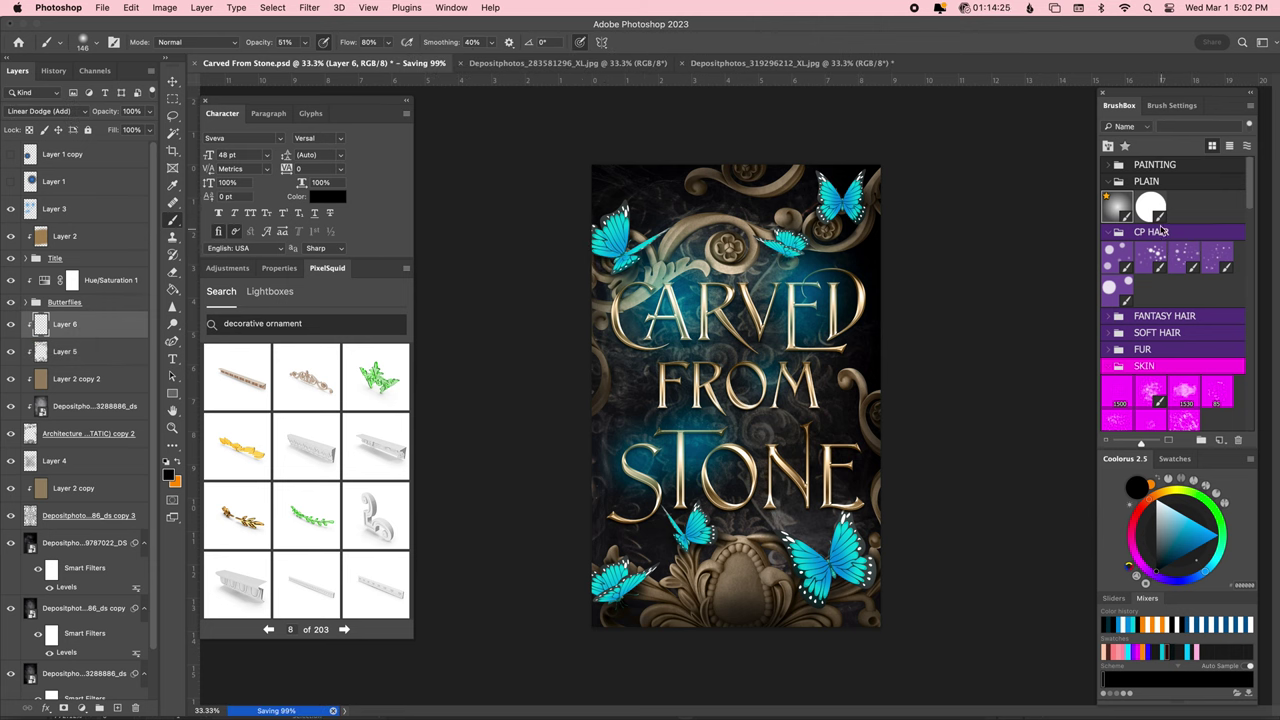
key("x")
key("0")
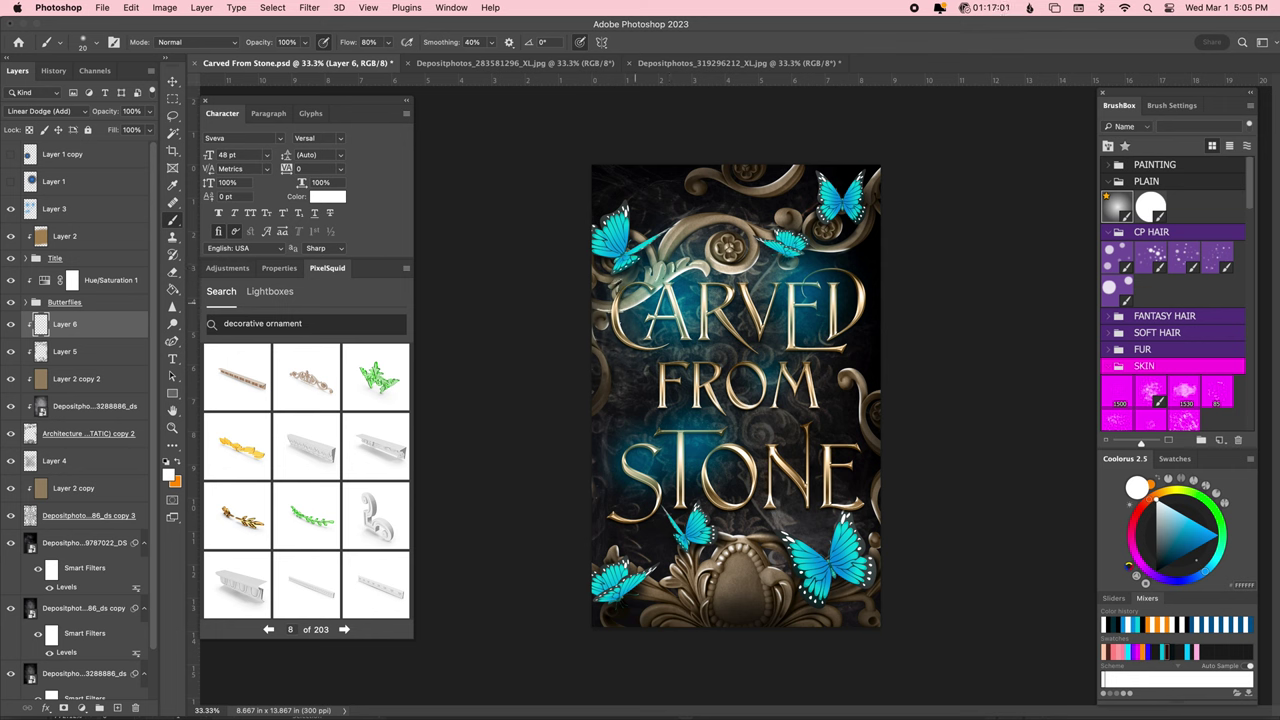
Add the AUTHOR NAME text in Cinzel with tracking 200.
key("ctrl+s")
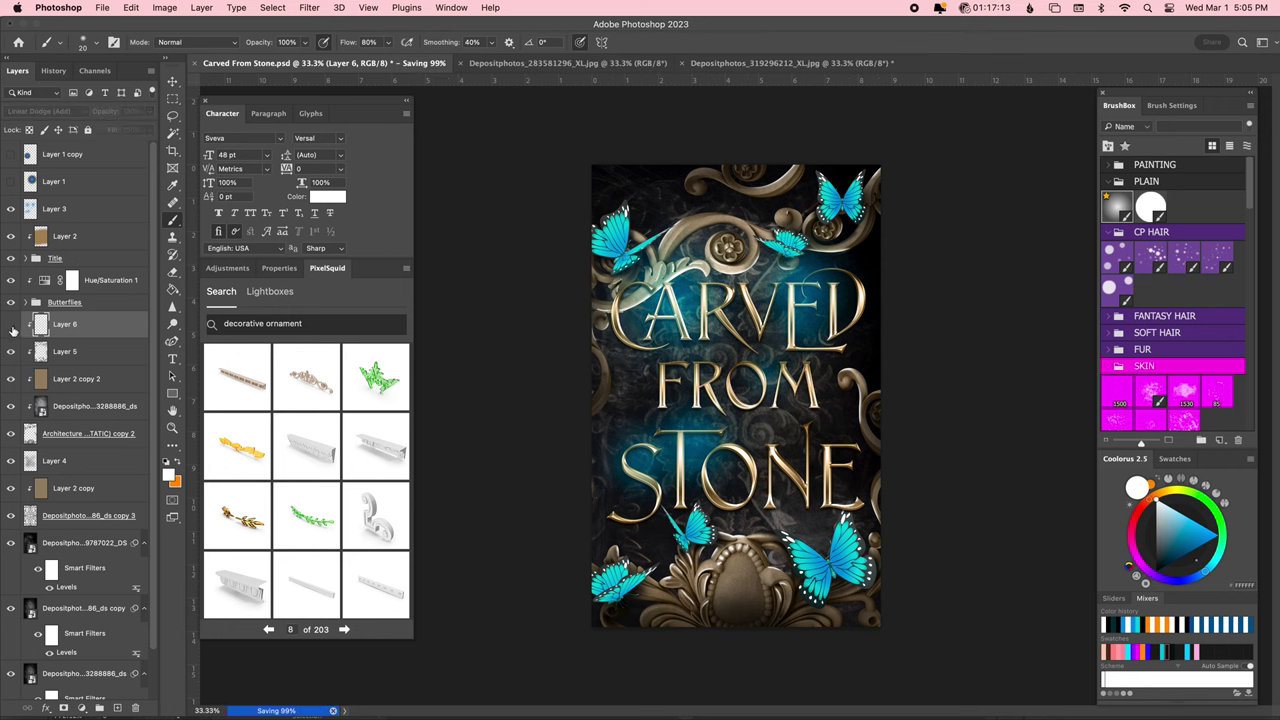
left_click(70, 280)
key("t")
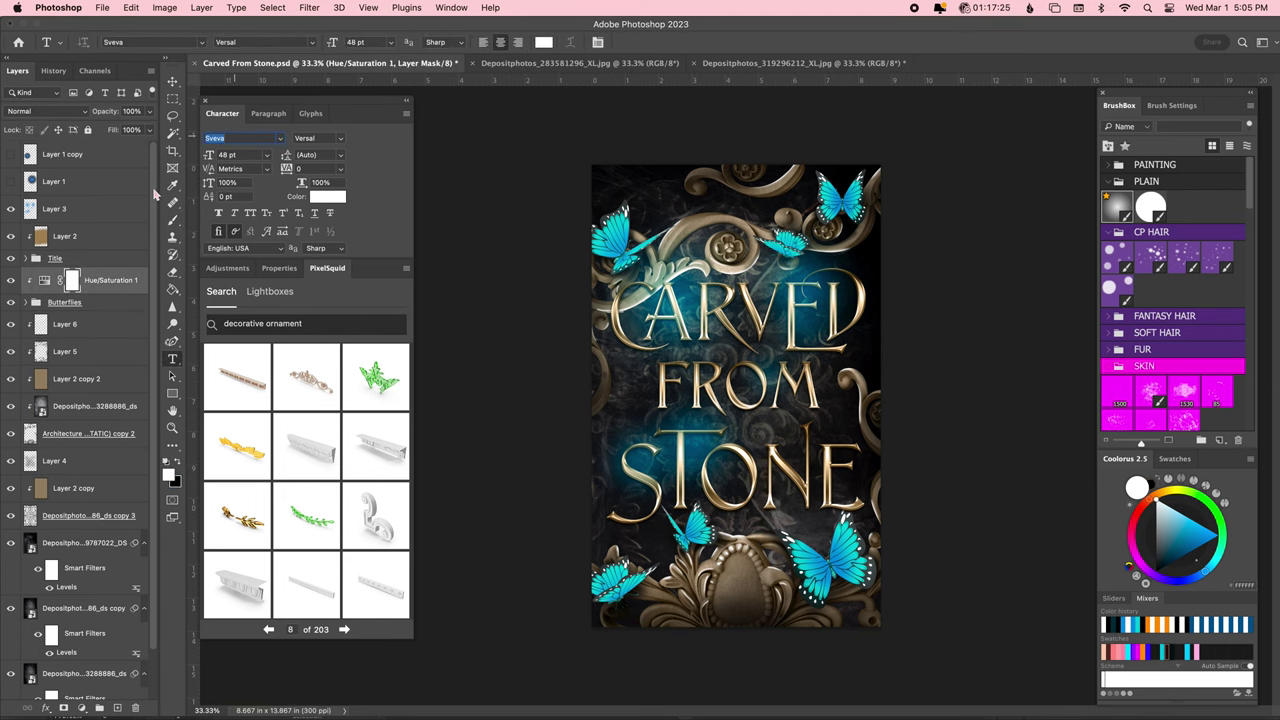
type("MasculineAUTHOR NAME")
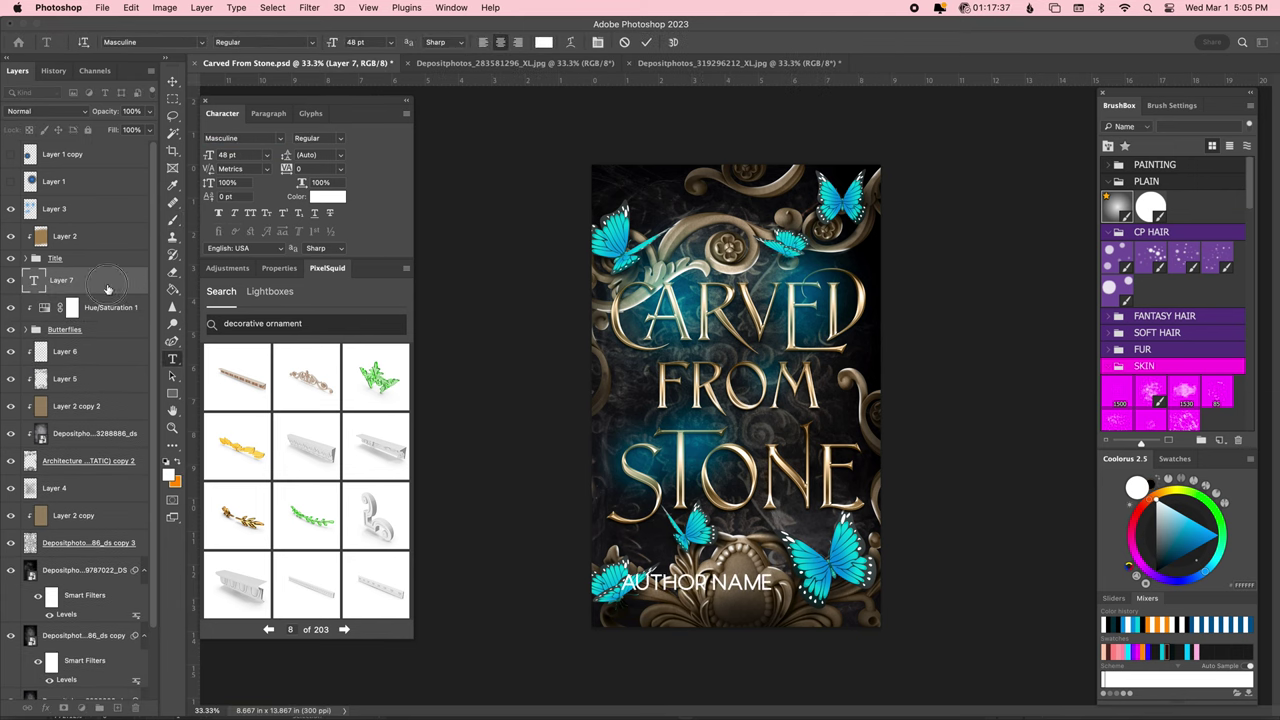
left_click(340, 168)
left_click(240, 137)
left_click(260, 300)
key("v")
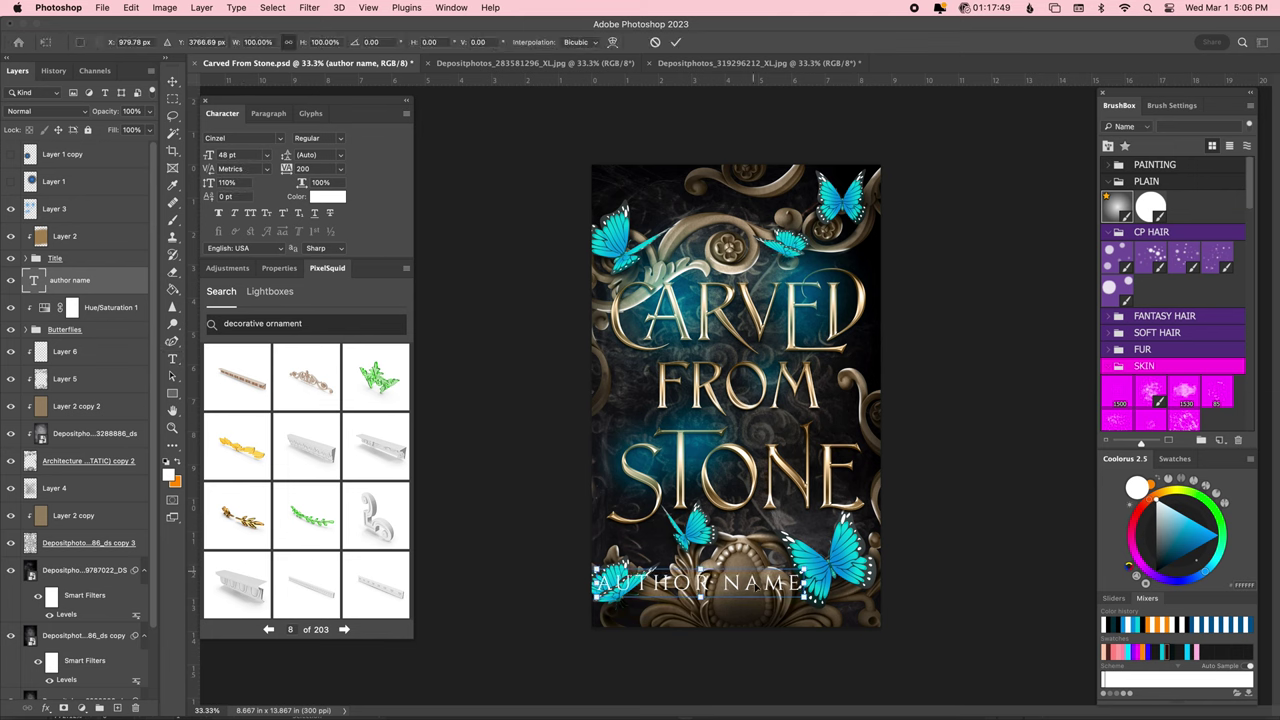
Centre the author name along the cover's bottom edge and reselect its layer.
left_click_drag(762, 614, 800, 631)
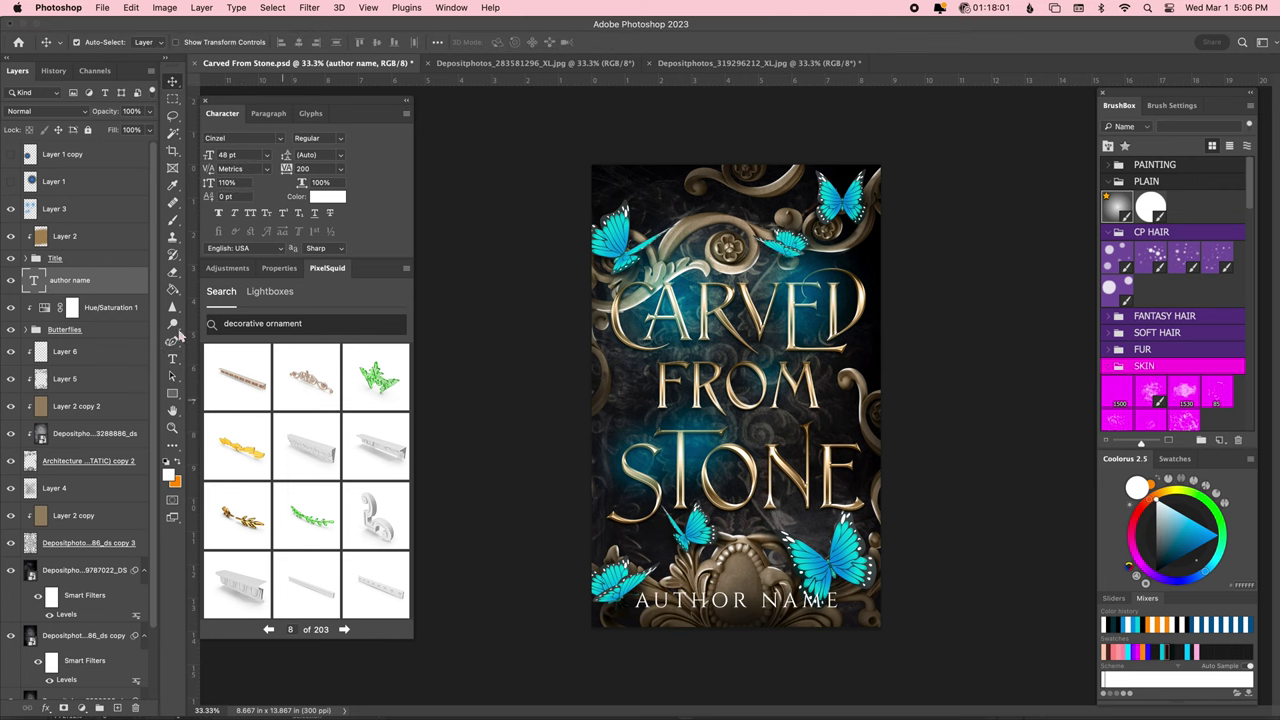
left_click(64, 329)
left_click(25, 329)
left_click(90, 460)
left_click(90, 433)
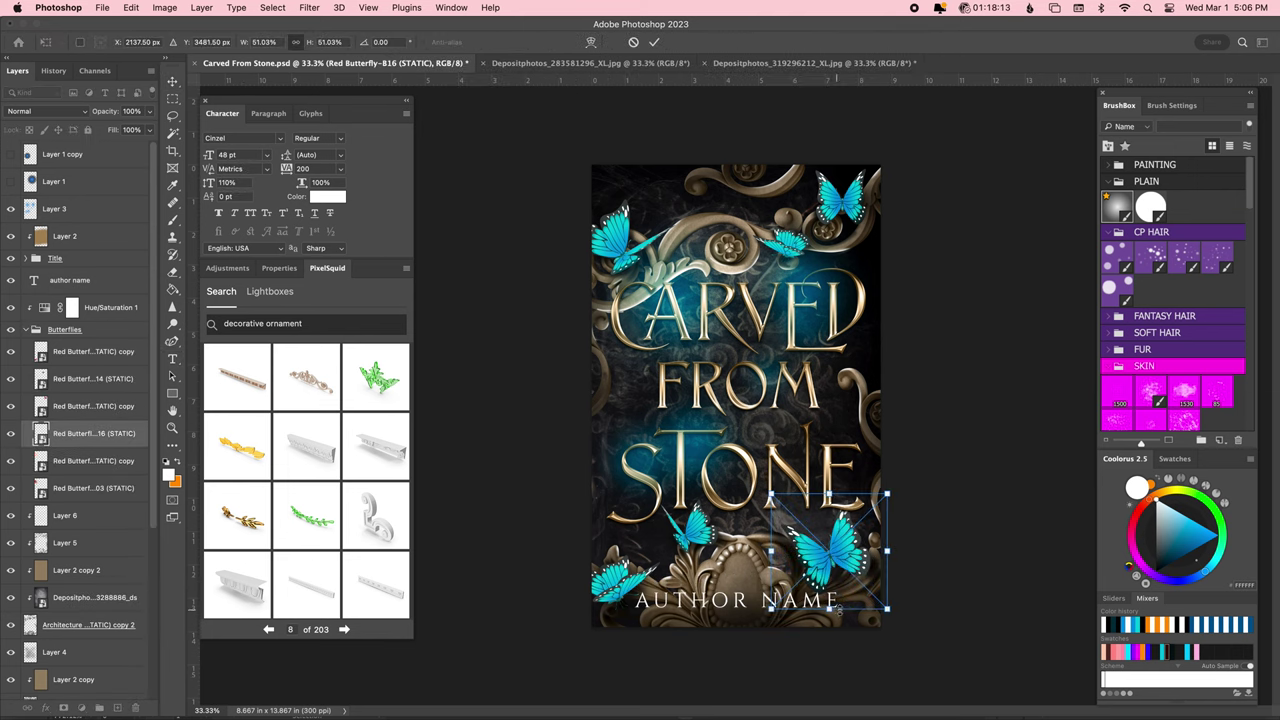
left_click(112, 283)
left_click(25, 329)
left_click(90, 280)
Give the author name Faux Bold and a drop shadow, then save.
left_click(218, 212)
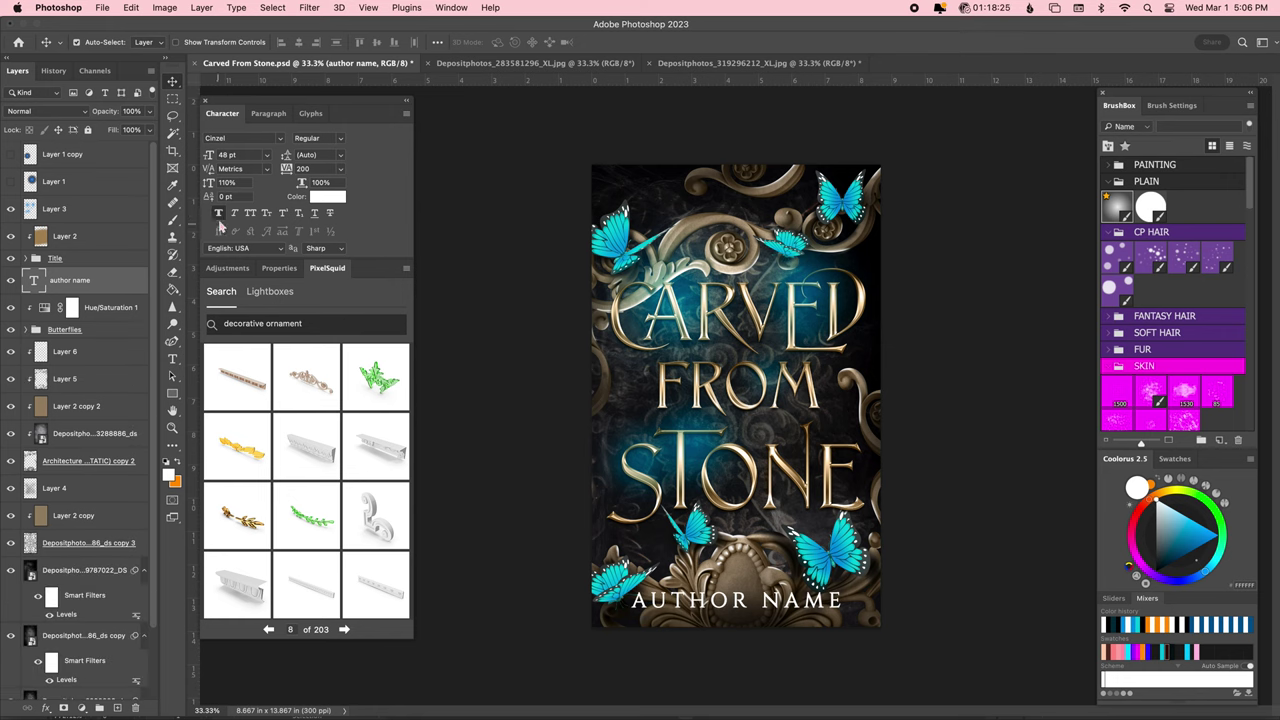
left_click(452, 166)
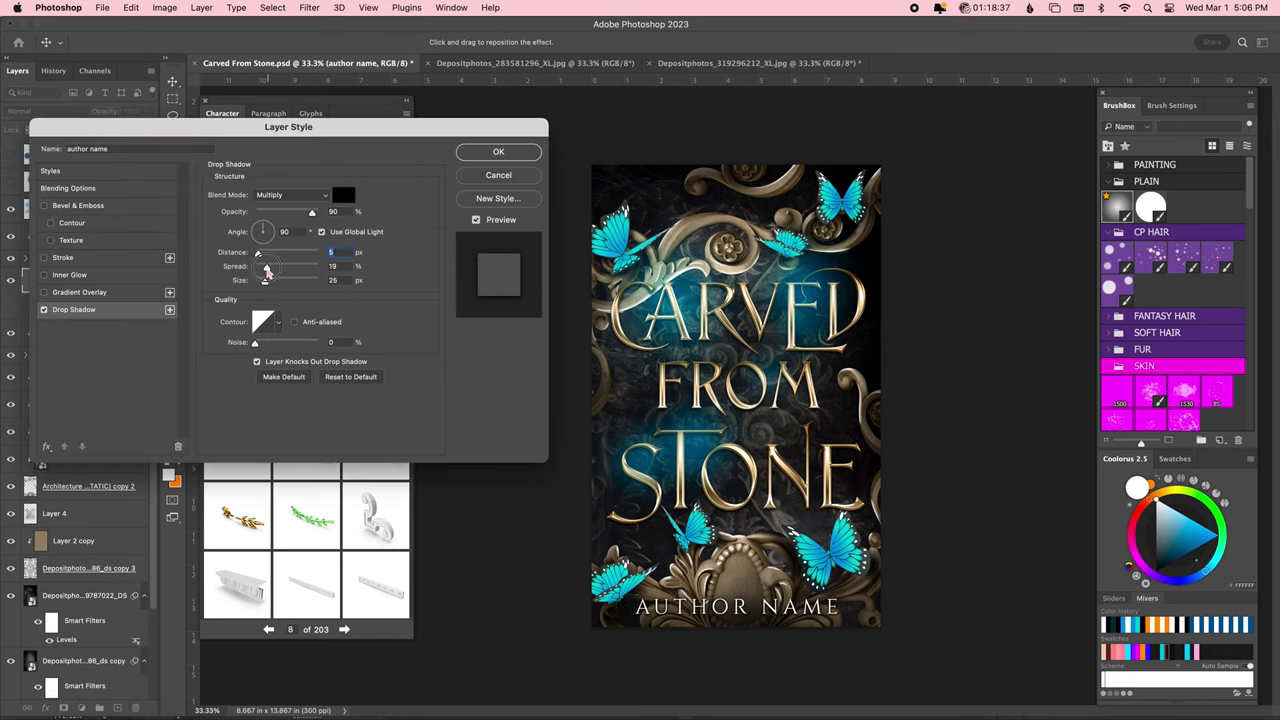
left_click(497, 152)
key("ctrl+s")
left_click(54, 333)
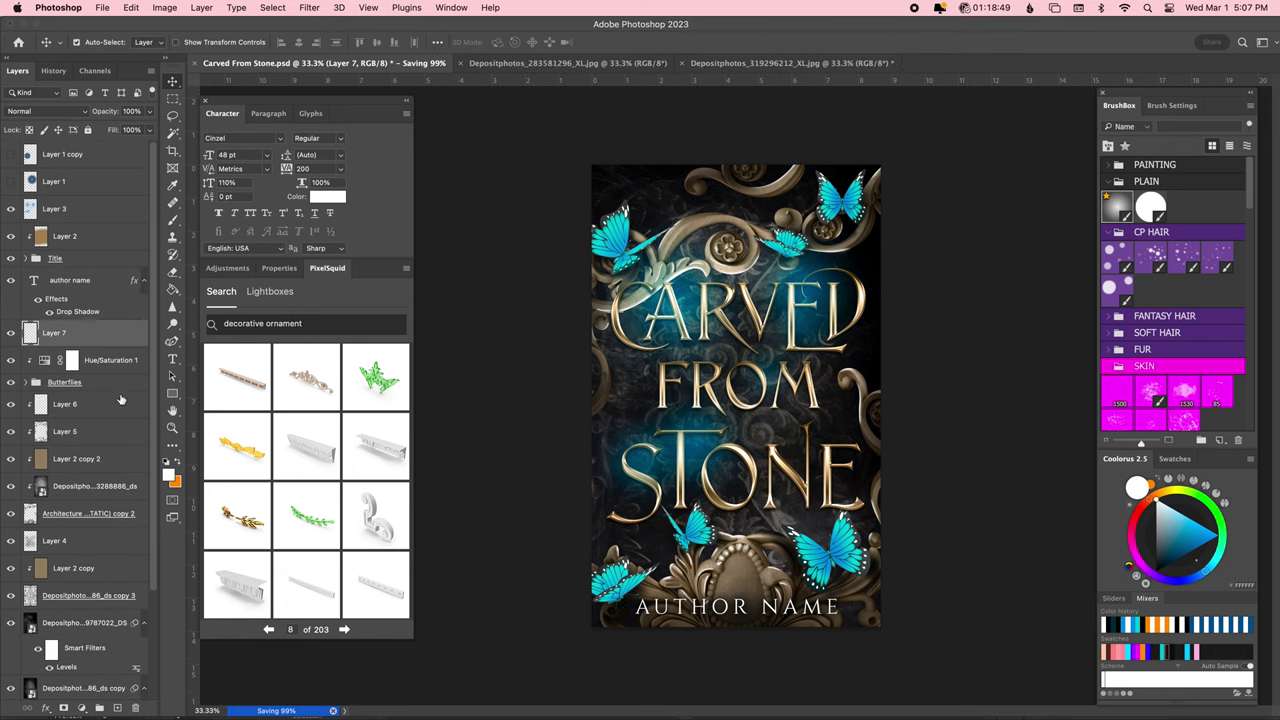
key("b")
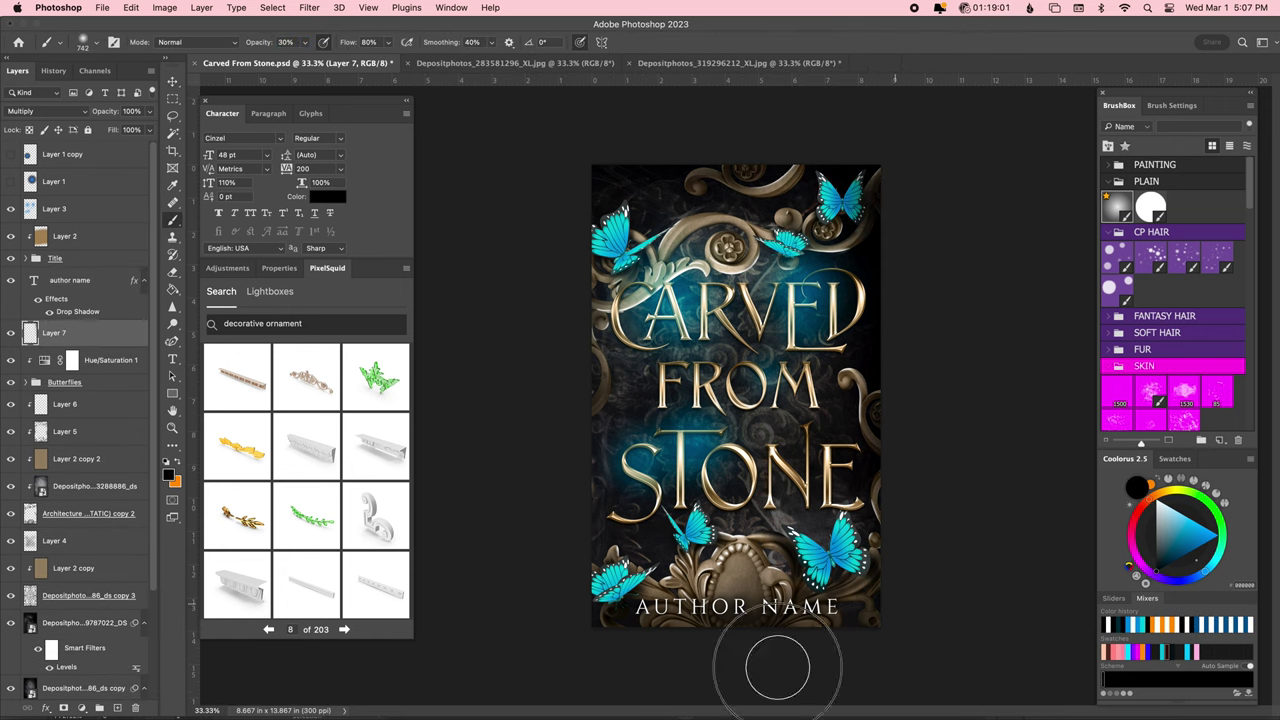
Clip Levels, Curves and Brightness/Contrast (-53/-15) to the butterflies and add a Color Dodge layer.
left_click_drag(619, 625, 600, 607)
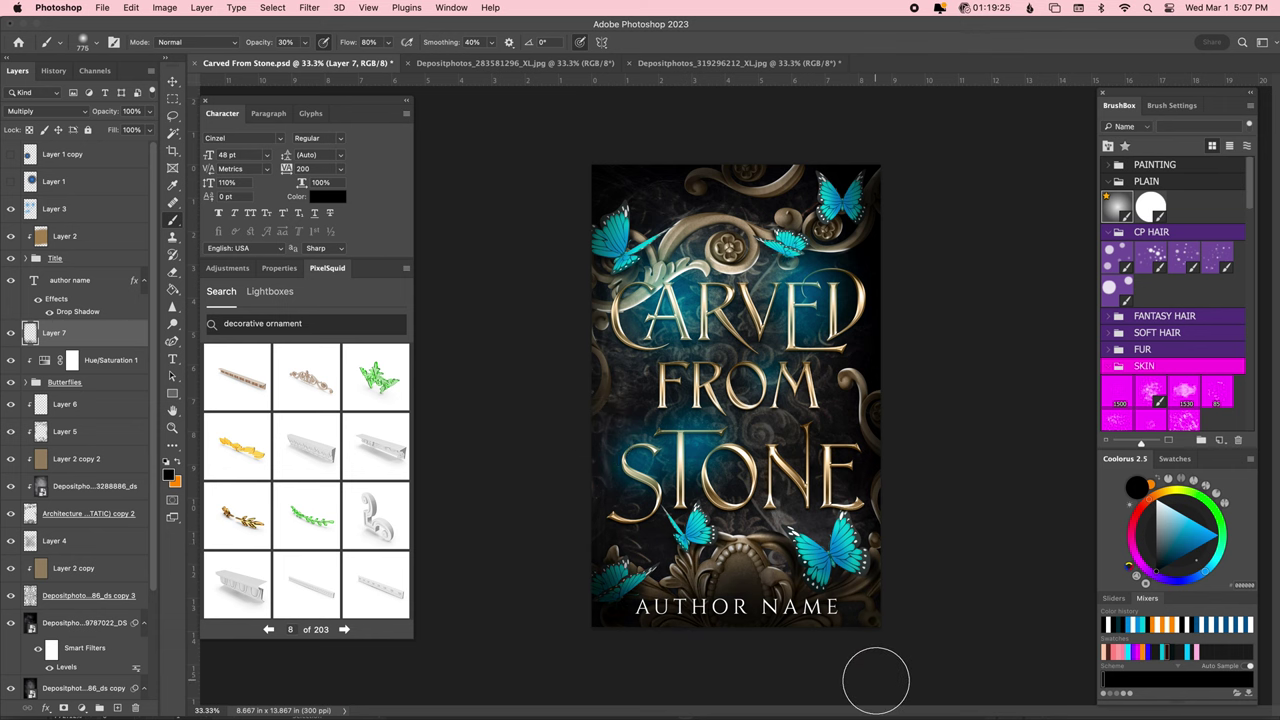
key("ctrl+alt+shift+e")
key("ctrl+s")
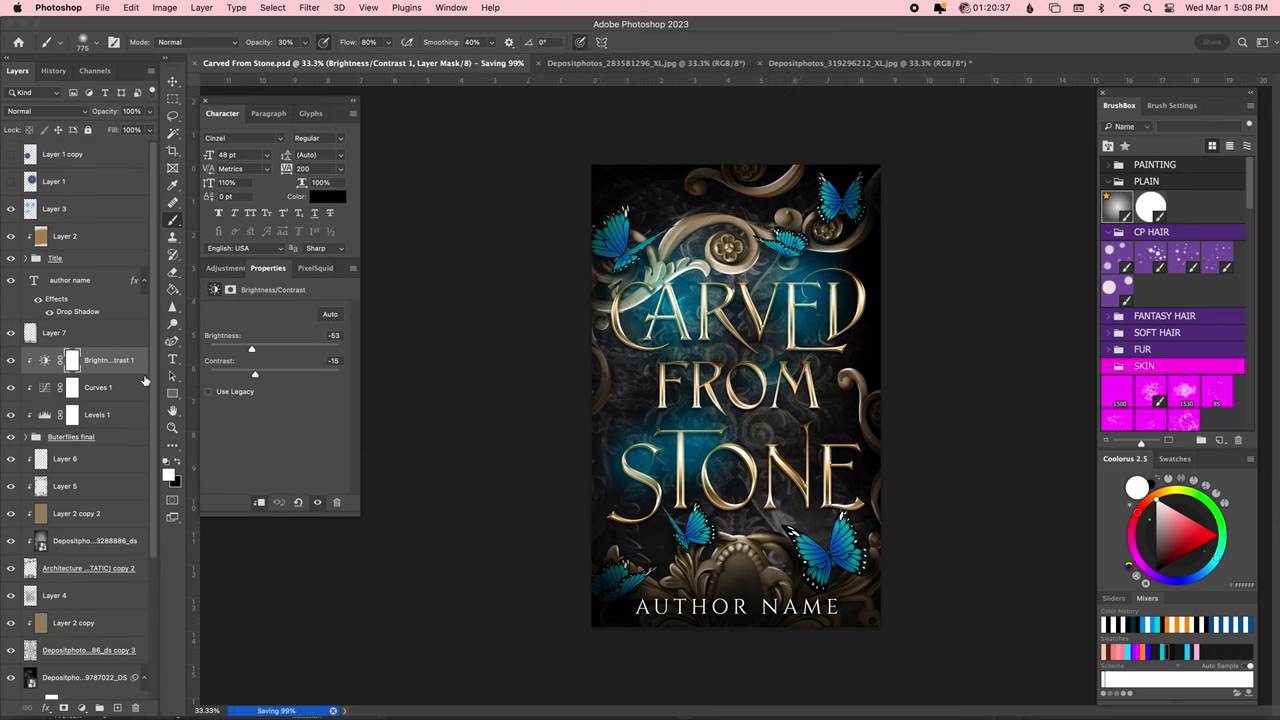
left_click(100, 458)
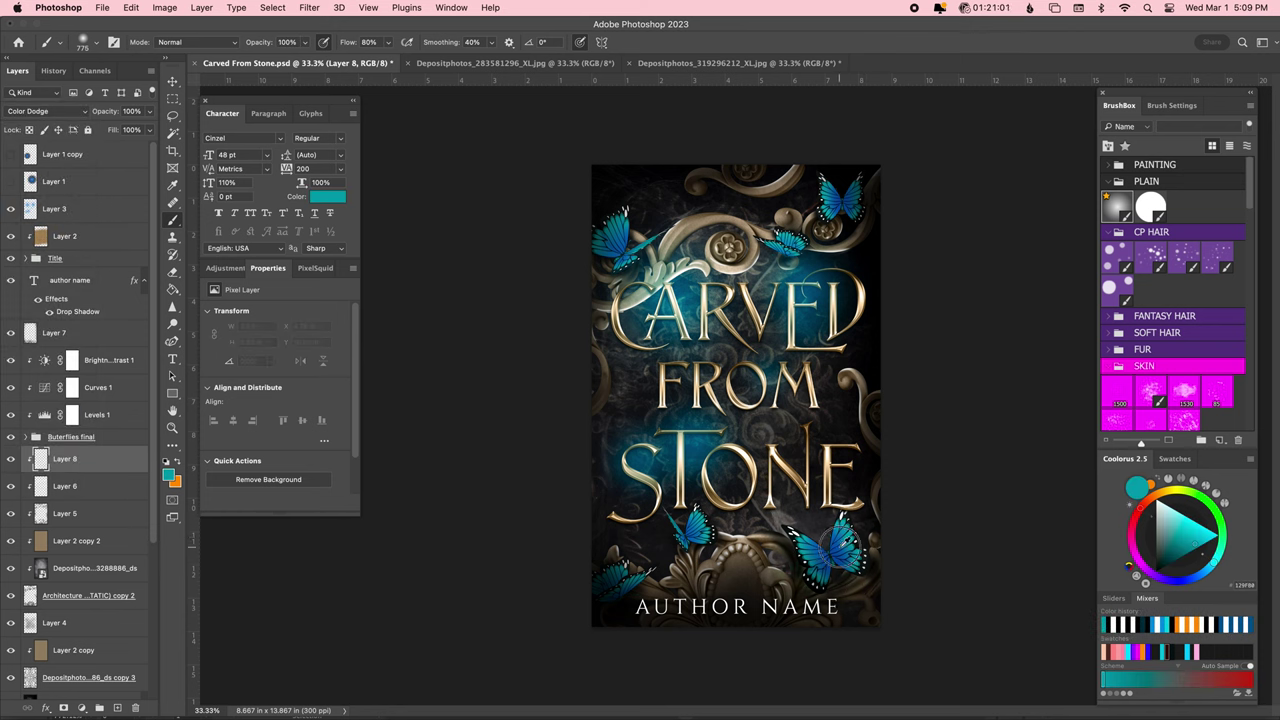
Paint a light cyan glow over the ornament swirls on the Color Dodge layer.
left_click(800, 558, "alt")
left_click(797, 558, "alt")
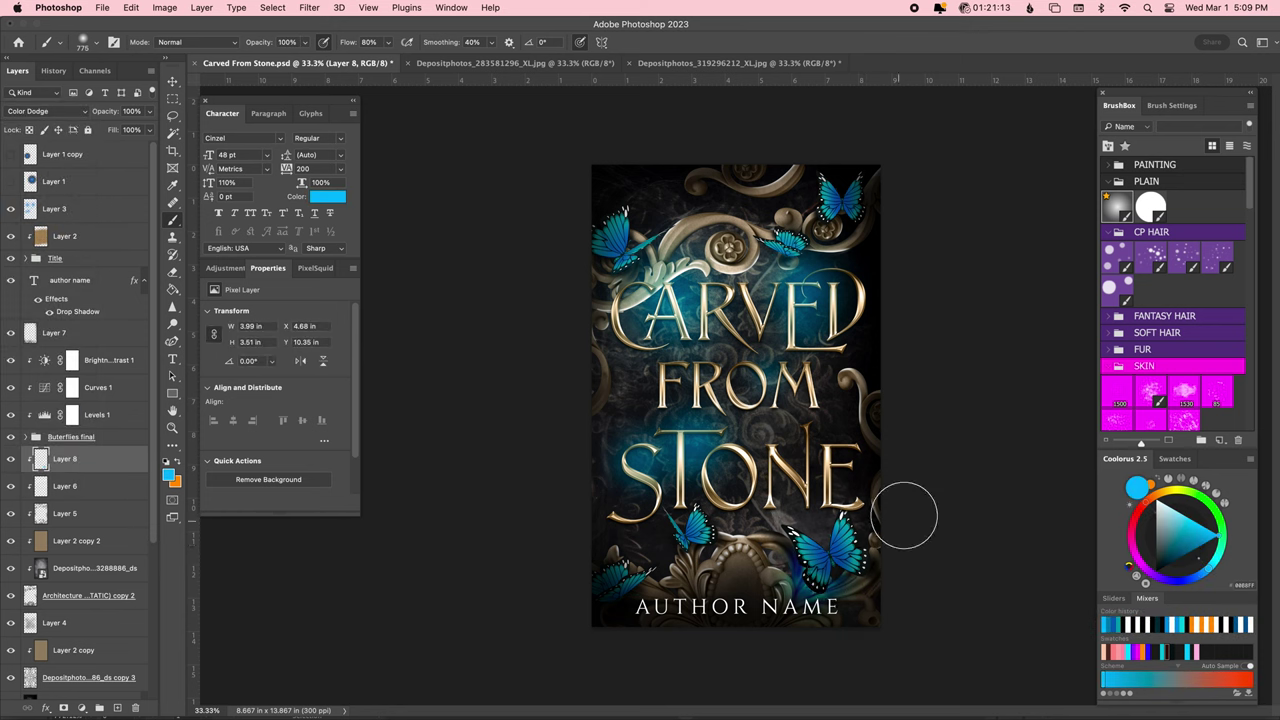
mouse_move(830, 545)
left_mouse_down()
mouse_move(895, 522)
mouse_move(666, 557)
left_mouse_up()
key("ctrl+z")
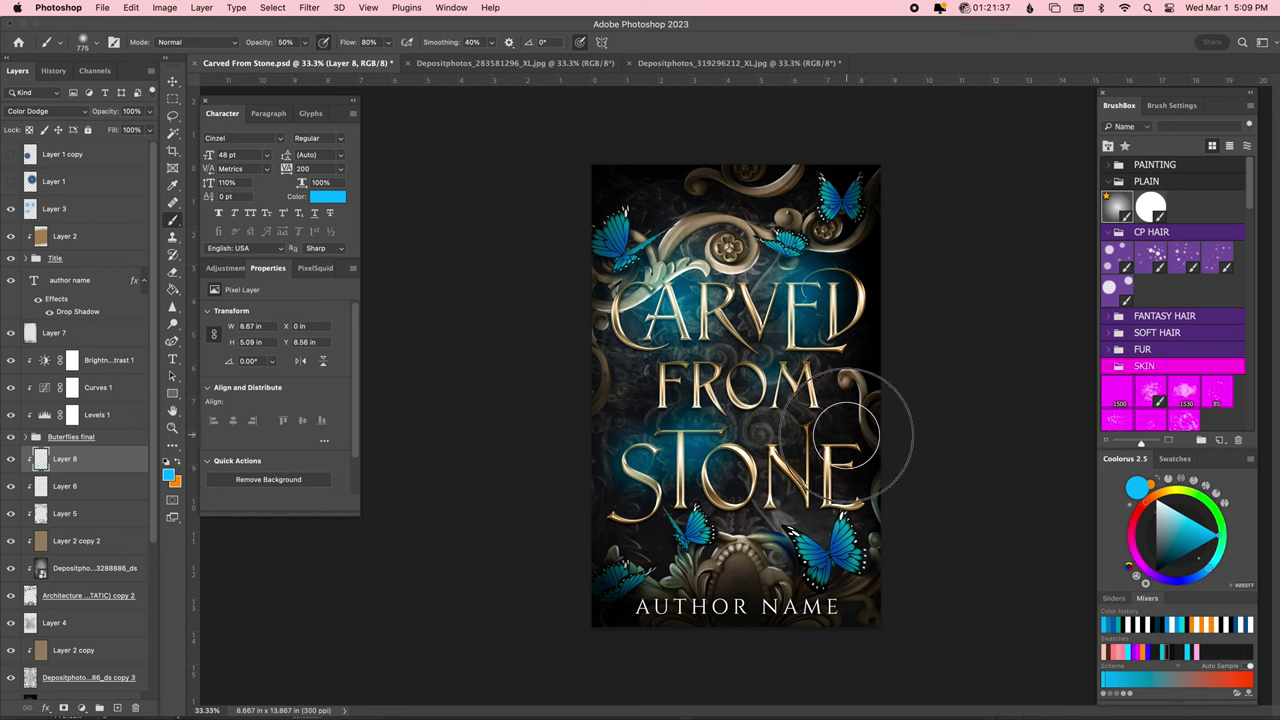
left_click_drag(885, 271, 711, 188)
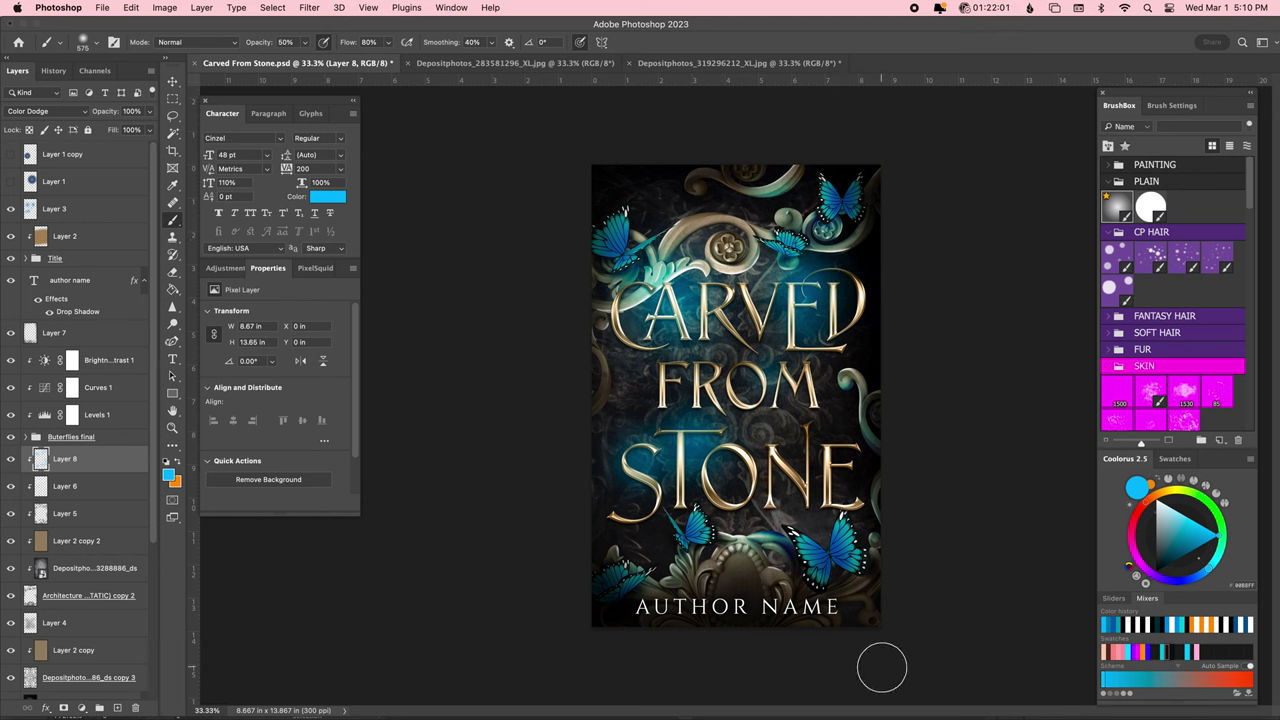
left_click_drag(760, 250, 728, 247)
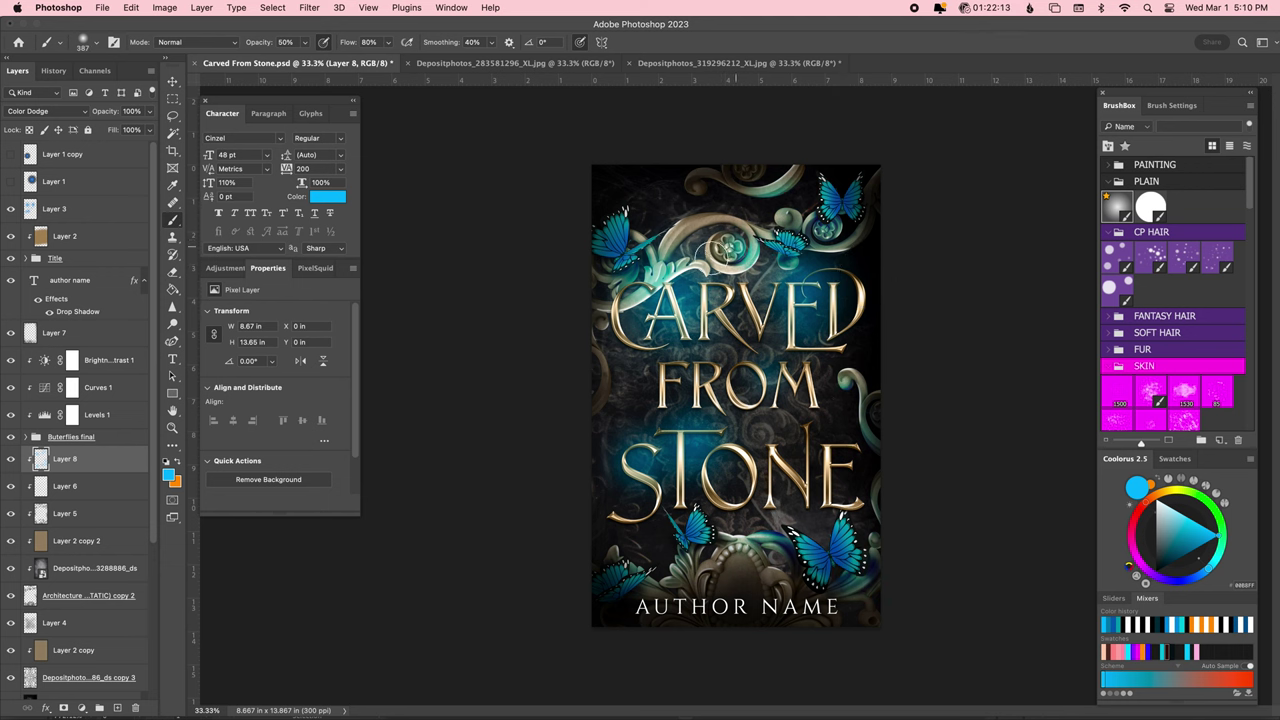
key("ctrl+s")
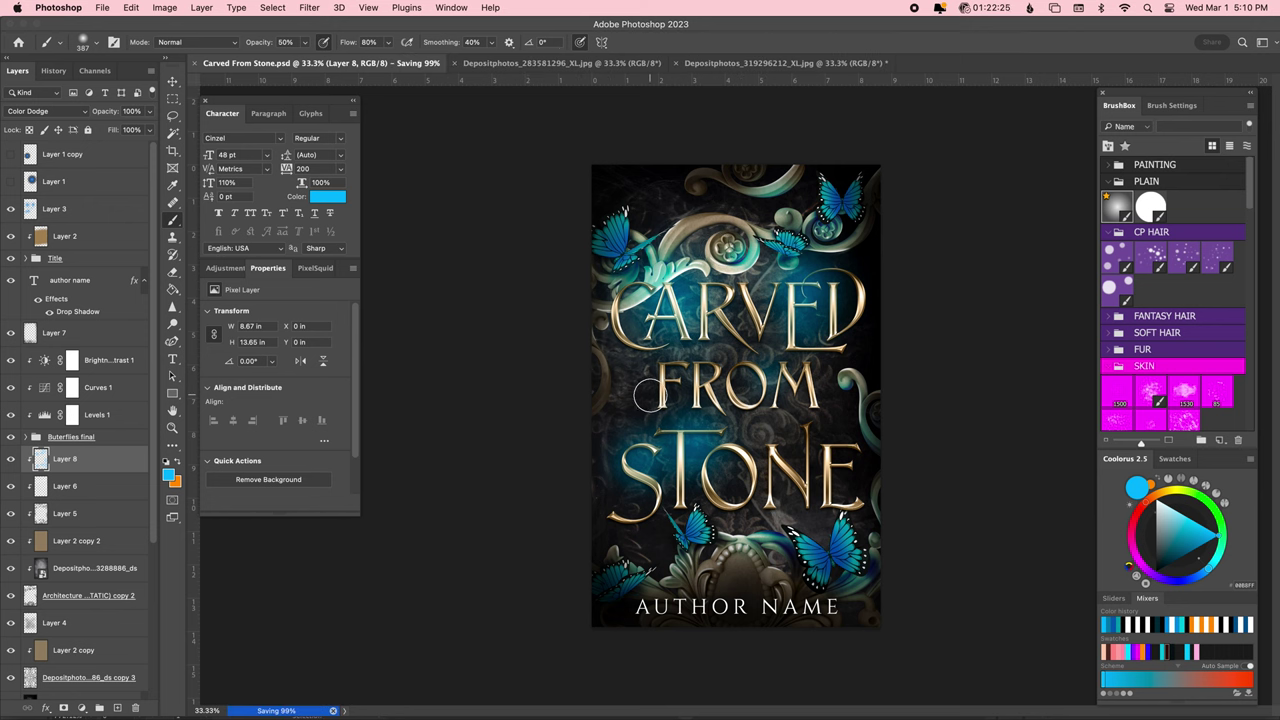
Lower the glow layer to 72% opacity and add a clipped Multiply layer.
type("30")
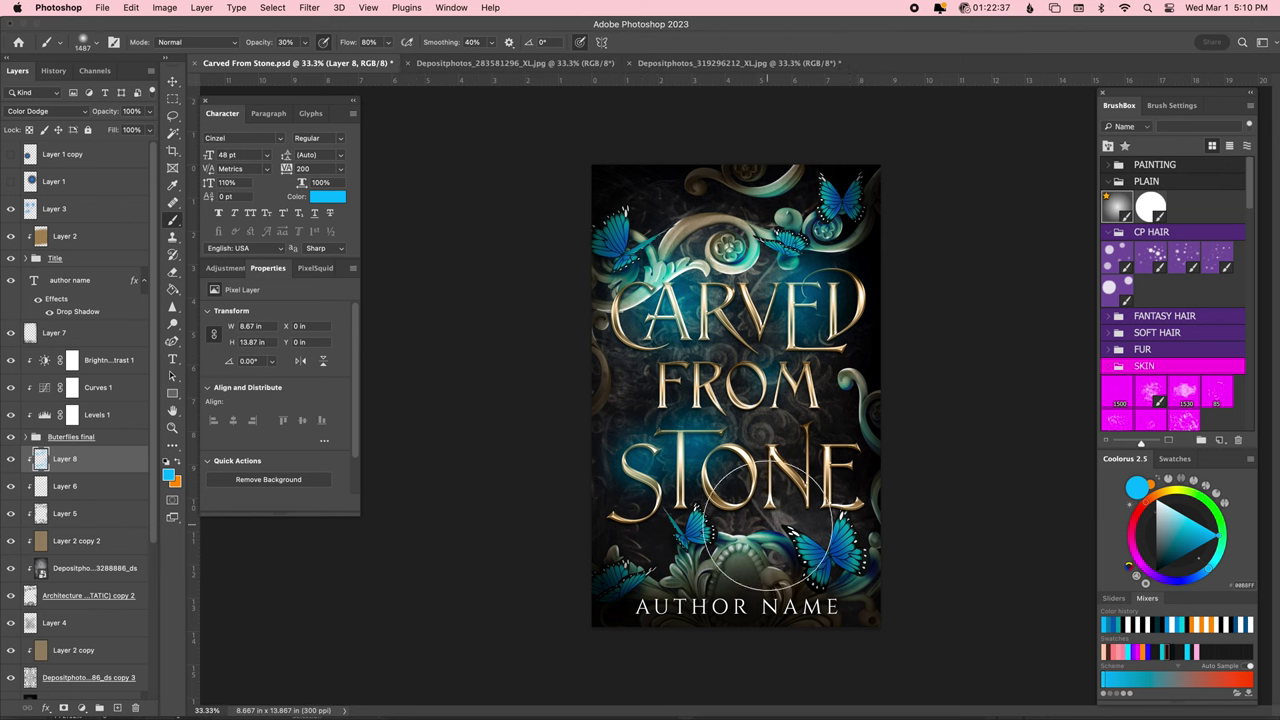
type("72")
key("ctrl+s")
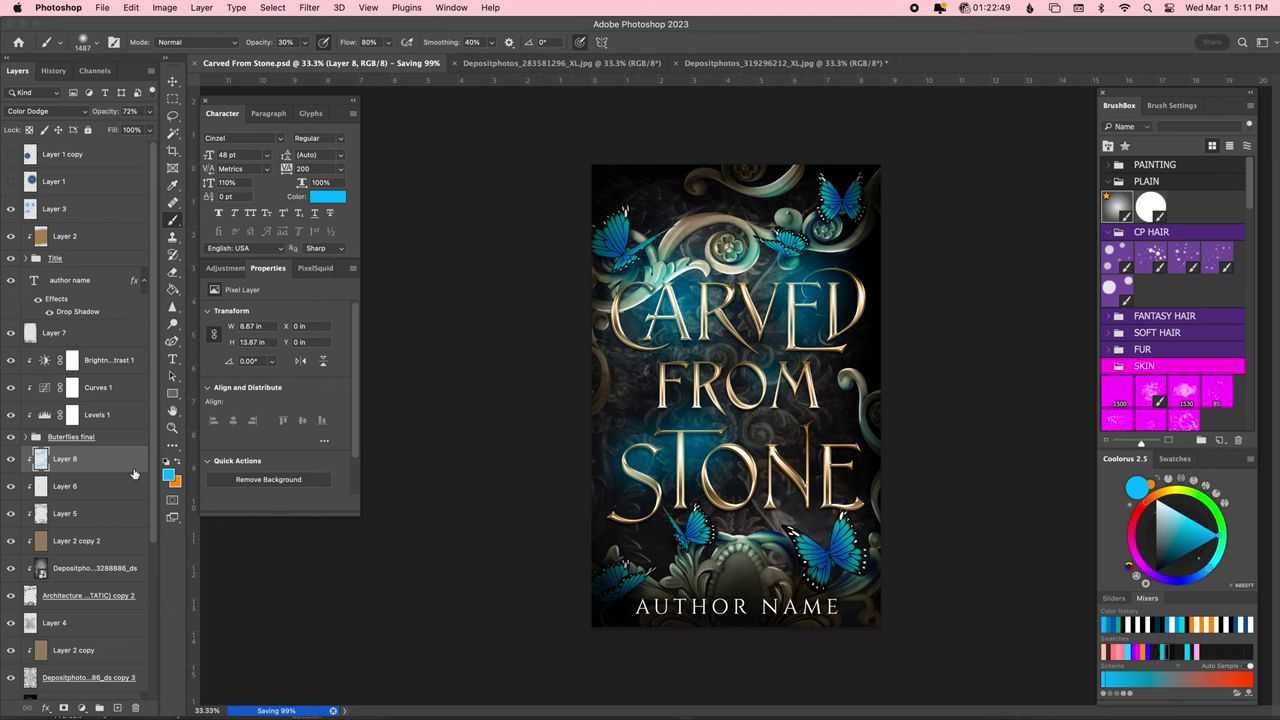
left_click(100, 360)
key("ctrl+shift+alt+n")
left_click(47, 111)
Paint black shading at 40% opacity along the cover's left edges on the Multiply layer.
left_click(40, 156)
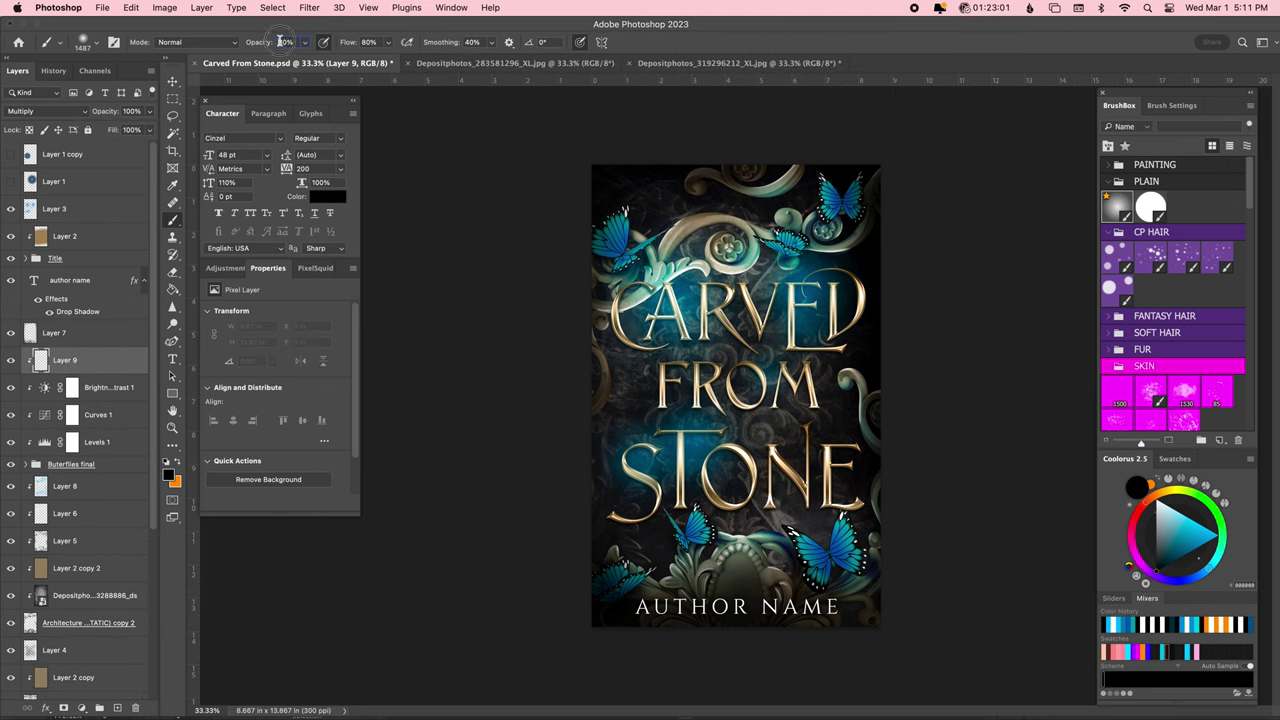
key("4")
left_click_drag(822, 585, 886, 571)
key("bracketleft")
key("bracketleft")
key("bracketleft")
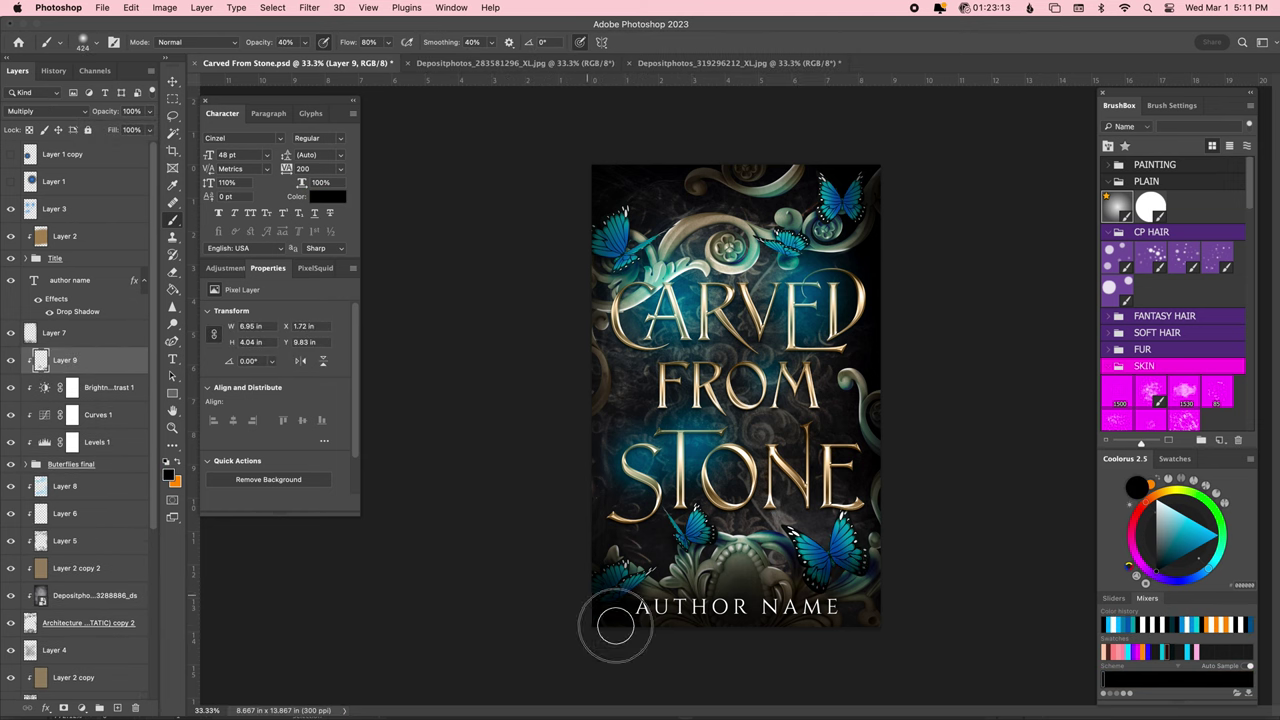
left_click(592, 267)
left_click_drag(592, 267, 632, 174)
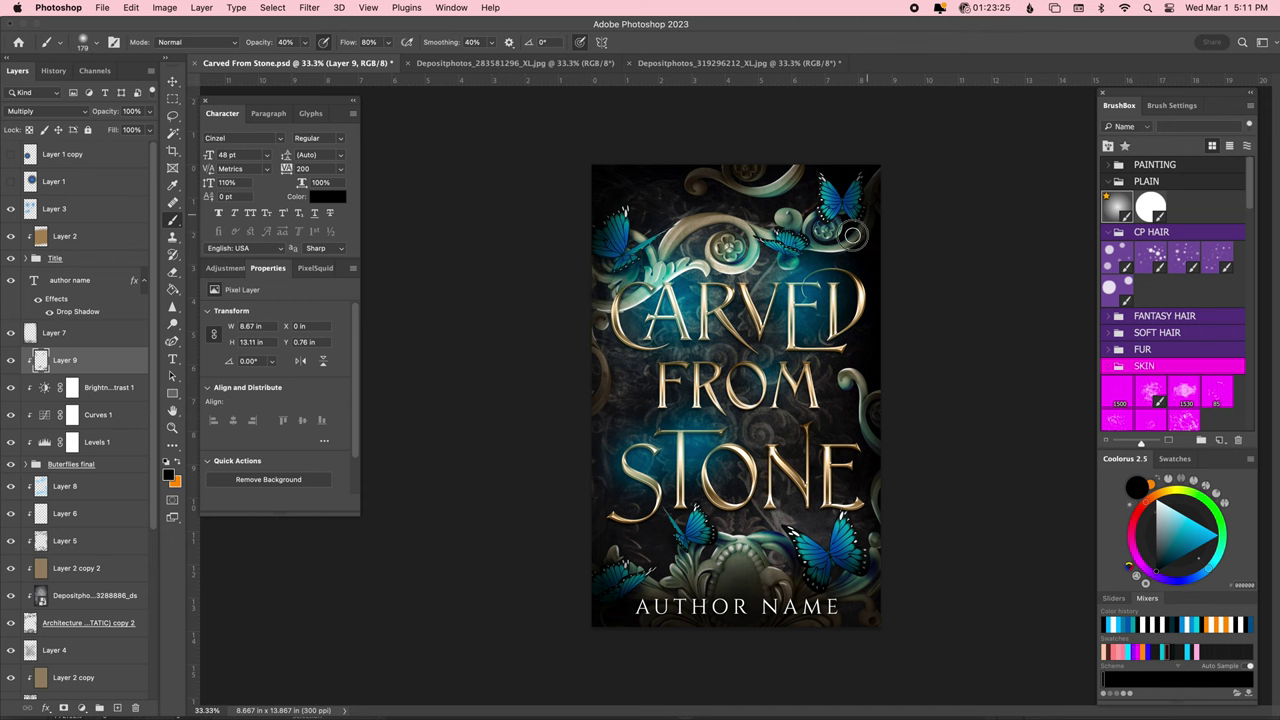
Add a Linear Dodge layer and paint white flare-brush glints across the title.
left_click(117, 707)
left_click(47, 111)
left_click(40, 237)
left_click(758, 236)
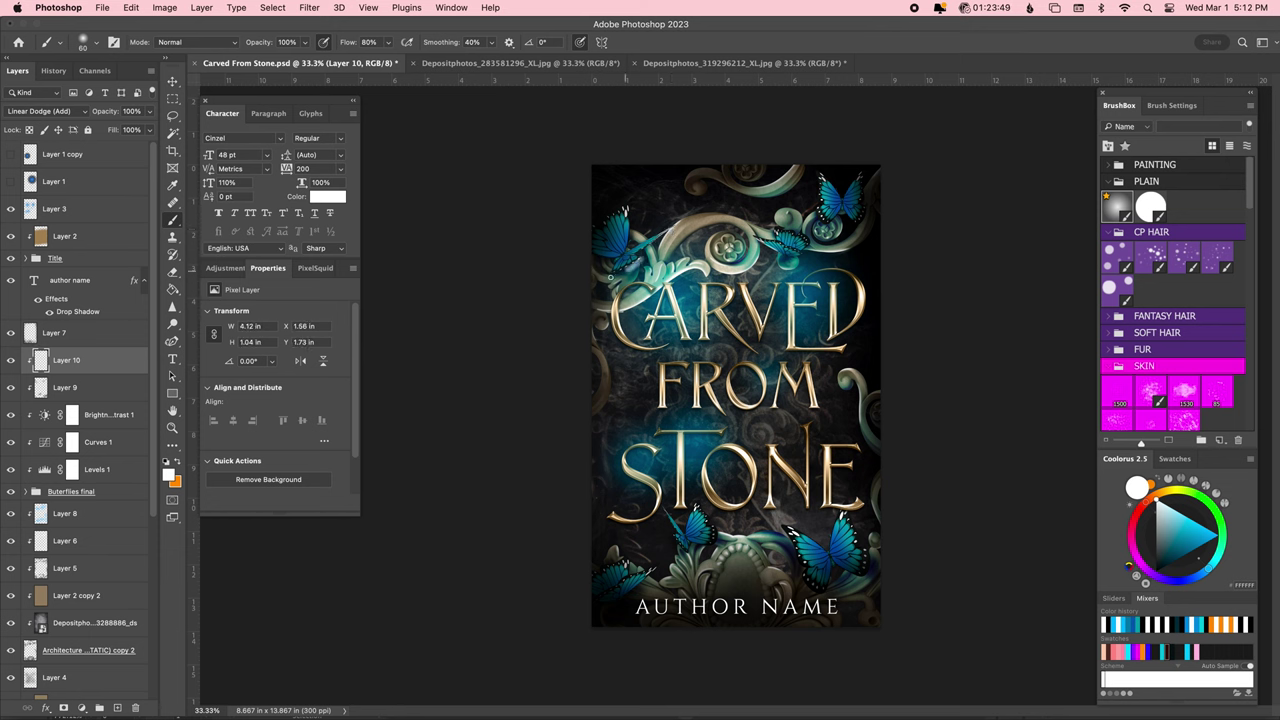
key("Delete")
key("ctrl+s")
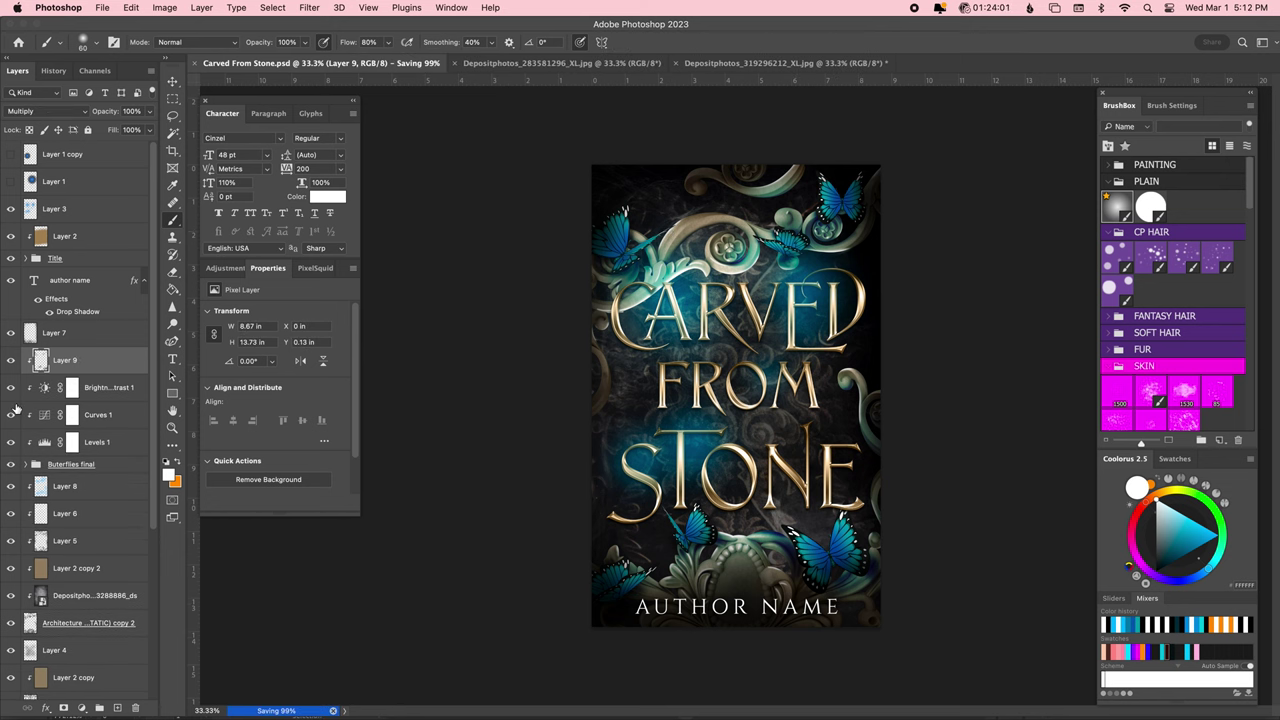
key("ctrl+z")
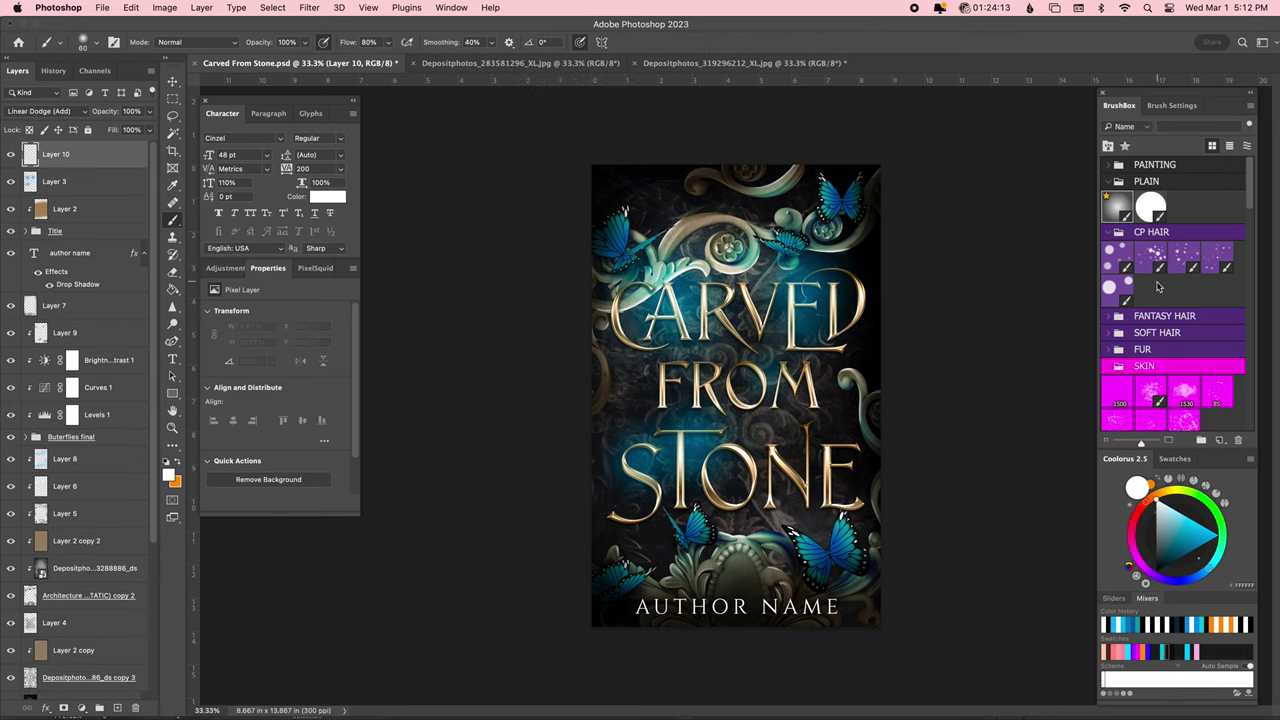
scroll(1172, 280, "down", 10)
scroll(1172, 280, "down", 1)
left_click(1152, 387)
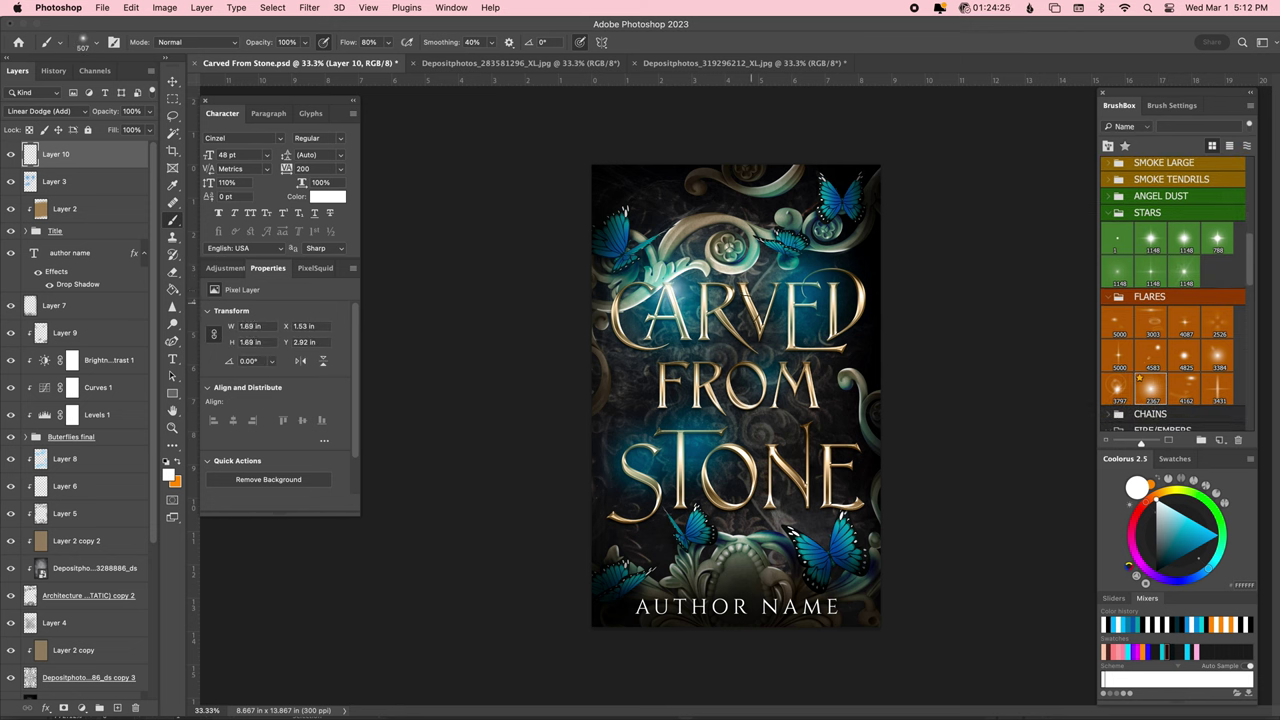
left_click_drag(817, 292, 697, 410)
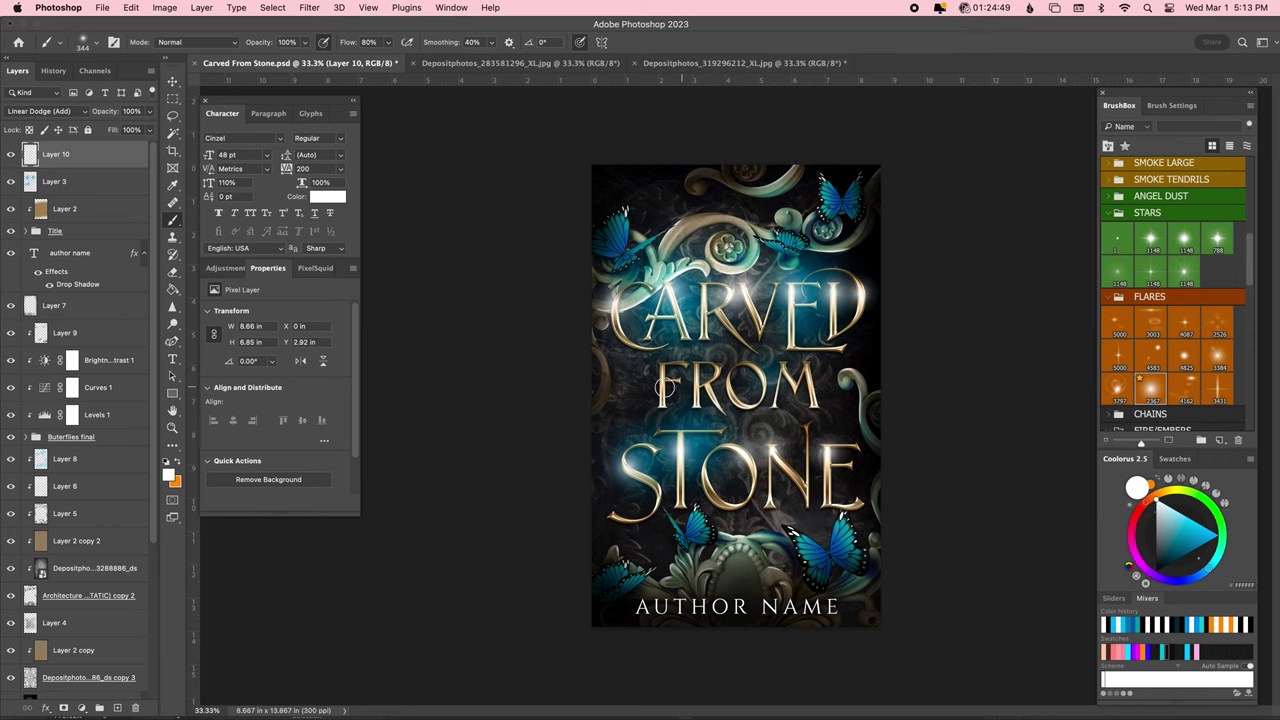
Add an empty layer for snow and browse BrushBox snow brushes, settling on brush 868.
key("ctrl+s")
key("ctrl+shift+alt+n")
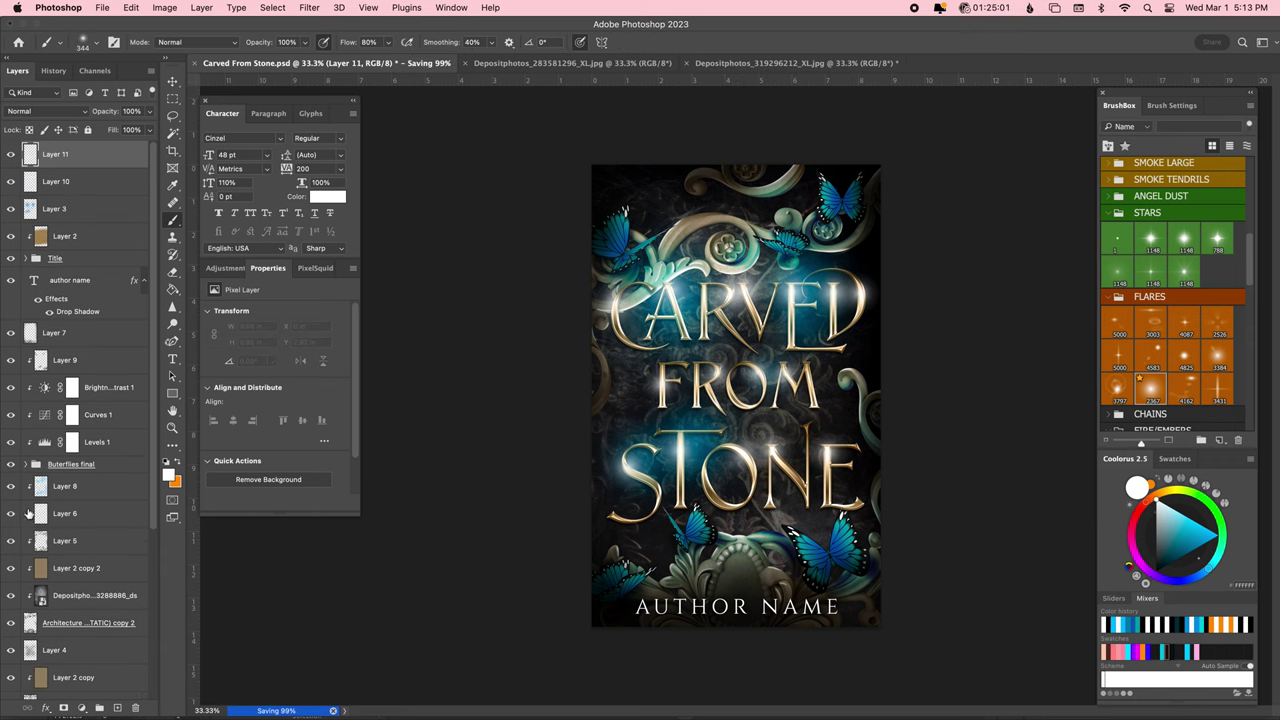
scroll(1150, 300, "down", 4)
left_click(1118, 271)
scroll(1118, 260, "down", 1)
left_click(1118, 248)
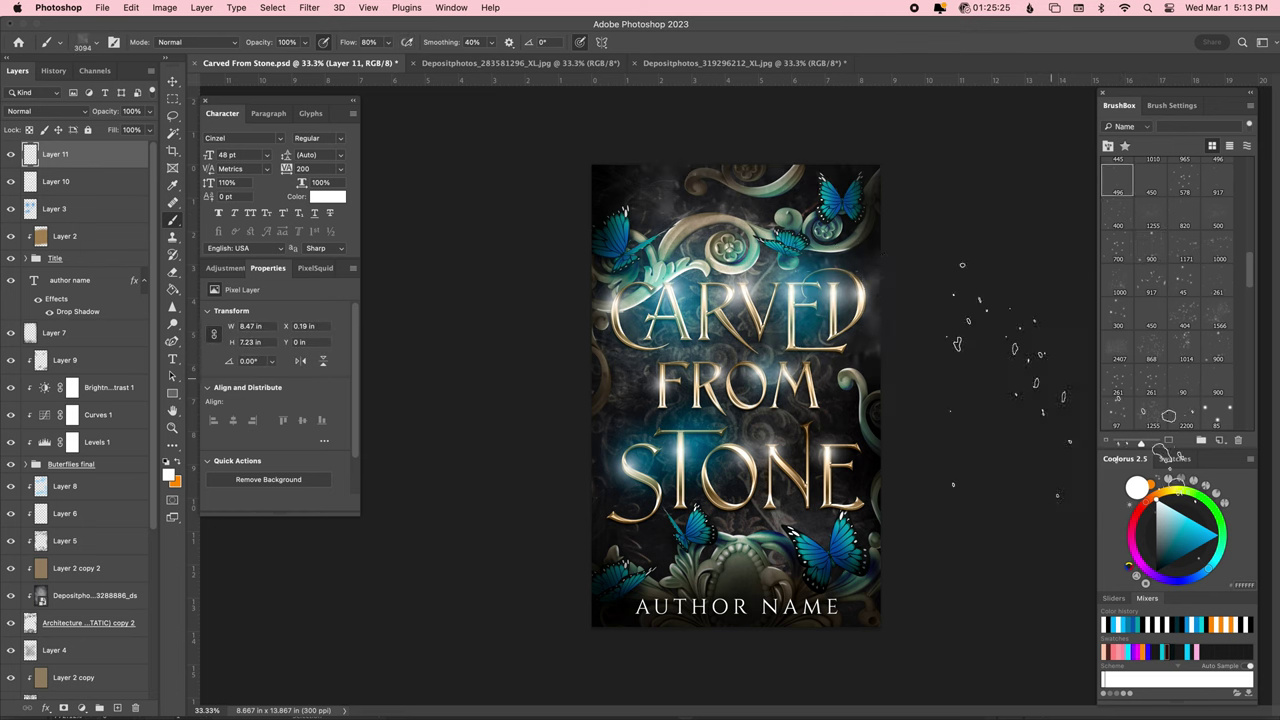
left_click(1184, 180)
scroll(1181, 254, "up", 2)
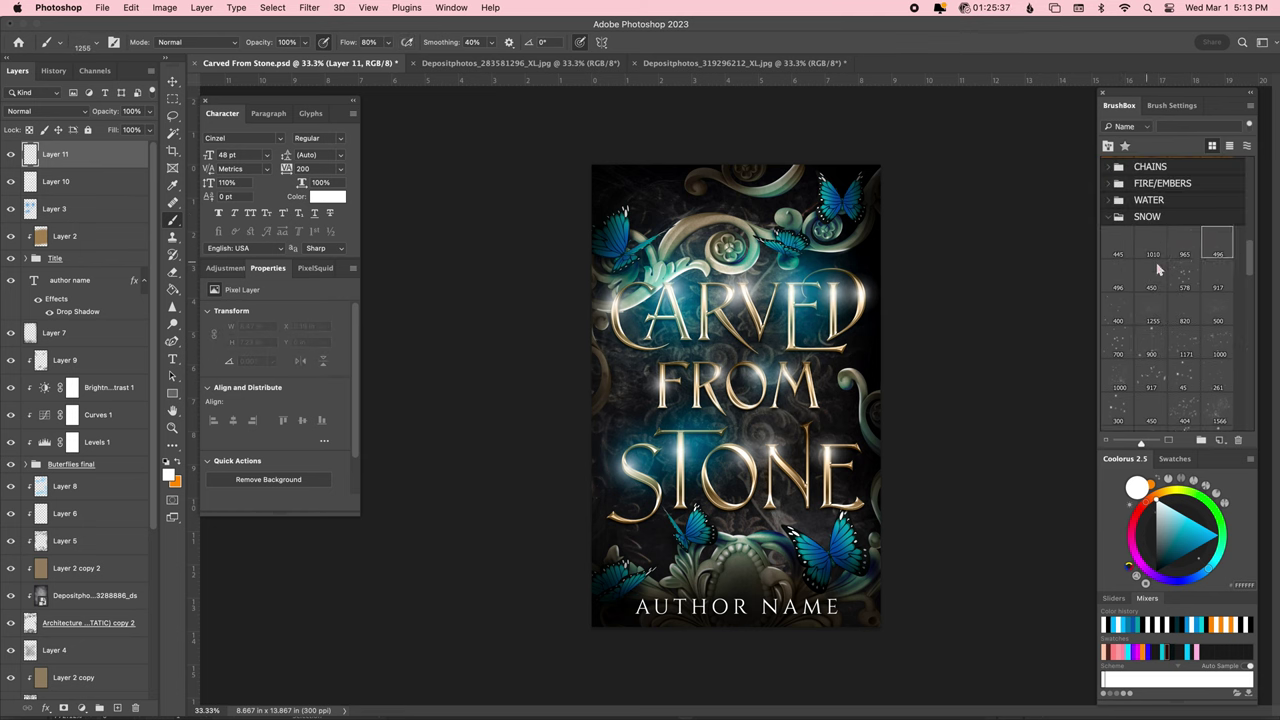
scroll(1157, 268, "down", 3)
left_click(1180, 272)
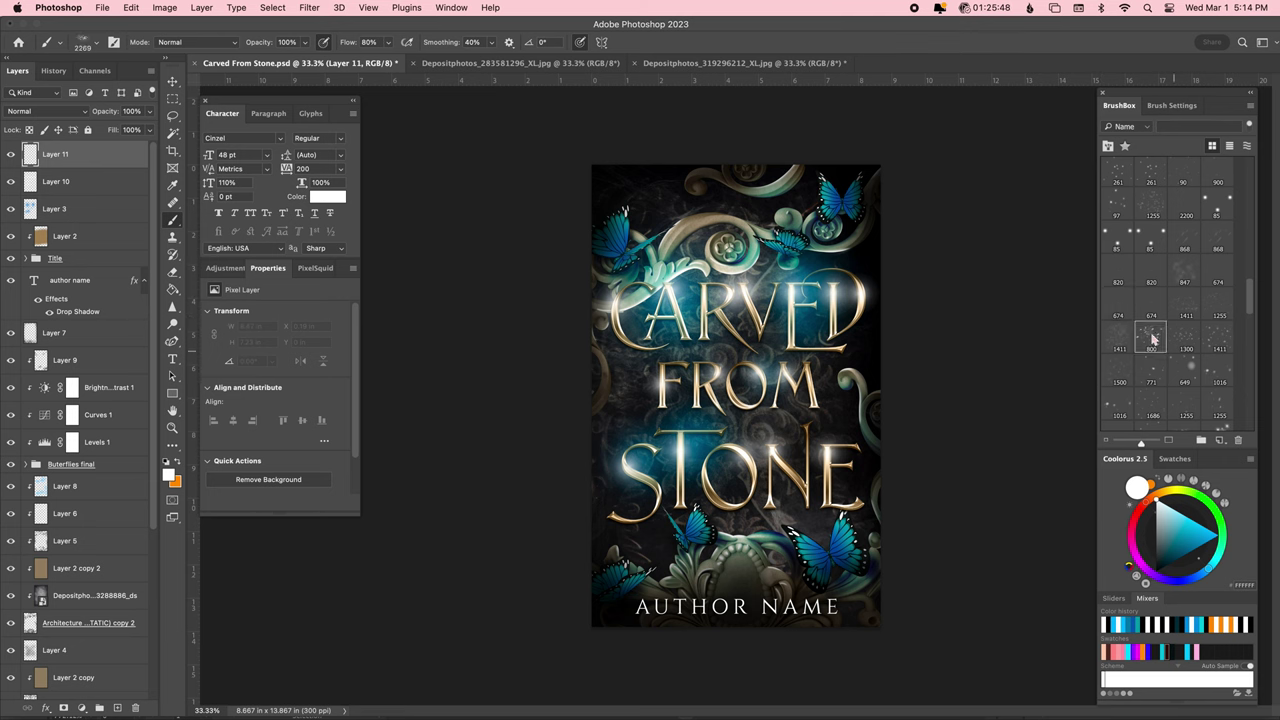
scroll(1184, 305, "down", 2)
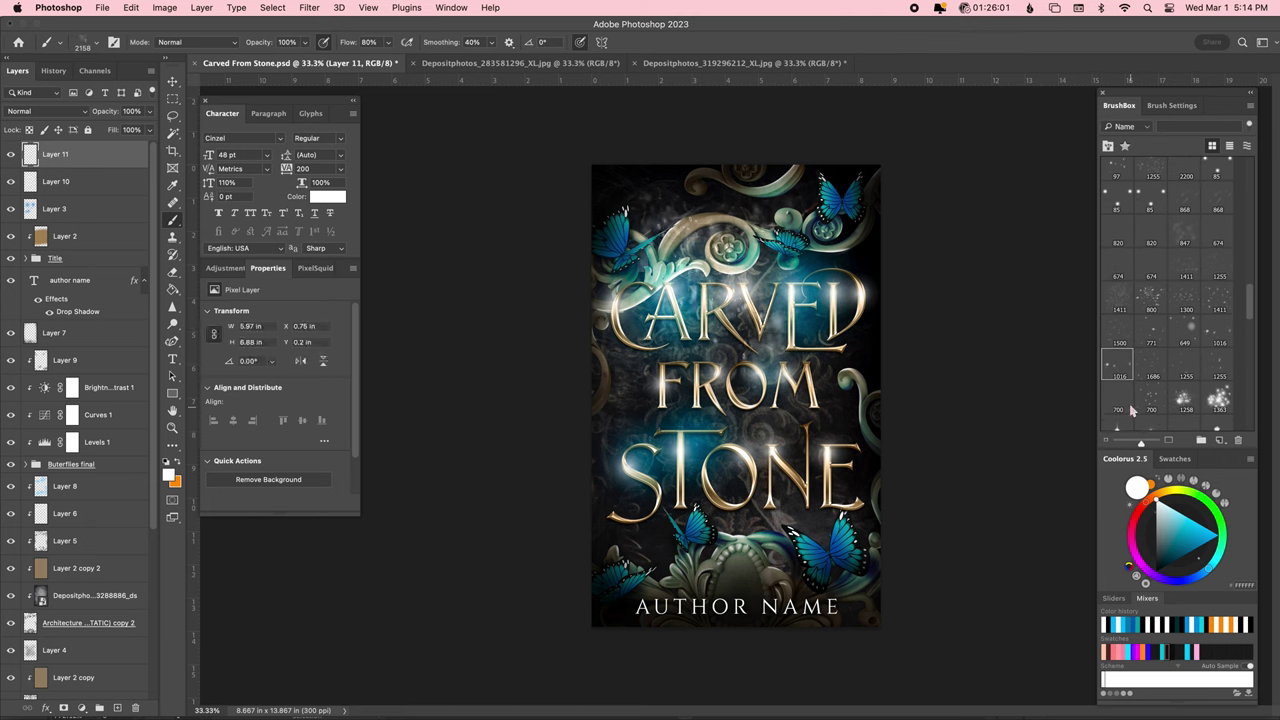
left_click(1184, 333)
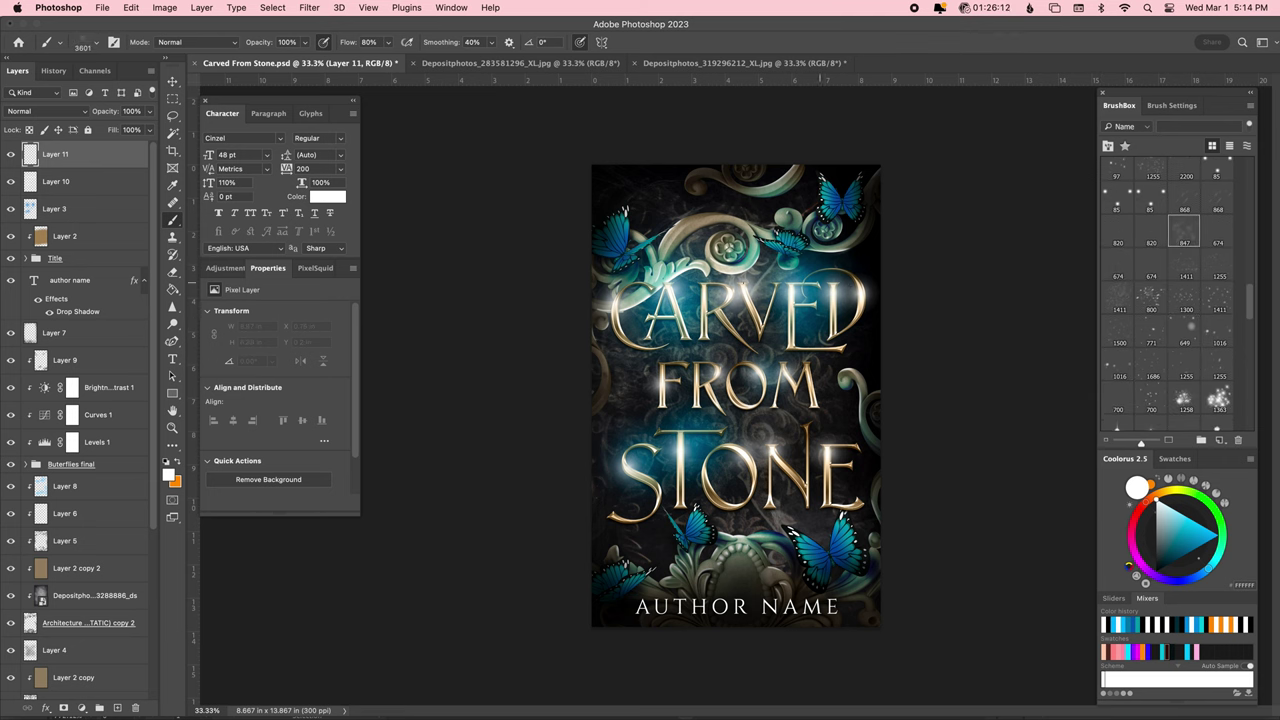
scroll(1200, 300, "up", 1)
left_click(1217, 235)
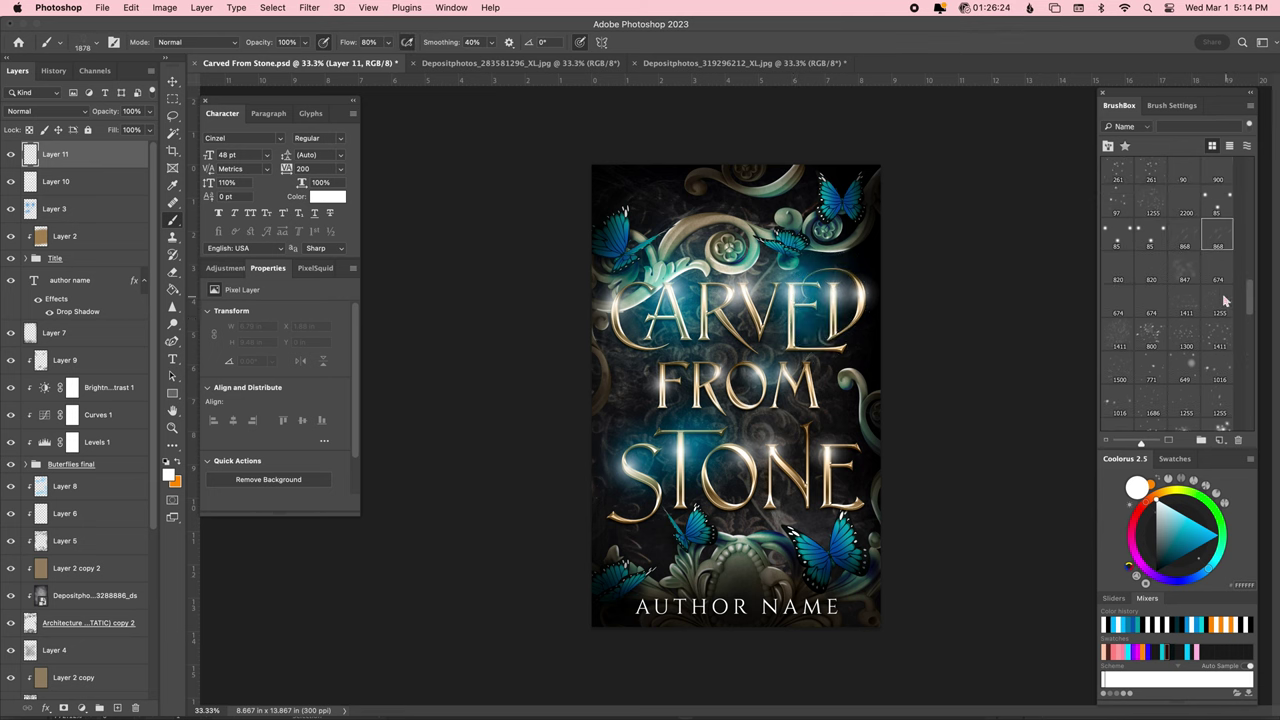
left_click(1117, 298)
scroll(1180, 300, "down", 1)
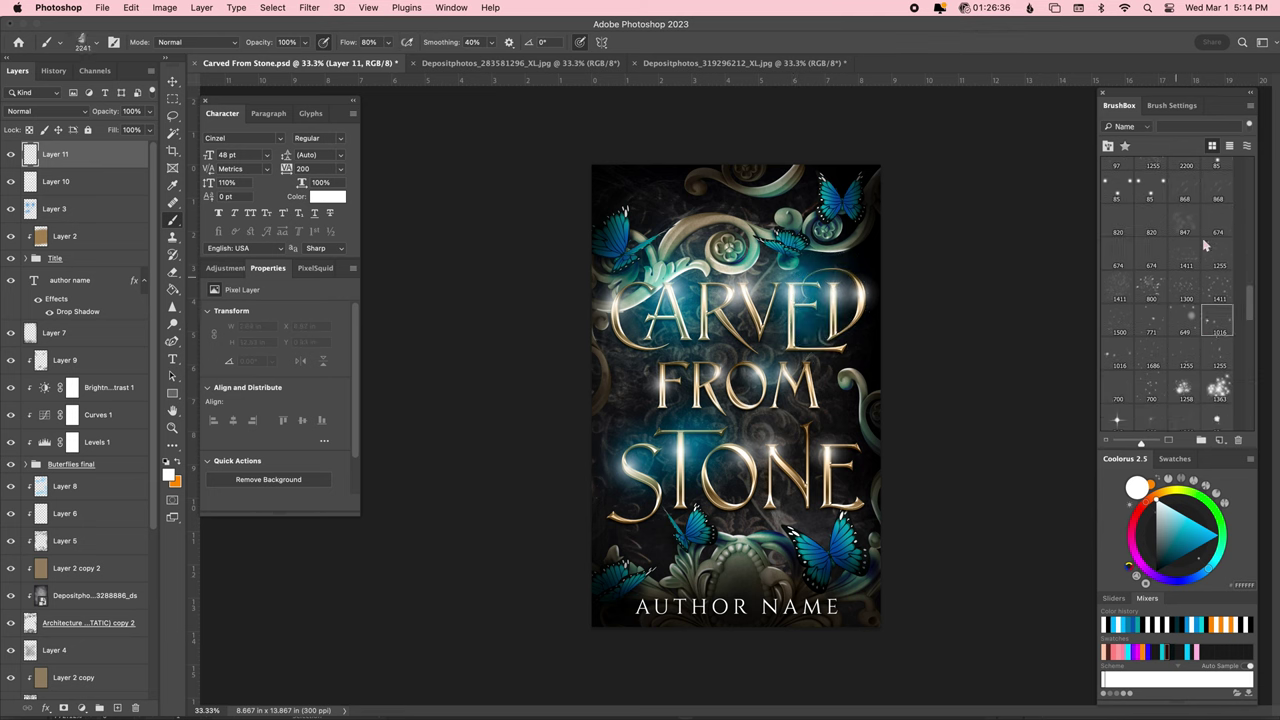
left_click(1217, 182)
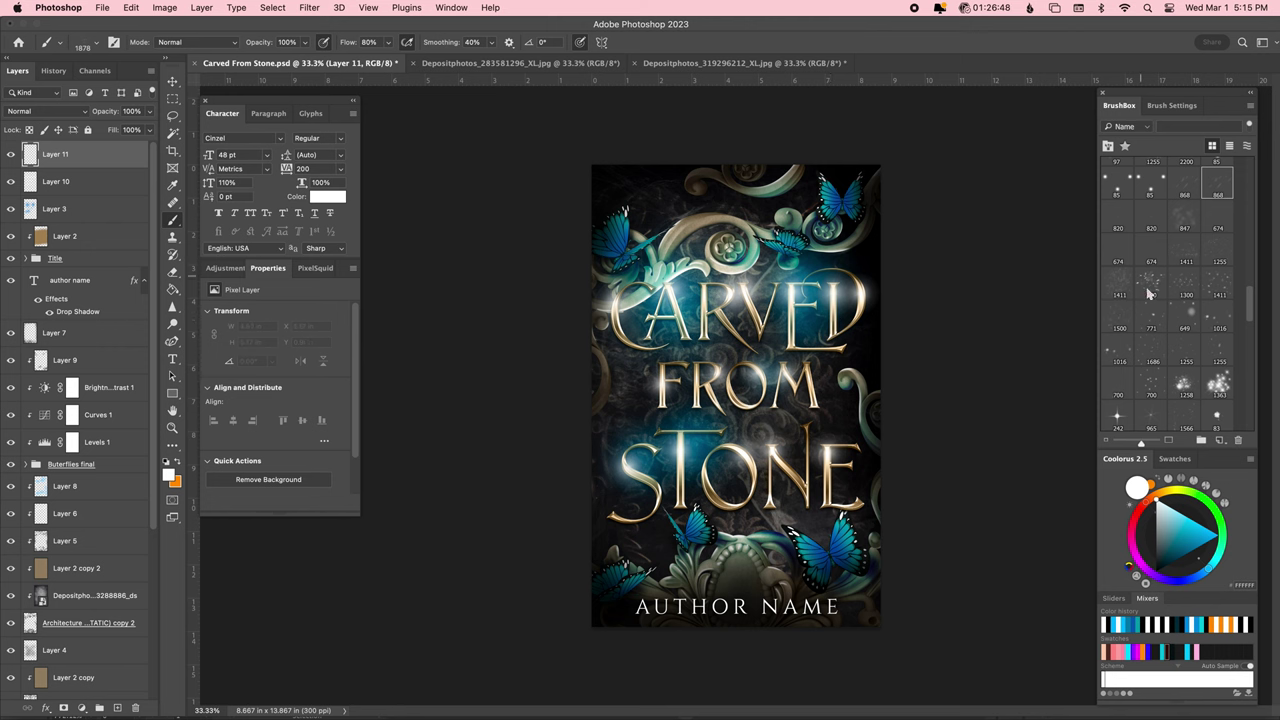
scroll(1150, 290, "down", 5)
scroll(1160, 260, "down", 3)
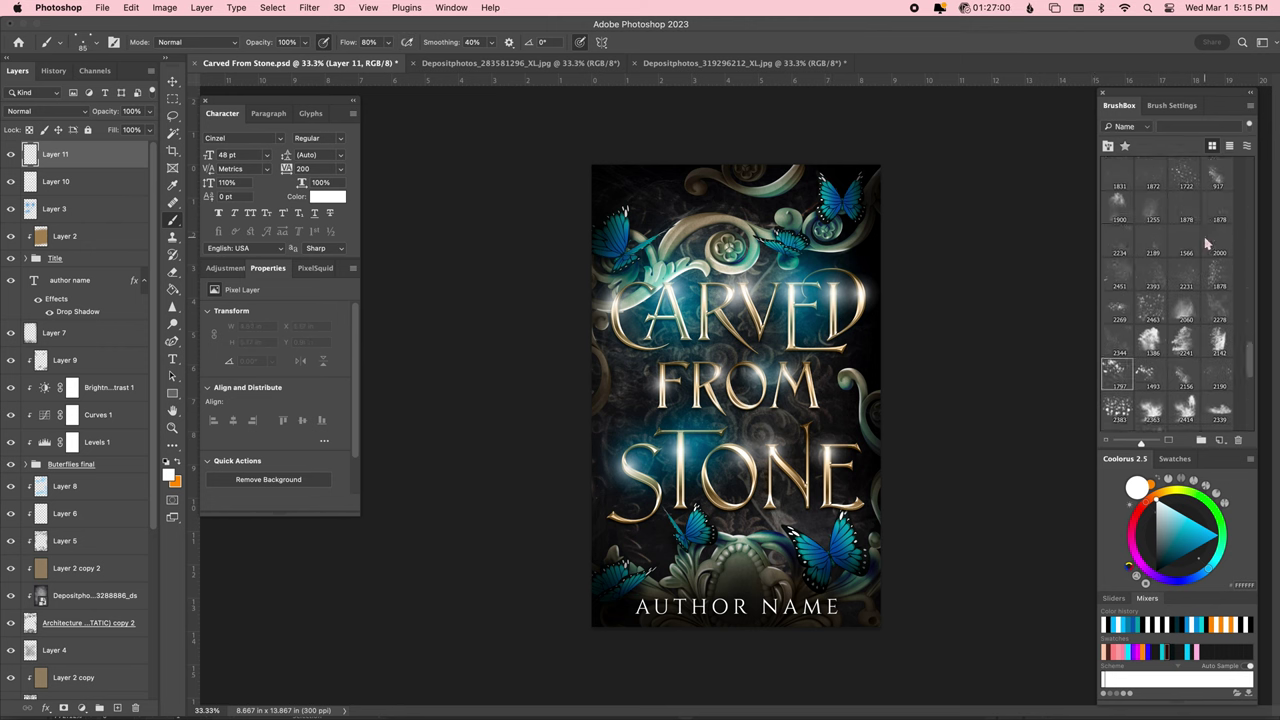
key("period")
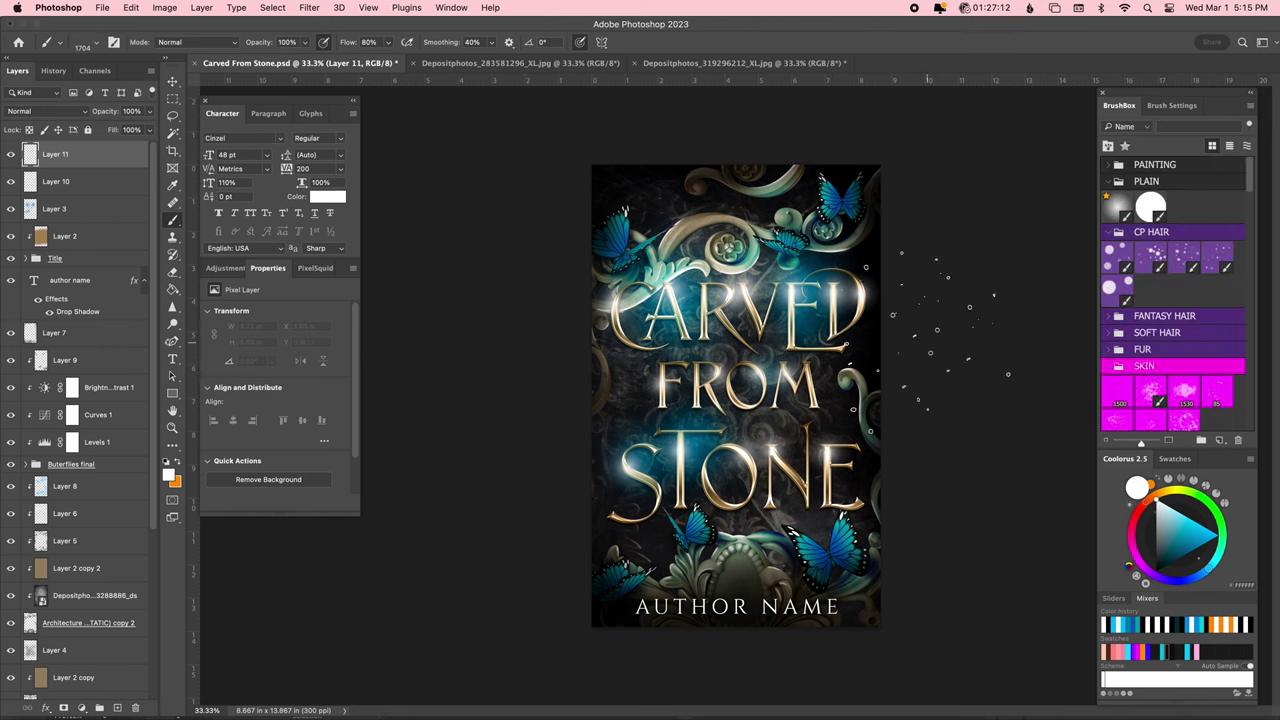
Try several BrushBox particle brushes and choose the large splatter brush for snow.
left_click_drag(831, 371, 900, 420)
left_click(60, 42)
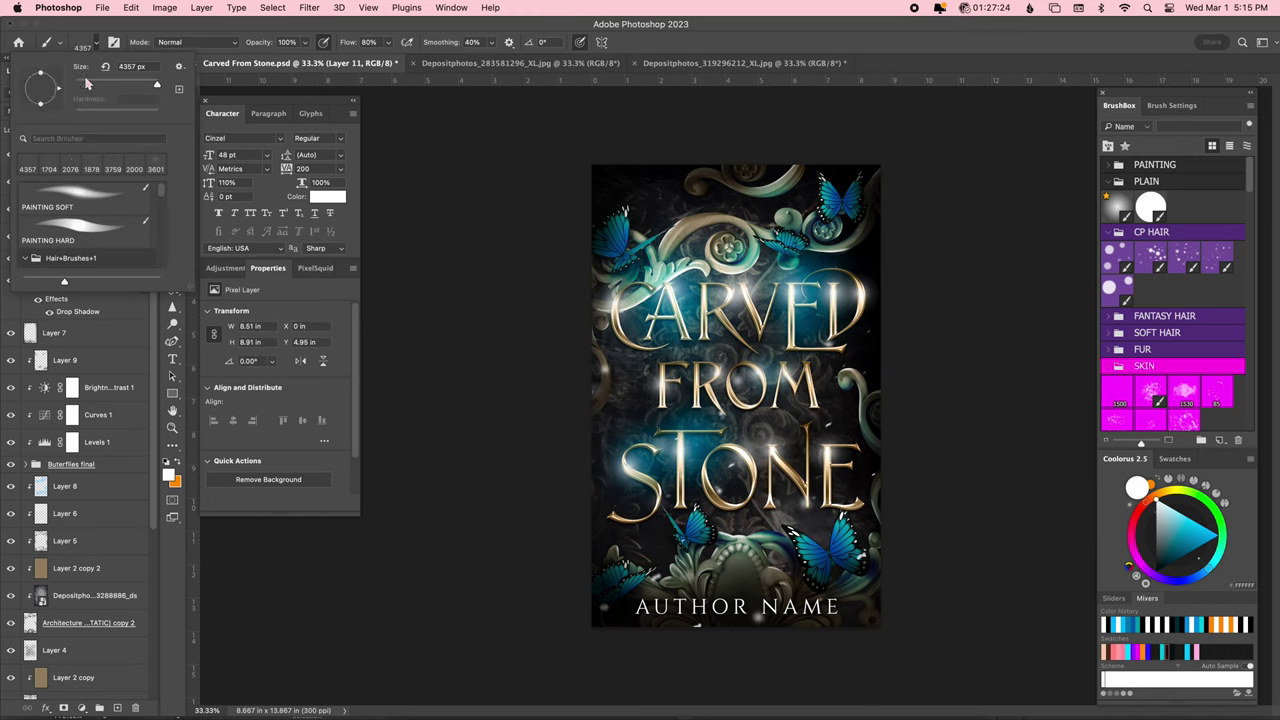
key("Escape")
scroll(1160, 280, "down", 5)
left_click(1120, 265)
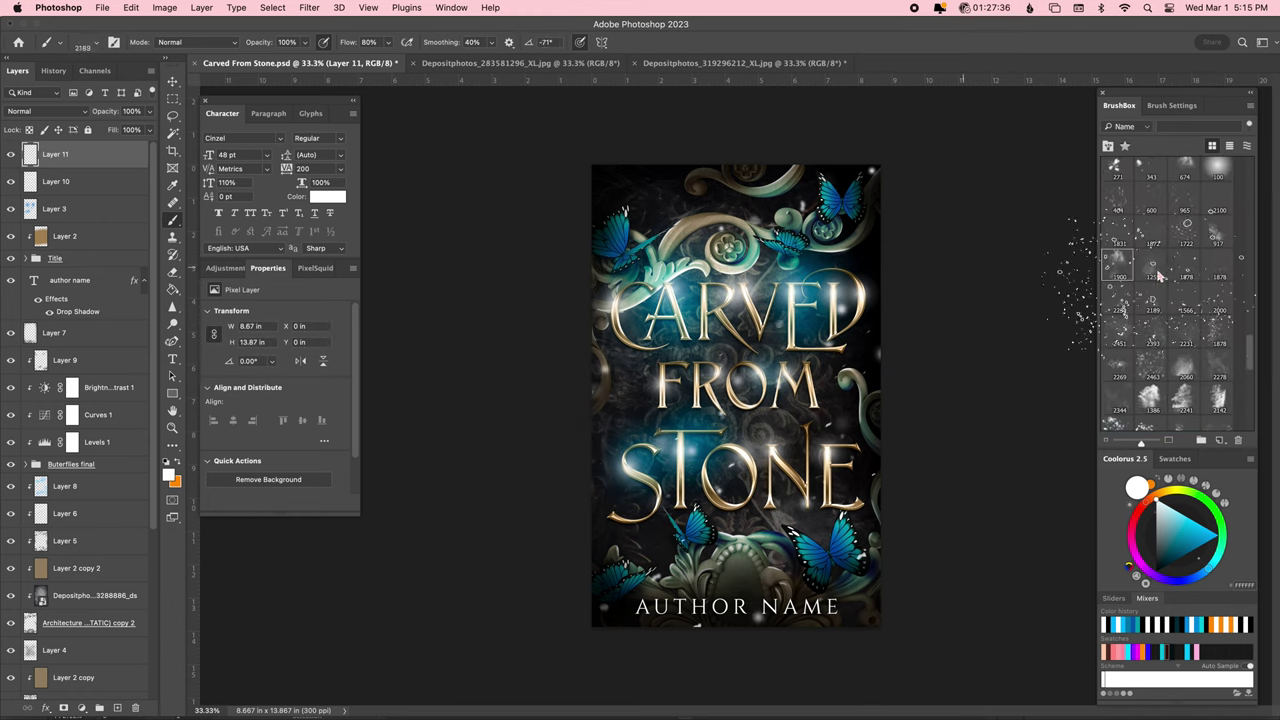
scroll(1158, 276, "down", 5)
left_click(1134, 300)
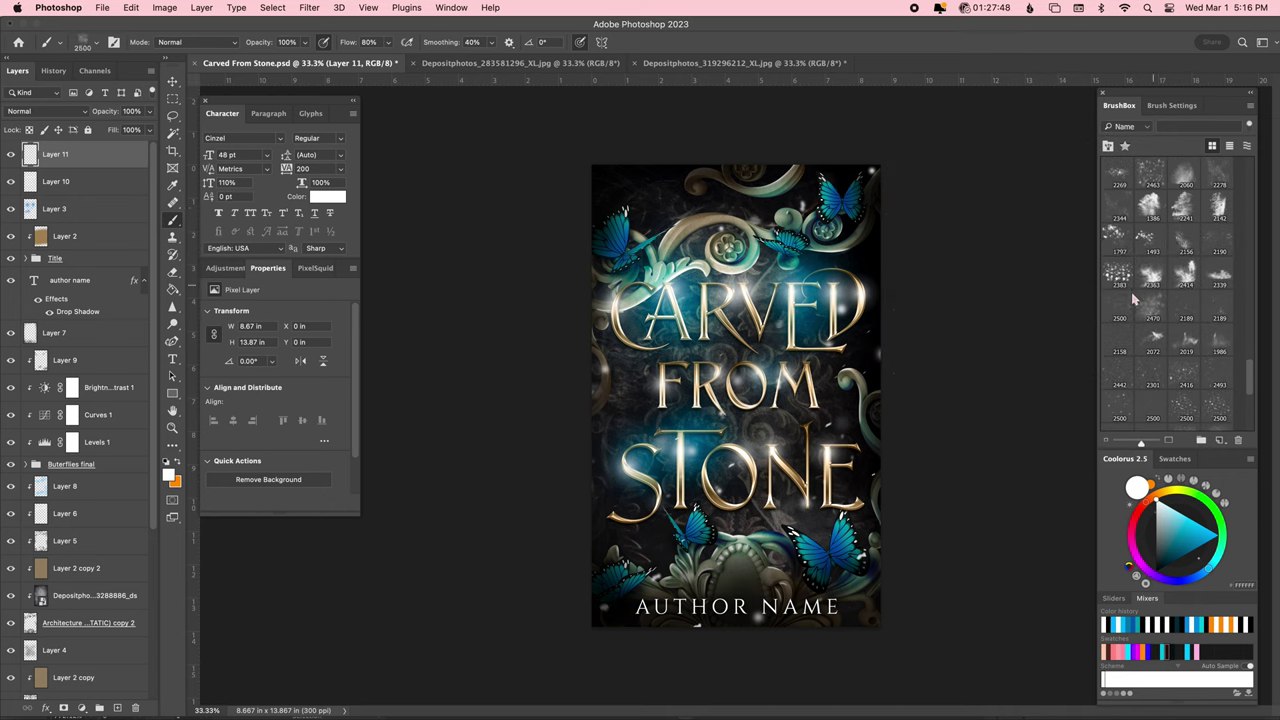
scroll(1175, 415, "down", 3)
left_click(1116, 320)
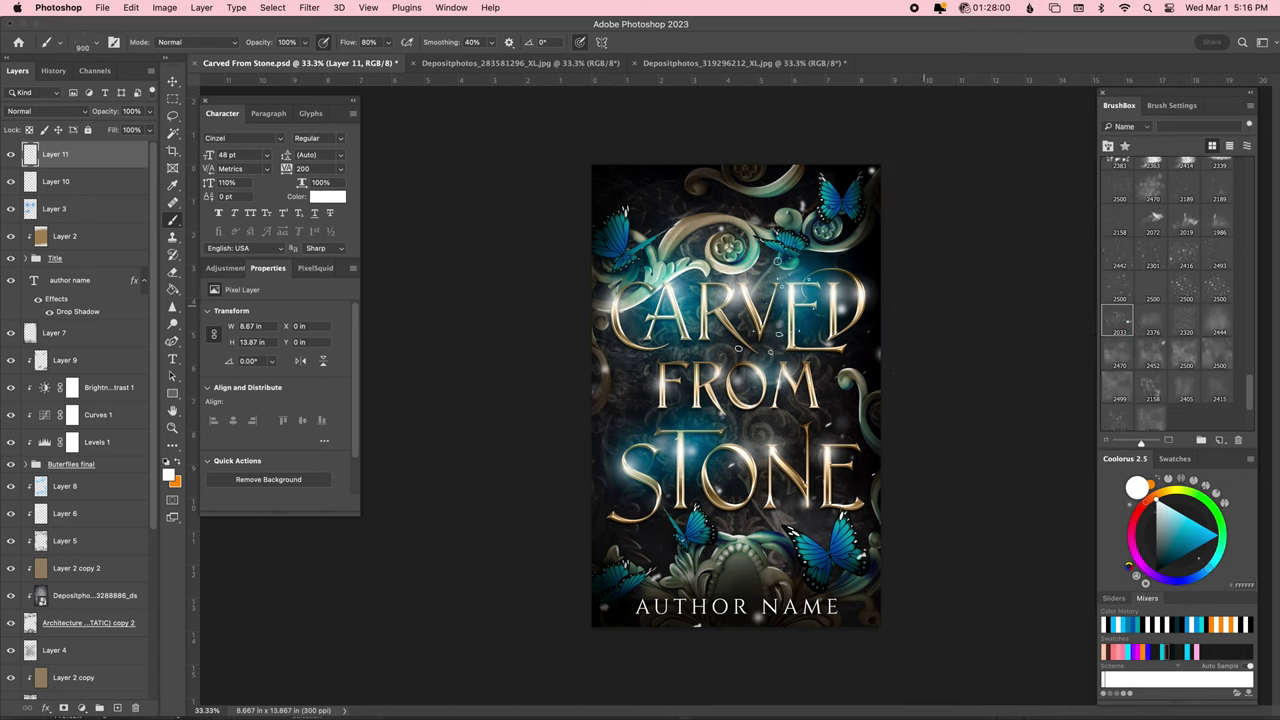
scroll(1183, 278, "down", 2)
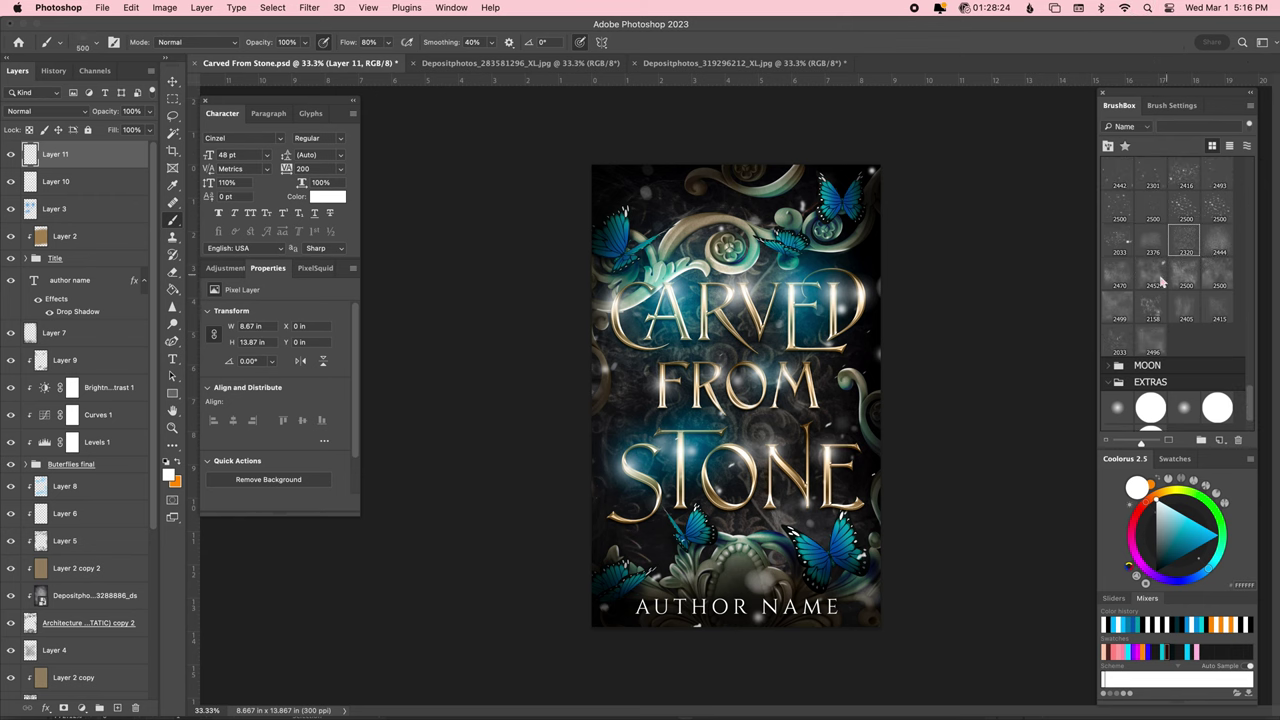
scroll(1197, 248, "down", 2)
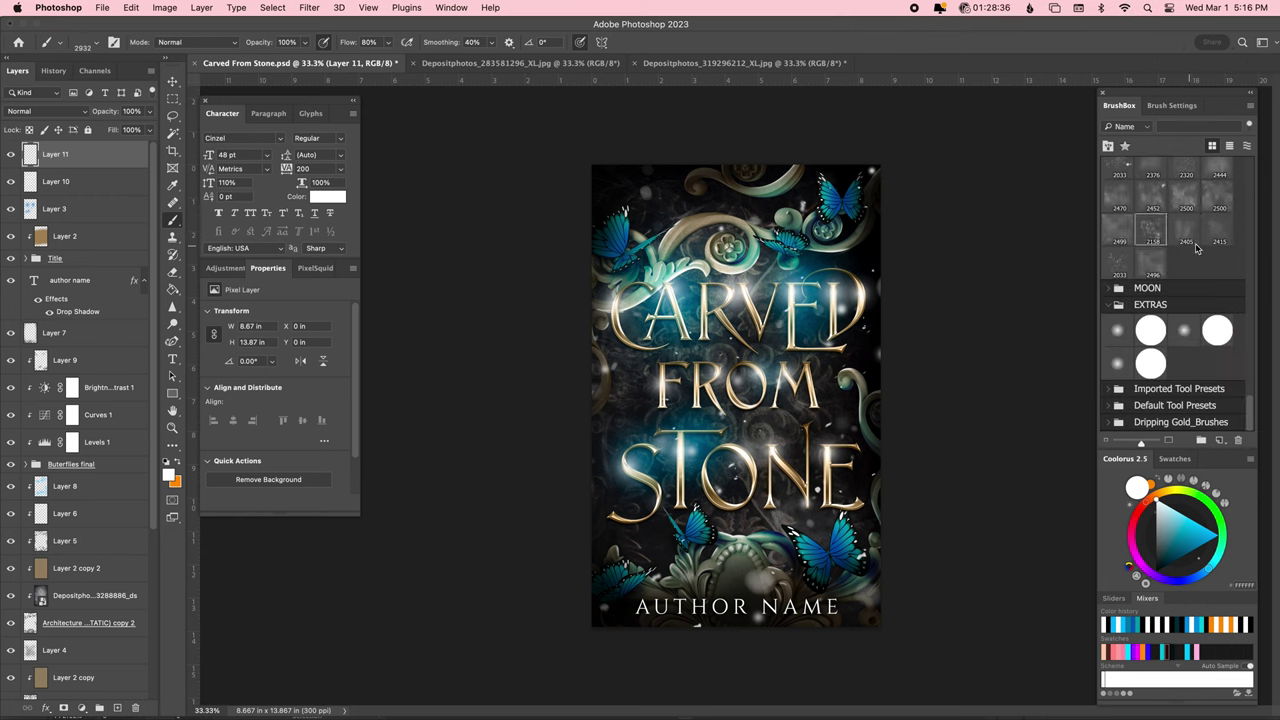
left_click(1152, 262)
scroll(1200, 300, "up", 5)
left_click(1117, 190)
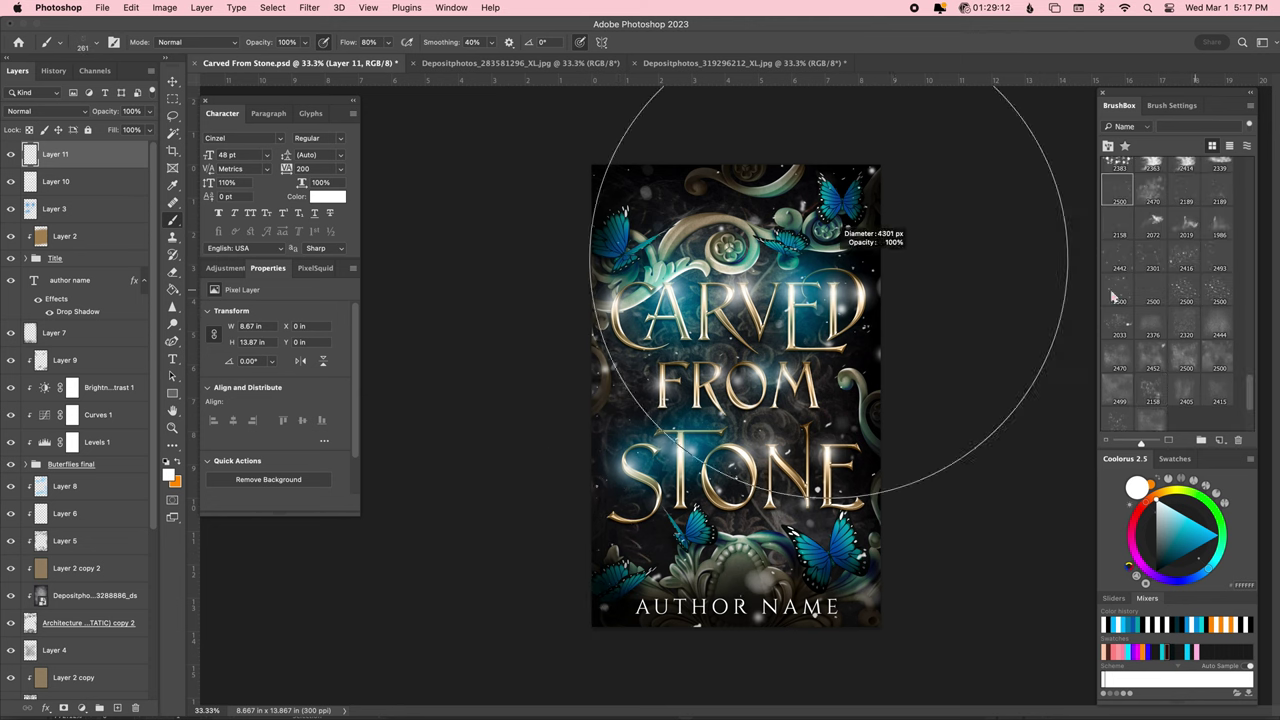
left_click(1185, 190)
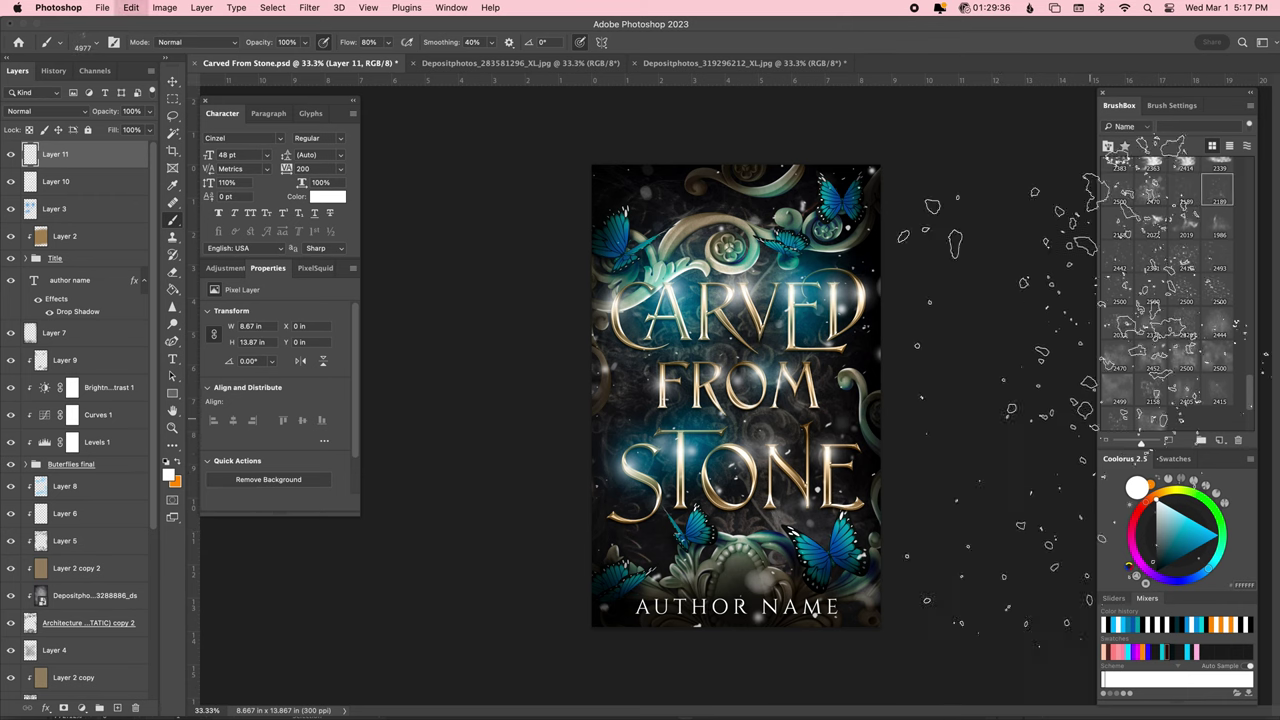
left_click(1152, 225)
left_click(1185, 225)
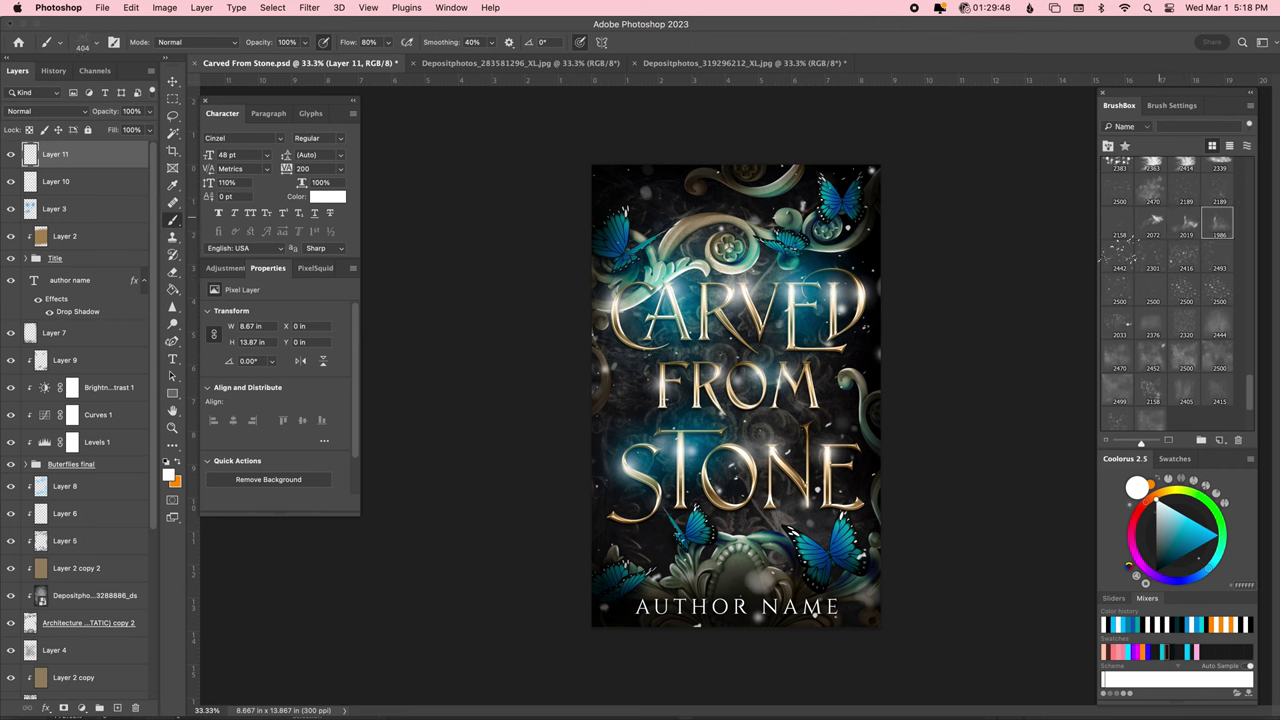
left_click(1152, 258)
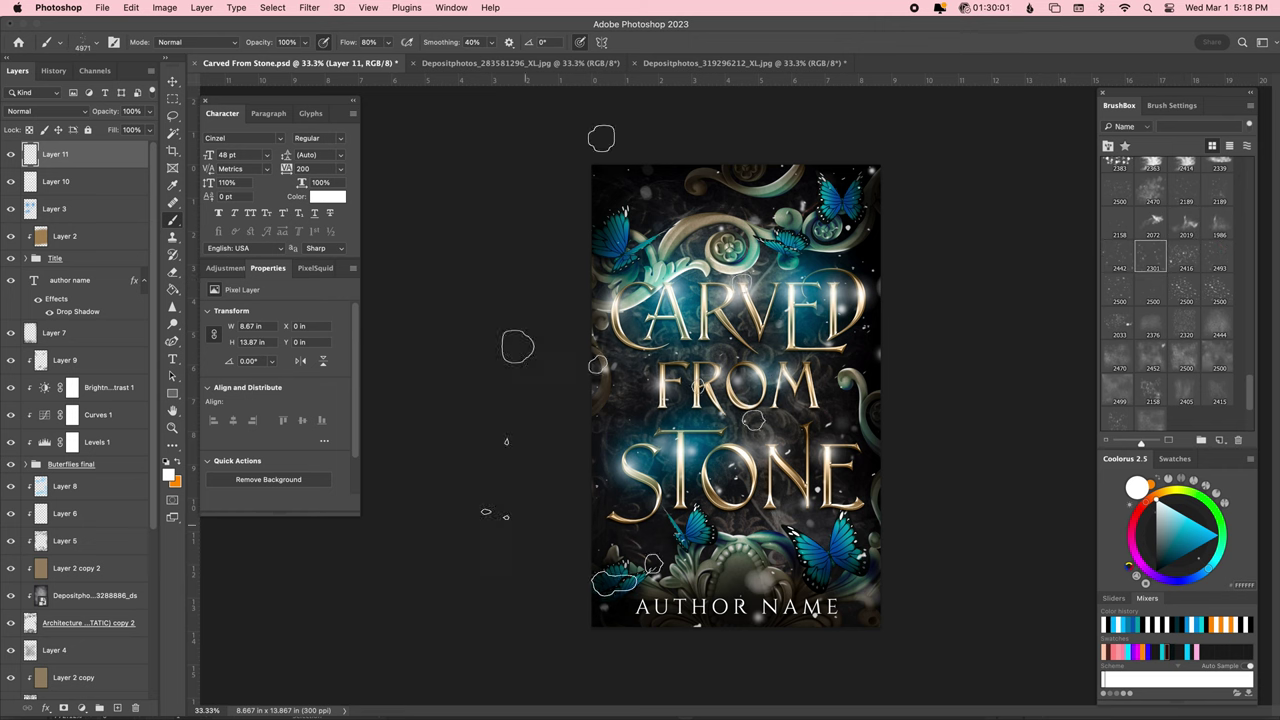
Enlarge the splatter brush to maximum, save, and fade the snow layer to 55% opacity.
key("bracketright")
key("super+minus")
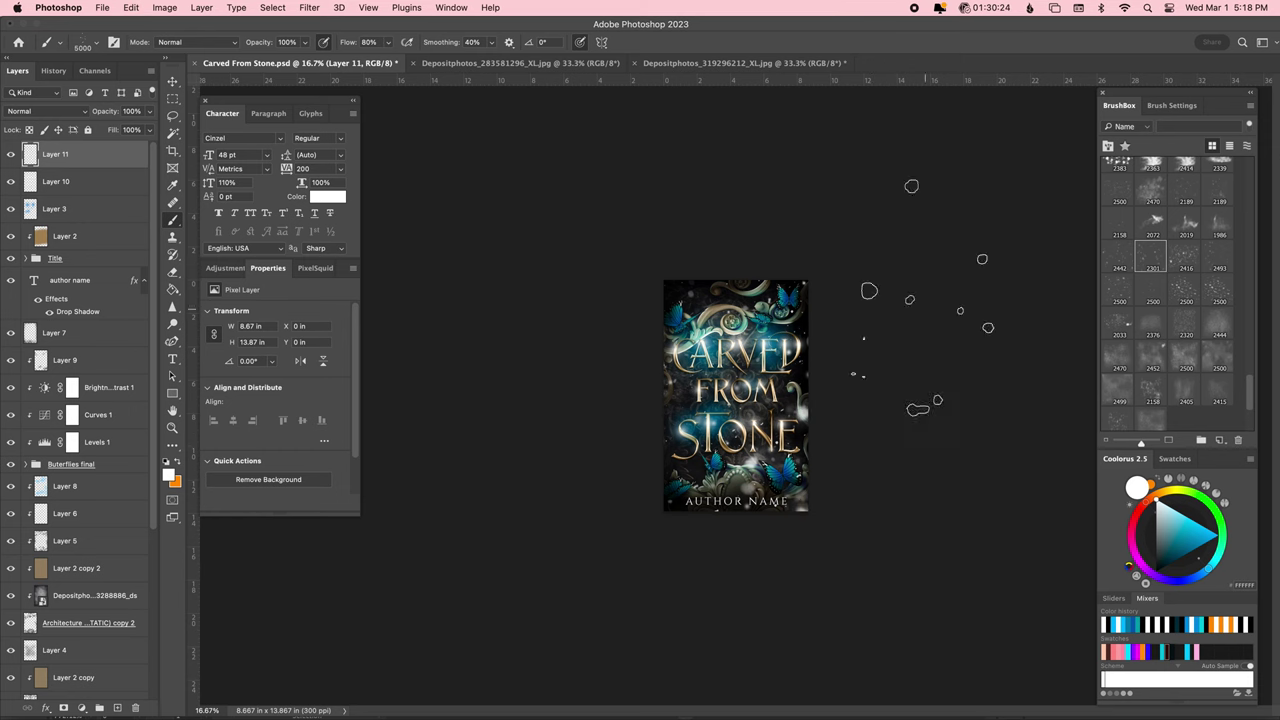
key("super+plus")
key("super+s")
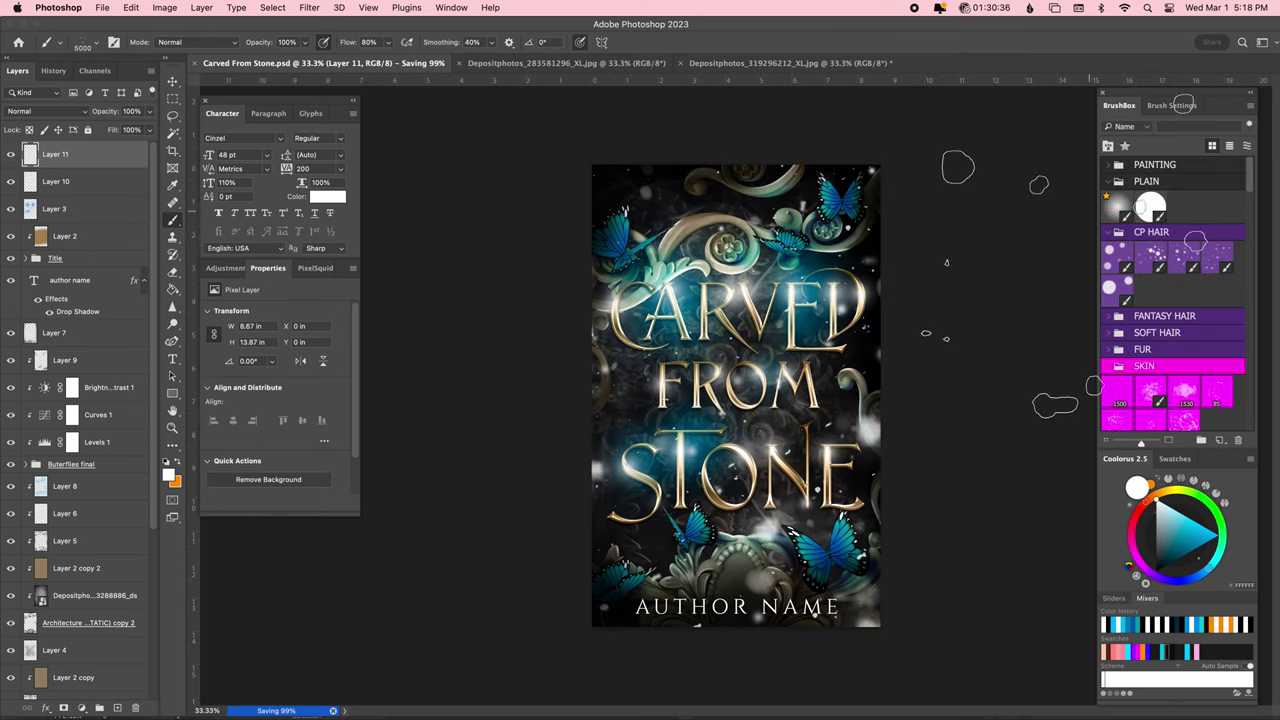
left_click_drag(149, 111, 133, 135)
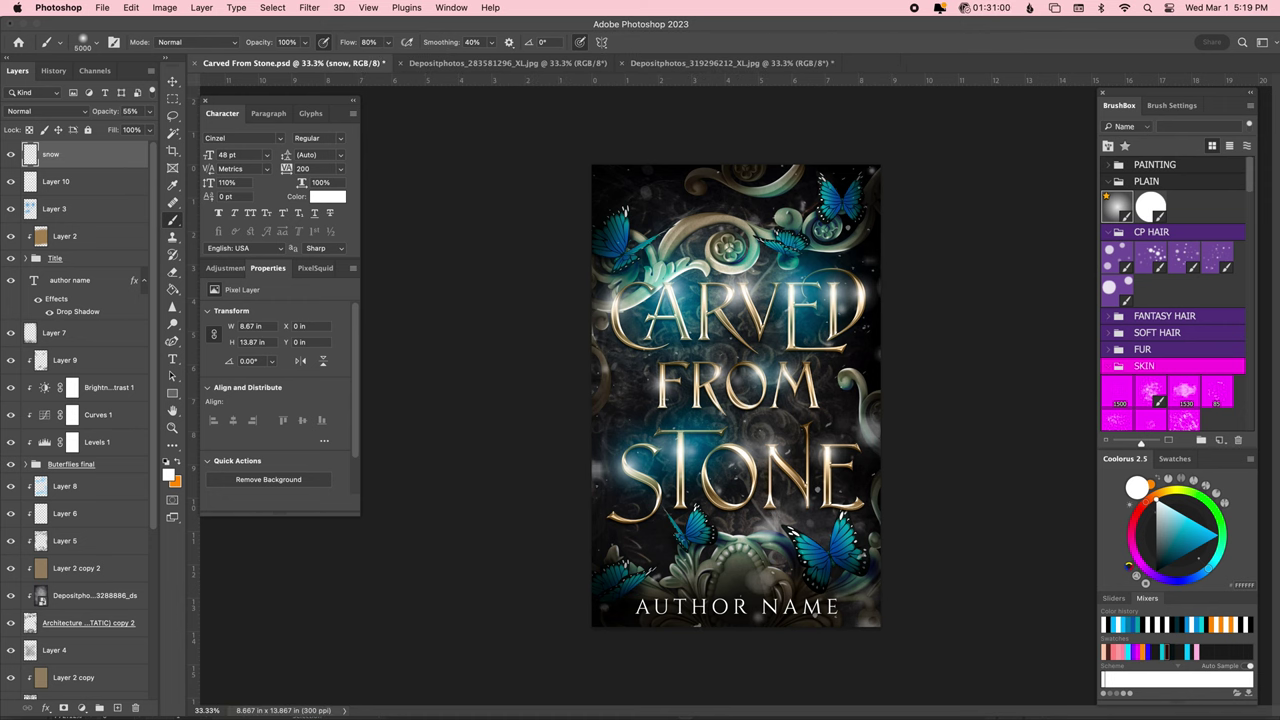
Duplicate the author name layer and retype it 'USA TODAY BESTSELLING AUTHOR' in Masculine 20 pt.
left_click(70, 280)
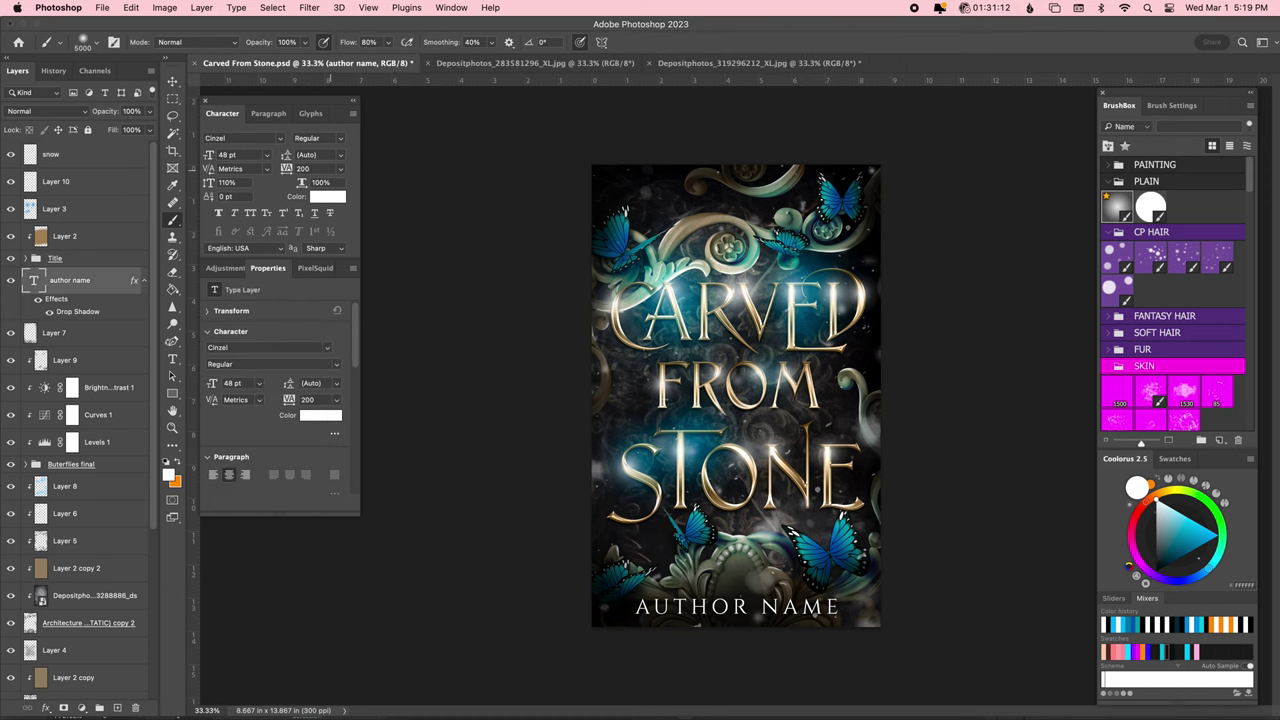
key("v")
key("e")
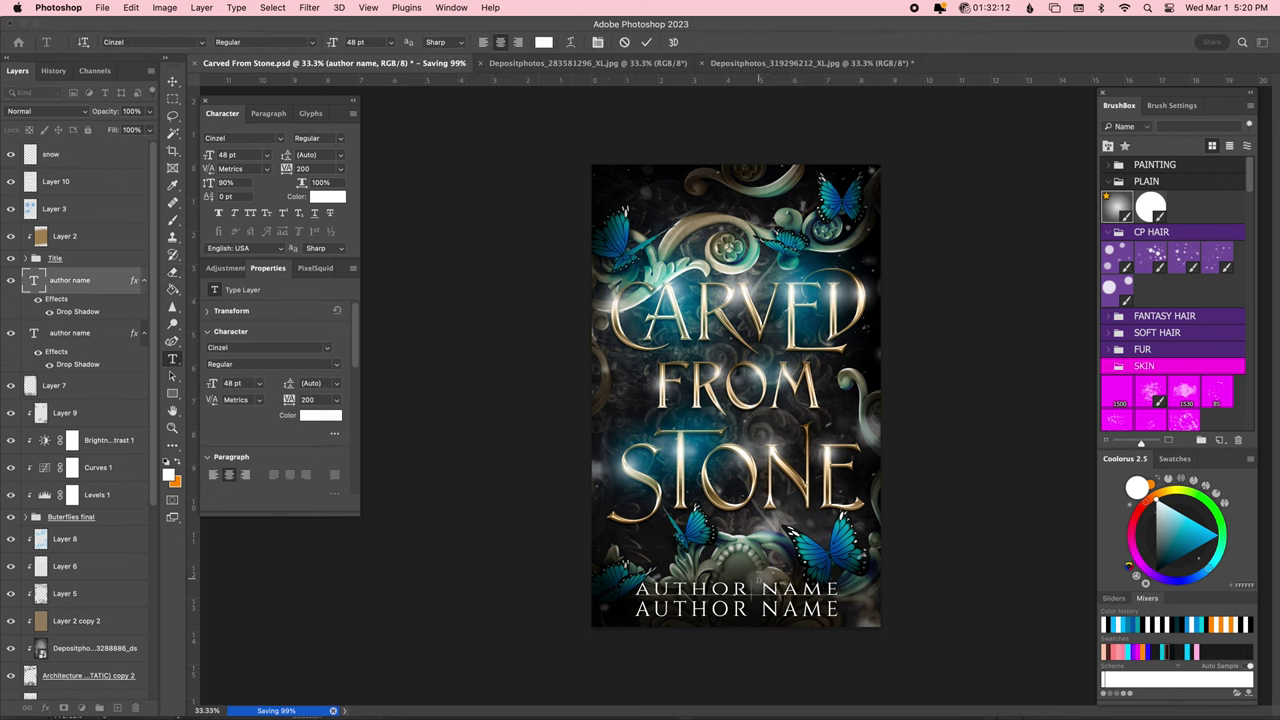
type("USA TODAY BESTSELLING A")
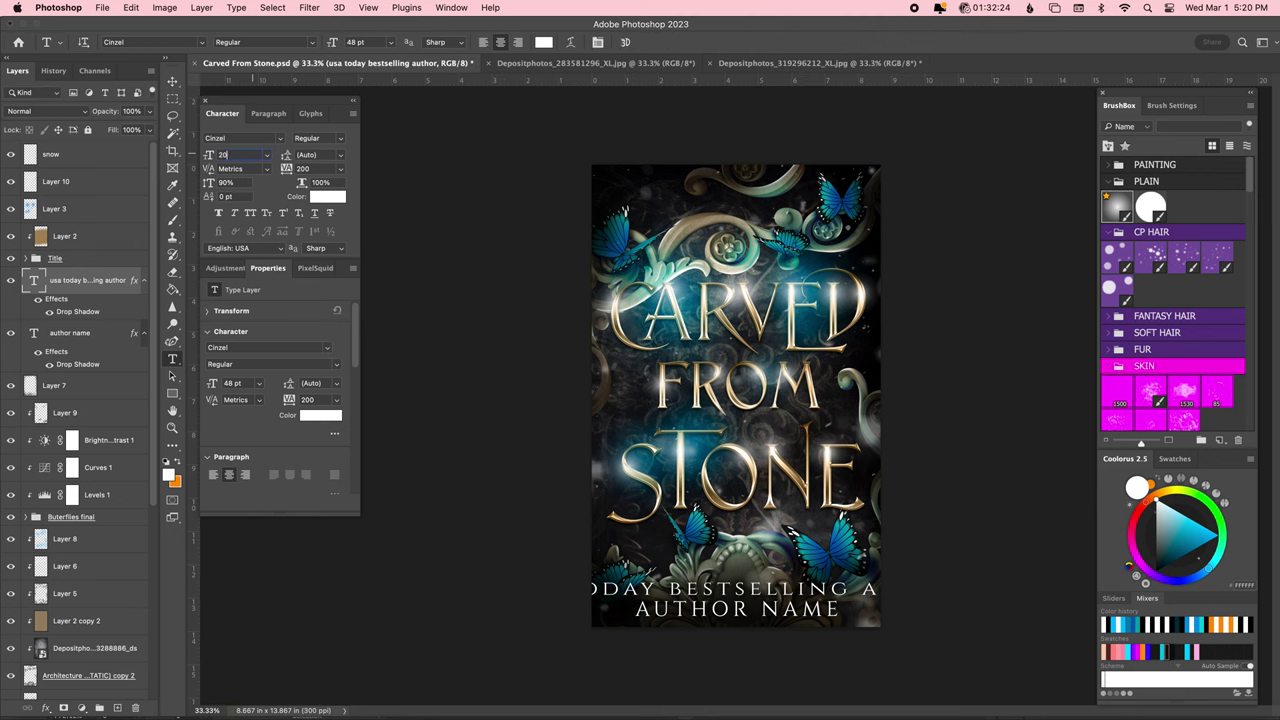
type("UTHOR")
left_click(241, 138)
left_click(268, 178)
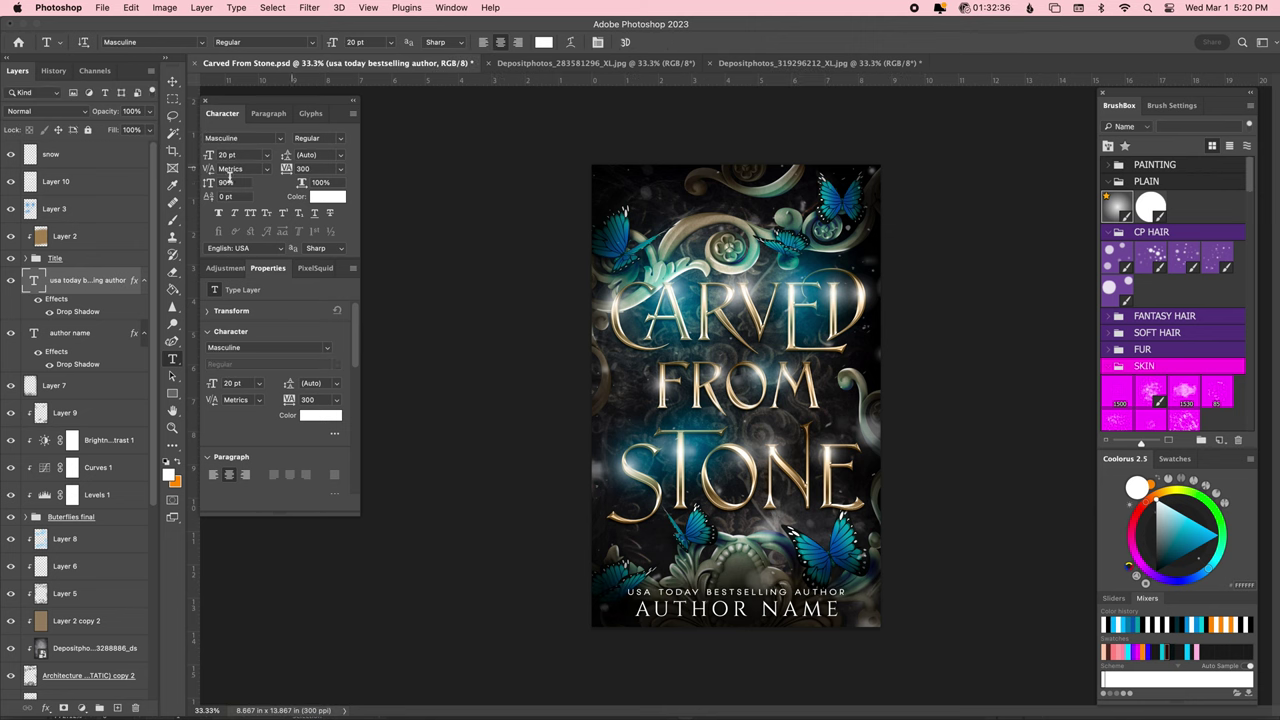
left_click(172, 81)
type("350")
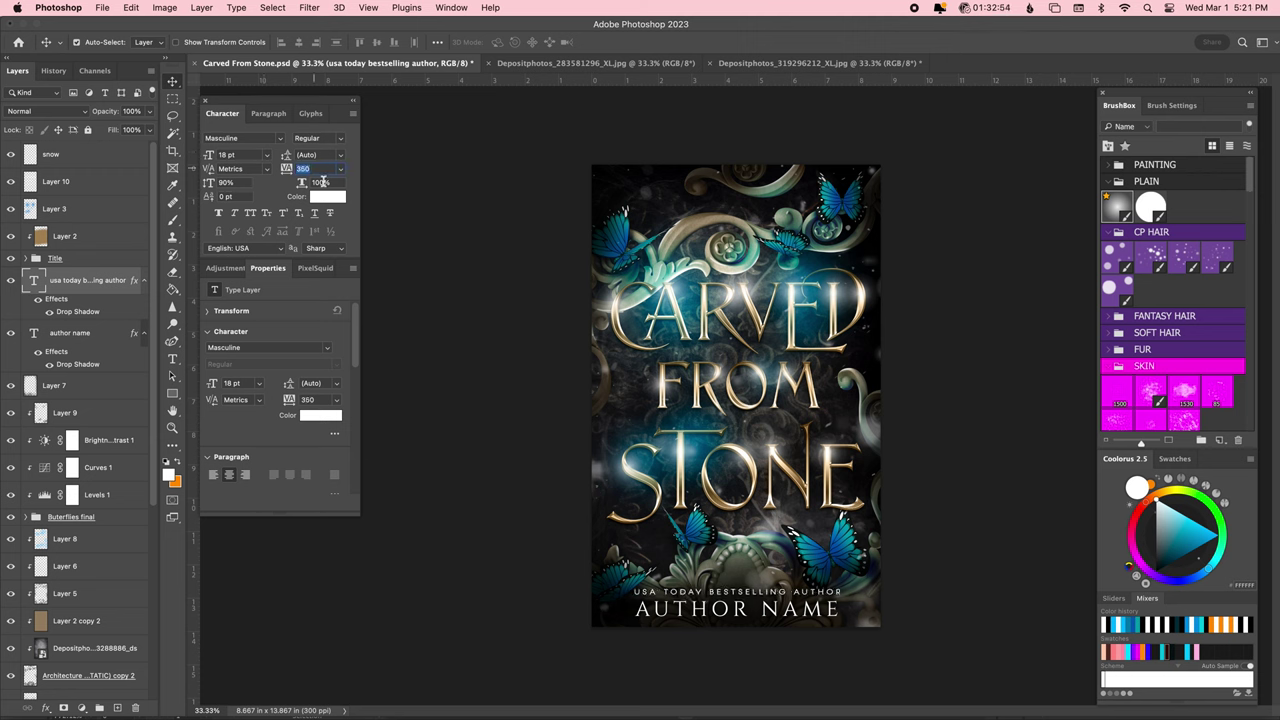
key("super+shift+period")
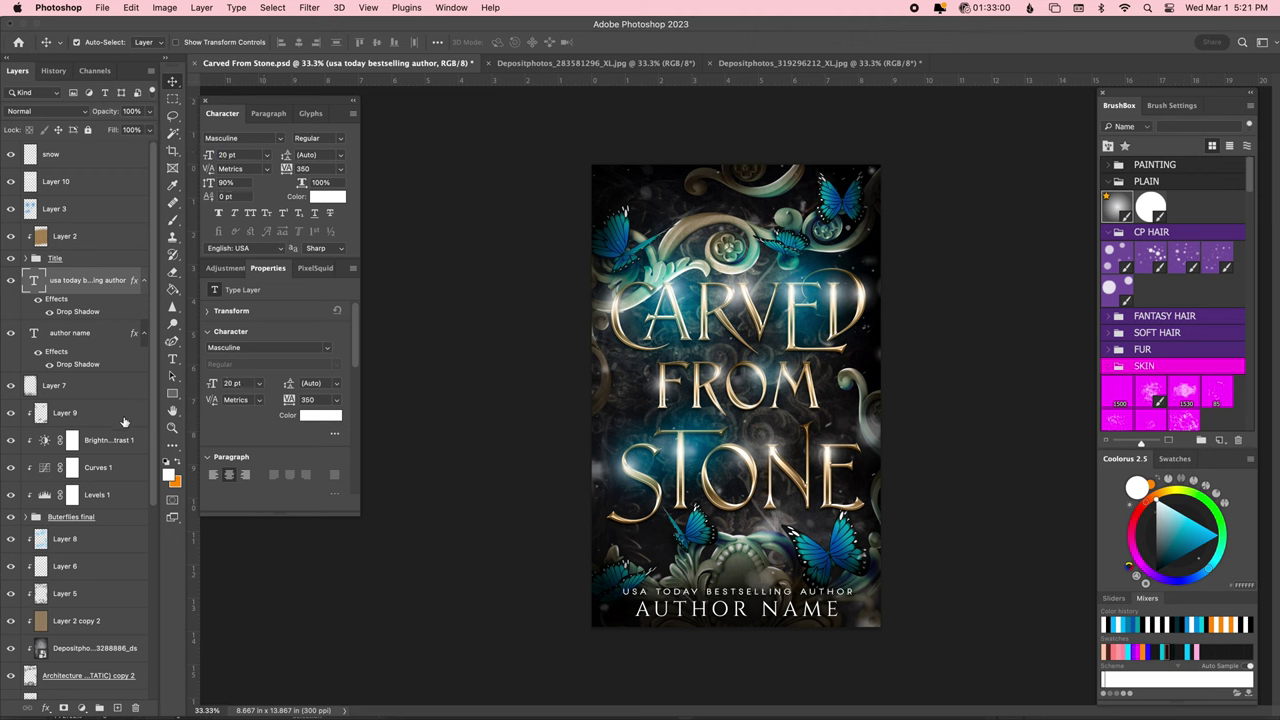
left_click(100, 332, "shift")
Retype the tagline as 'A CAULDRON PRESS COVER DESIGN' at 20 pt and save.
key("Down")
key("Down")
key("Down")
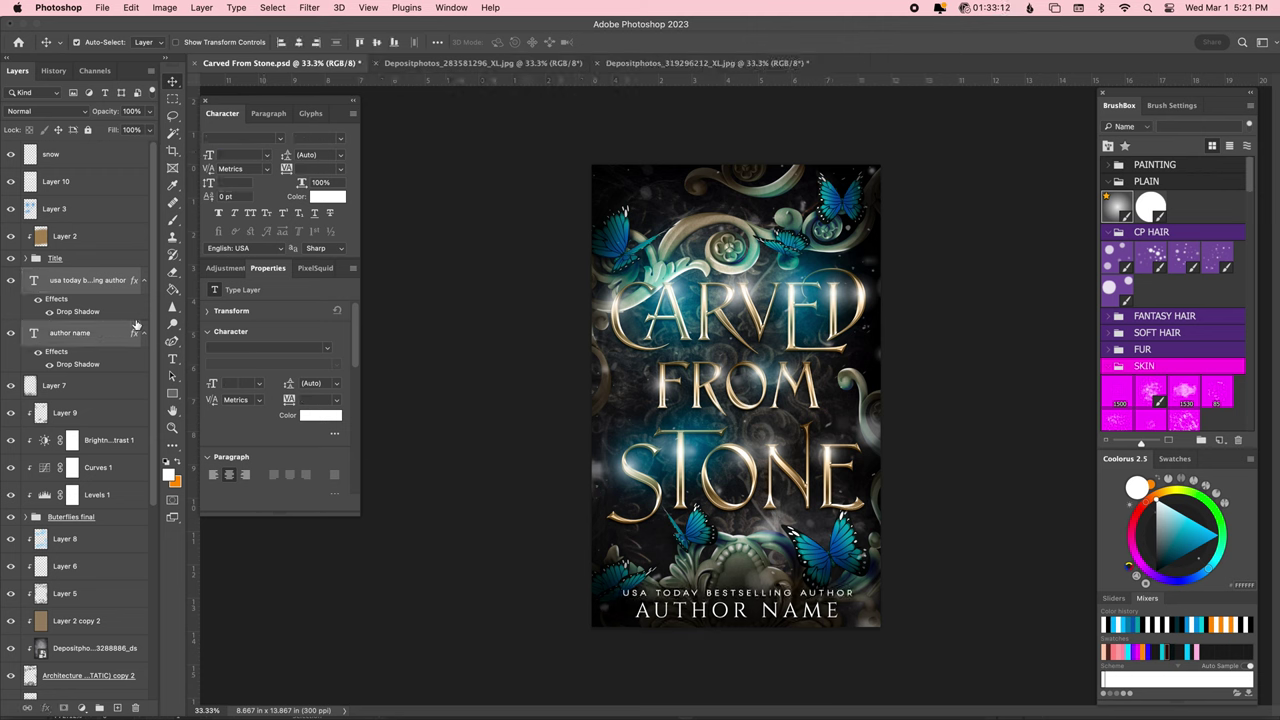
key("super+z")
key("super+z")
type("tagl")
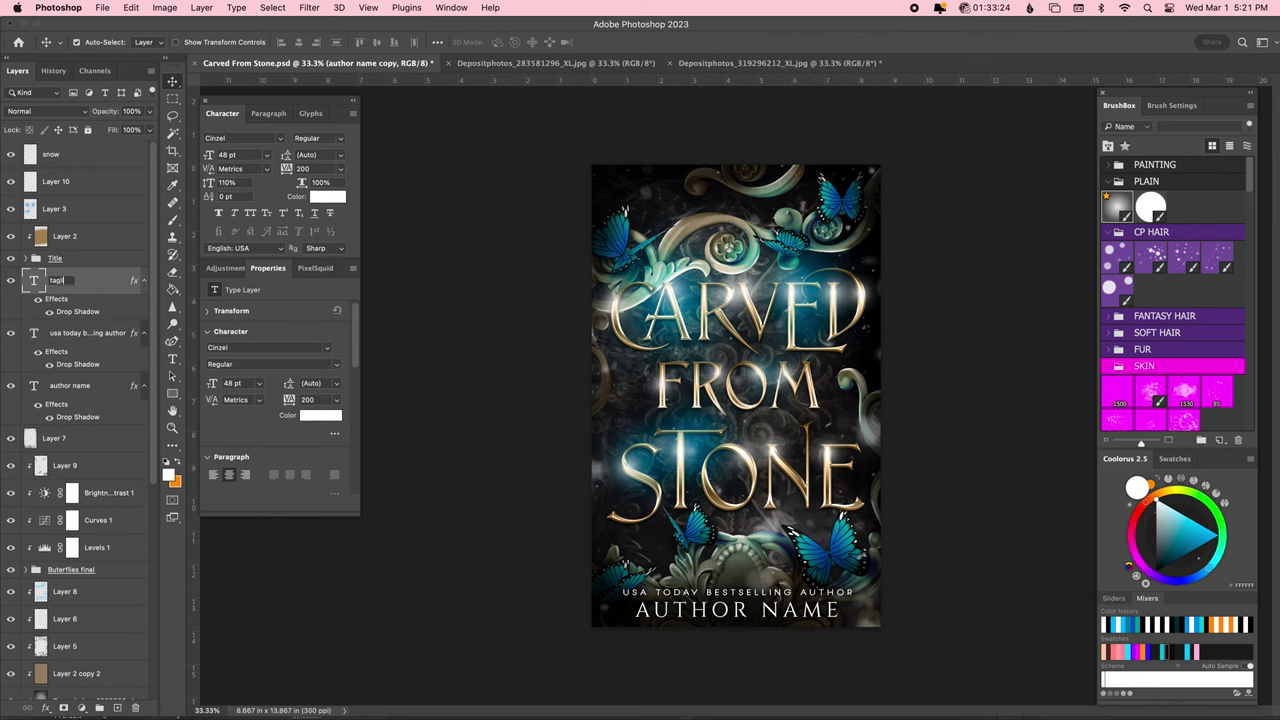
key("super+z")
key("super+z")
key("super+z")
key("super+z")
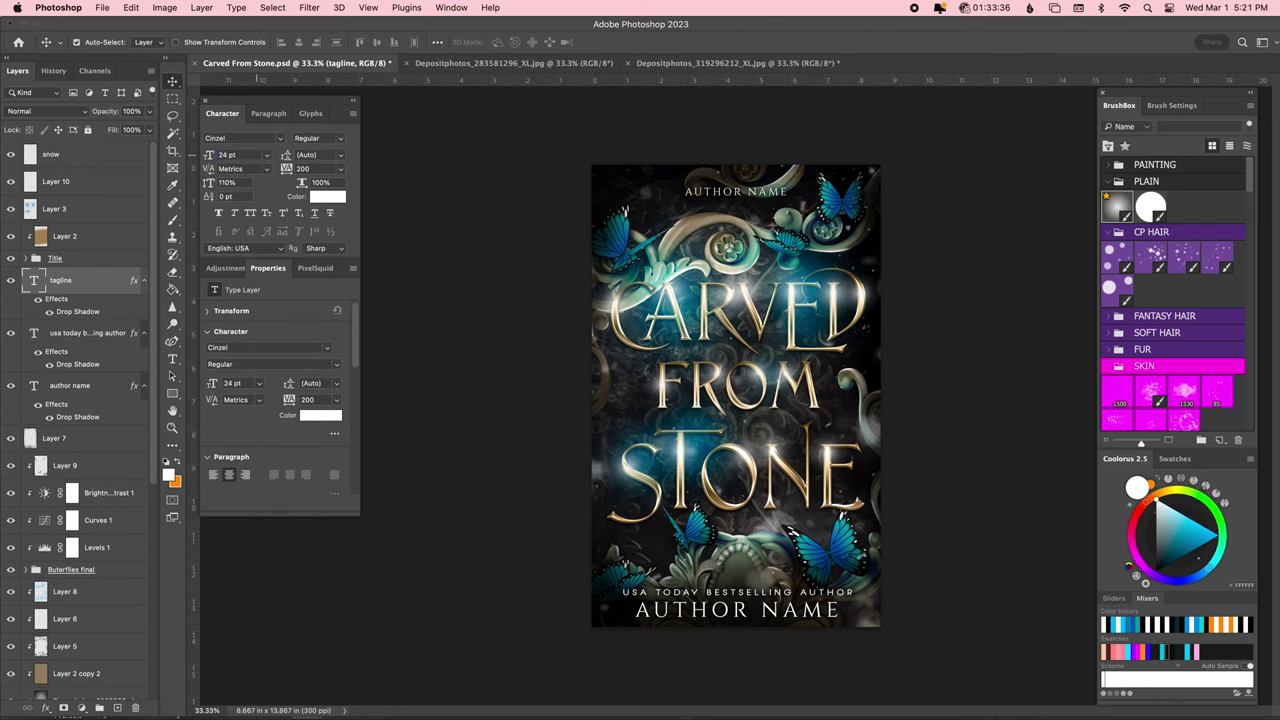
type("t")
type("N PRESS CO")
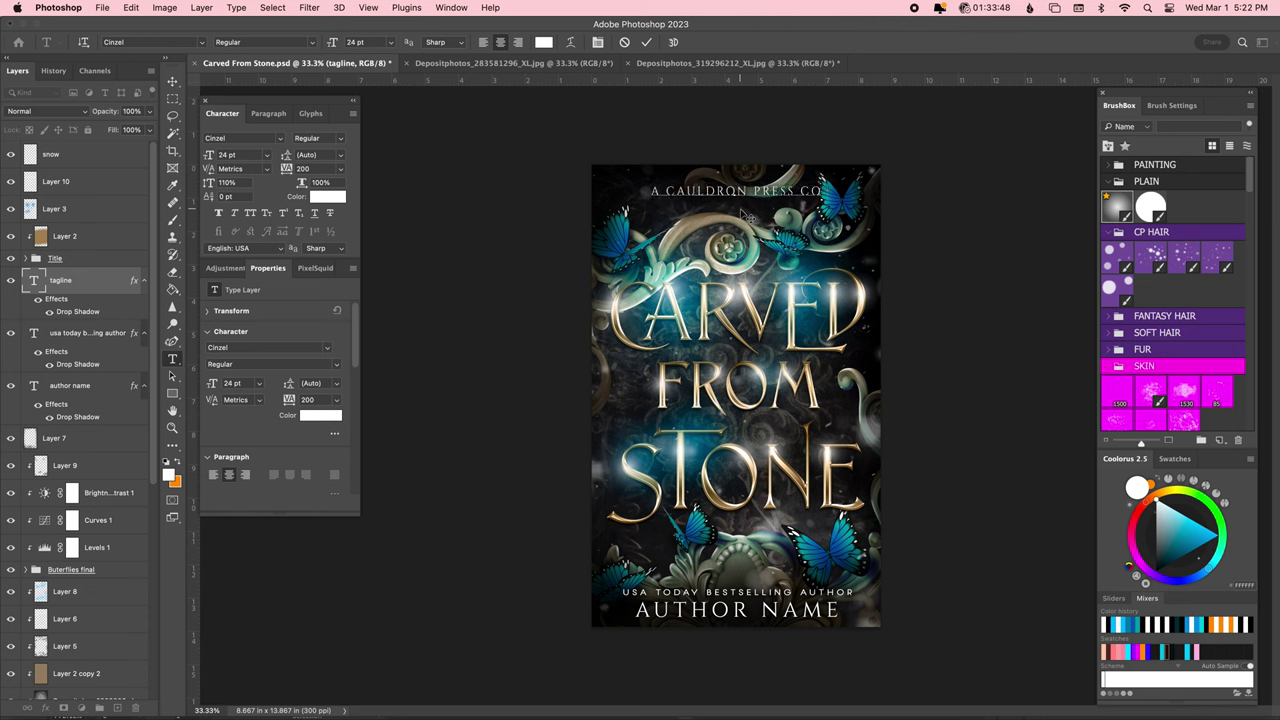
type("VER")
key("Escape")
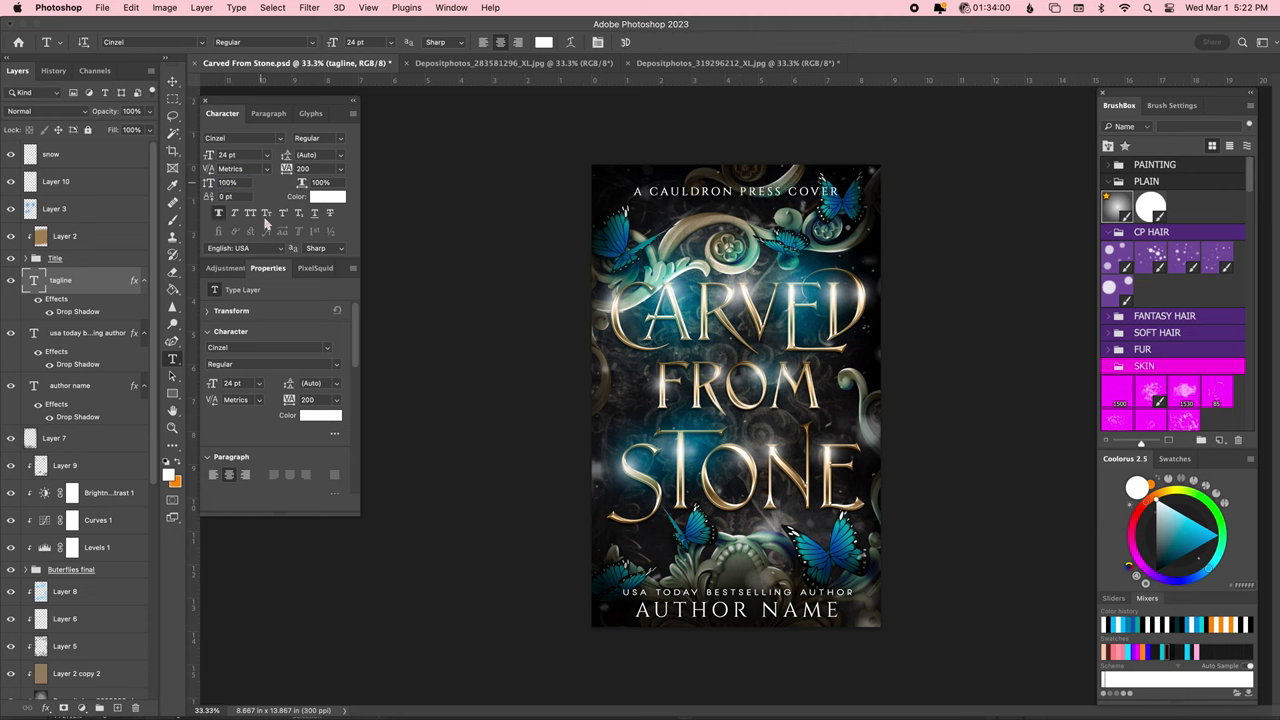
left_click(228, 155)
type("20")
key("Return")
key("v")
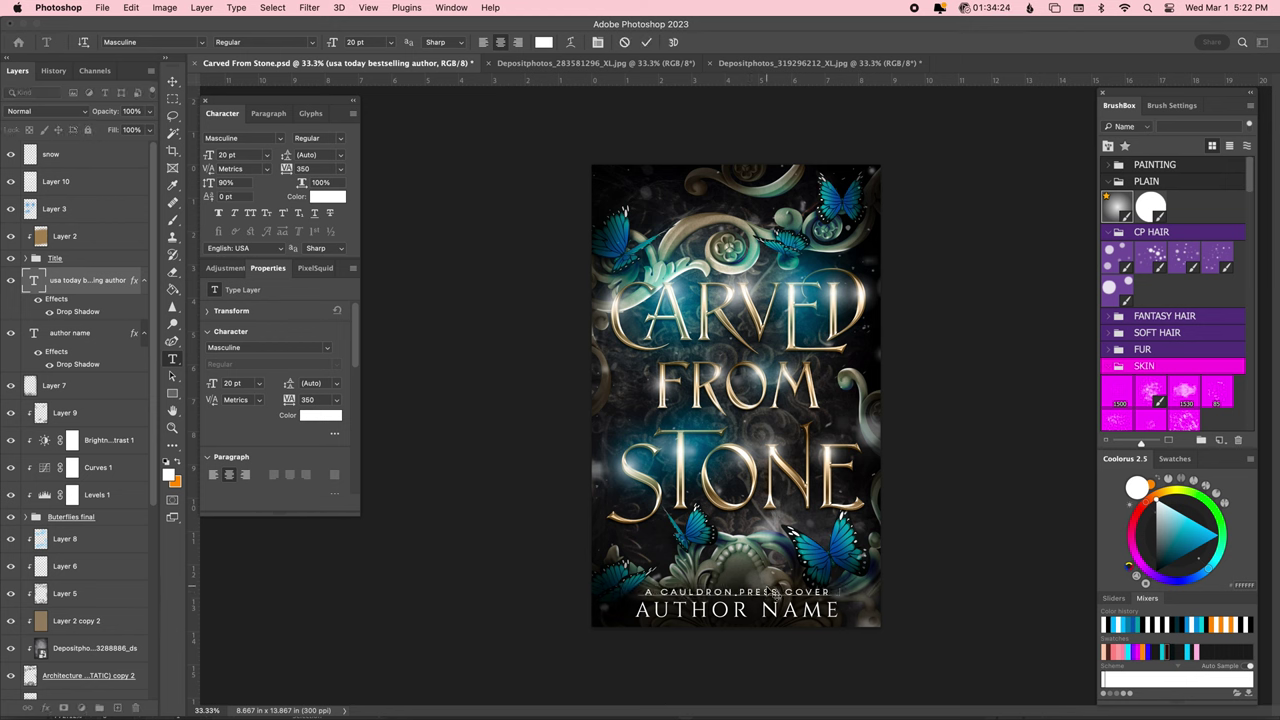
type("OVER DESIGN")
key("Escape")
key("ctrl+s")
Select Layer 7 with a black Brush at 30% opacity and save Carved From Stone.psd.
left_click(80, 385)
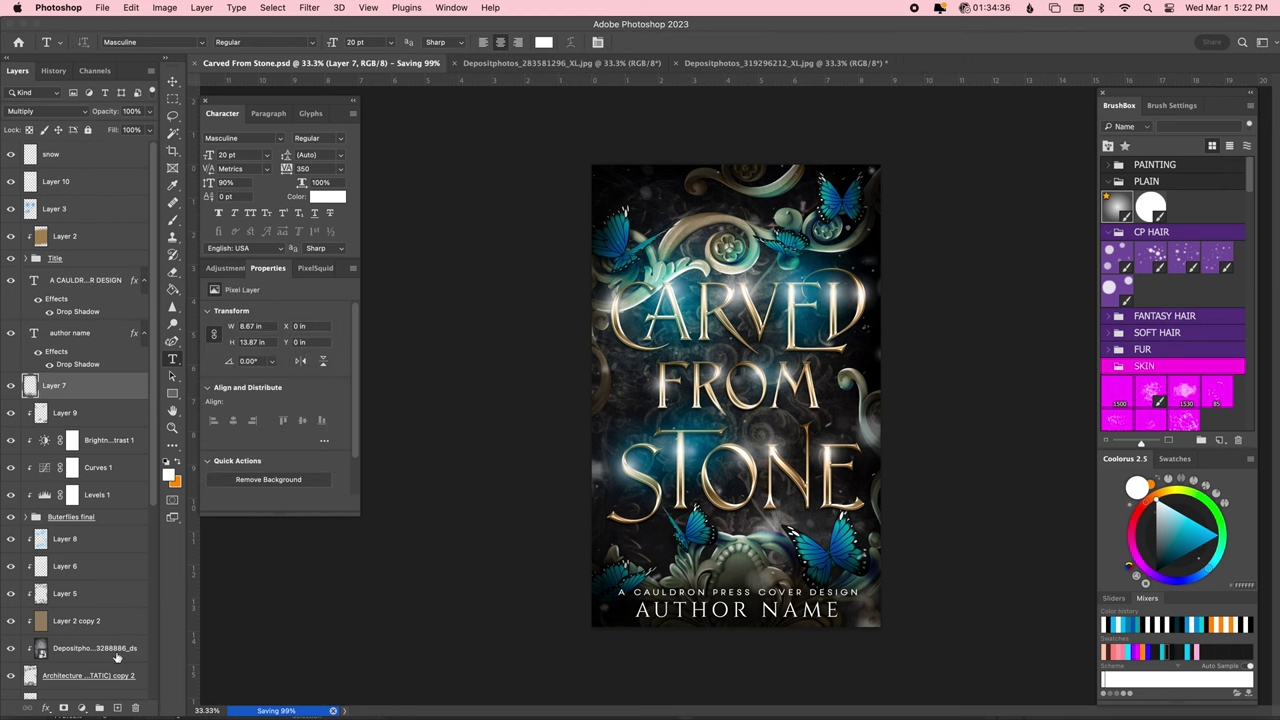
key("b")
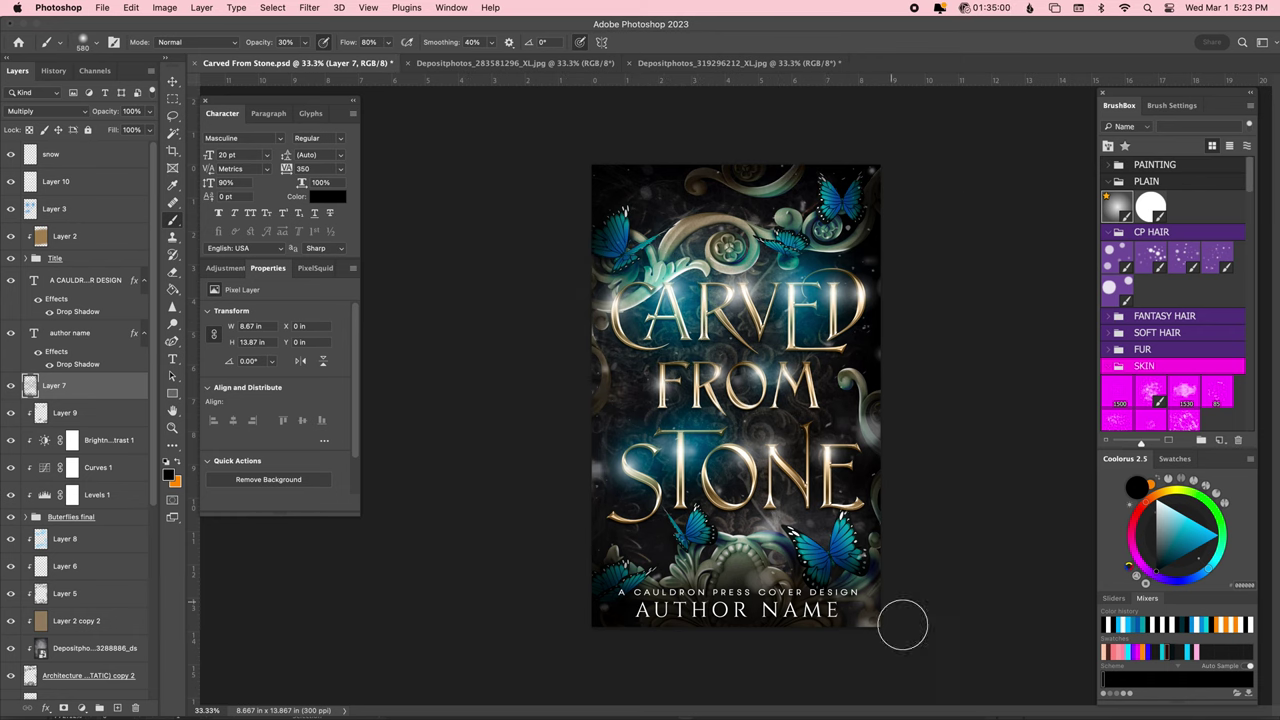
key("ctrl+s")
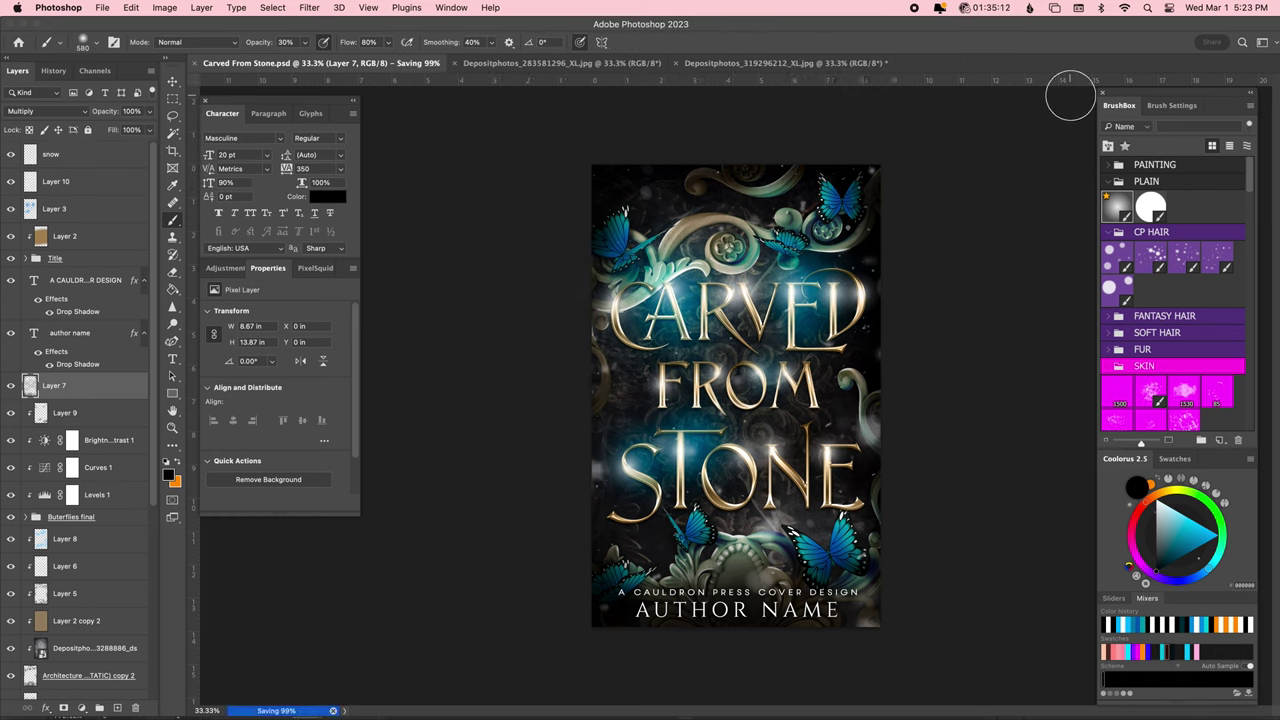